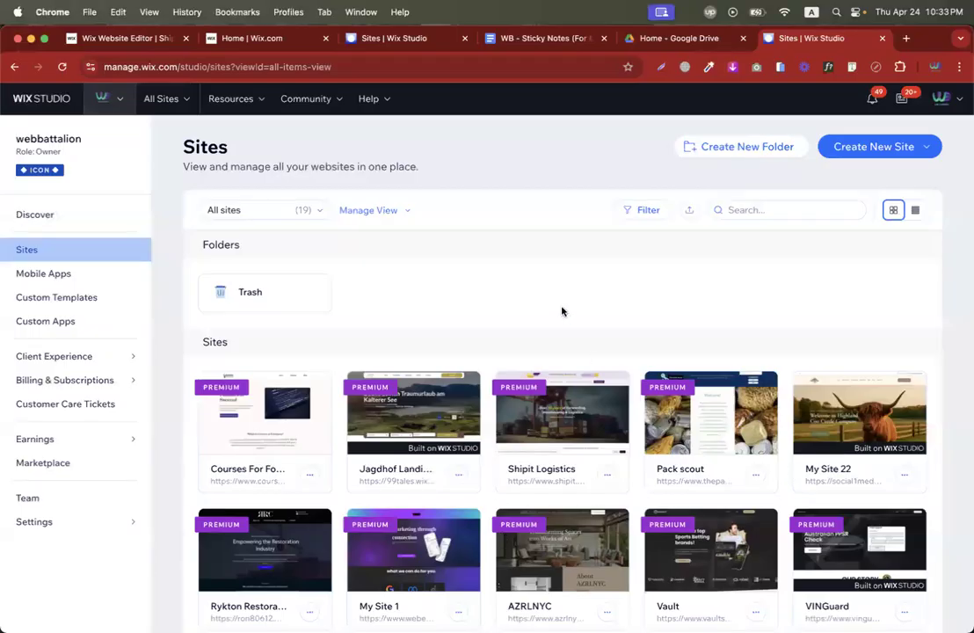
Open the My Site dashboard.
scroll(529, 308, down, 5)
scroll(528, 309, down, 5)
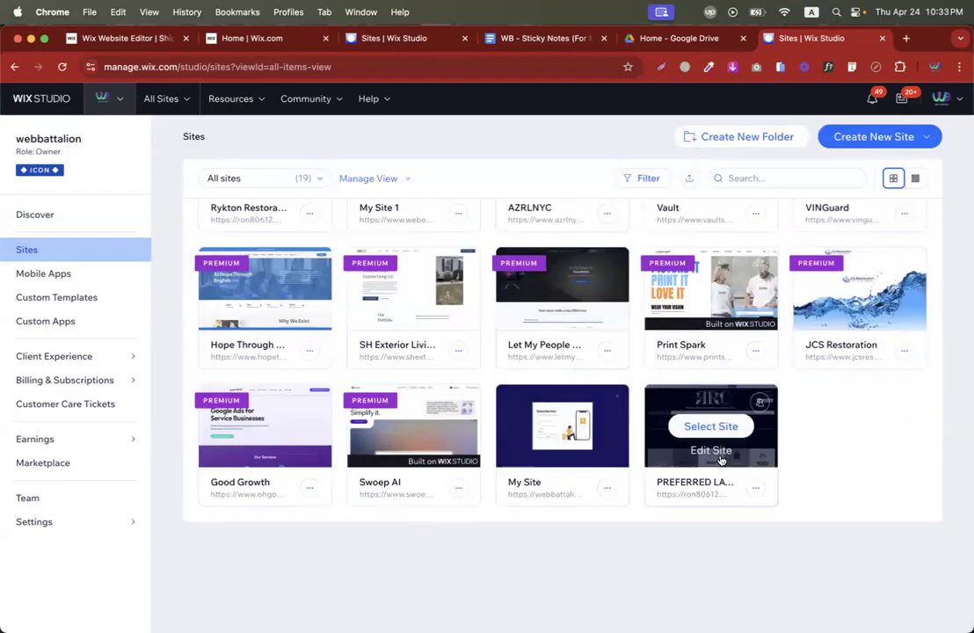
click(573, 428)
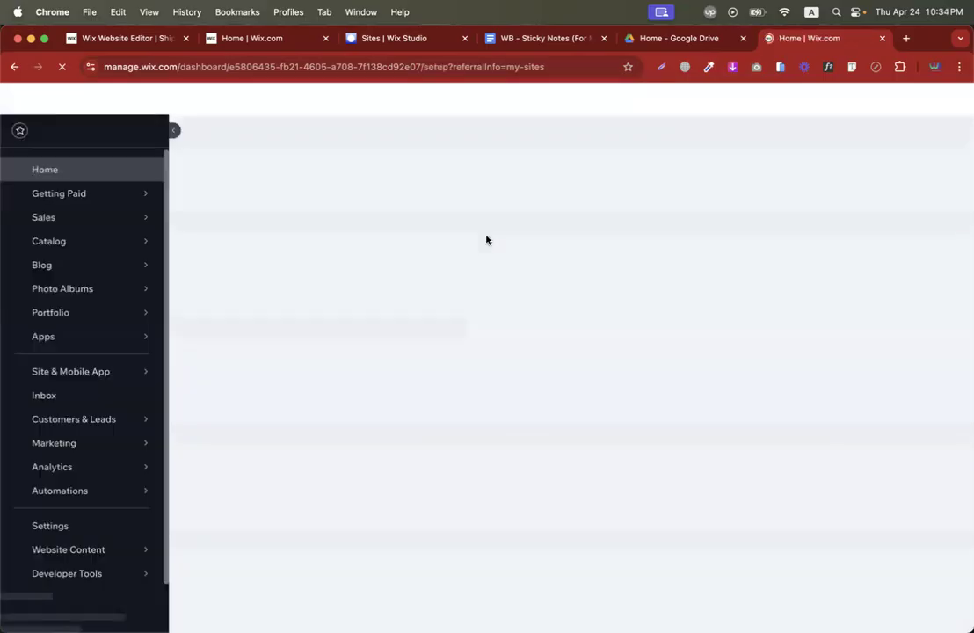
Search the App Market for 'wix form' apps, browse the results, then return to the dashboard Home.
mouse_move(92, 360)
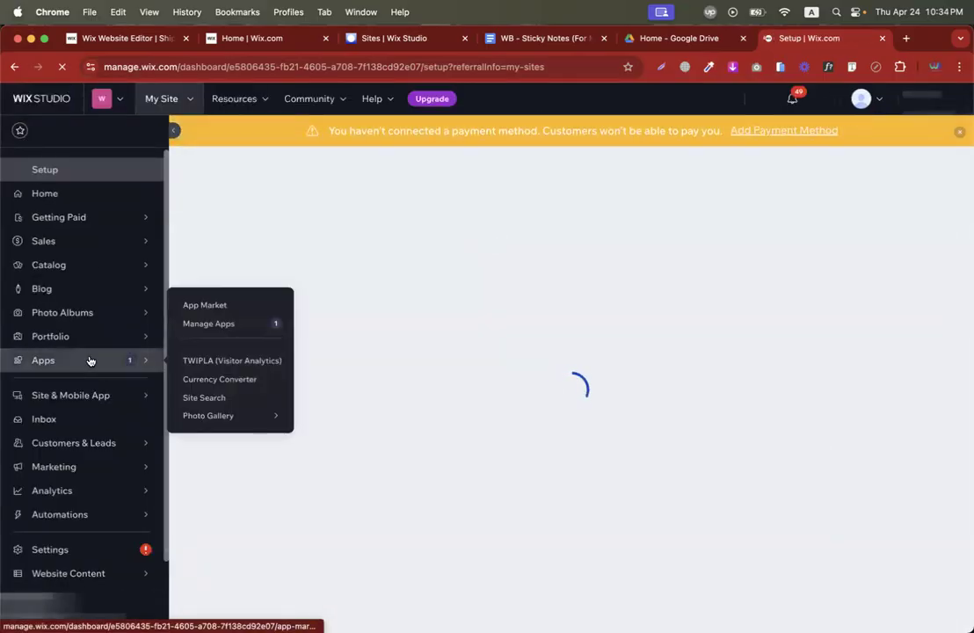
click(189, 304)
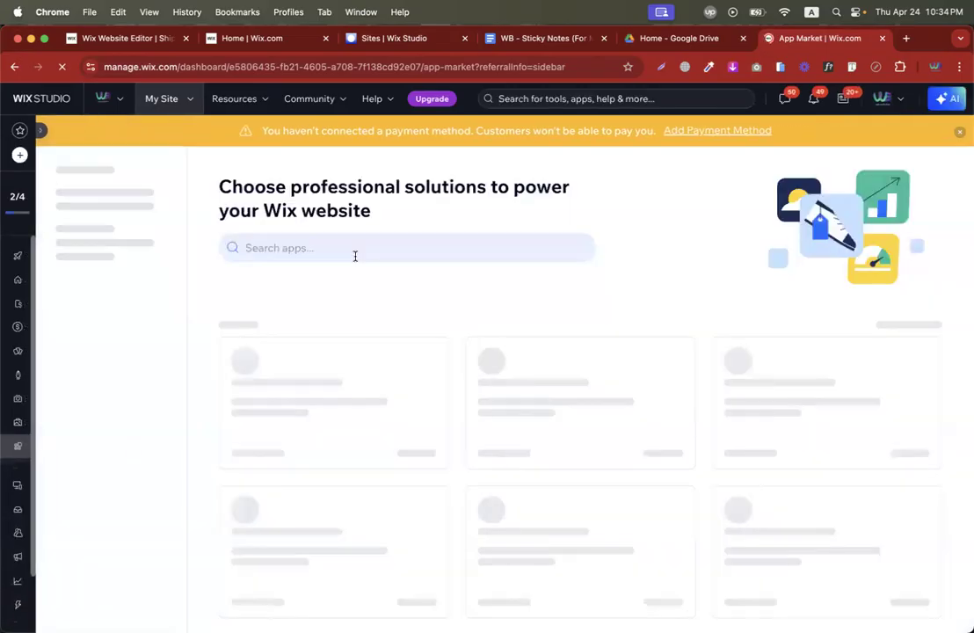
click(357, 251)
text(w)
key(Return)
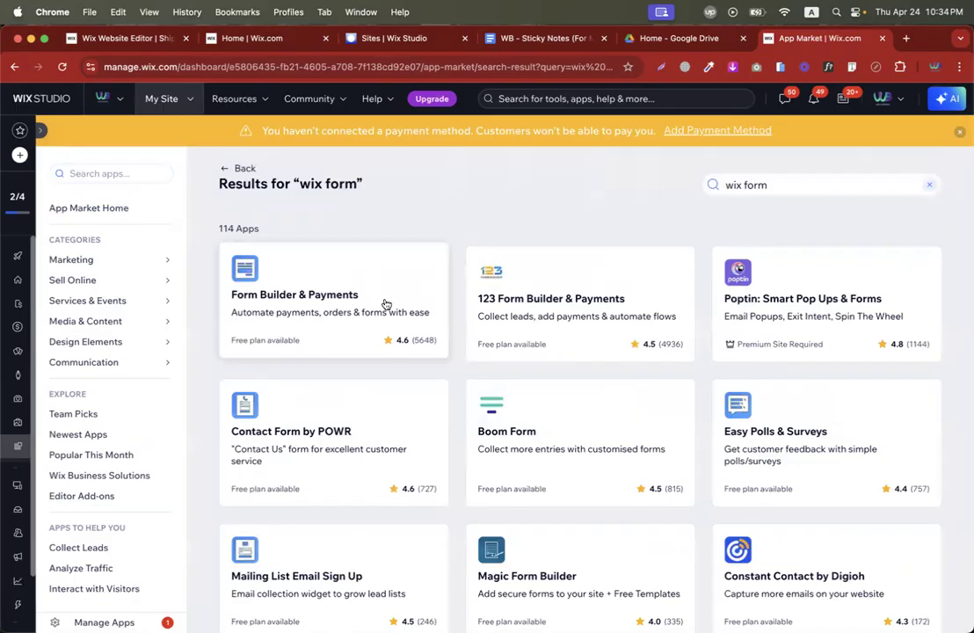
scroll(385, 304, down, 15)
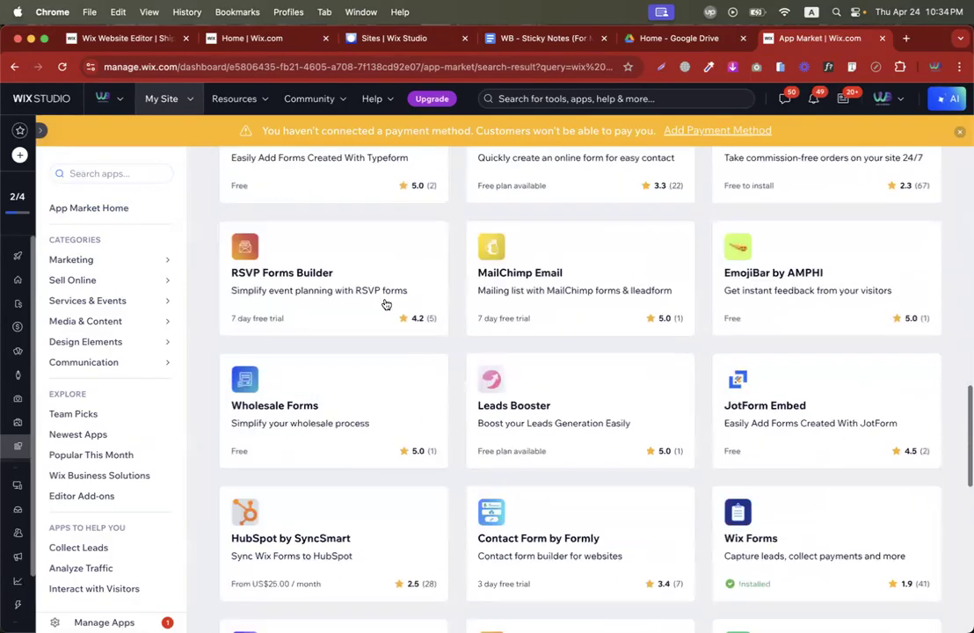
scroll(385, 304, down, 3)
scroll(385, 304, up, 15)
scroll(385, 304, down, 13)
scroll(385, 304, down, 3)
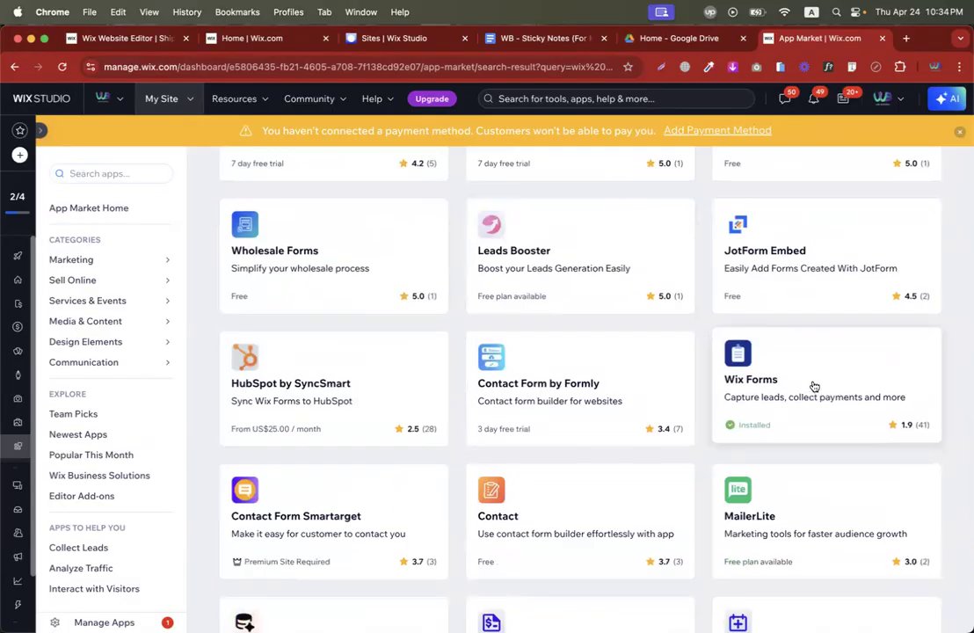
scroll(812, 396, up, 15)
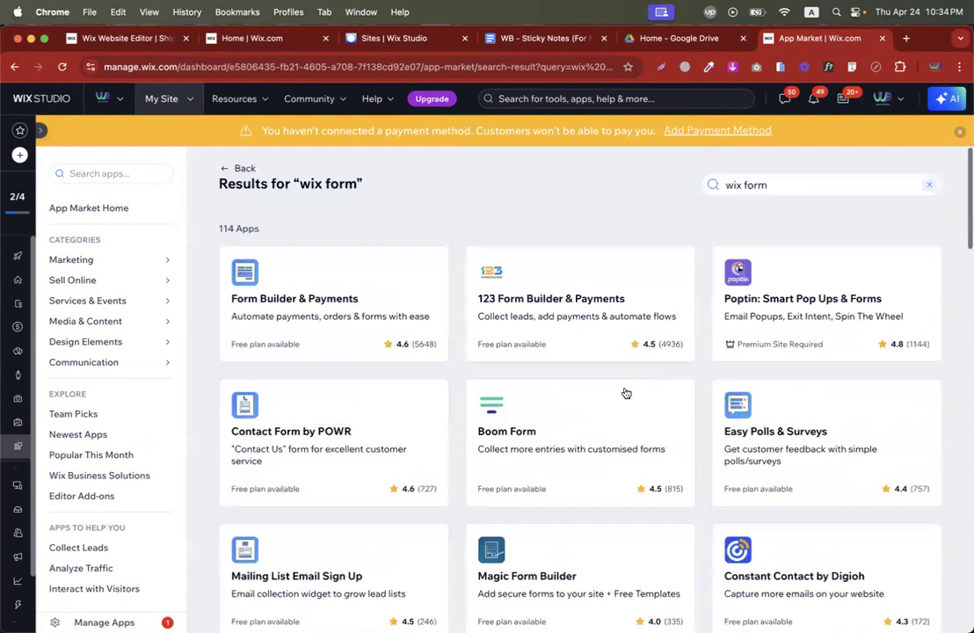
click(19, 131)
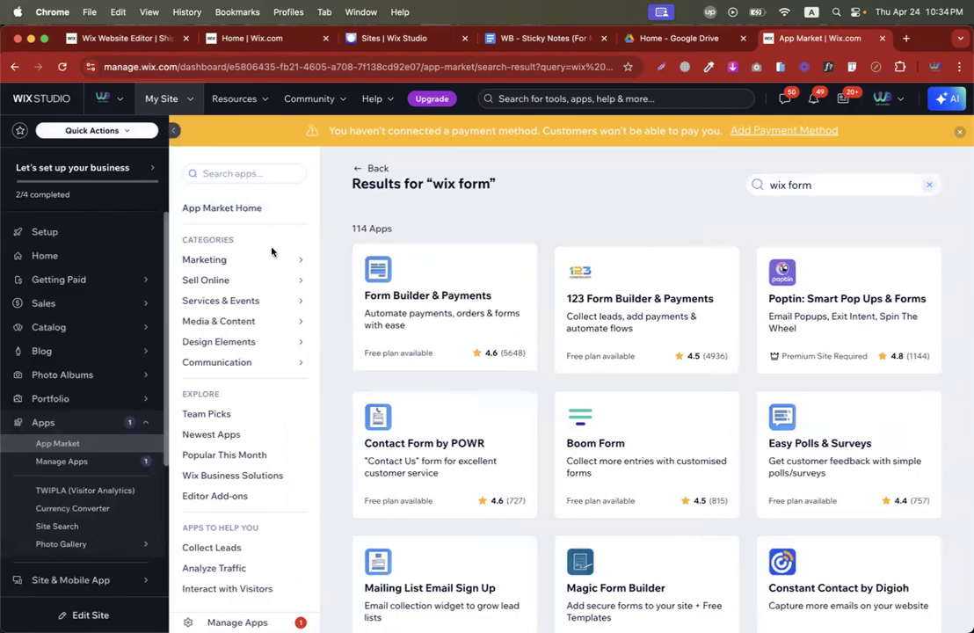
click(44, 255)
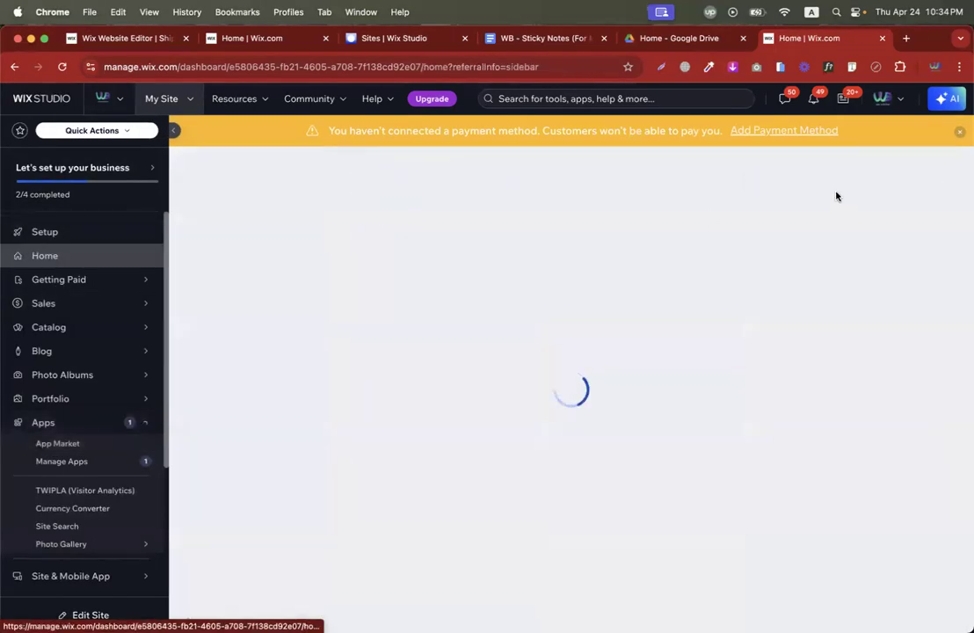
Launch the site in the Wix Editor using Edit Site.
click(898, 139)
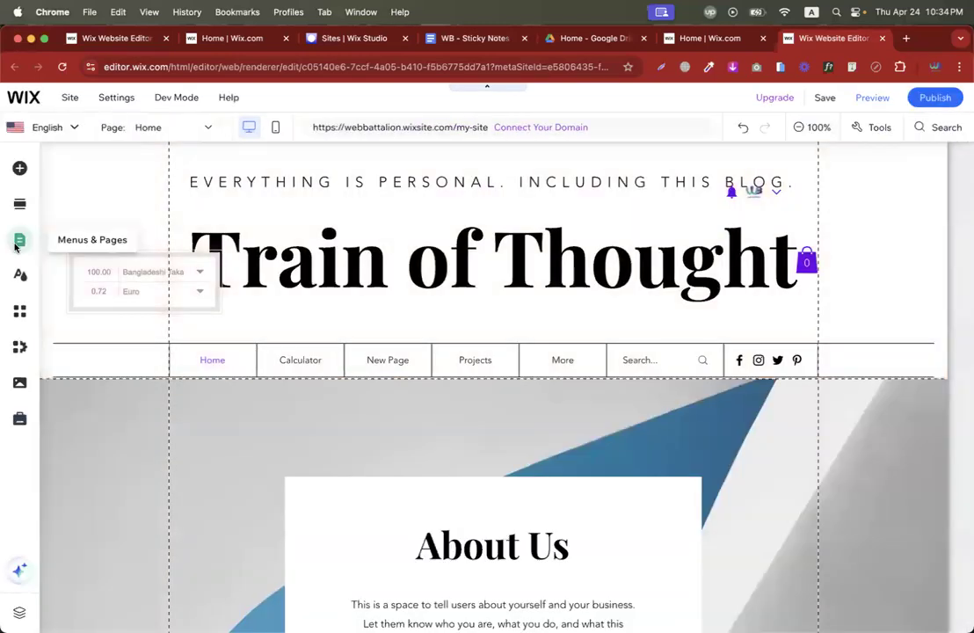
Add a new page from Pages & Menu using the Contact category's Side by side template.
click(20, 240)
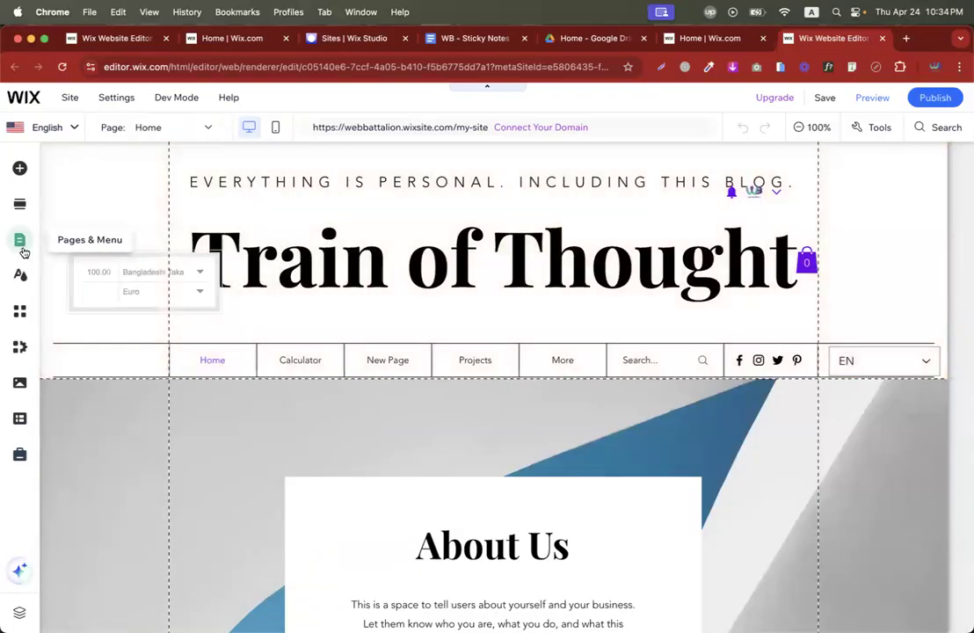
click(20, 239)
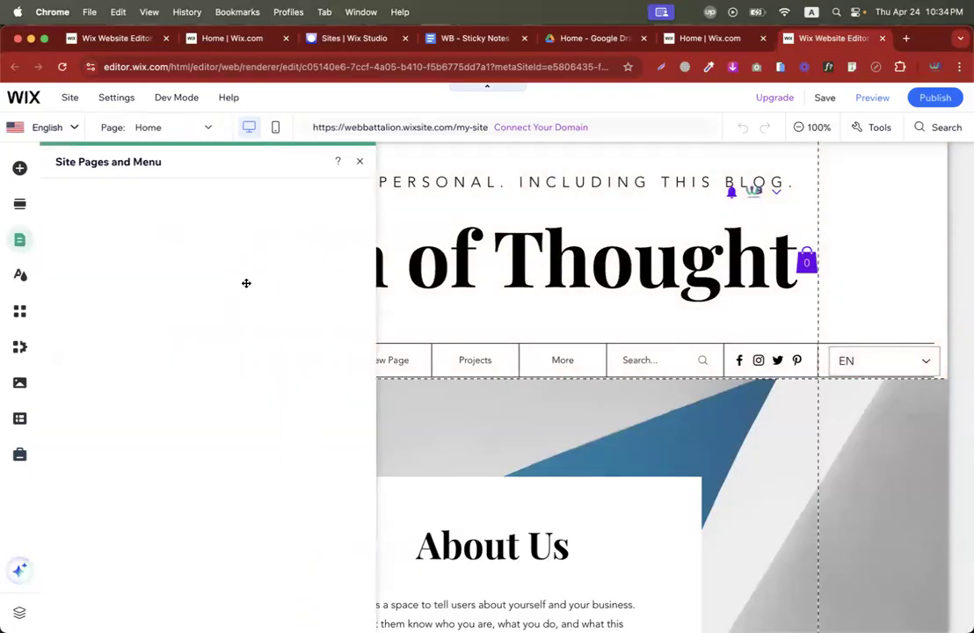
scroll(212, 452, down, 4)
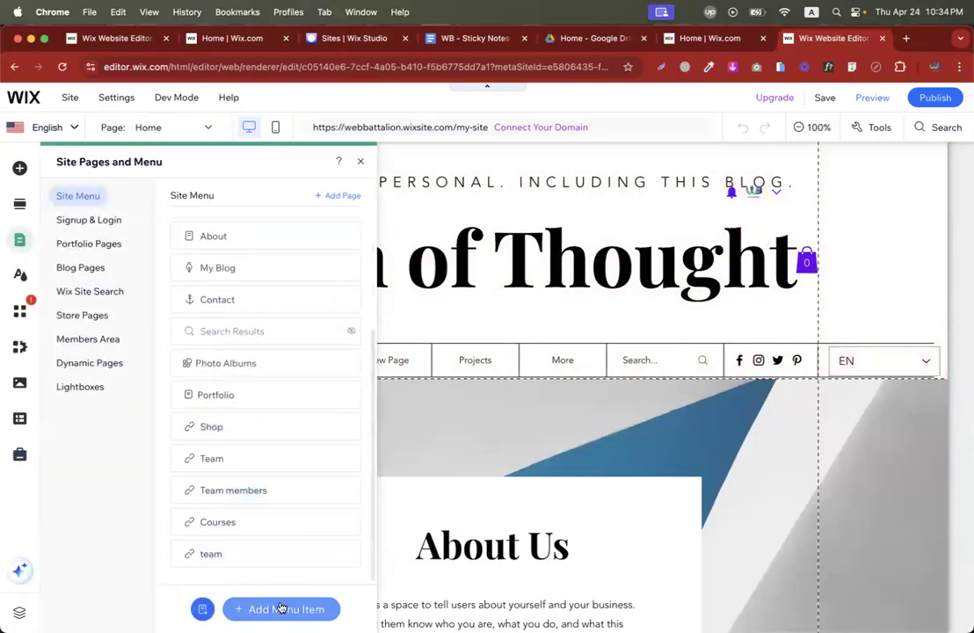
click(282, 609)
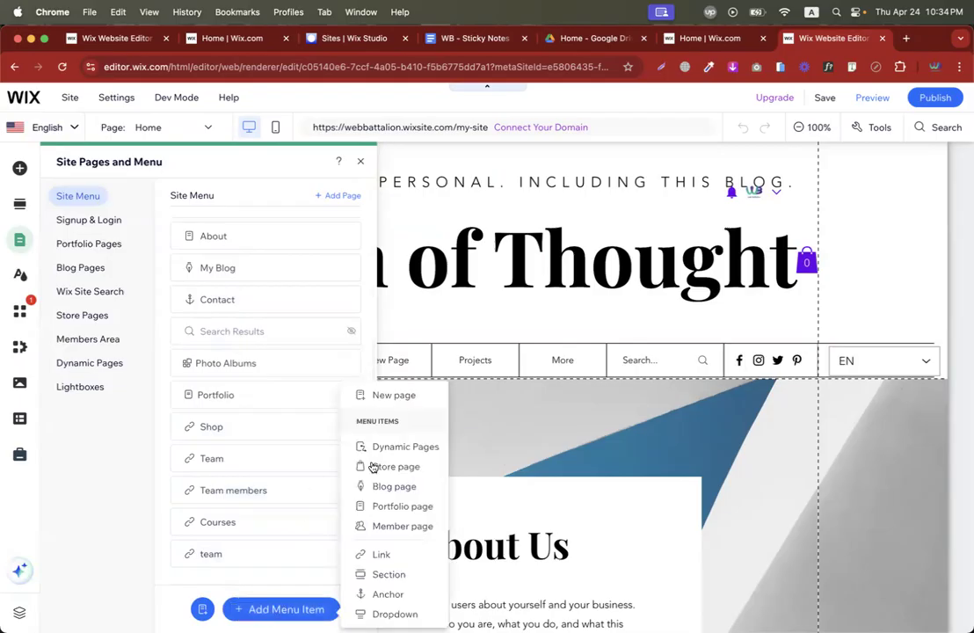
click(407, 397)
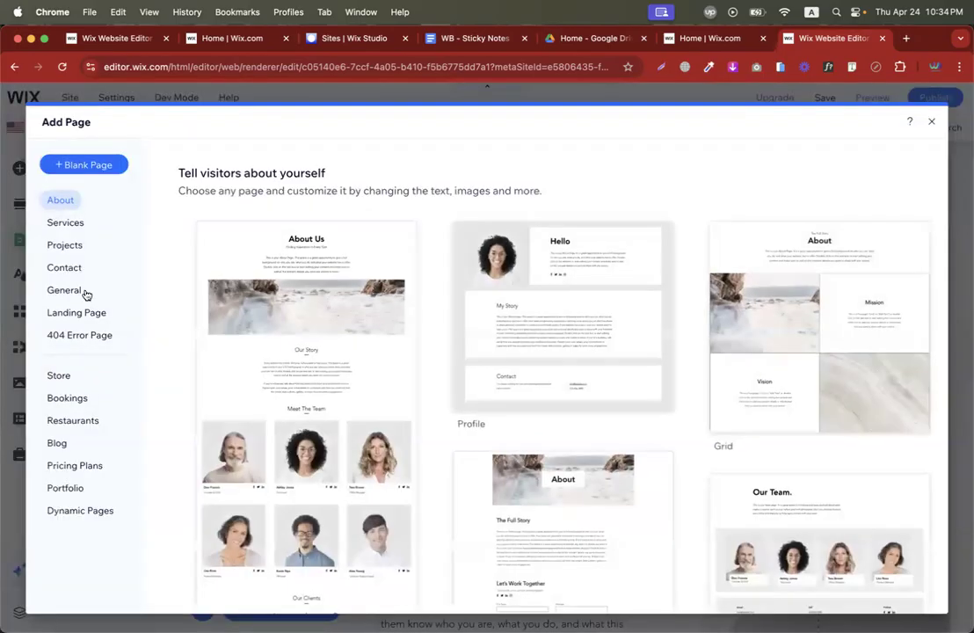
click(65, 266)
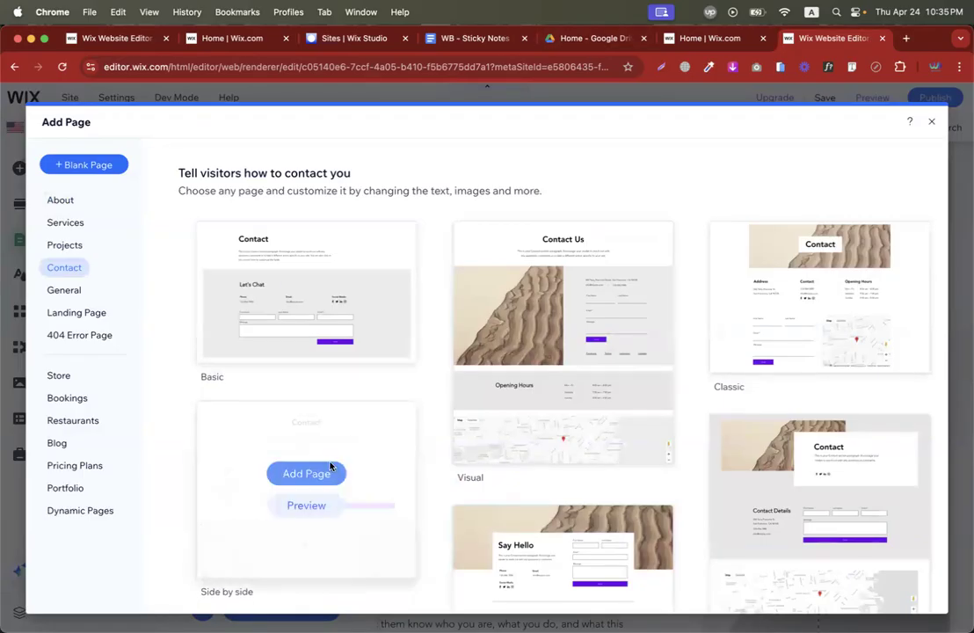
click(307, 471)
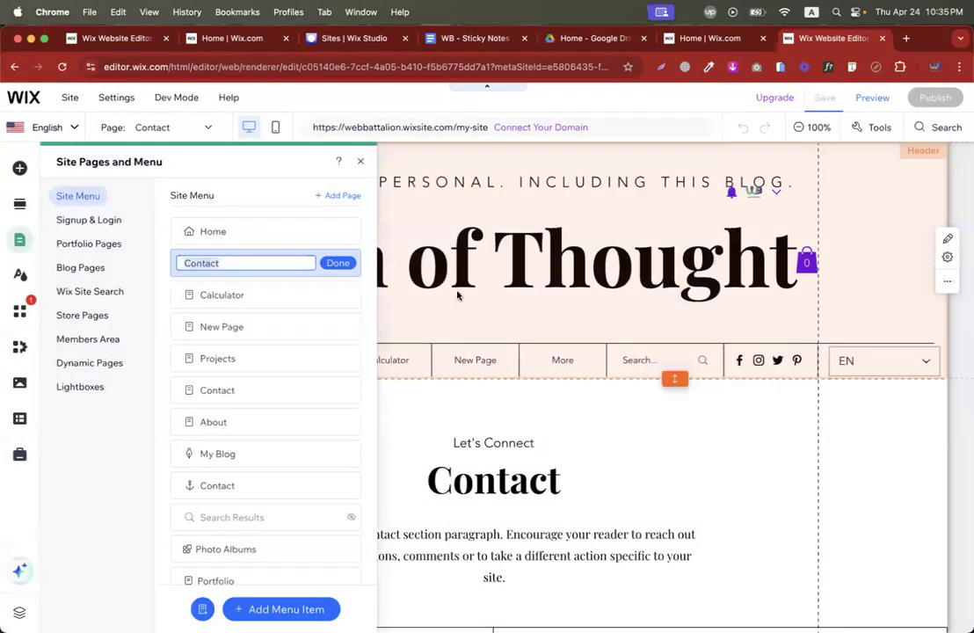
Keep the new page name Contact and close the pages panel.
click(339, 263)
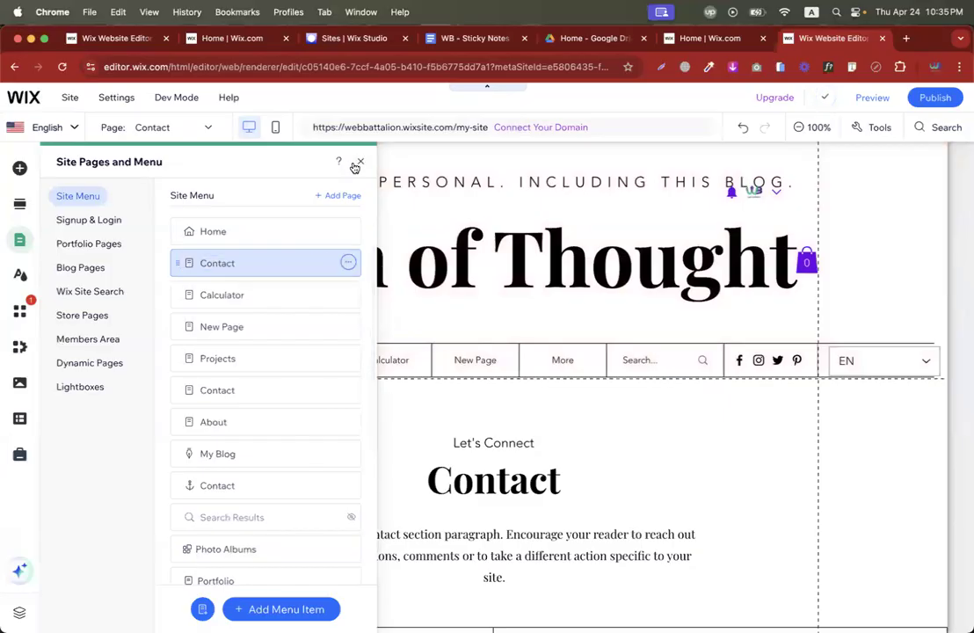
click(359, 164)
scroll(460, 440, down, 5)
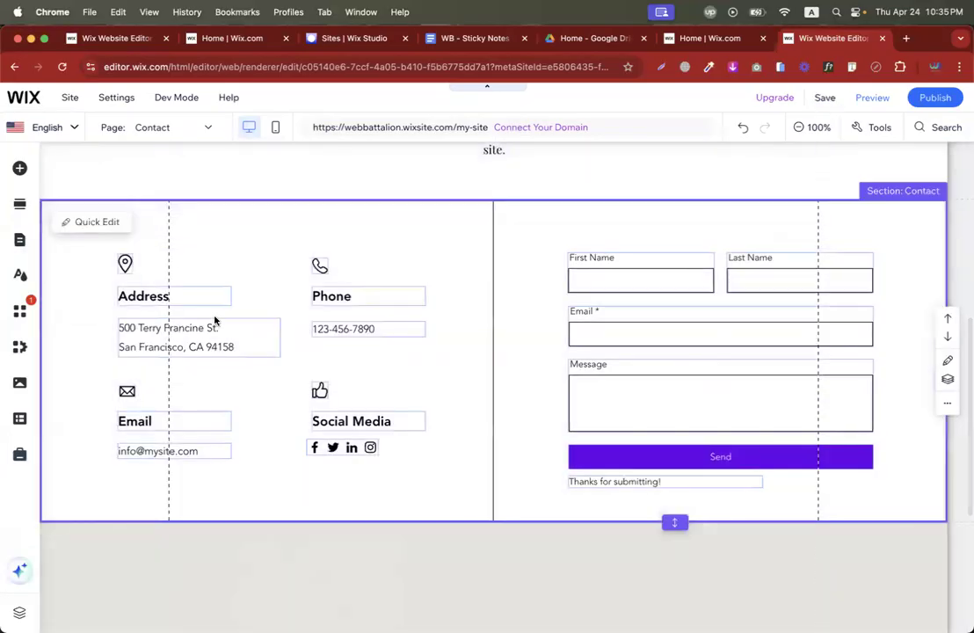
scroll(532, 332, down, 4)
scroll(477, 277, up, 2)
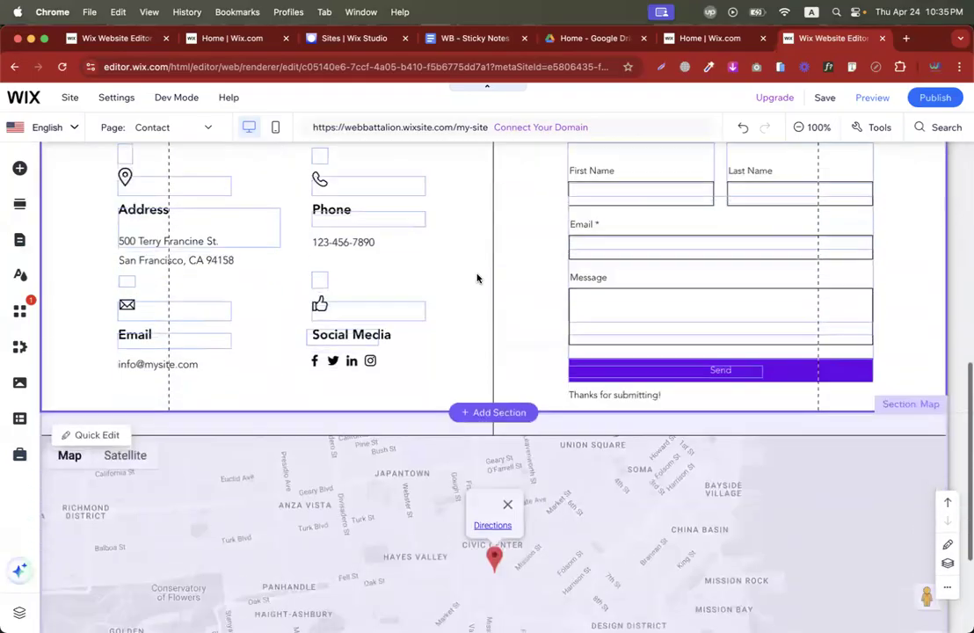
scroll(476, 277, down, 3)
Replace the Google Map's San Francisco address with a new location in Manage Locations.
click(92, 315)
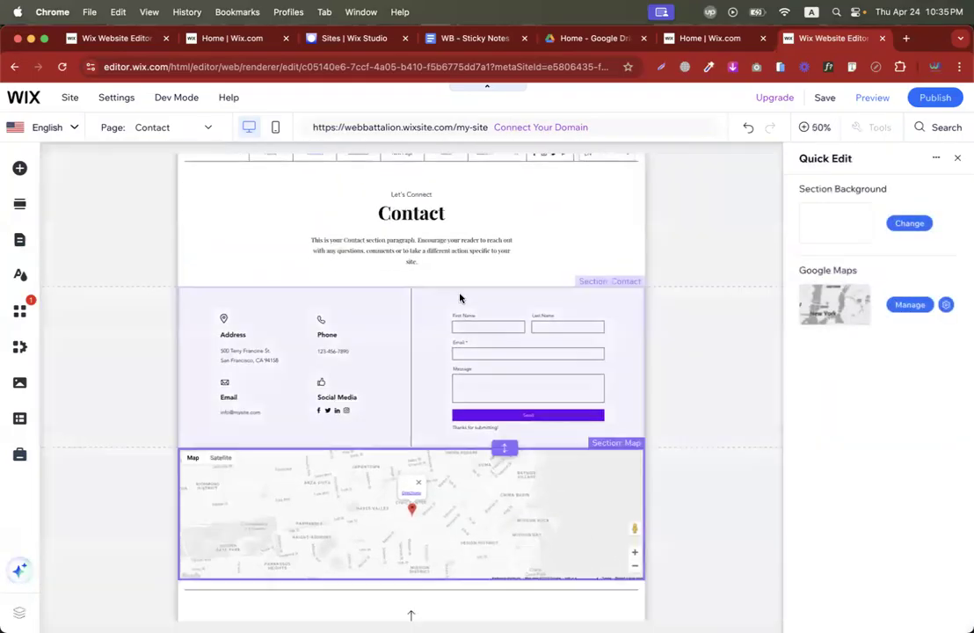
click(957, 159)
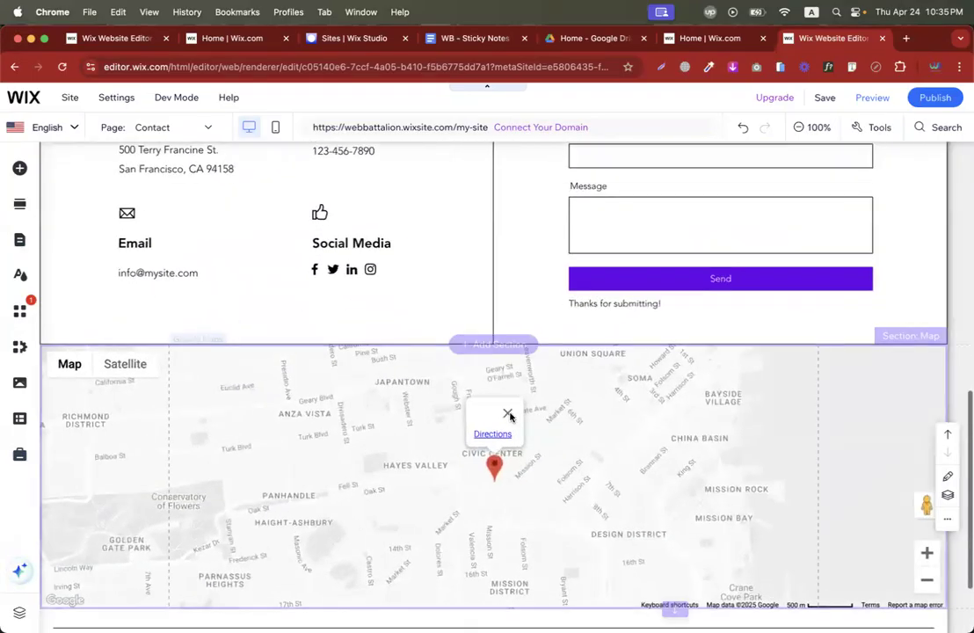
click(377, 399)
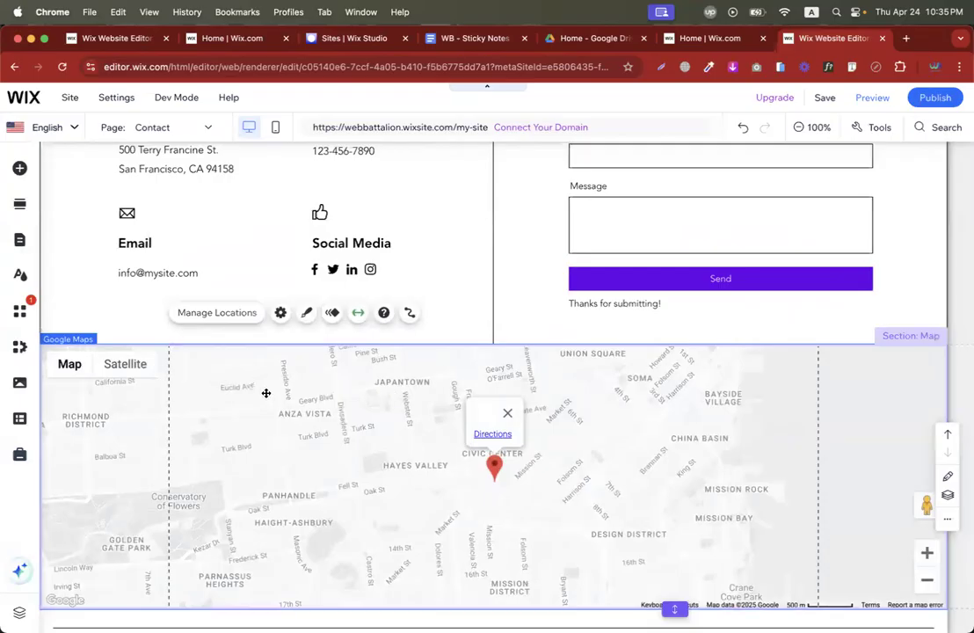
click(200, 315)
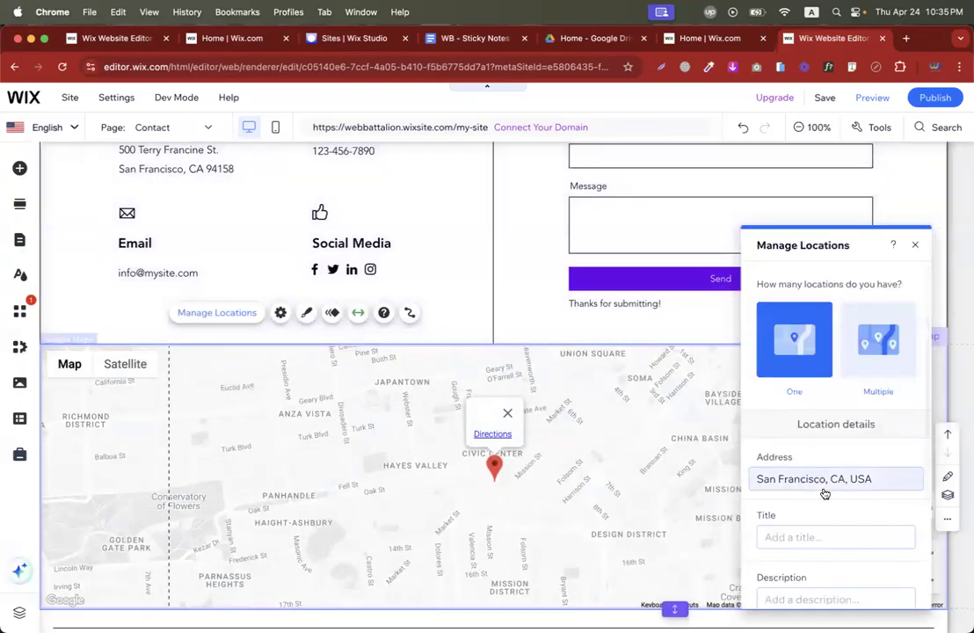
triple_click(798, 480)
text(codemanbd)
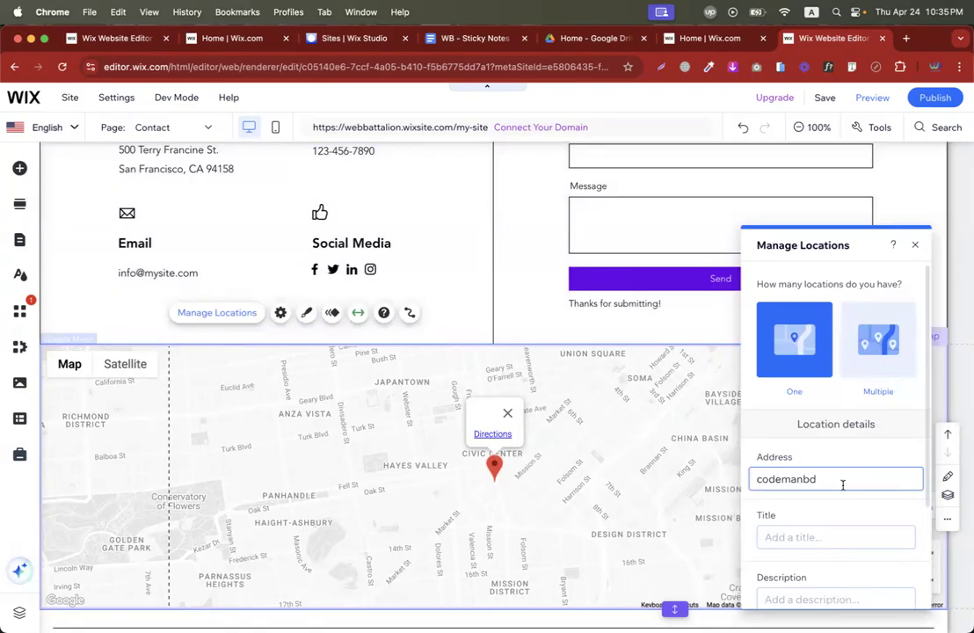
click(703, 333)
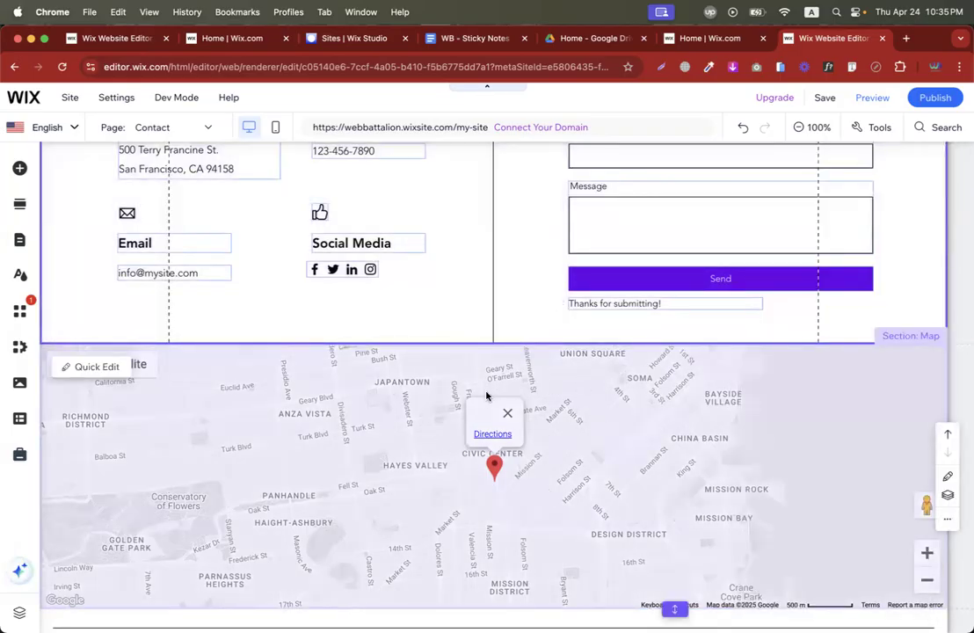
scroll(486, 396, up, 4)
Delete the old contact form from the Contact section.
click(629, 283)
click(602, 258)
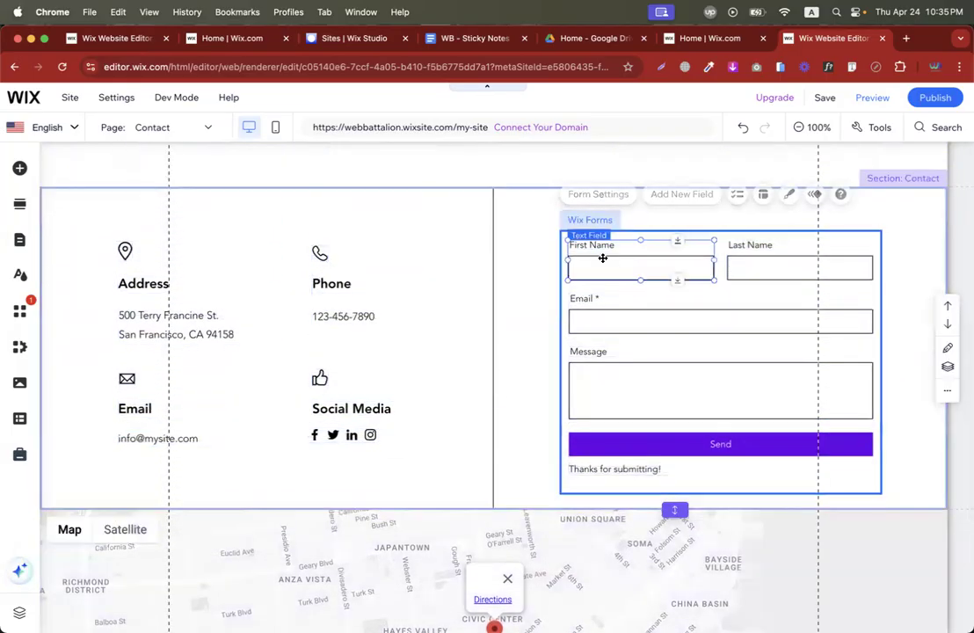
click(646, 326)
click(630, 383)
click(620, 434)
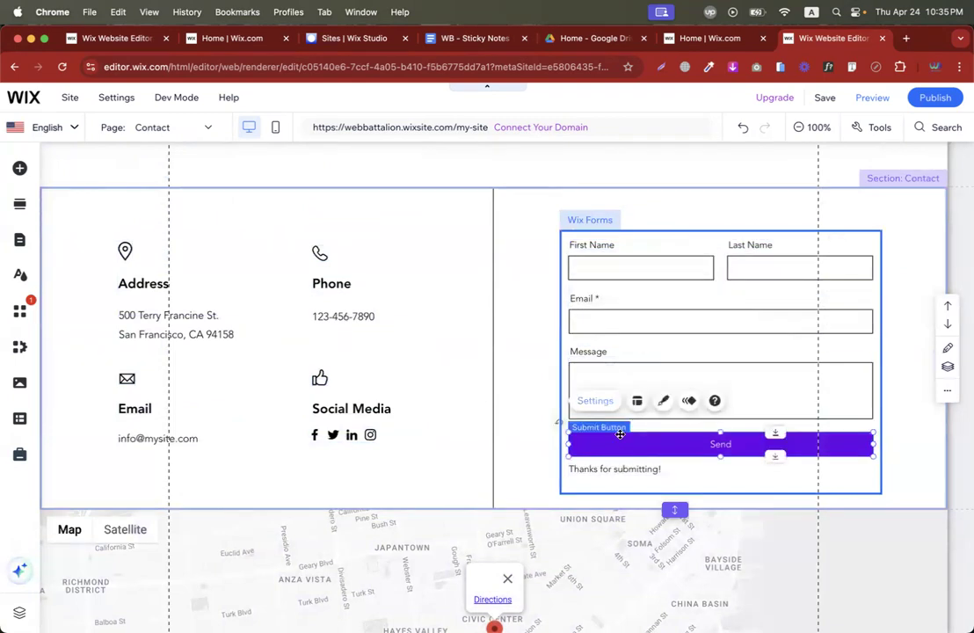
click(586, 249)
key(Delete)
key(Delete)
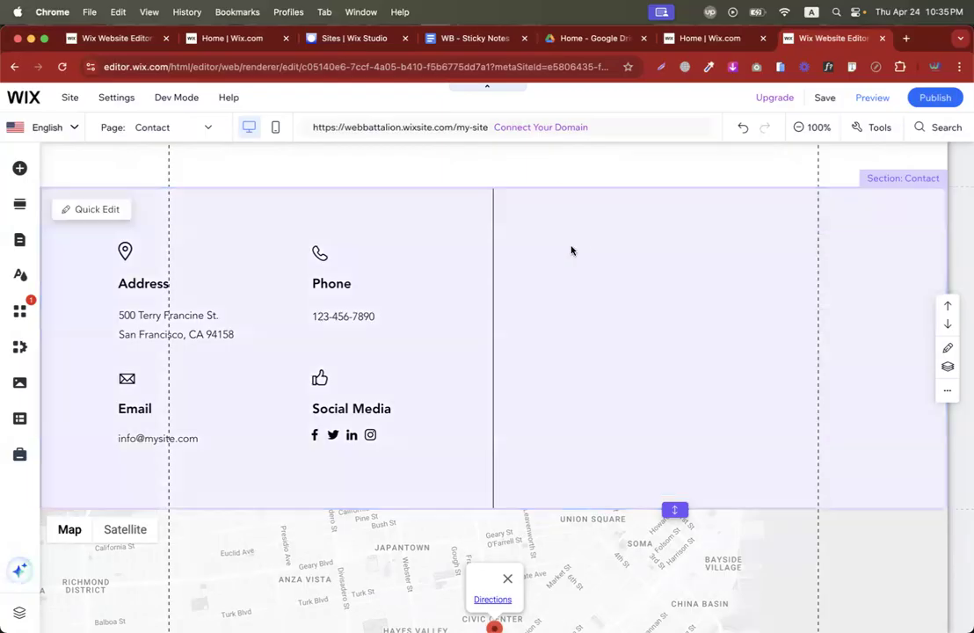
Bring up the premade templates under Add Elements > Contact & Forms > Contact.
click(509, 320)
scroll(509, 320, up, 3)
scroll(509, 320, down, 3)
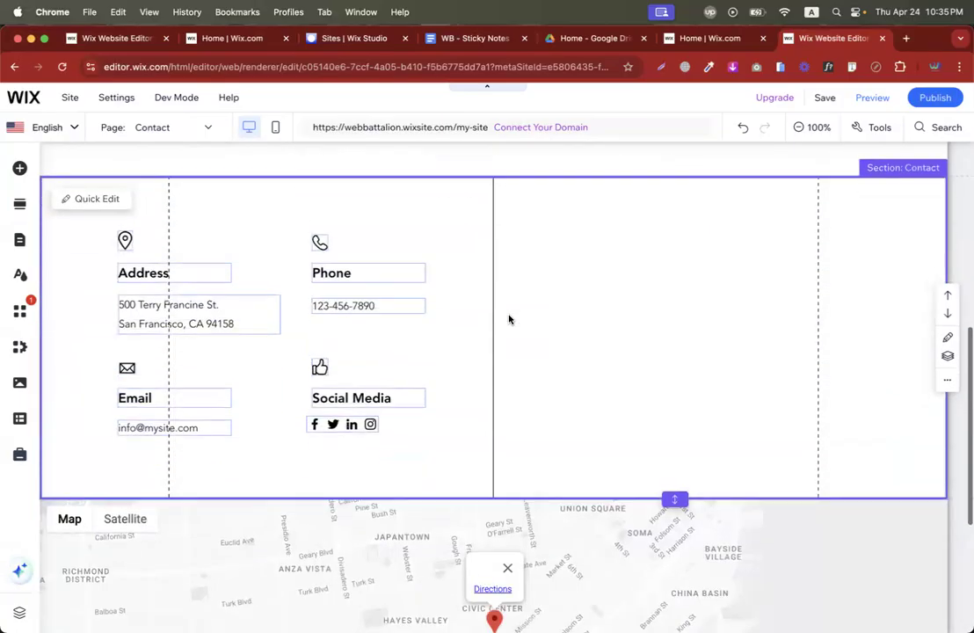
click(20, 168)
scroll(113, 373, down, 1)
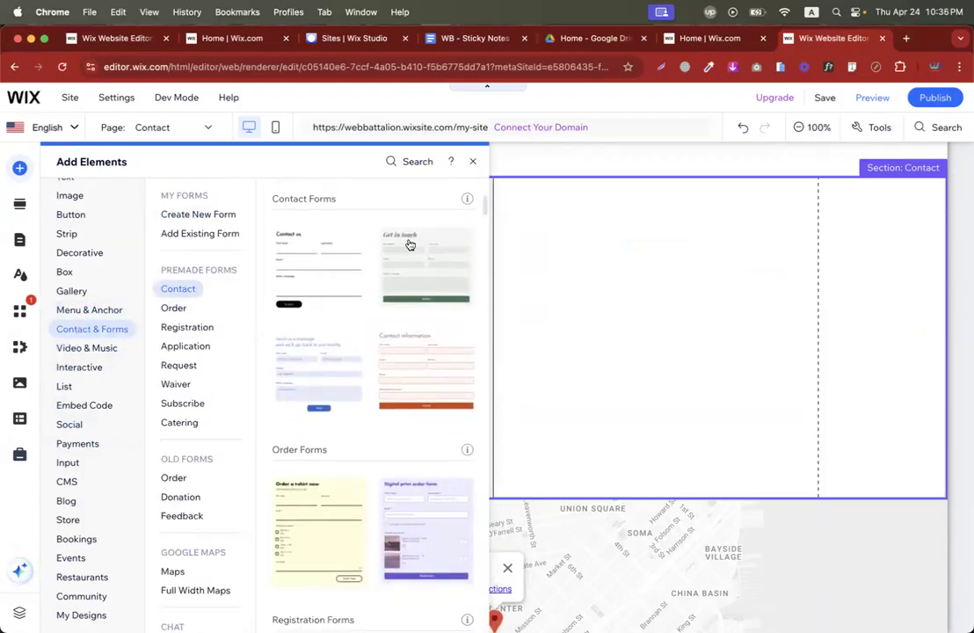
click(409, 244)
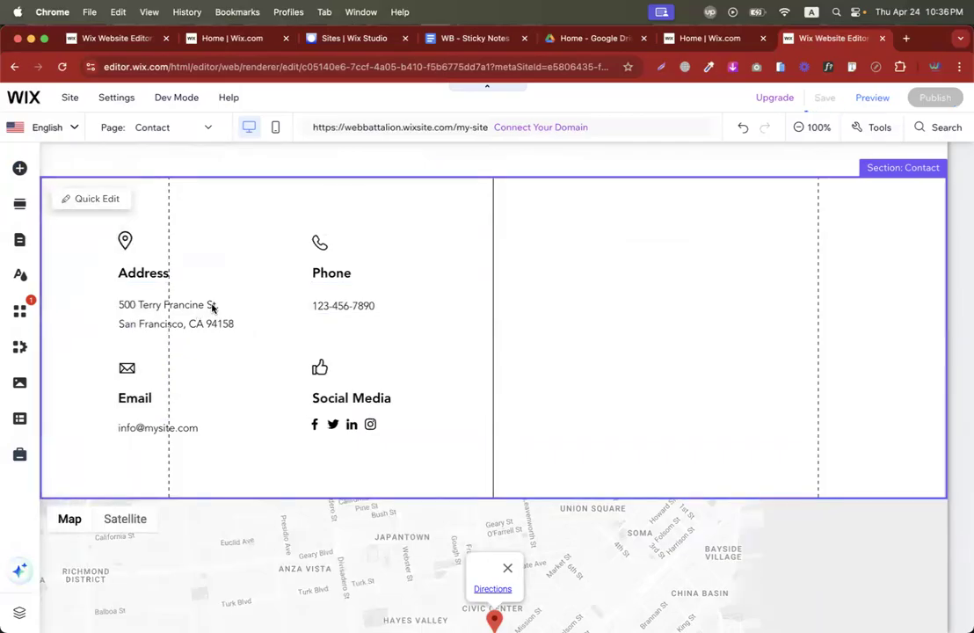
click(18, 167)
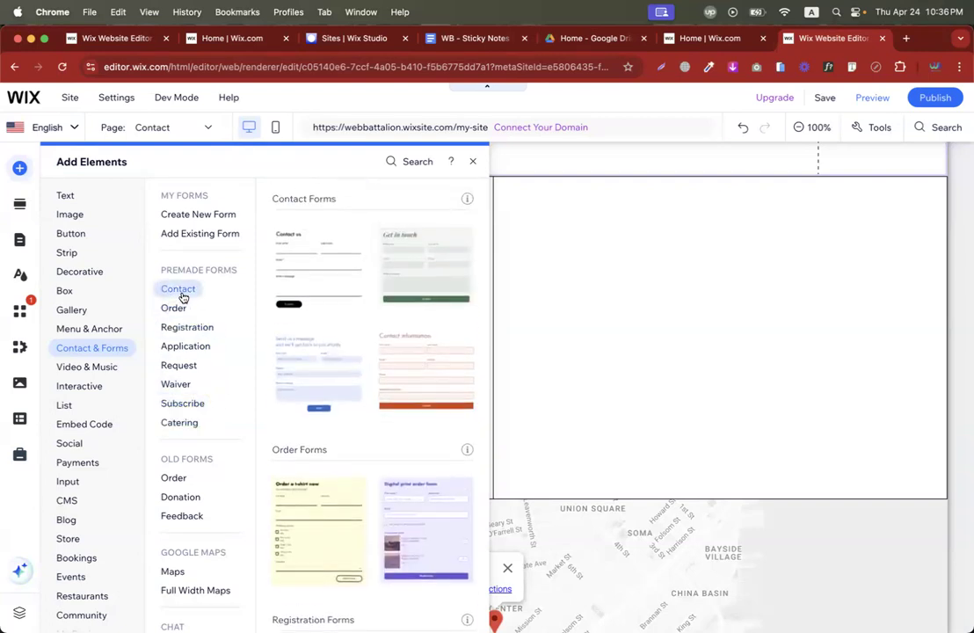
Add the Get in touch form template, drag it into Column 2, and extend the section downward.
click(311, 270)
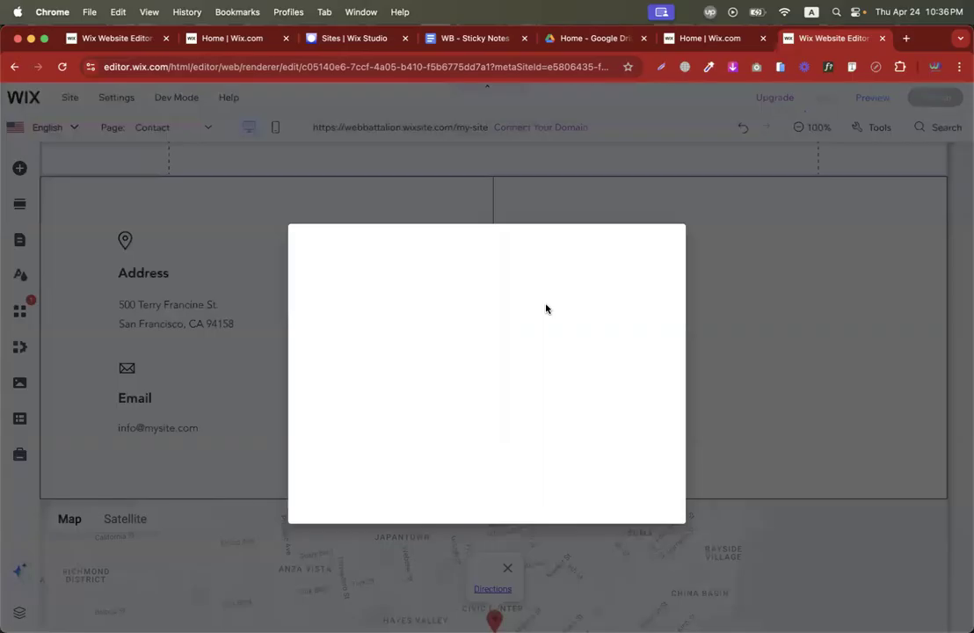
click(666, 242)
scroll(543, 417, up, 1)
scroll(394, 408, down, 2)
scroll(394, 308, down, 1)
drag(387, 224, 665, 505)
scroll(666, 503, up, 1)
scroll(489, 230, down, 4)
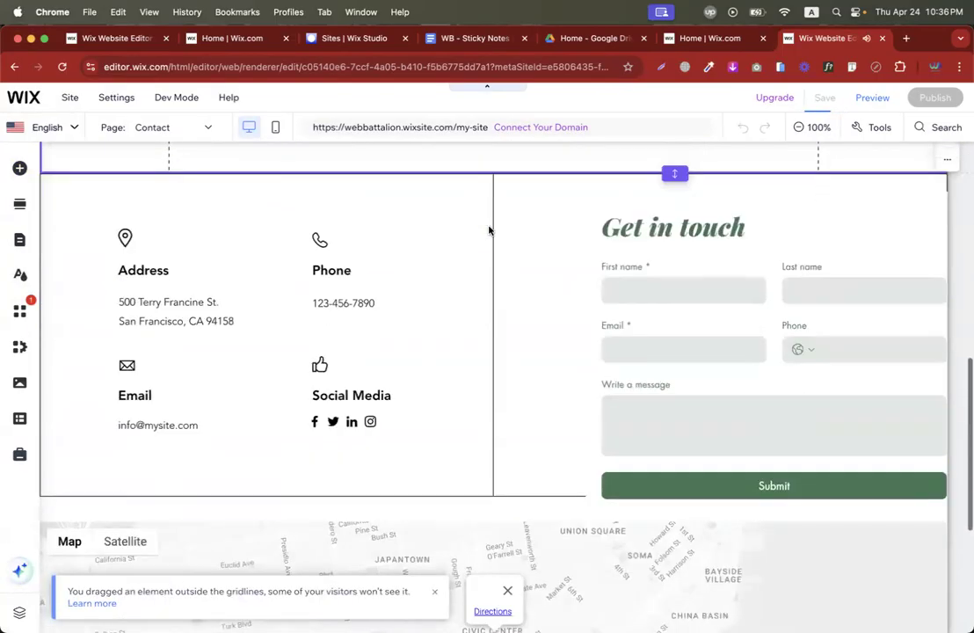
scroll(580, 257, down, 2)
scroll(703, 257, up, 2)
drag(702, 256, 610, 239)
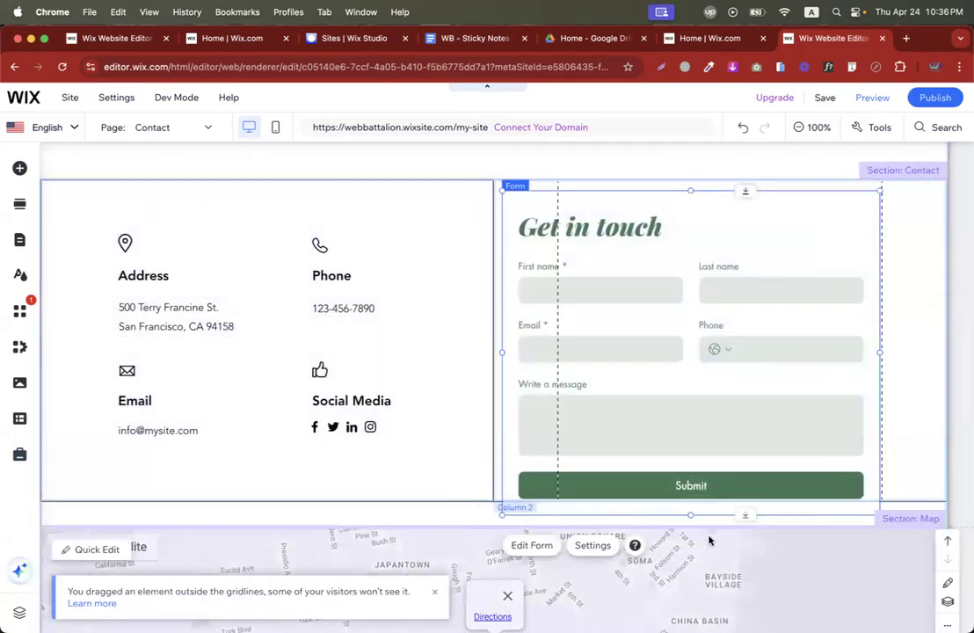
drag(674, 526, 675, 583)
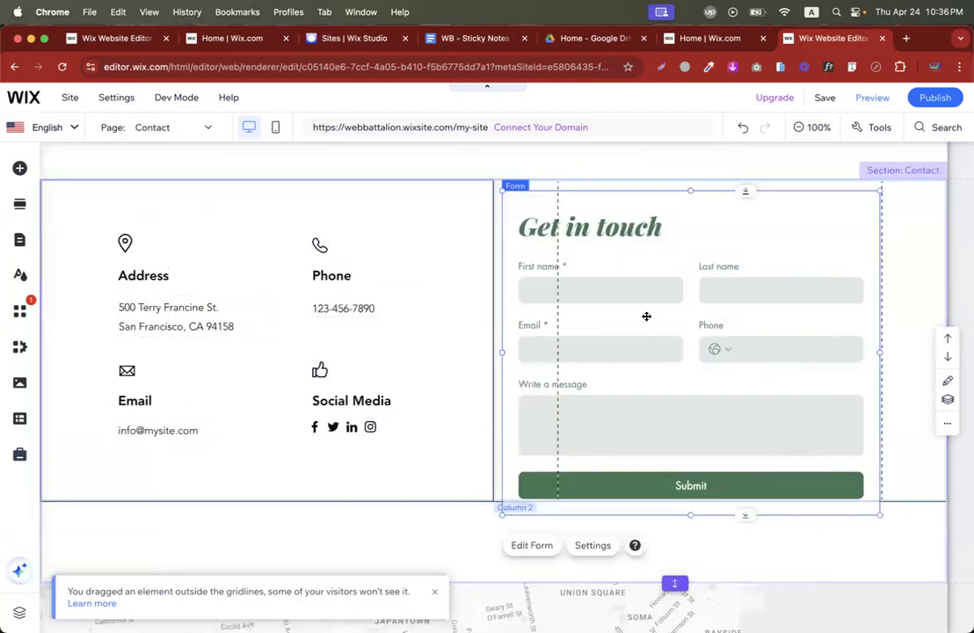
Nudge the Get in touch form into position within the right column.
double_click(636, 250)
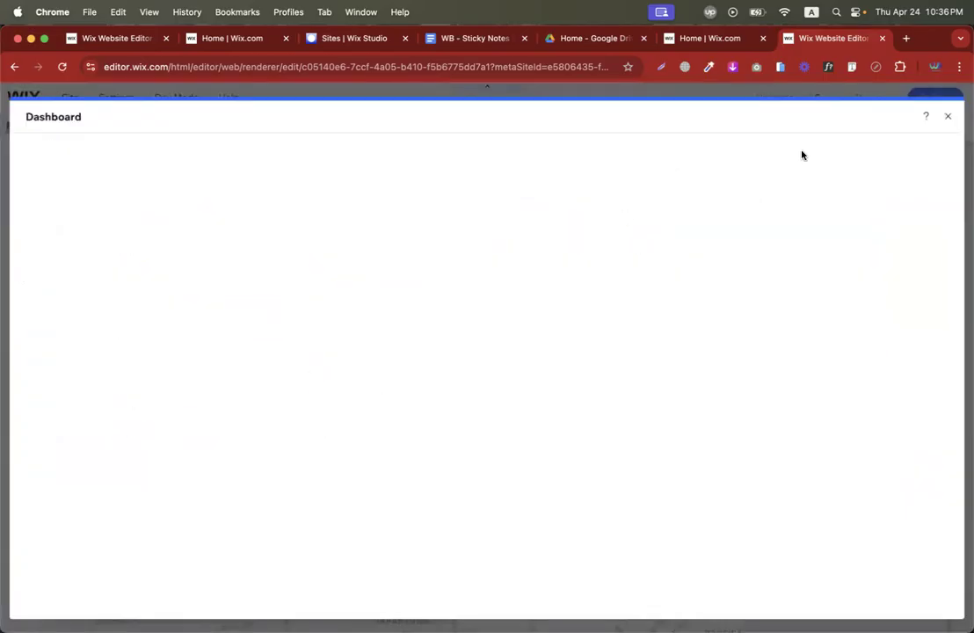
click(950, 116)
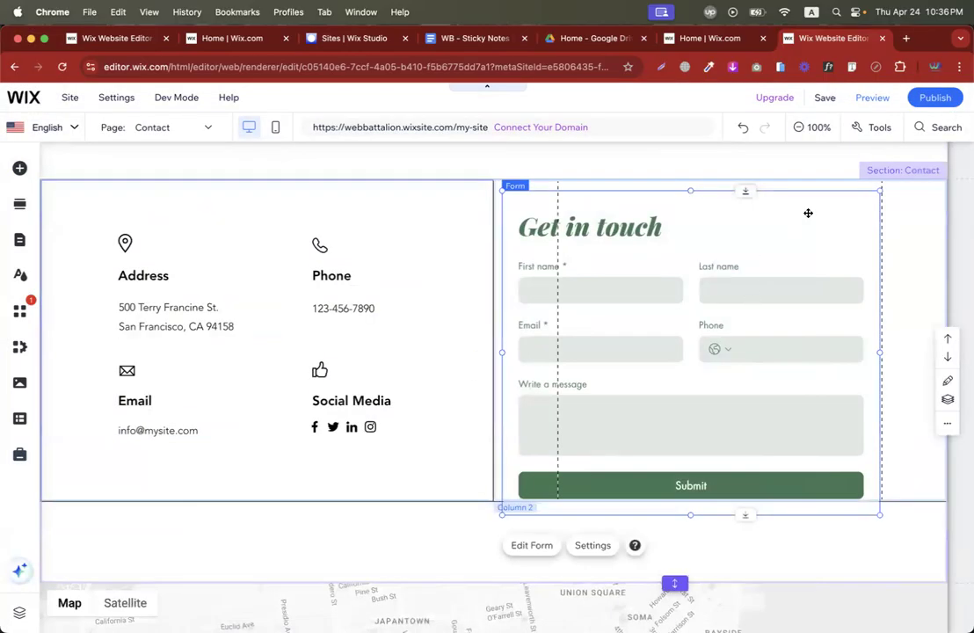
drag(801, 213, 819, 210)
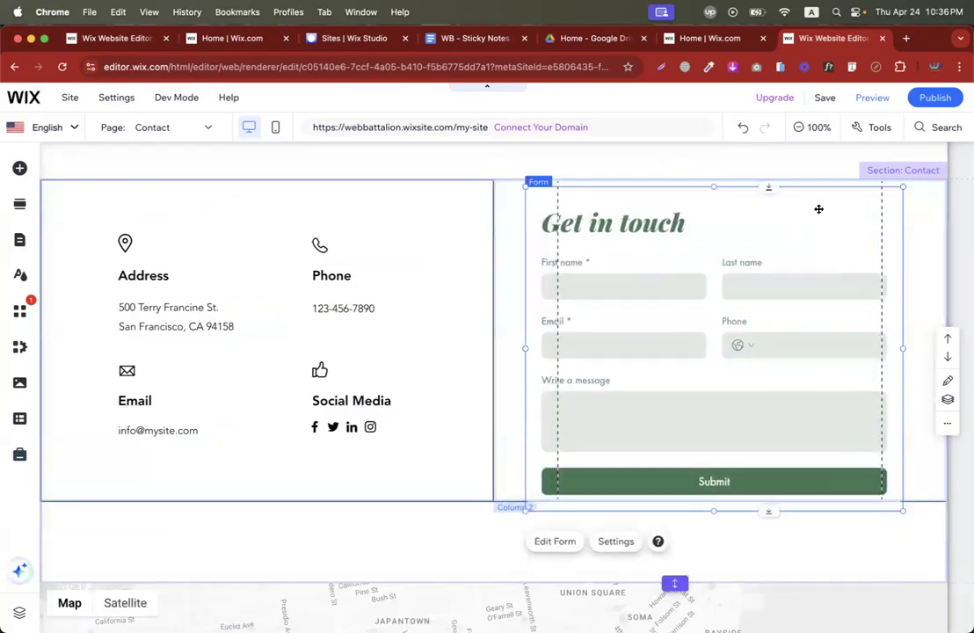
click(503, 225)
scroll(502, 313, down, 3)
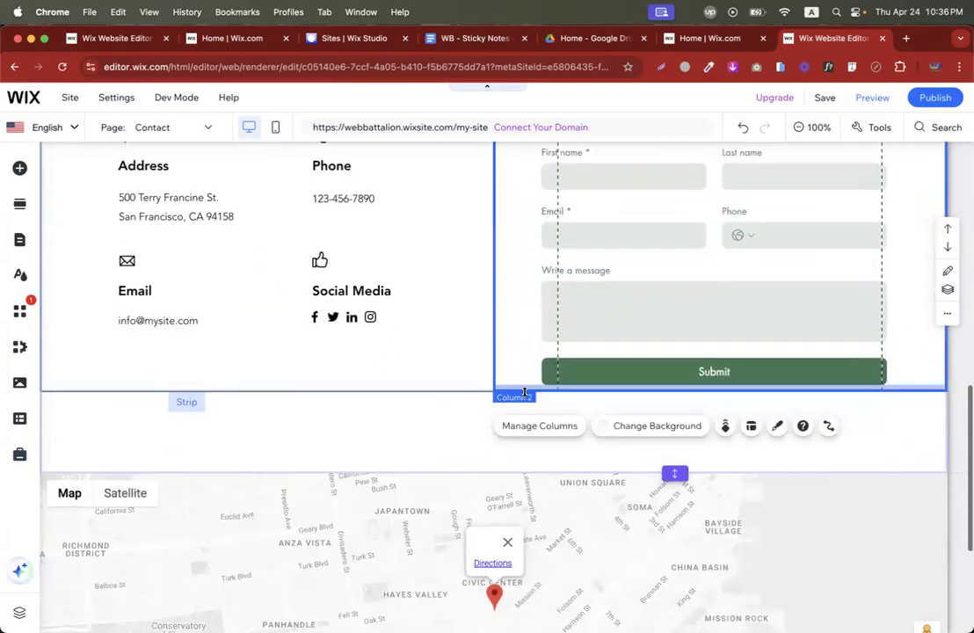
drag(515, 390, 515, 455)
scroll(523, 359, up, 3)
click(698, 241)
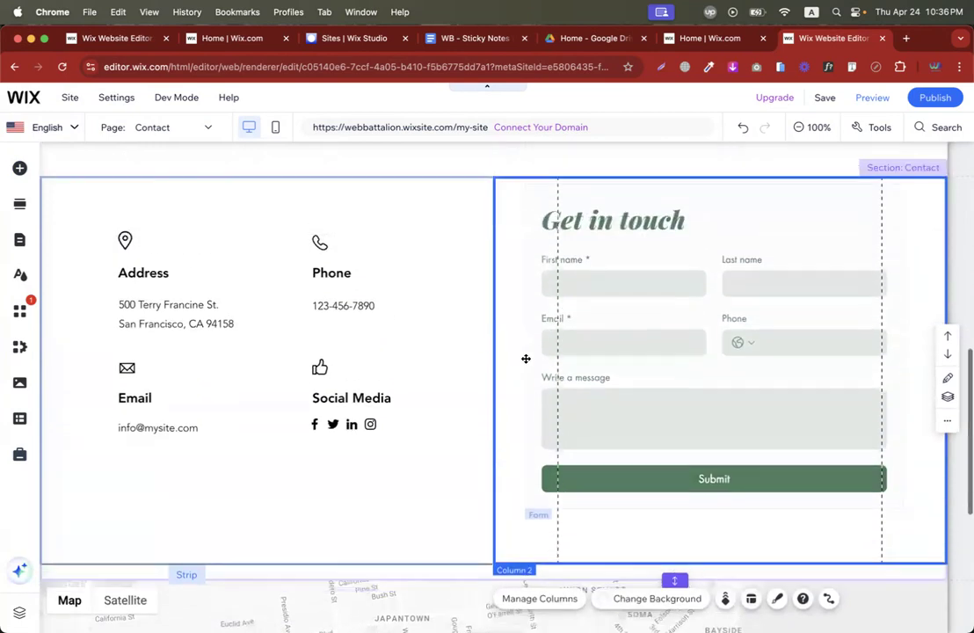
drag(698, 241, 726, 242)
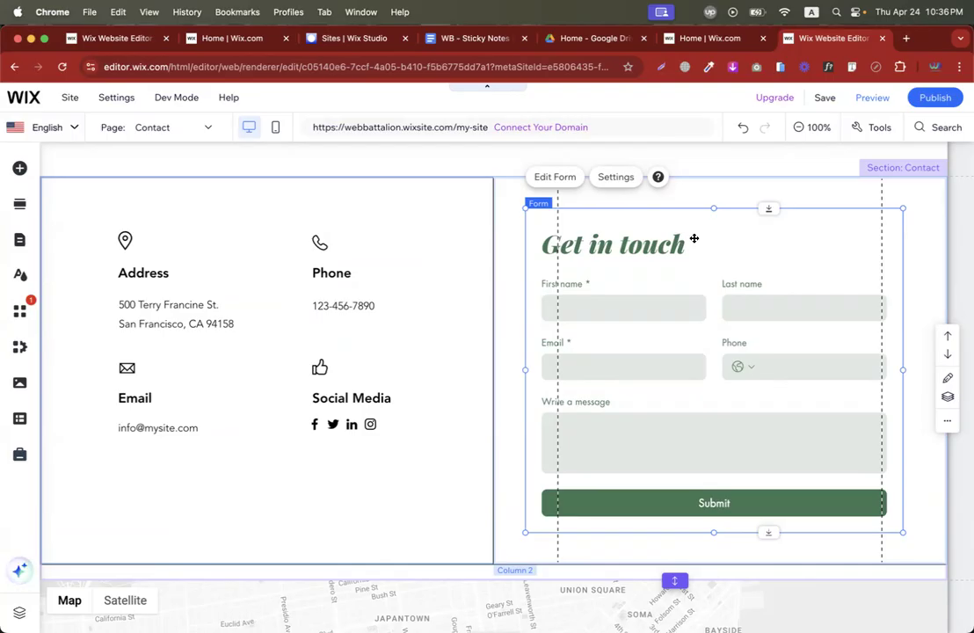
click(467, 240)
click(676, 250)
drag(724, 228, 723, 223)
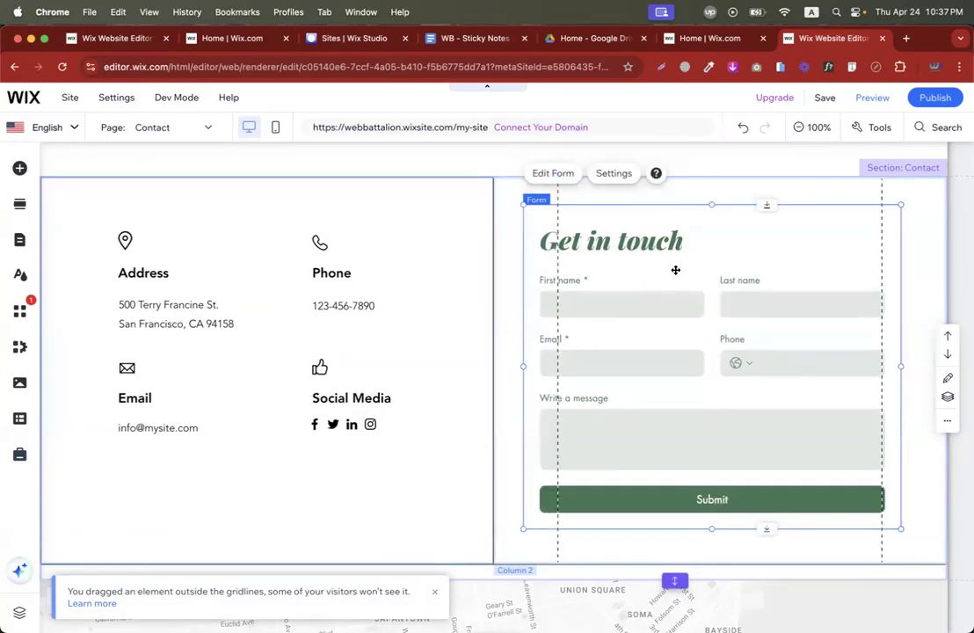
drag(692, 235, 817, 241)
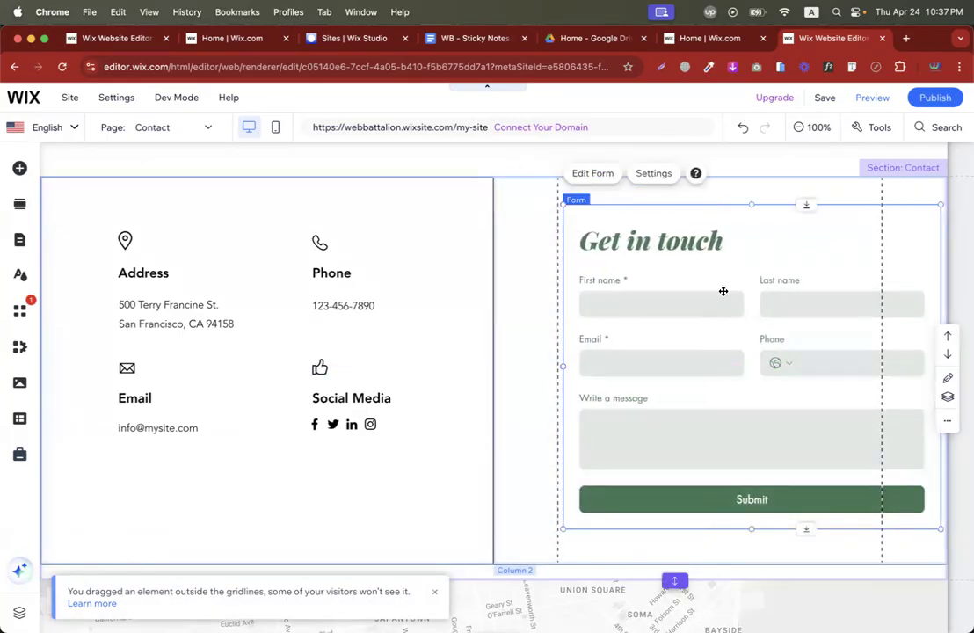
In the form editor, move the Phone field below the Email field.
double_click(664, 312)
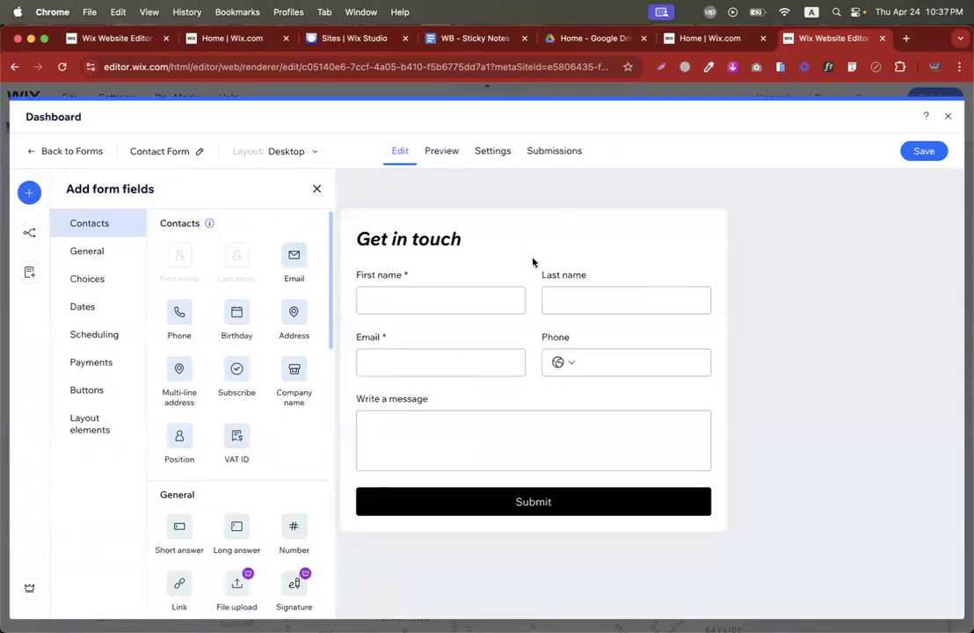
click(453, 299)
click(570, 290)
click(413, 360)
click(611, 357)
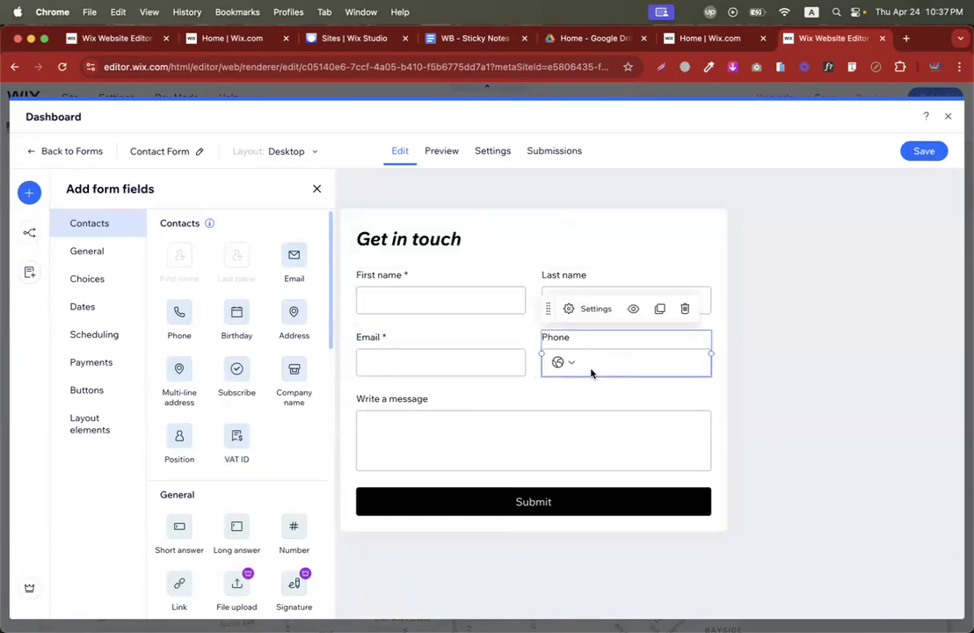
click(542, 403)
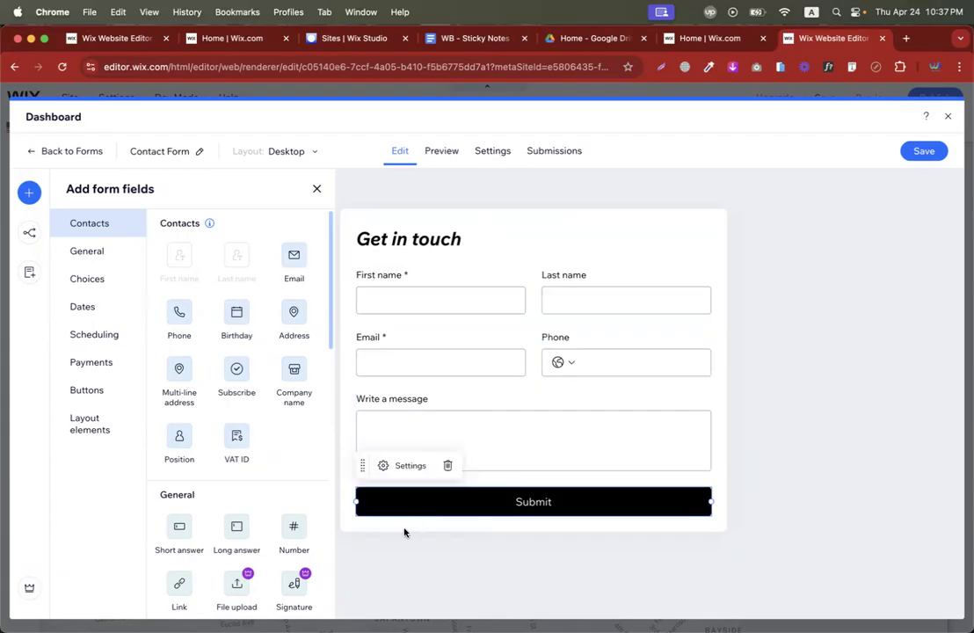
click(589, 358)
drag(571, 359, 383, 422)
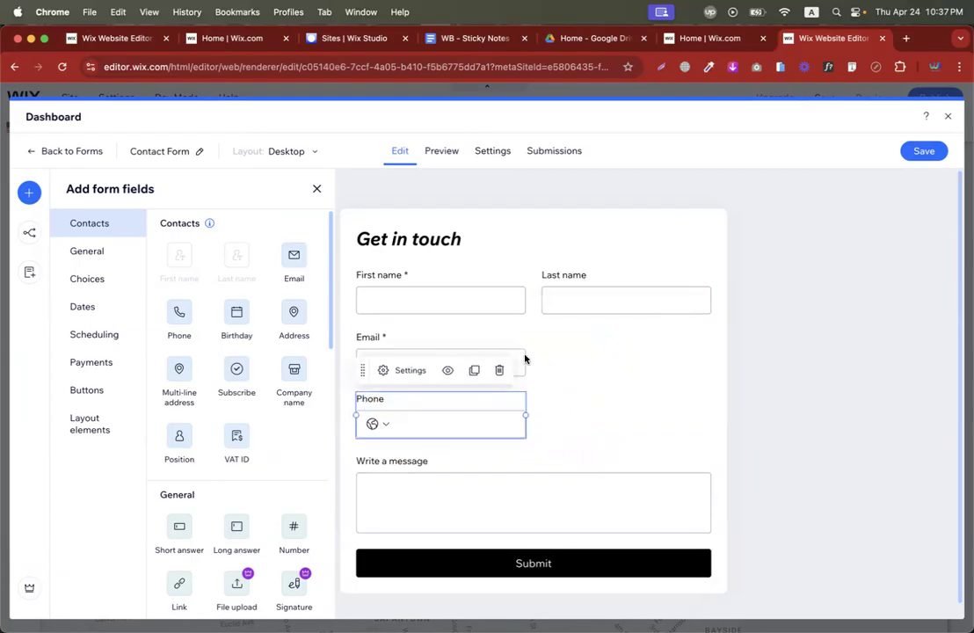
Widen the Email and Phone fields to the full form width.
click(523, 359)
drag(528, 354, 708, 356)
click(473, 425)
drag(525, 416, 710, 416)
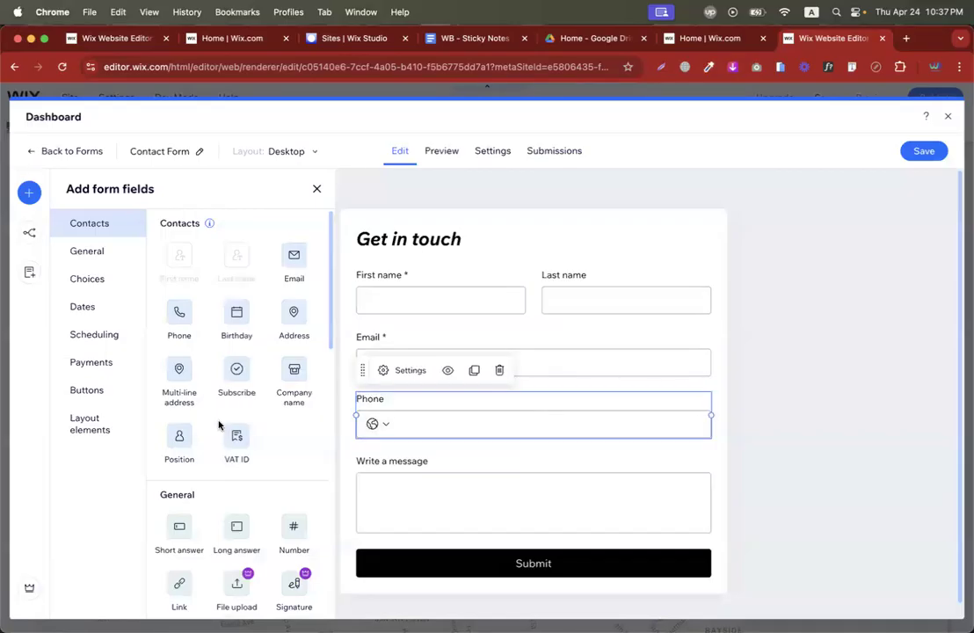
scroll(219, 426, down, 1)
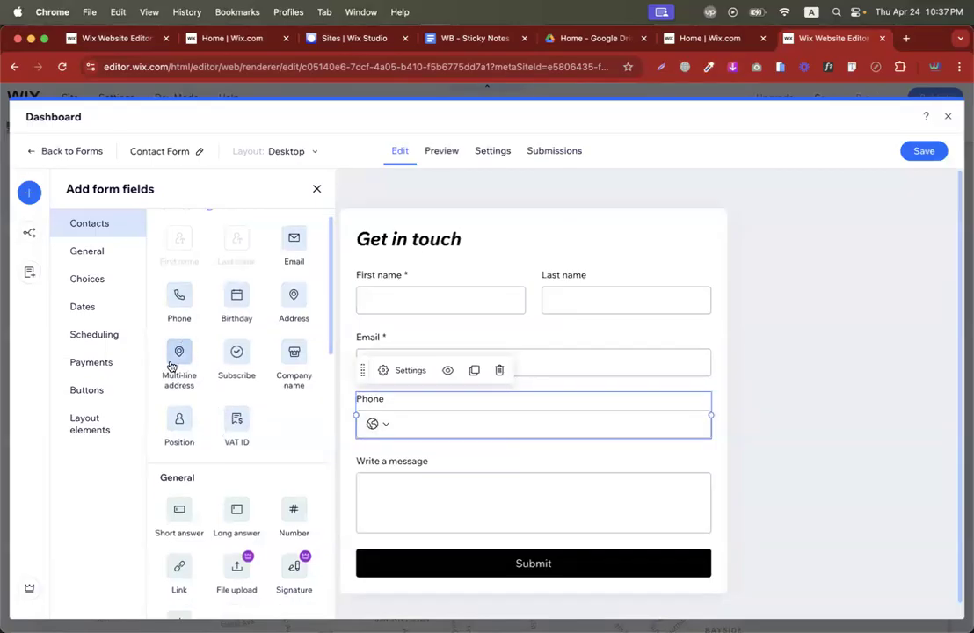
scroll(171, 366, down, 3)
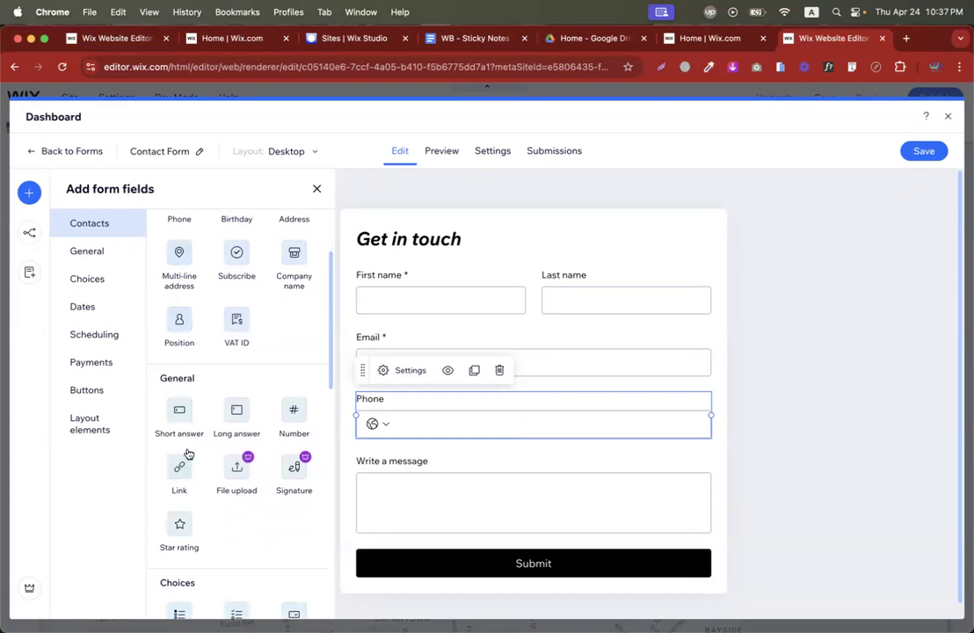
scroll(188, 454, down, 7)
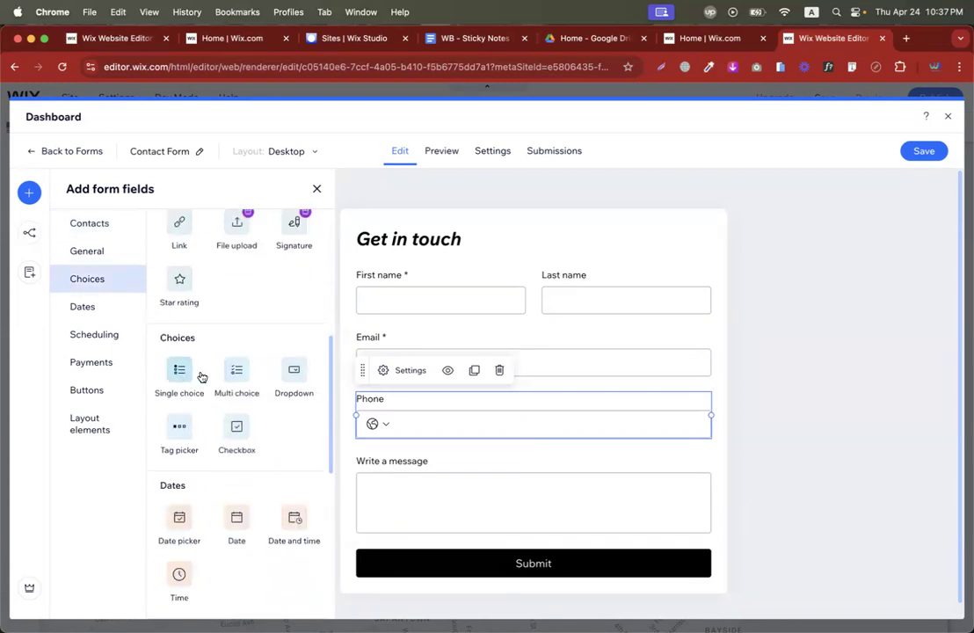
Add a Multi choice field titled 'Do you like our service'.
click(226, 376)
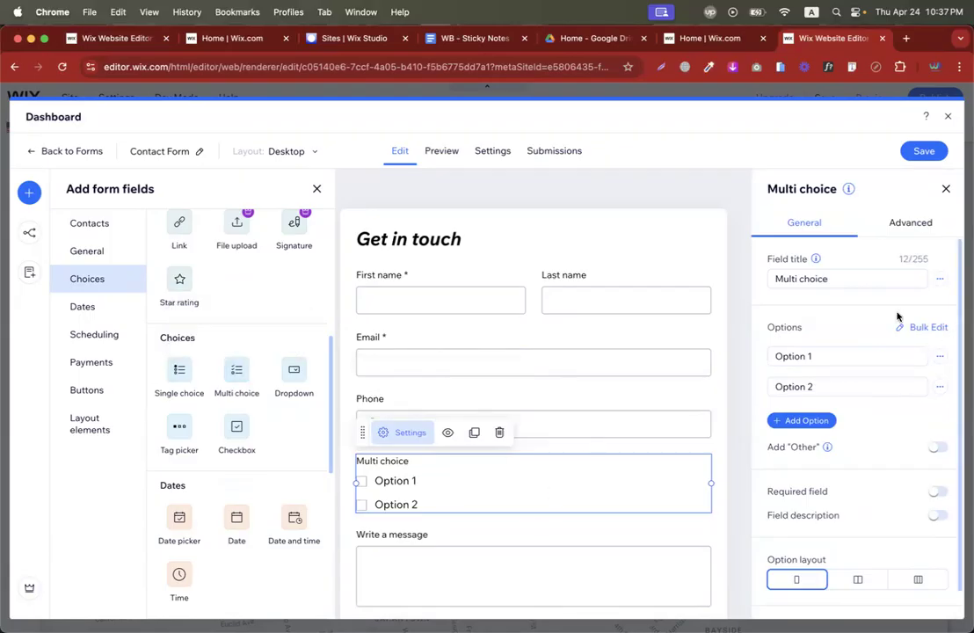
click(834, 279)
key(super+a)
text(Do y)
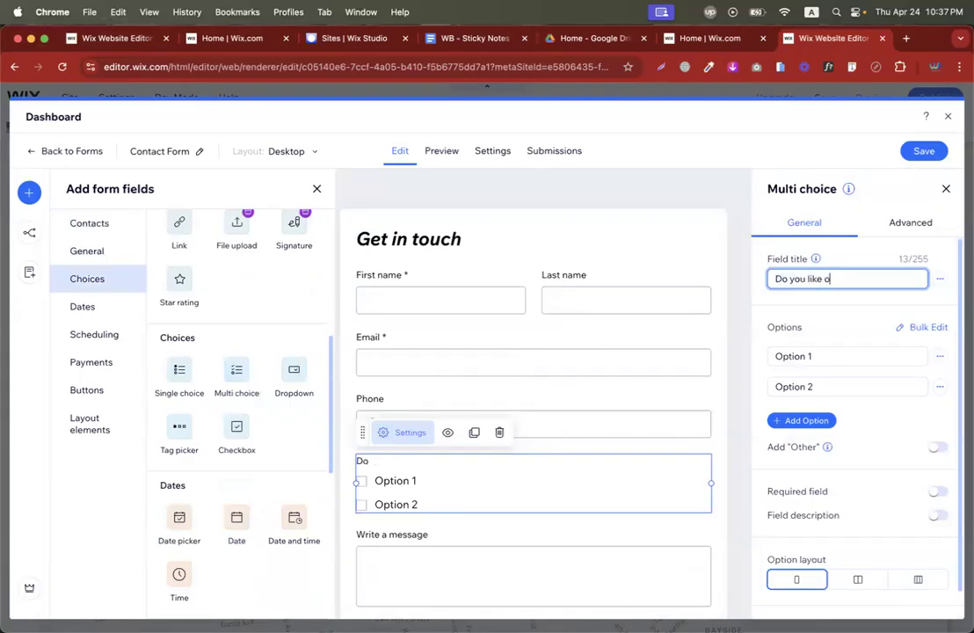
key(BackSpace)
key(BackSpace)
Rename the multi-choice options to YES and No.
click(835, 357)
key(super+a)
text(YES)
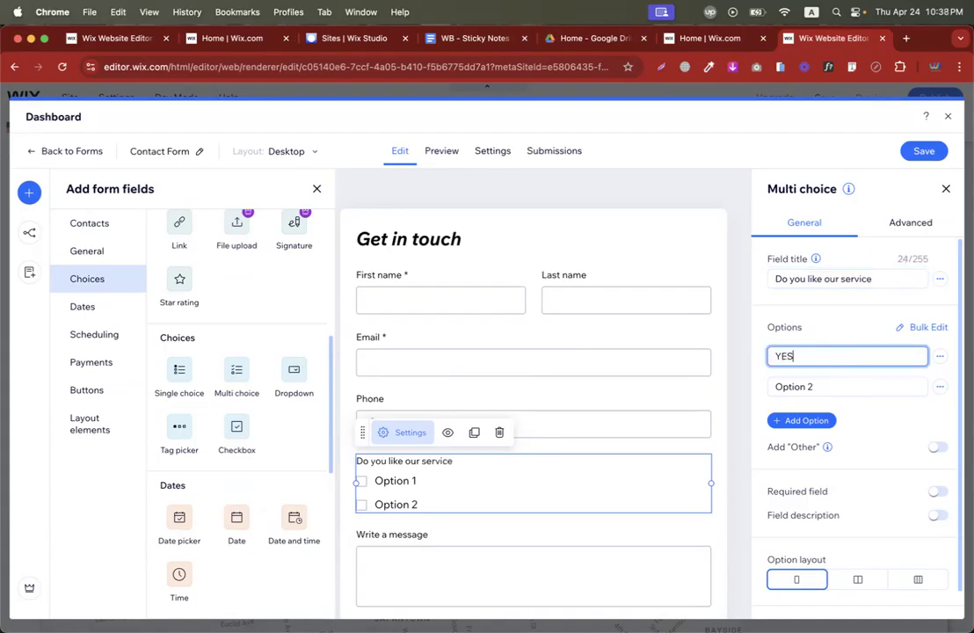
click(863, 393)
key(super+a)
text(NO)
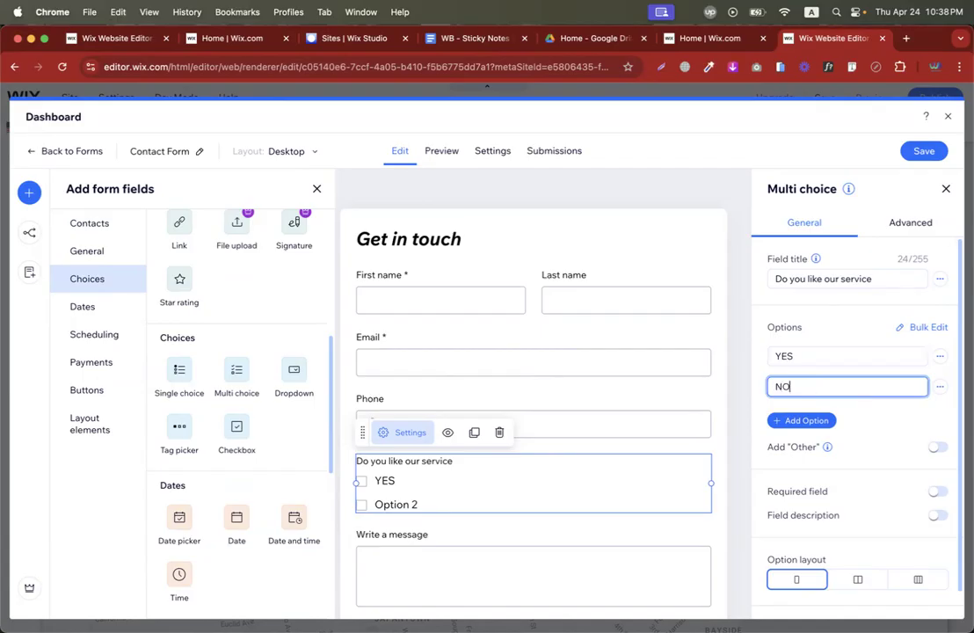
key(BackSpace)
text(o)
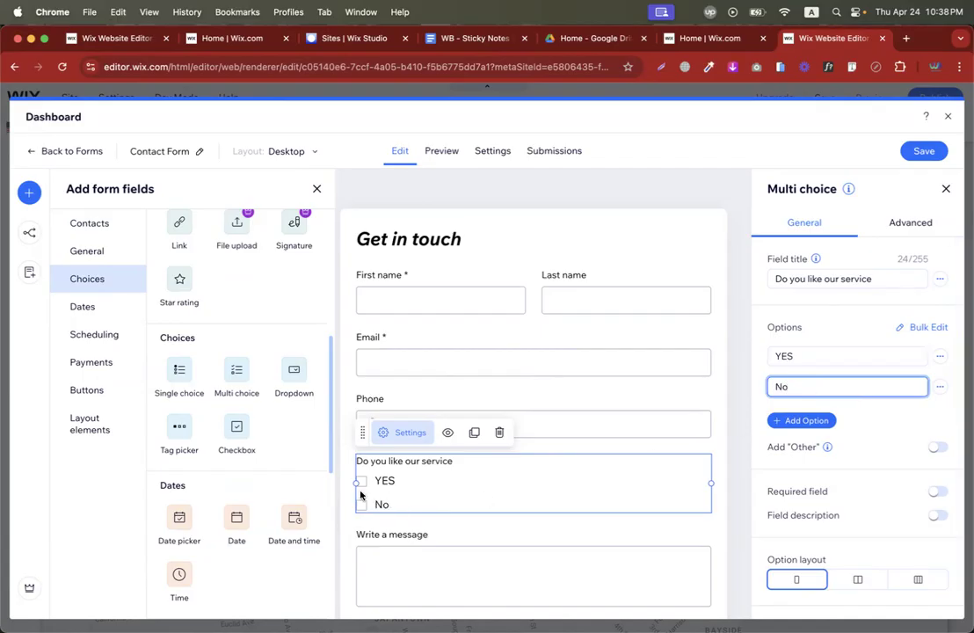
click(404, 476)
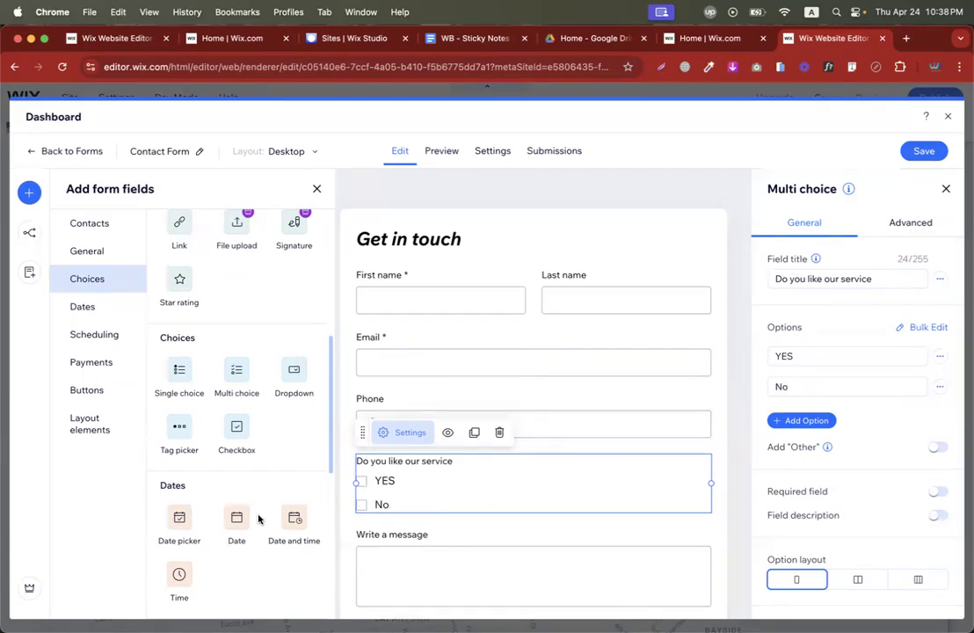
scroll(261, 518, down, 2)
Add a Dropdown field titled 'Choose City'.
click(287, 342)
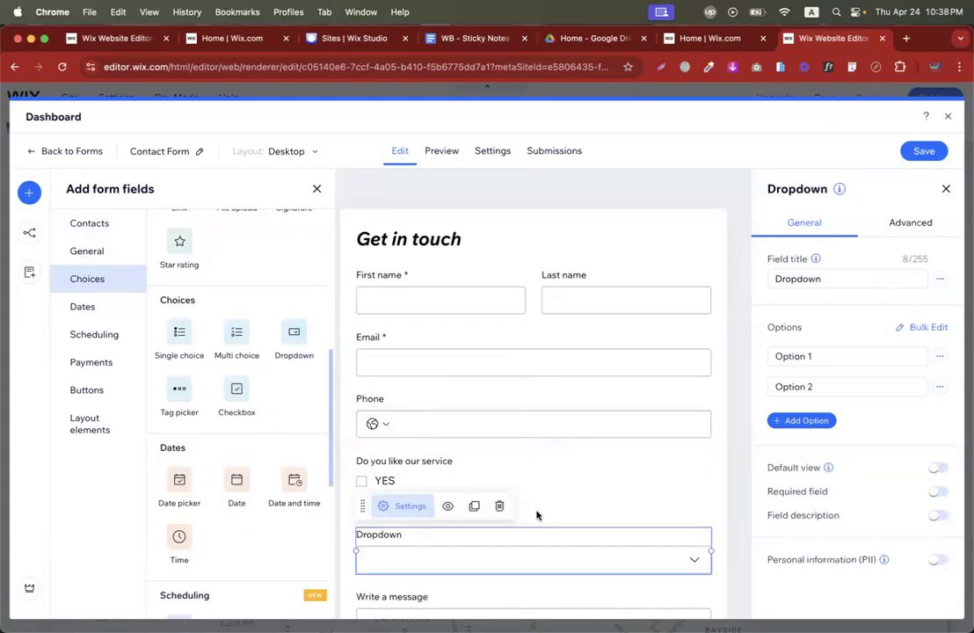
double_click(828, 277)
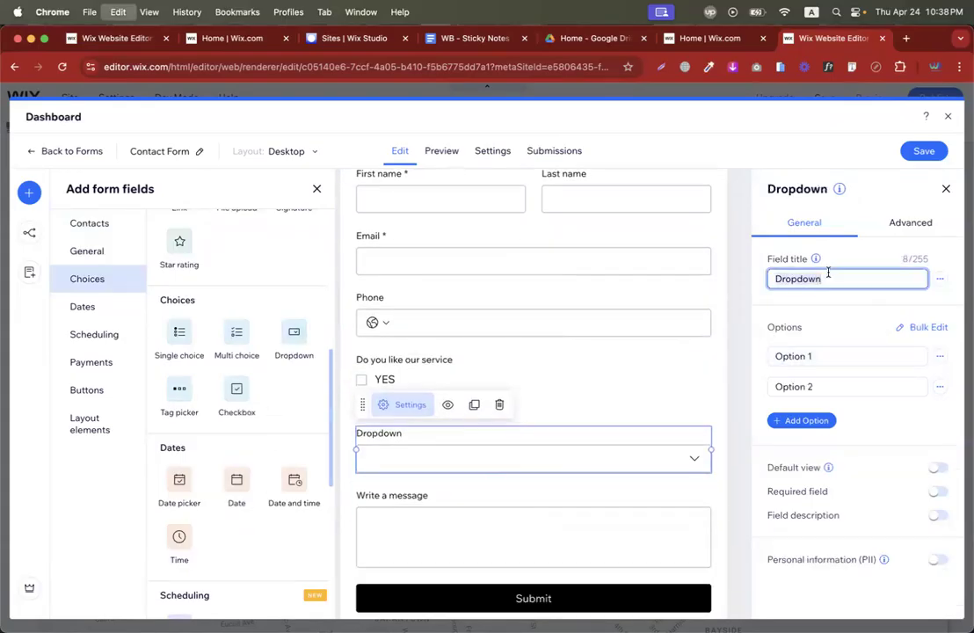
text(Choose Cl)
Give the dropdown the options Dhaka, Chittagong and Khulna.
click(866, 354)
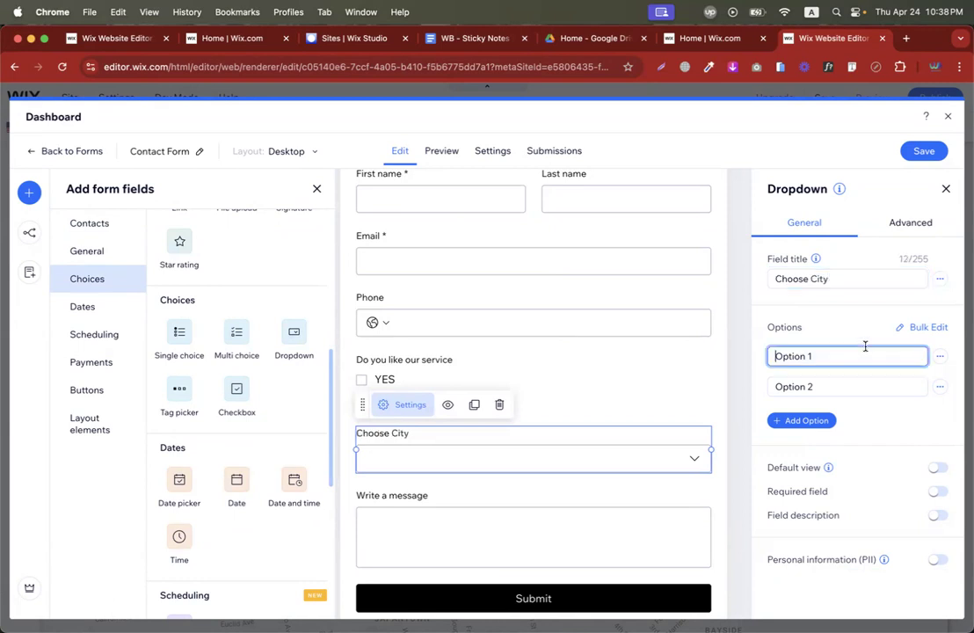
text(Dhaka)
click(832, 387)
text(Chittag)
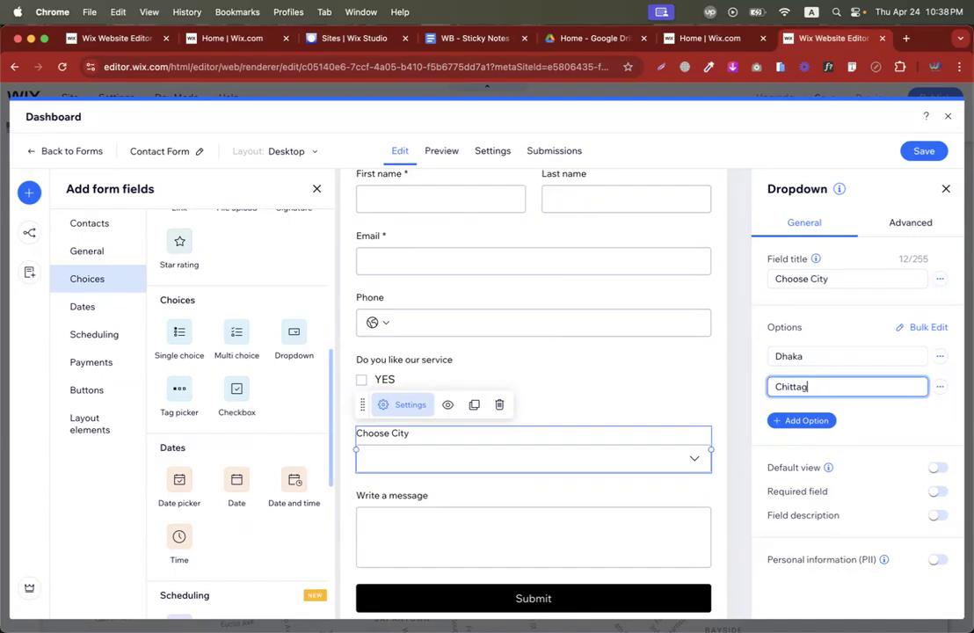
text(ong)
click(825, 421)
click(794, 417)
text(Khulna)
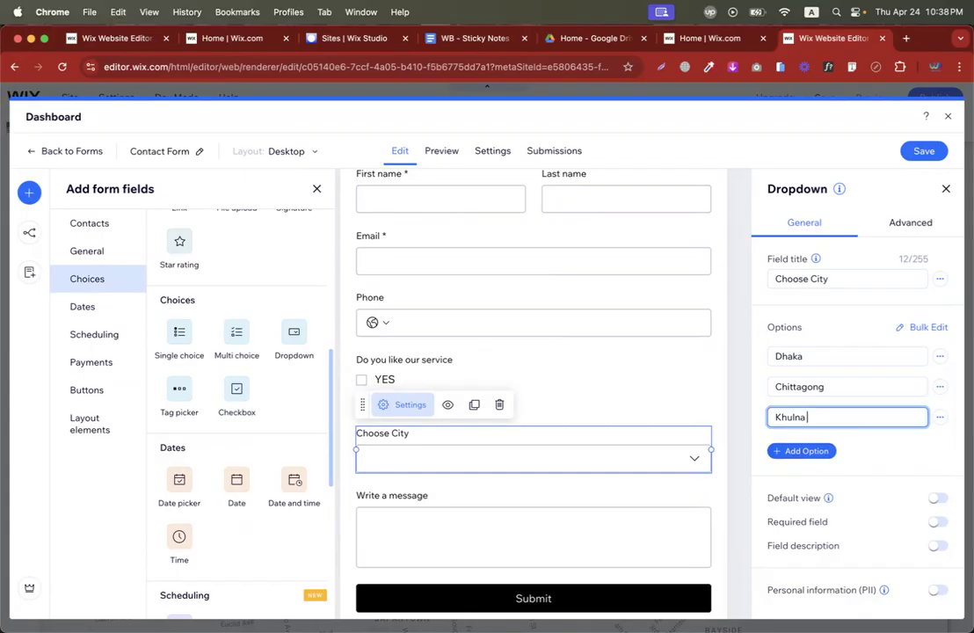
click(679, 391)
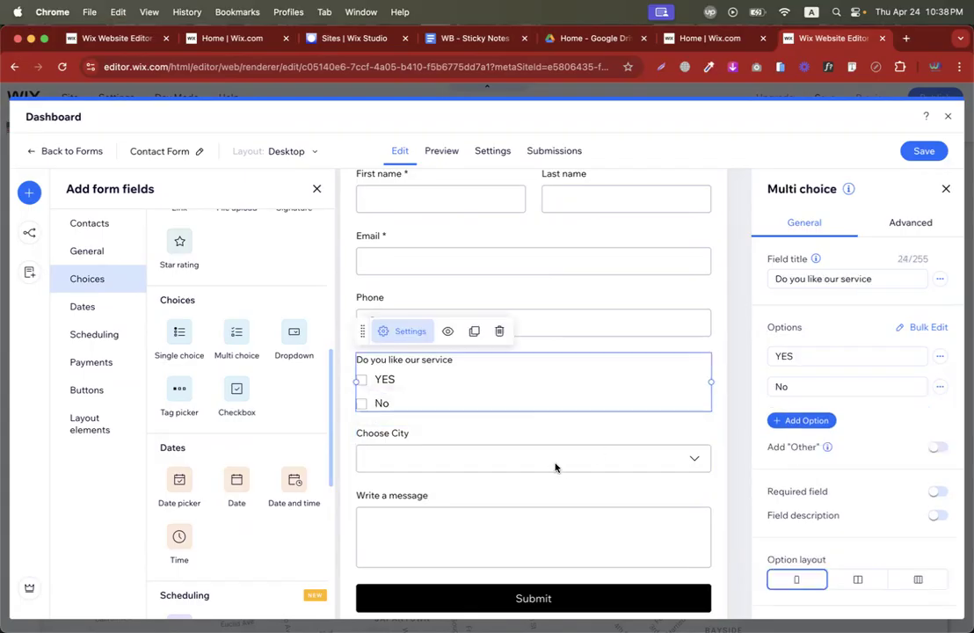
scroll(550, 462, down, 1)
scroll(527, 396, up, 3)
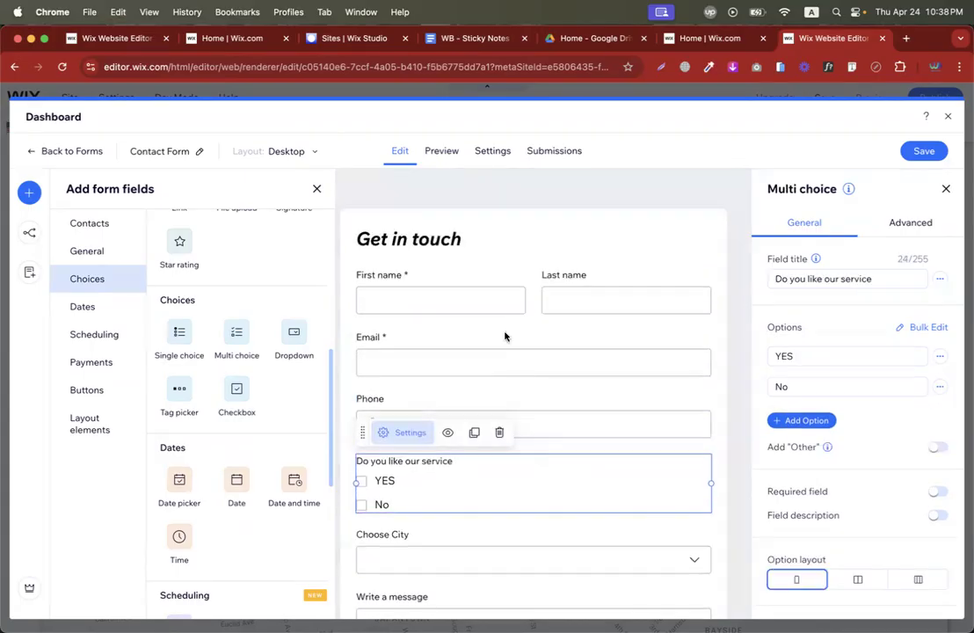
Change the form heading to 'Contact Us' and preview the form.
click(504, 232)
click(398, 203)
text(Contact Us)
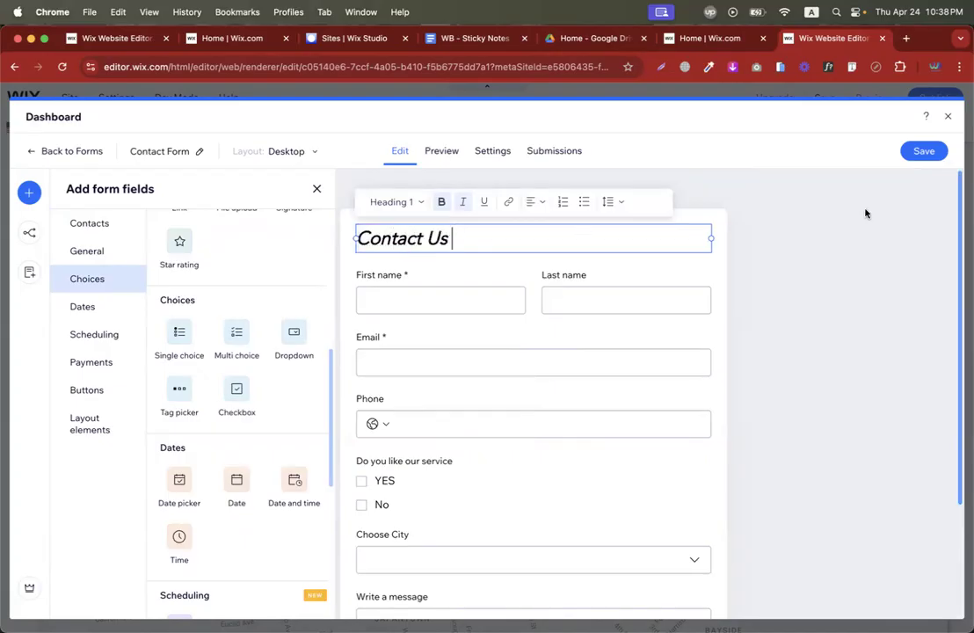
click(794, 241)
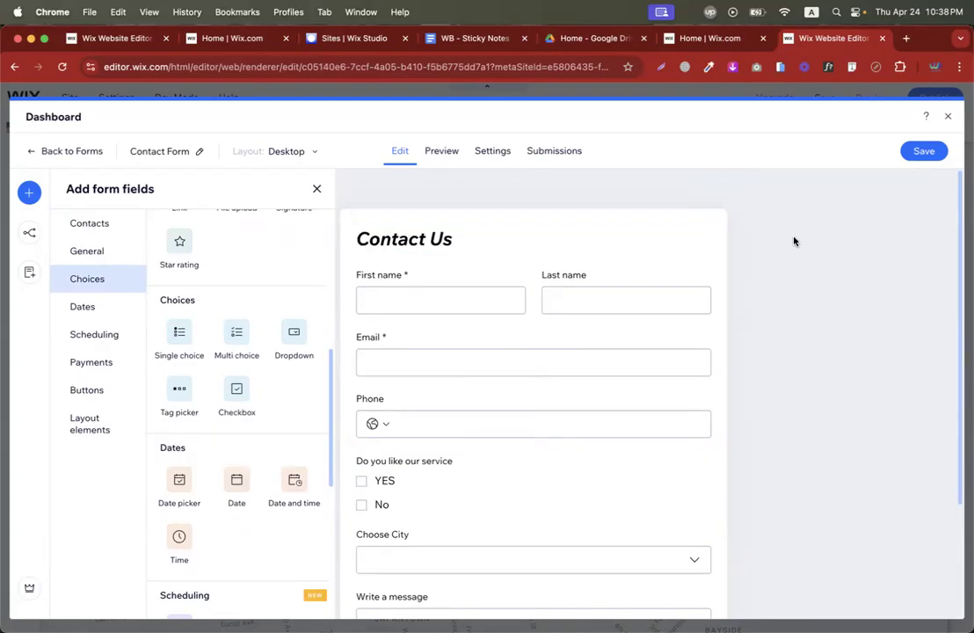
click(442, 150)
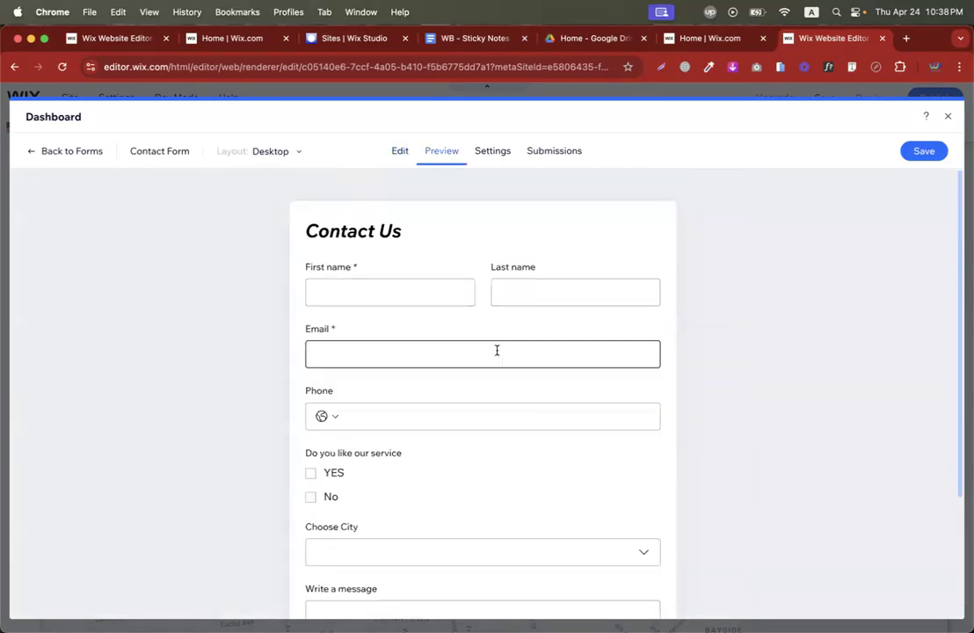
Review the Contact Form's settings and submissions, save the form, and close the dashboard.
click(494, 153)
click(351, 273)
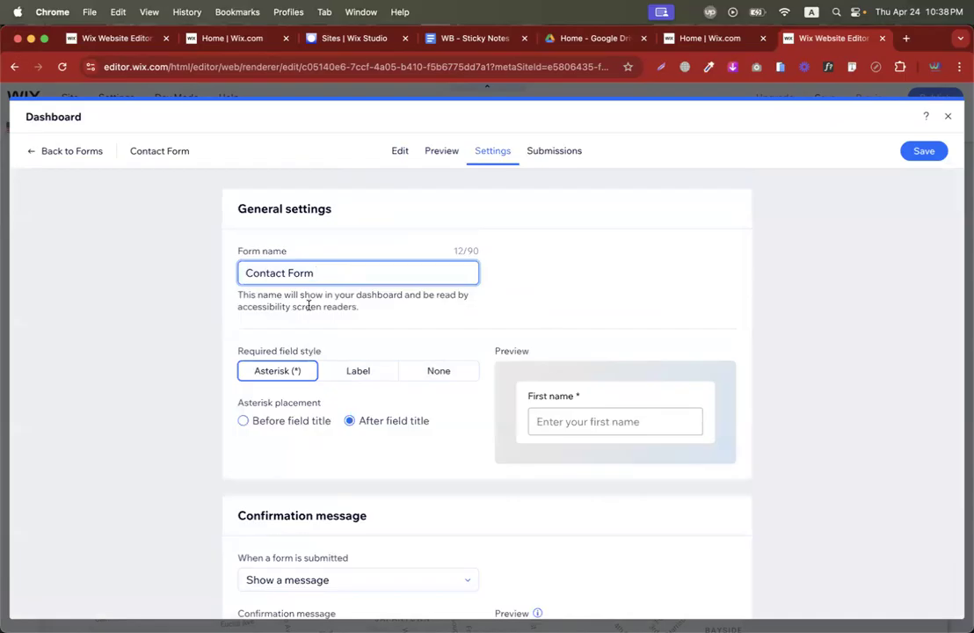
scroll(232, 440, down, 10)
scroll(245, 390, up, 10)
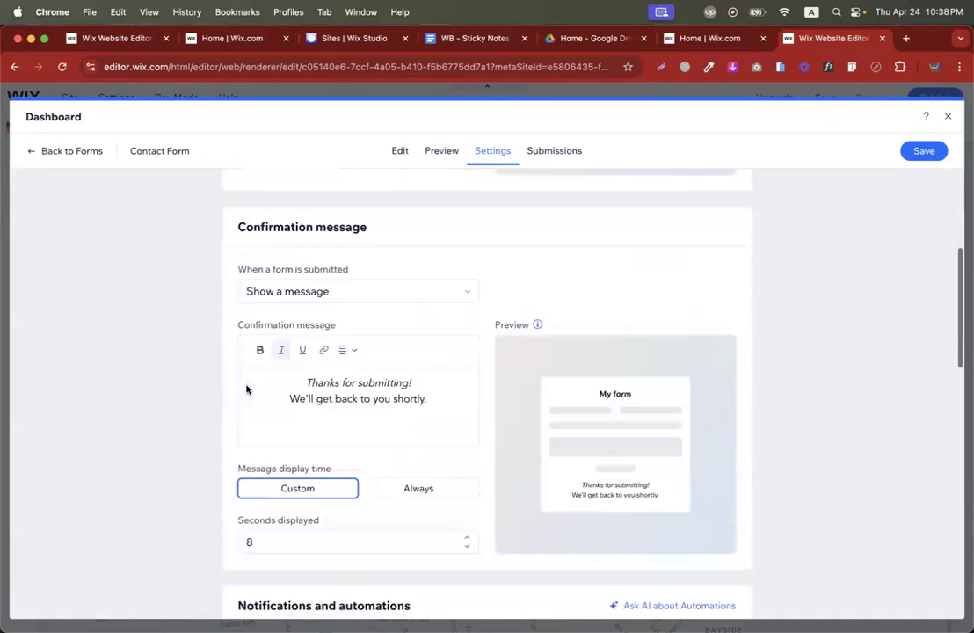
click(556, 155)
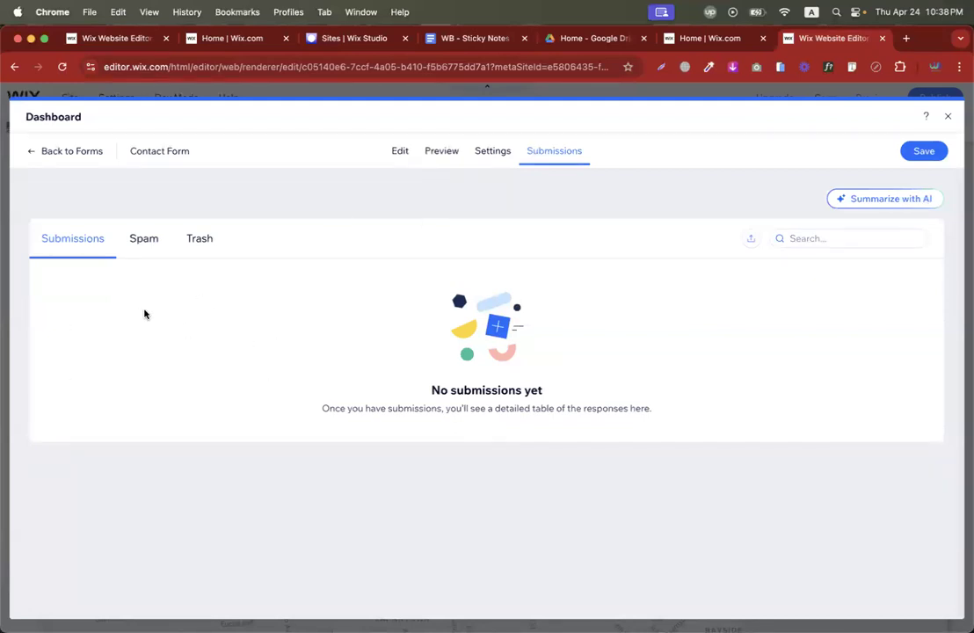
click(924, 151)
click(947, 116)
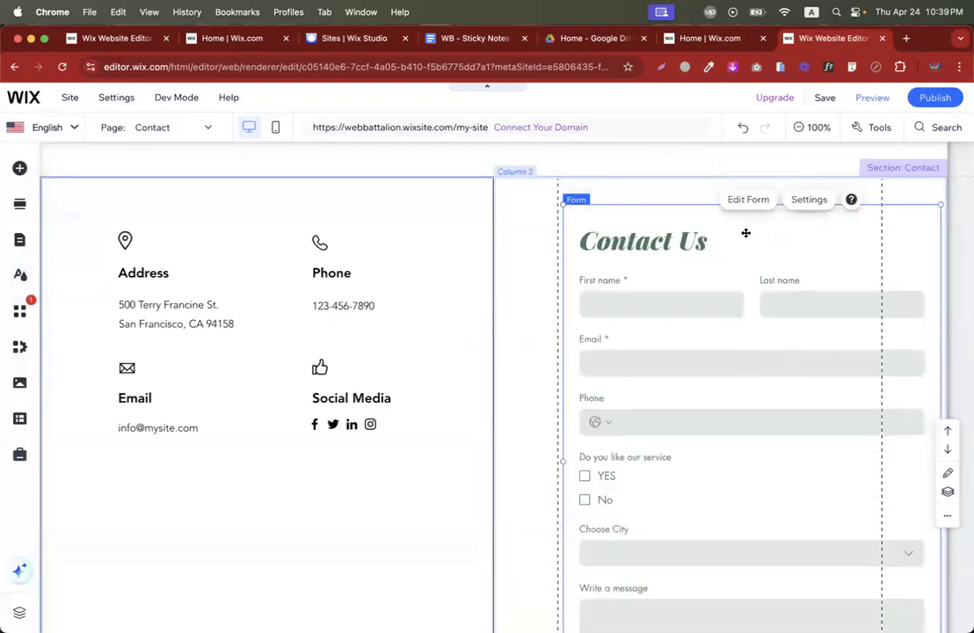
Open and close the Contact Us form editor, then bring up the form's Settings panel.
click(748, 197)
click(946, 120)
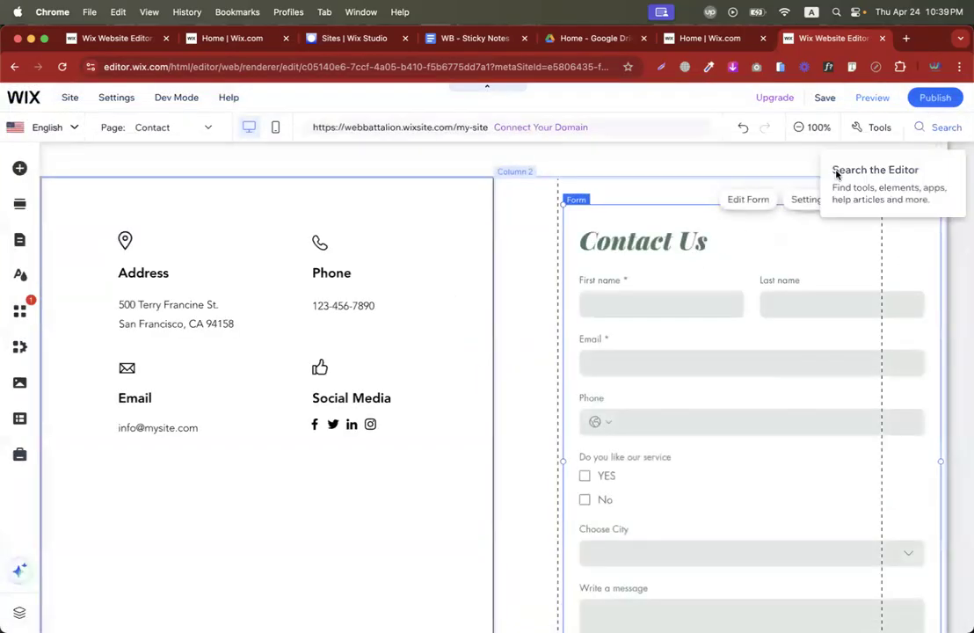
scroll(662, 358, down, 1)
scroll(620, 468, down, 3)
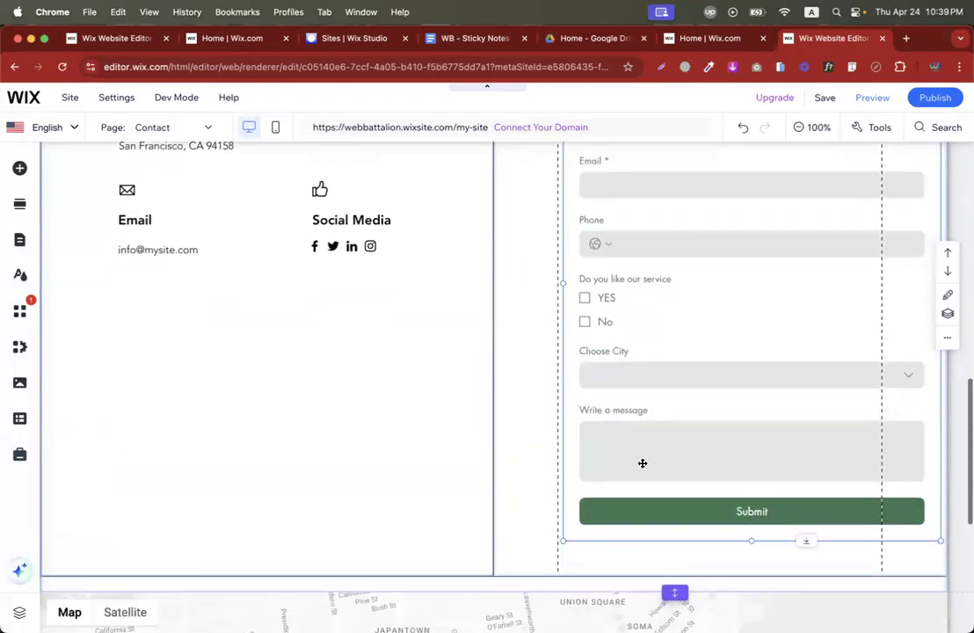
scroll(641, 463, up, 5)
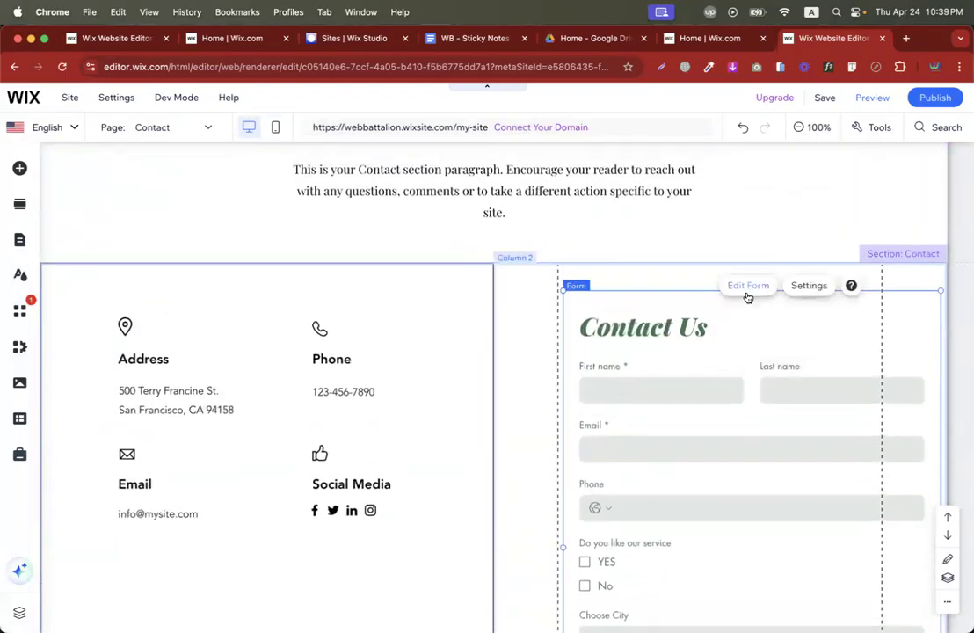
click(748, 286)
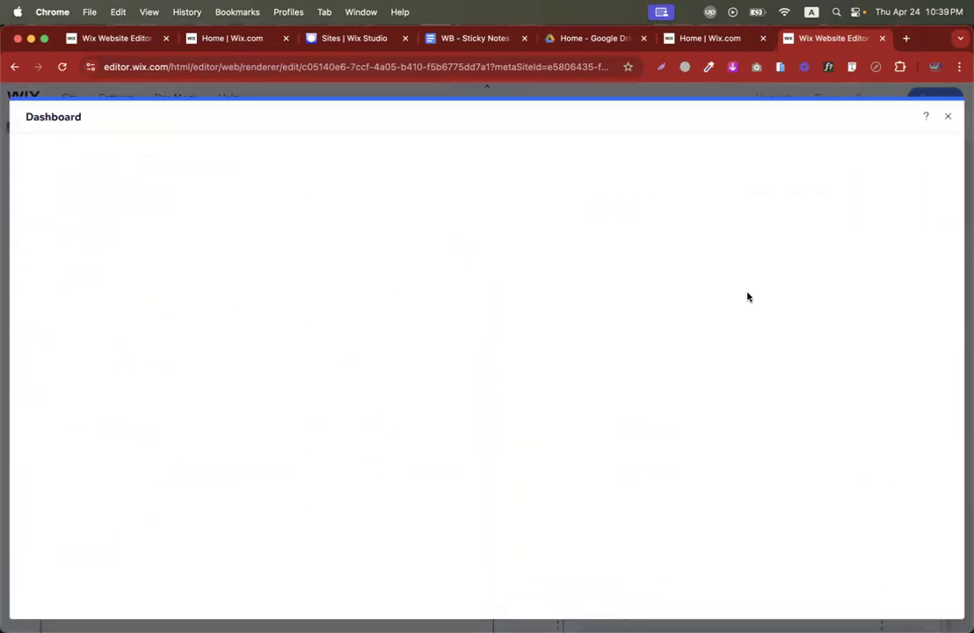
click(948, 116)
click(809, 285)
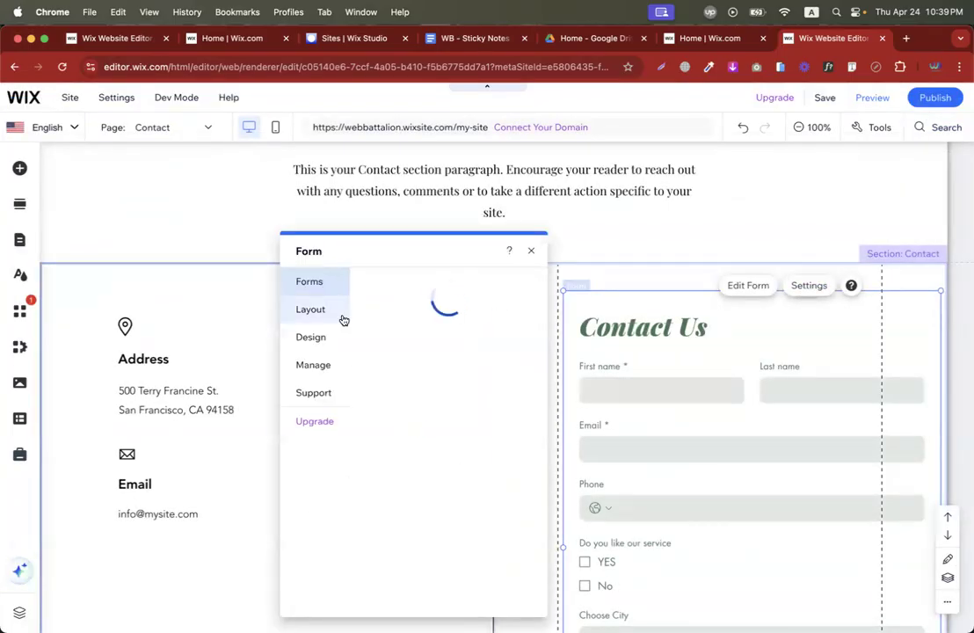
In Layout, set side padding to 33 px and top/bottom padding to 32 px, and widen row spacing.
click(310, 309)
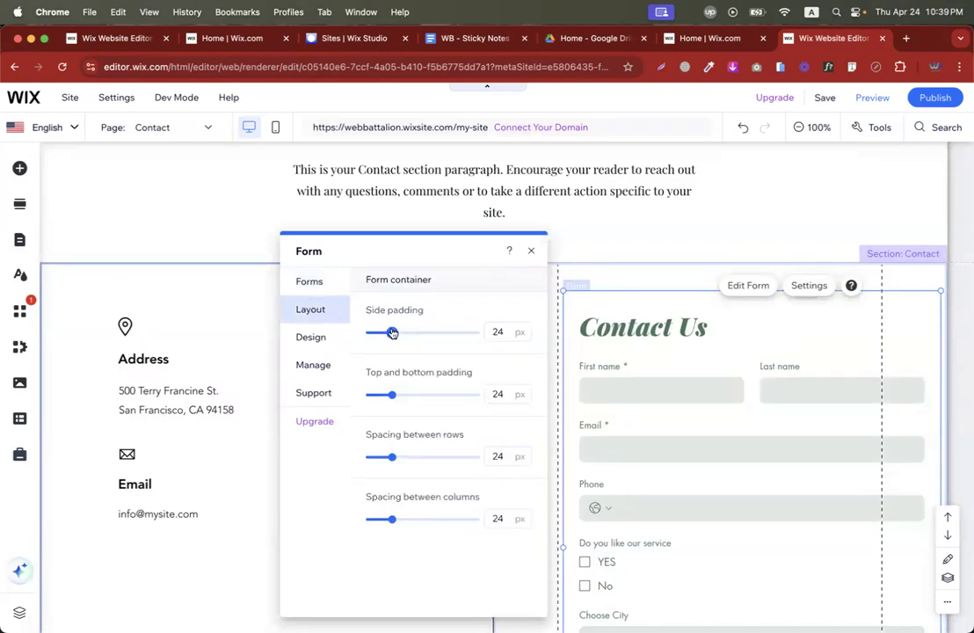
drag(392, 333, 402, 333)
drag(393, 394, 402, 401)
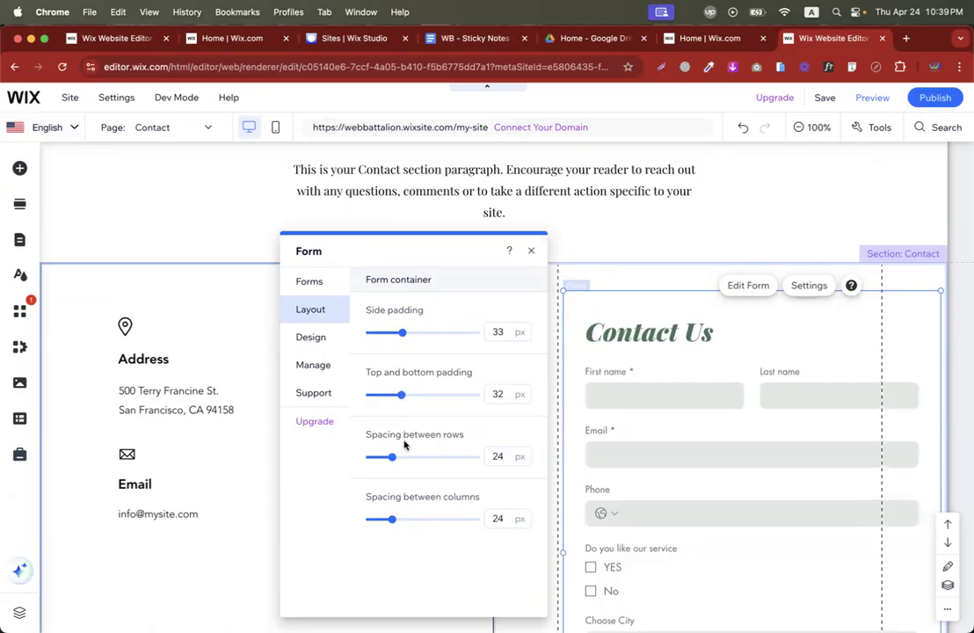
mouse_move(394, 461)
mouse_down()
mouse_move(406, 463)
mouse_move(392, 461)
mouse_up()
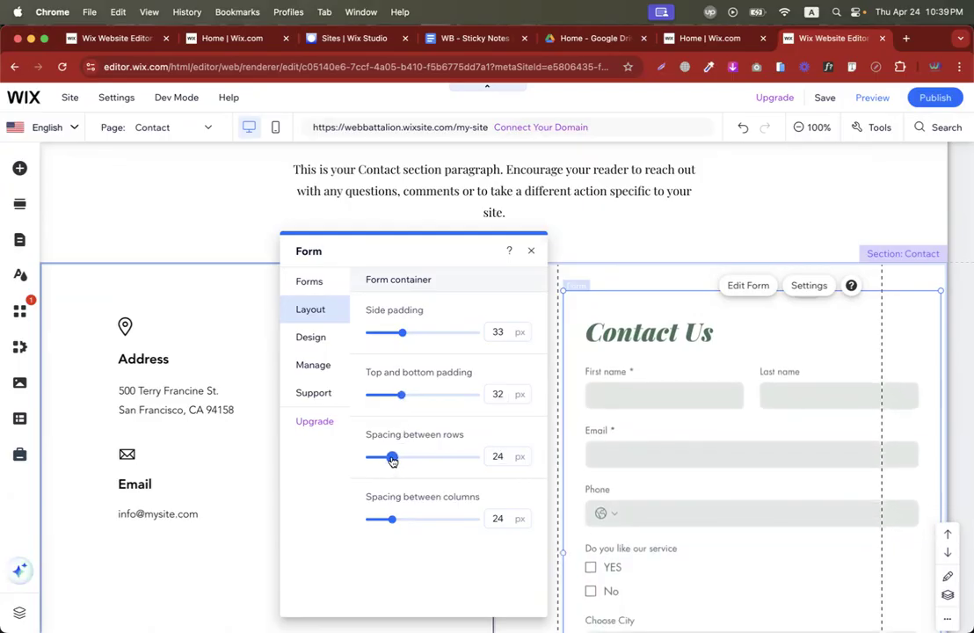
click(313, 339)
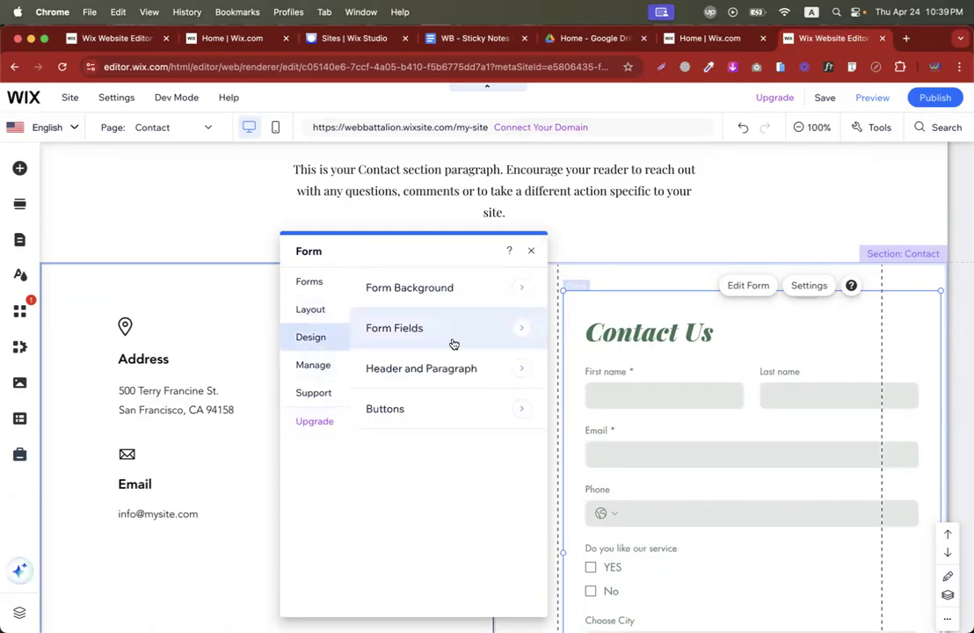
Fill the form background with lavender.
click(421, 300)
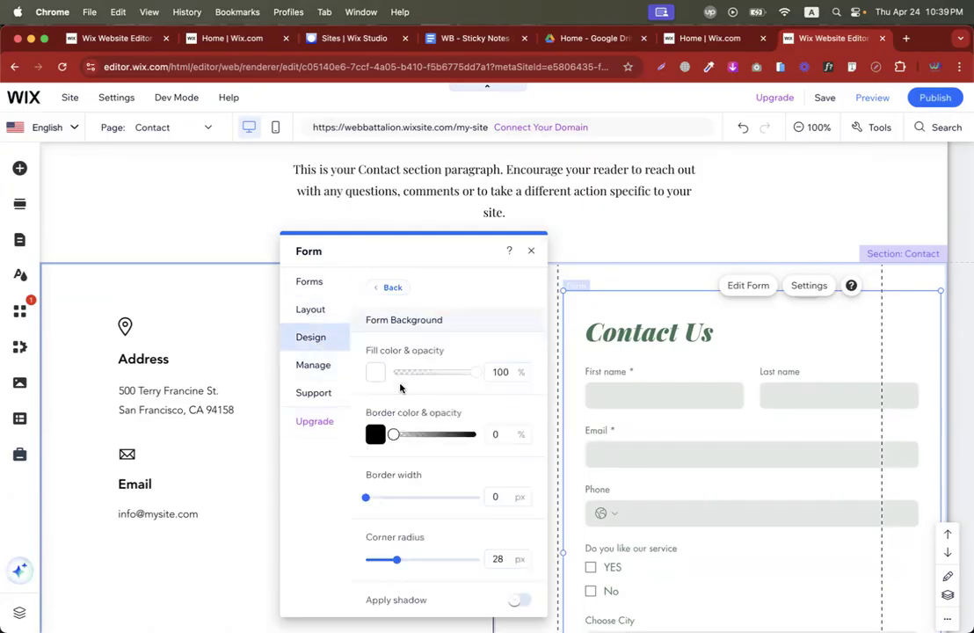
click(377, 372)
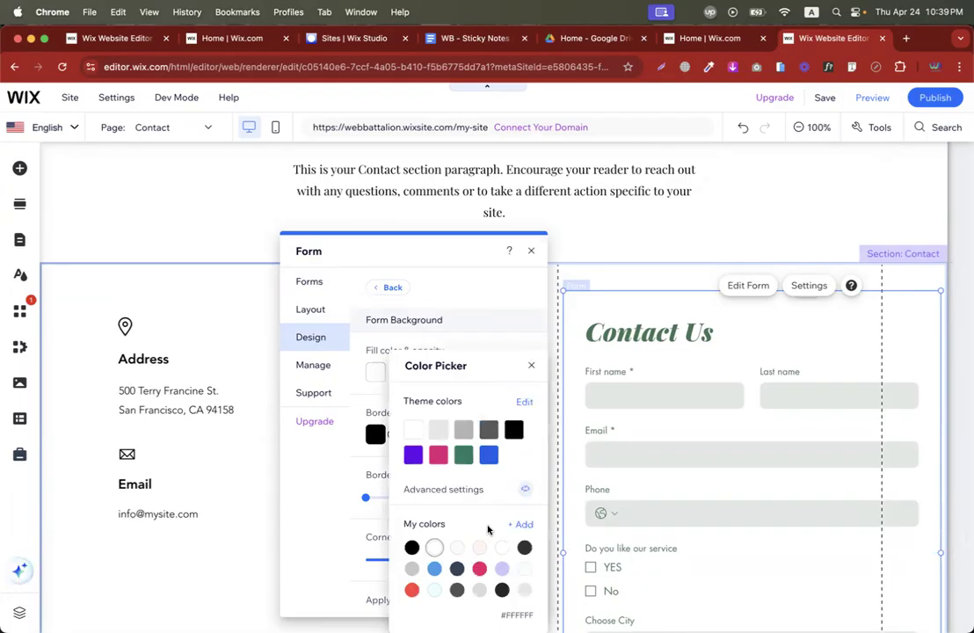
click(502, 569)
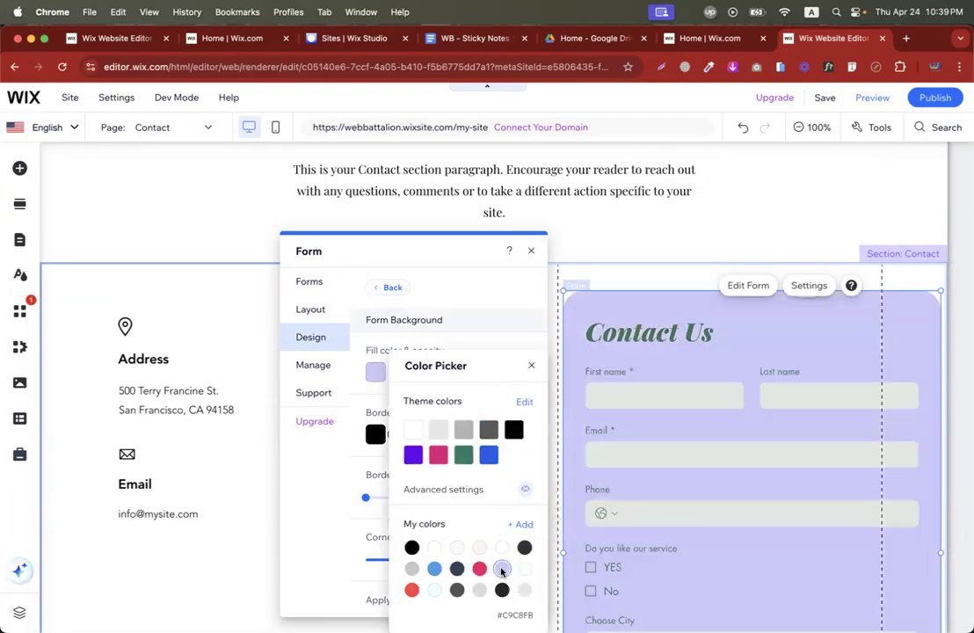
click(410, 266)
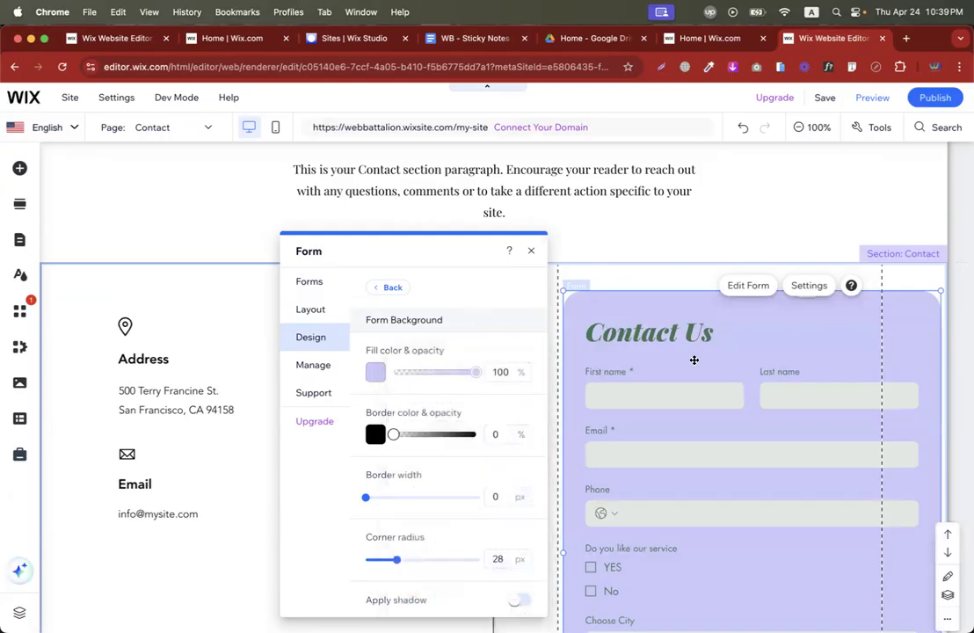
Give the form a fully opaque purple border 4 px wide.
click(375, 437)
click(415, 454)
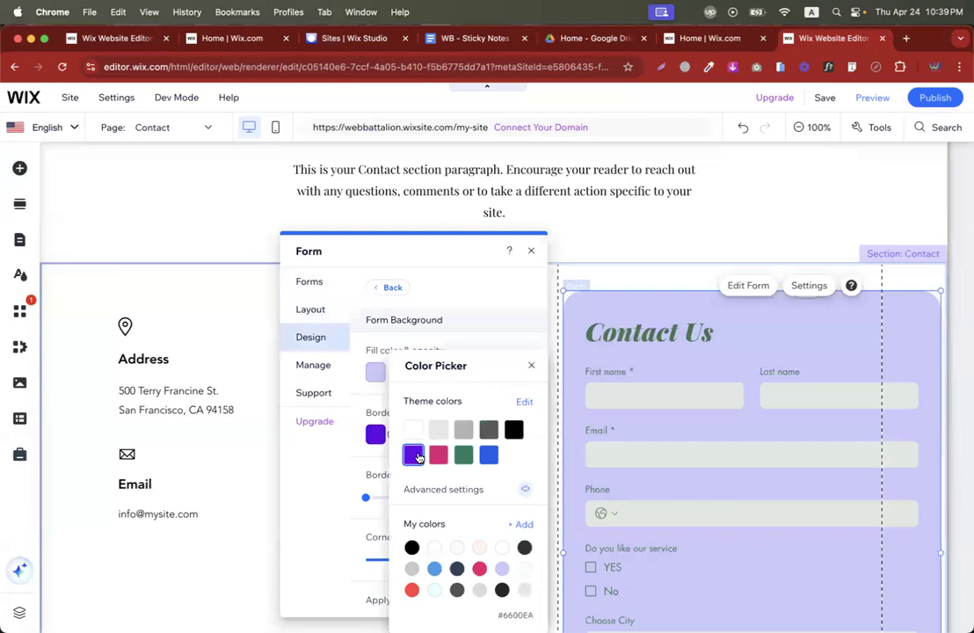
click(343, 489)
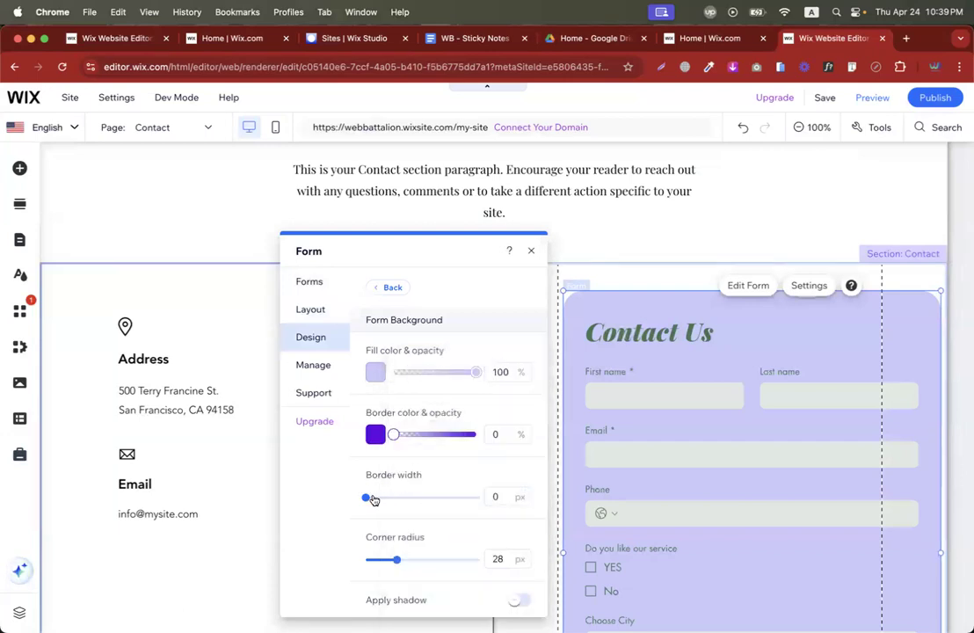
drag(367, 499, 383, 498)
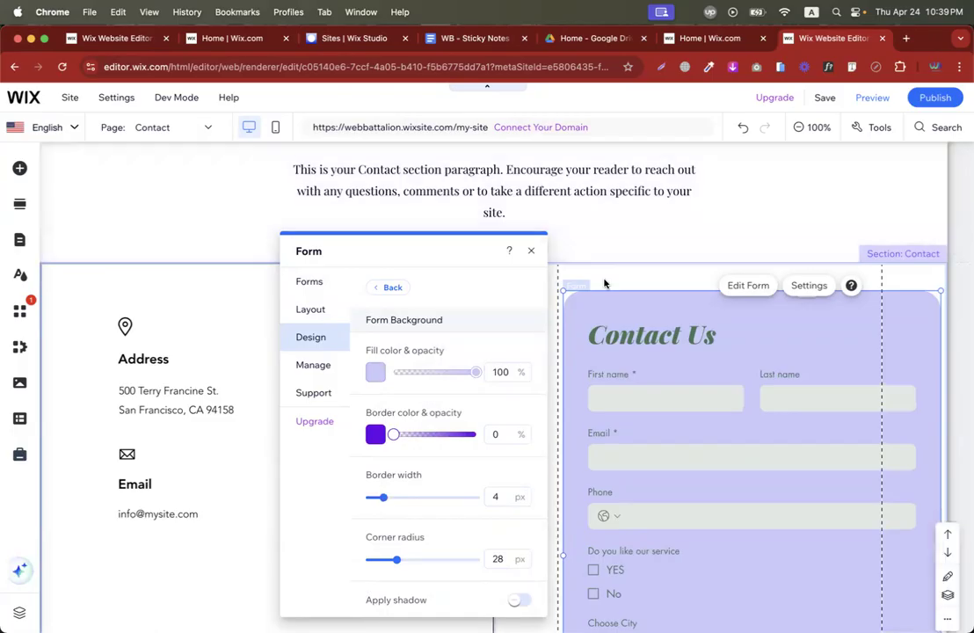
scroll(484, 482, down, 2)
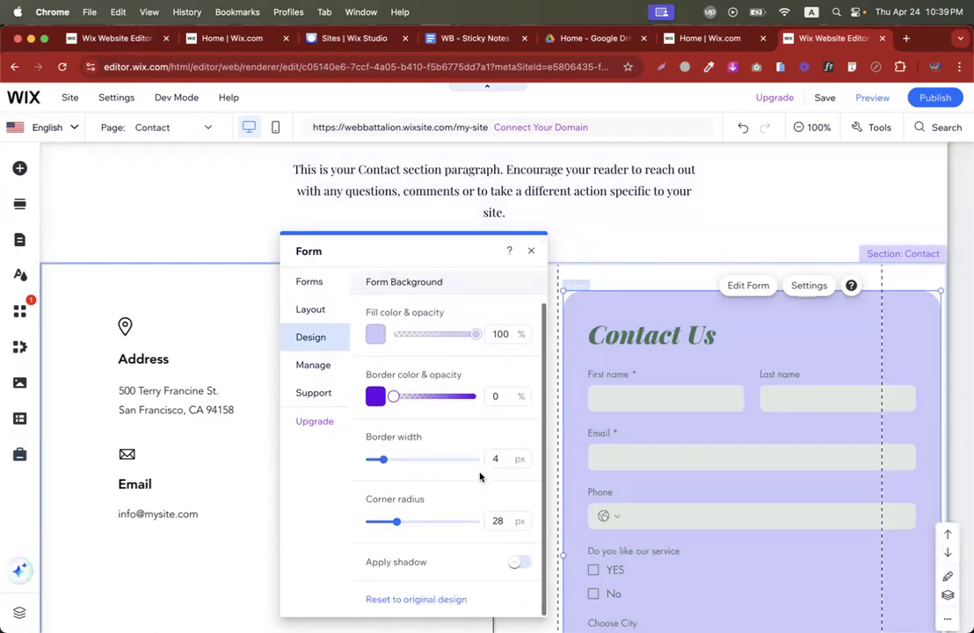
drag(394, 396, 488, 397)
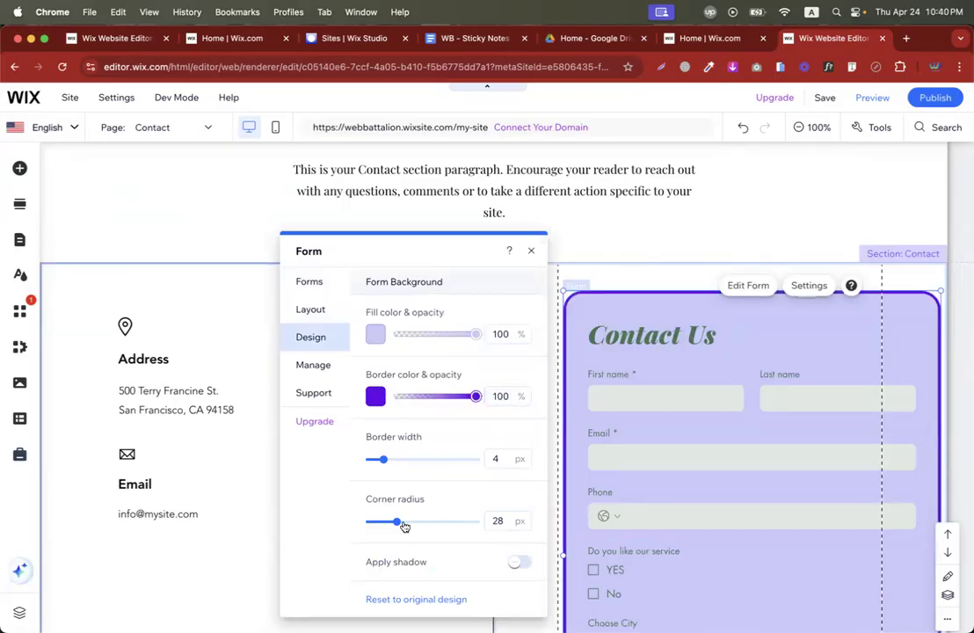
Set the form's corner radius to 24 px and turn on Apply shadow.
mouse_move(396, 522)
mouse_down()
mouse_move(373, 523)
mouse_move(411, 523)
mouse_move(392, 525)
mouse_up()
click(519, 561)
scroll(558, 406, down, 3)
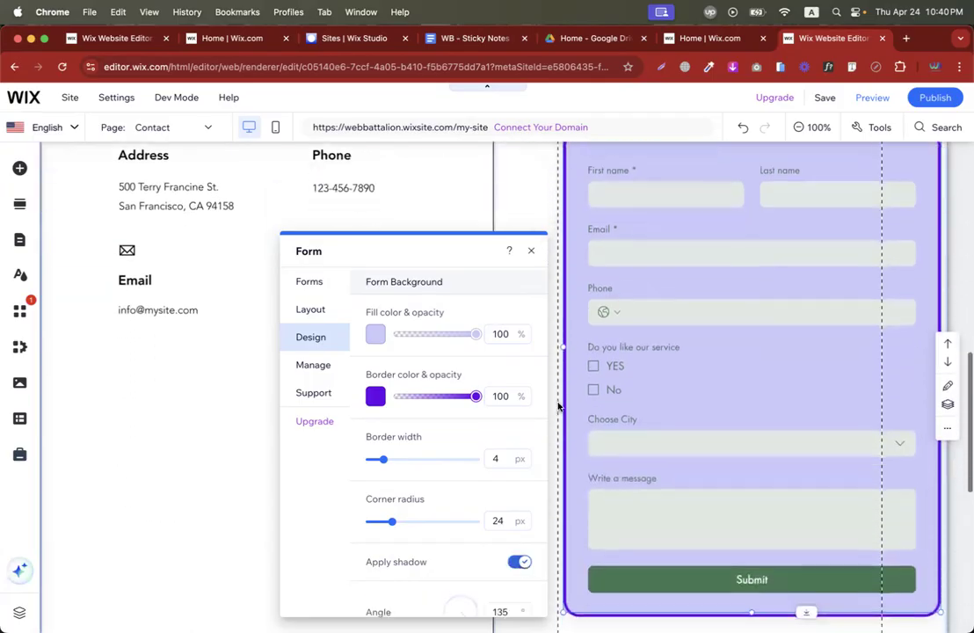
scroll(558, 406, down, 2)
scroll(643, 351, up, 6)
scroll(645, 356, down, 3)
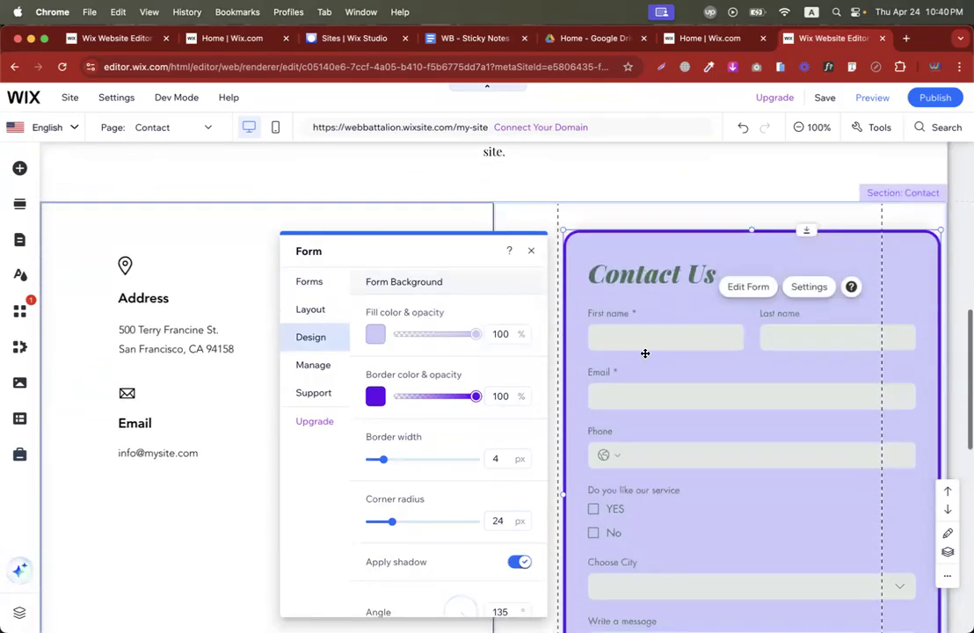
scroll(644, 353, down, 1)
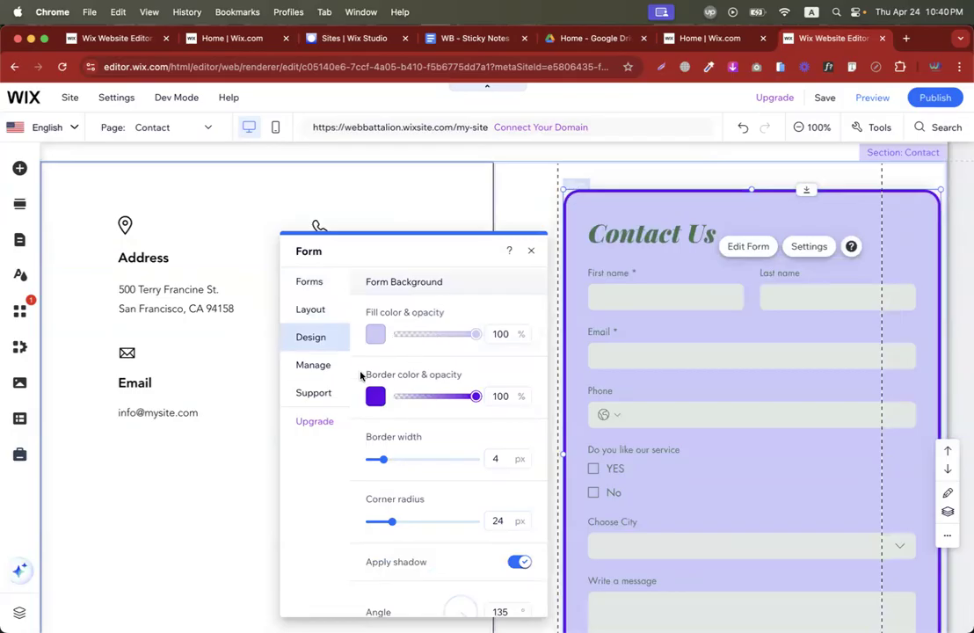
scroll(440, 365, down, 5)
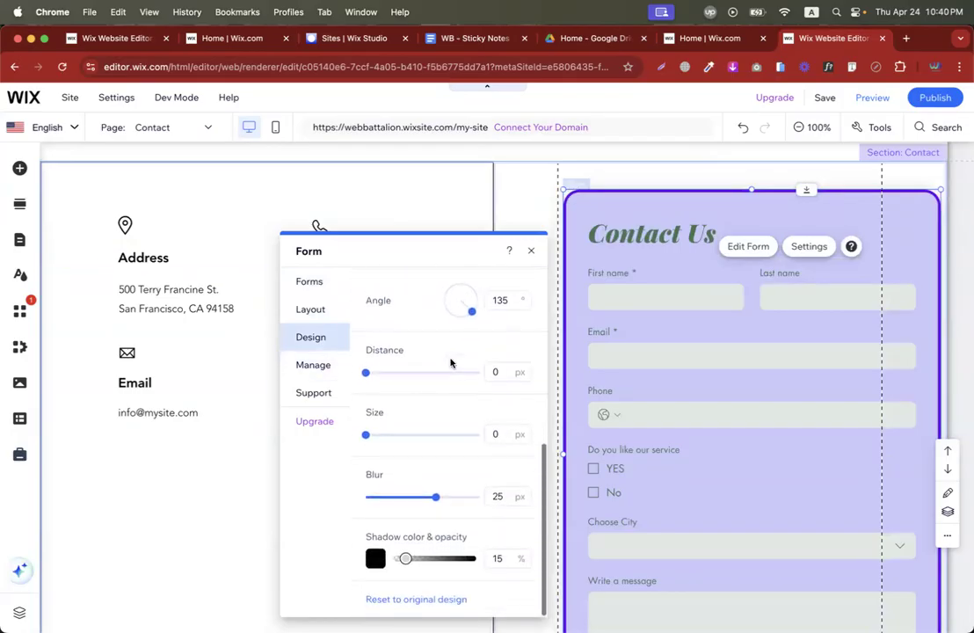
scroll(450, 363, up, 5)
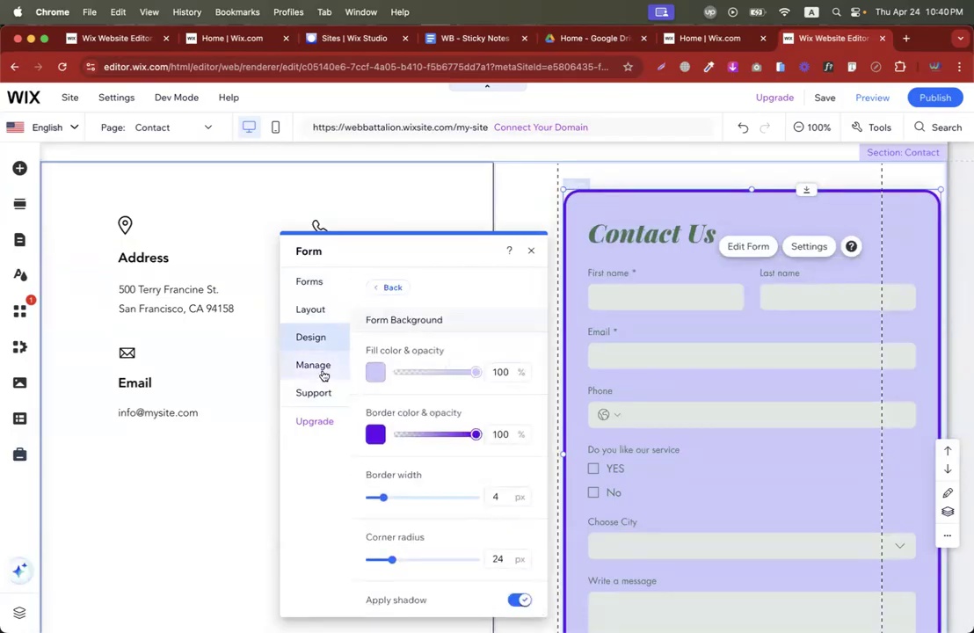
In Form field style, fill the input fields with lavender and lower the fill opacity.
click(394, 287)
click(421, 332)
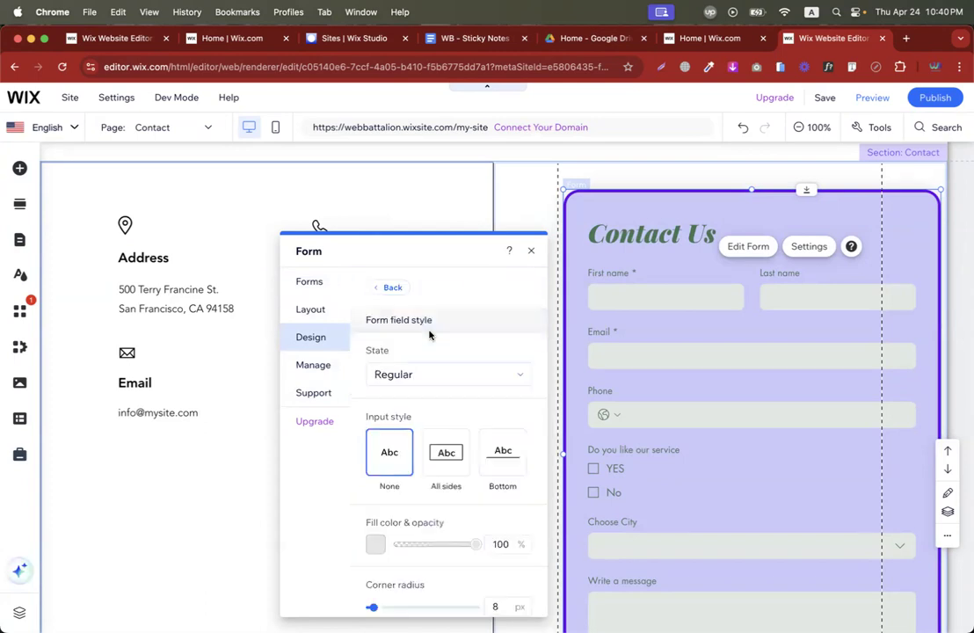
scroll(415, 431, down, 4)
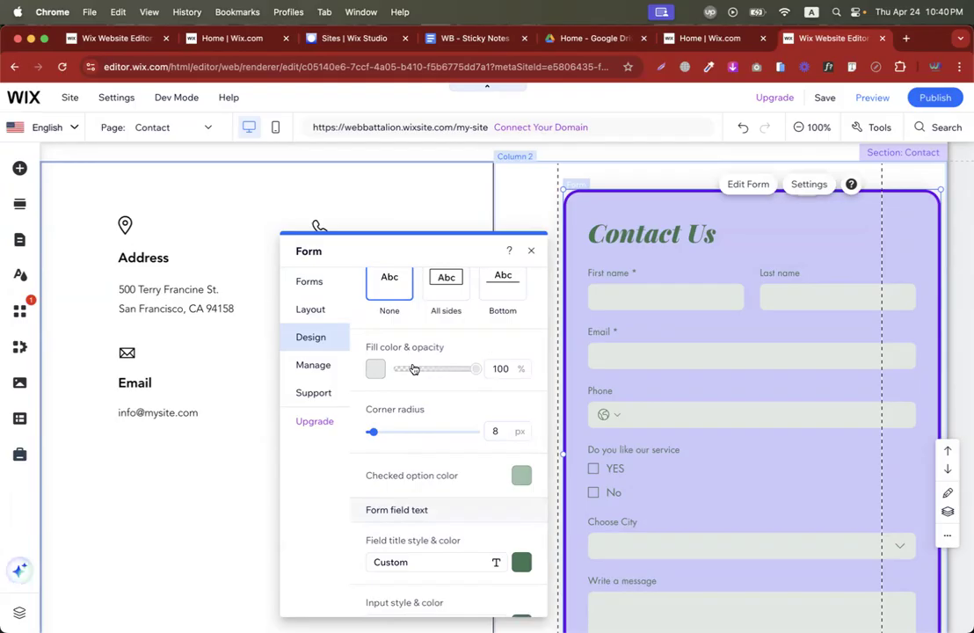
click(376, 368)
click(524, 570)
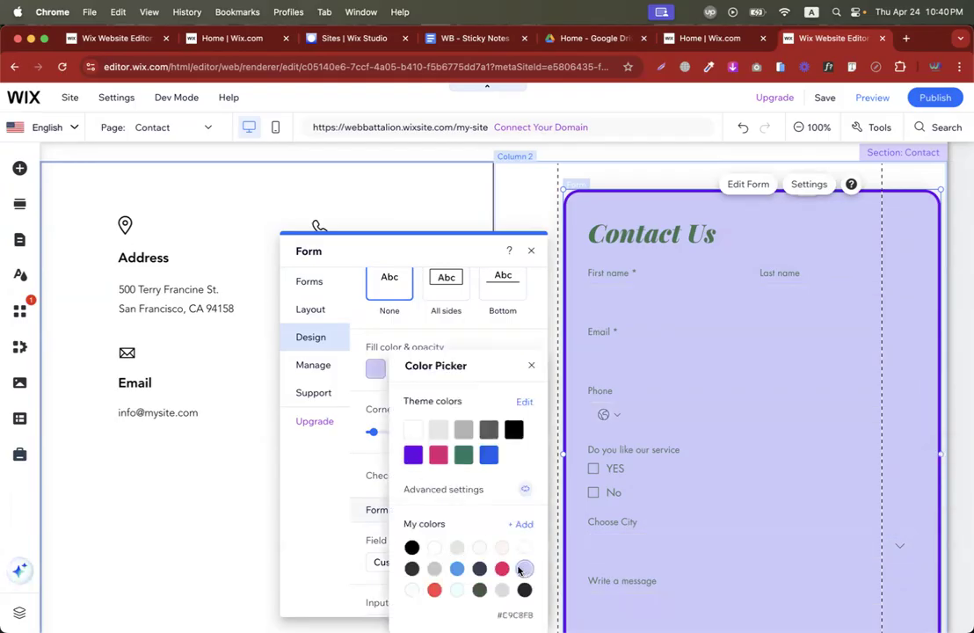
click(337, 460)
drag(469, 369, 415, 371)
drag(415, 371, 435, 370)
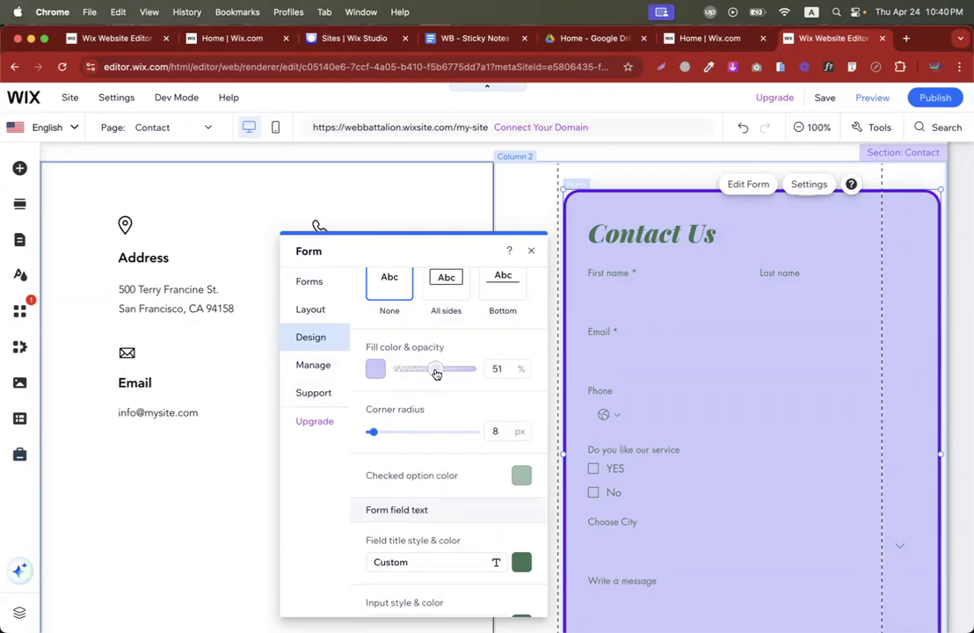
Switch the field fill to white at 51% and round field corners to 11 px.
click(375, 369)
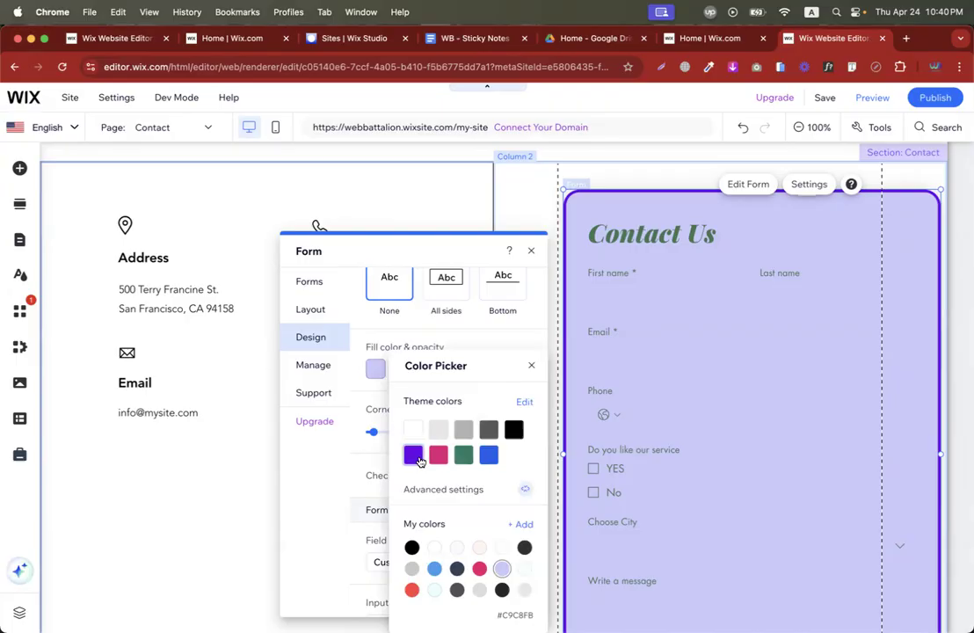
click(501, 548)
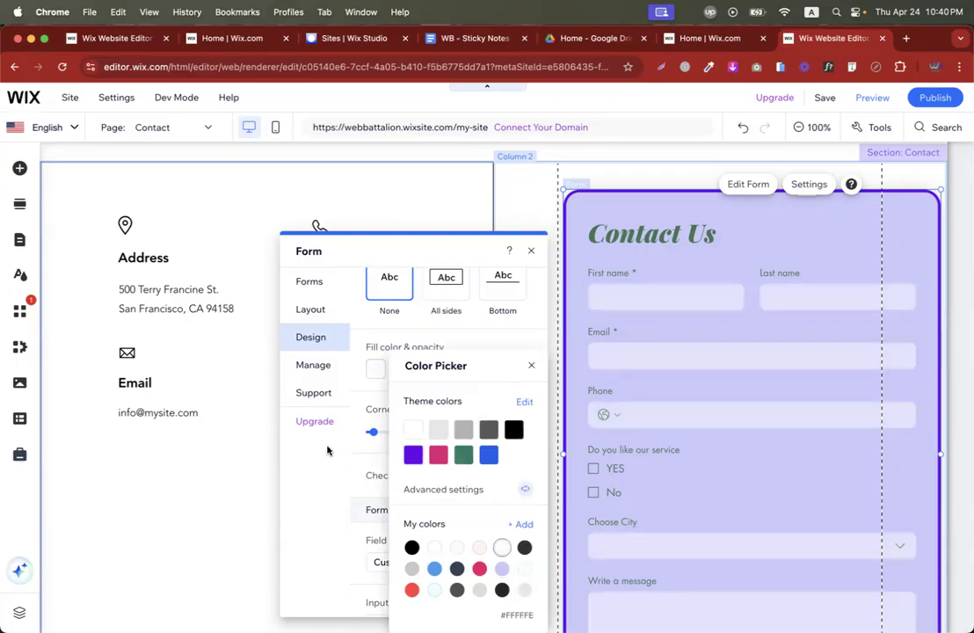
click(327, 450)
scroll(443, 367, down, 2)
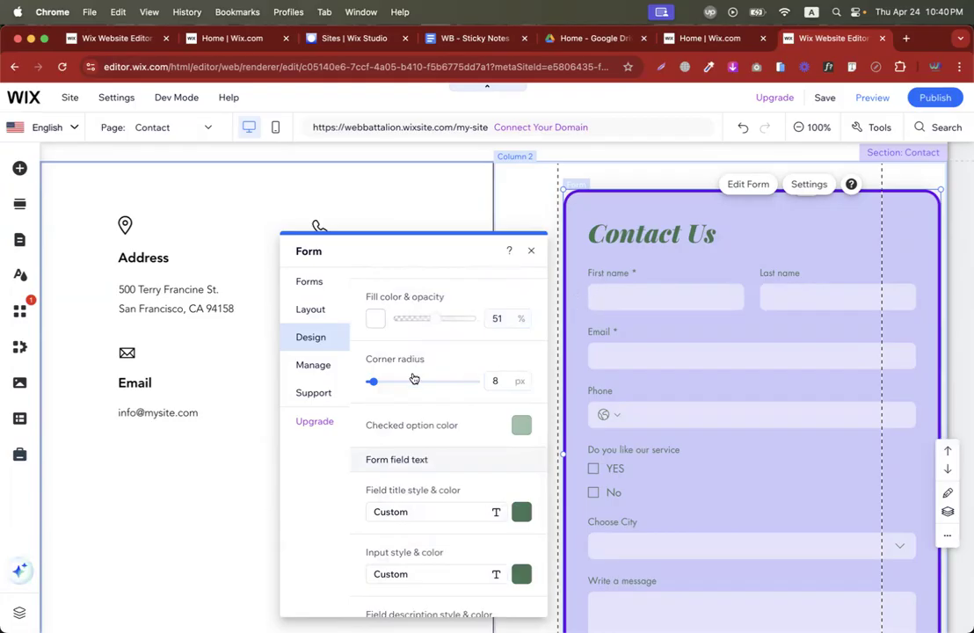
drag(373, 381, 377, 383)
scroll(643, 476, down, 2)
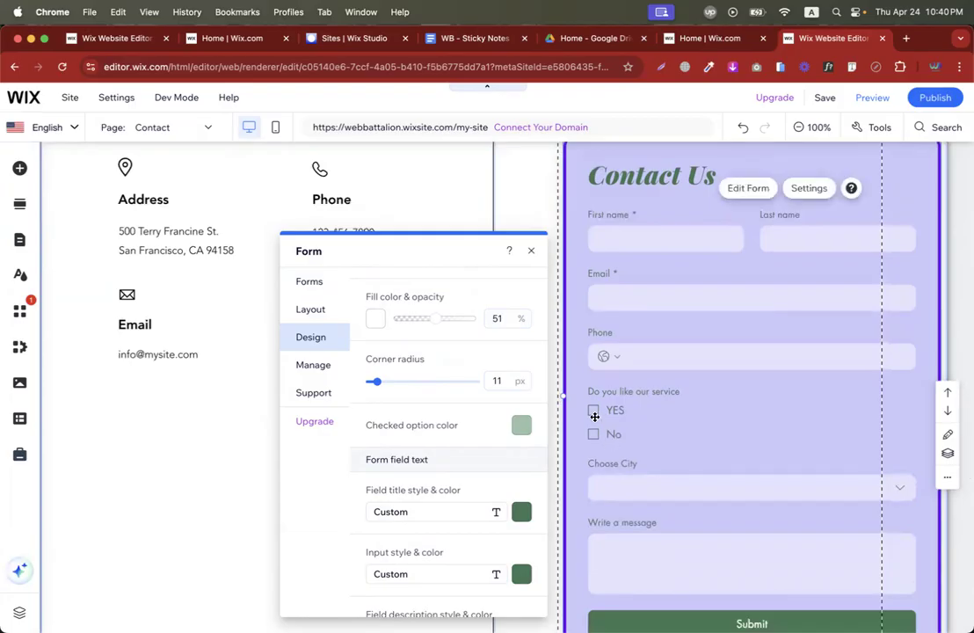
Make the checked-option colour and field title text purple.
click(522, 425)
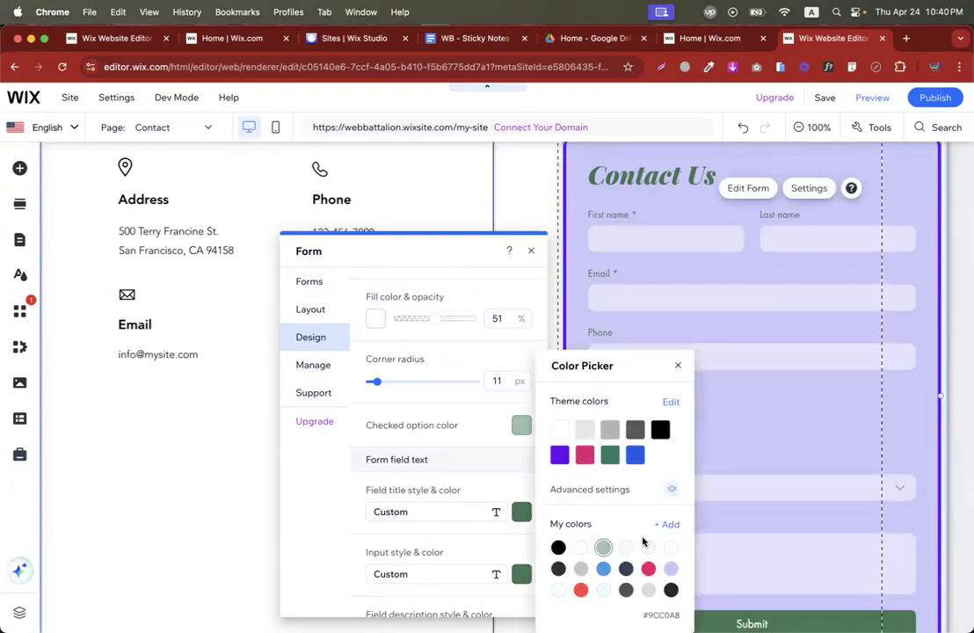
click(559, 454)
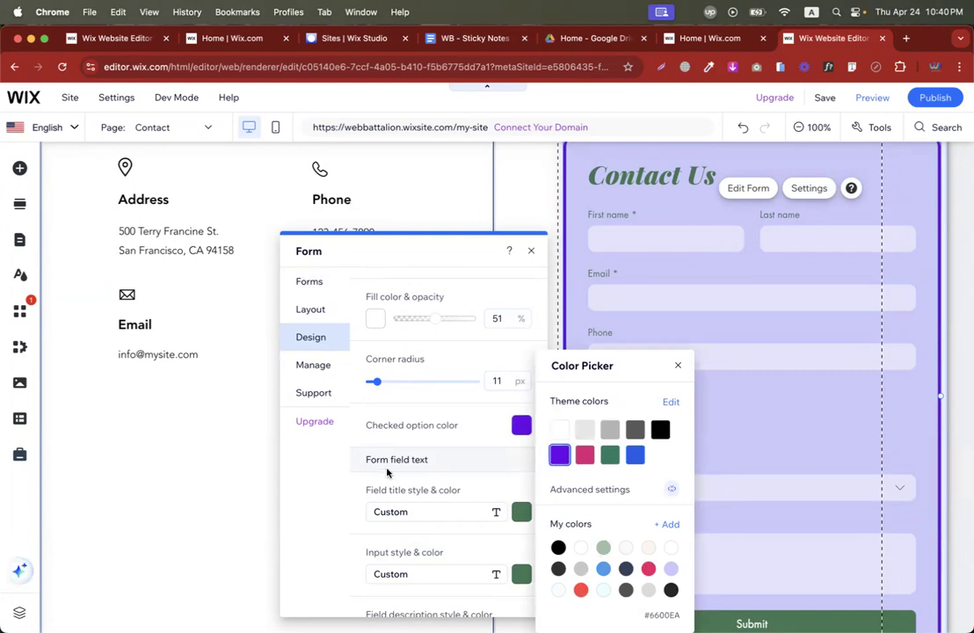
click(331, 468)
click(591, 410)
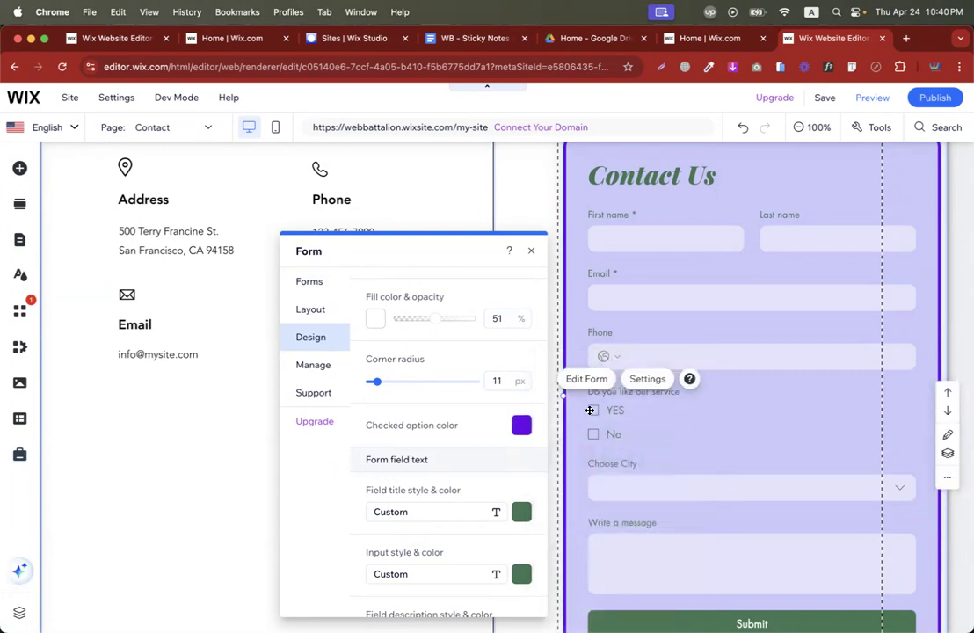
scroll(501, 475, down, 2)
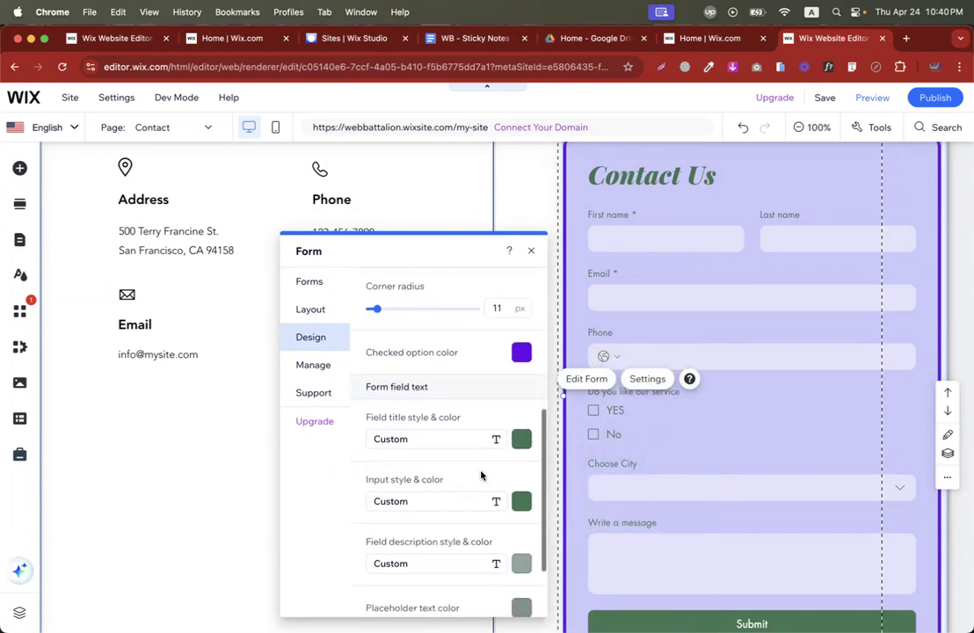
click(521, 438)
click(559, 455)
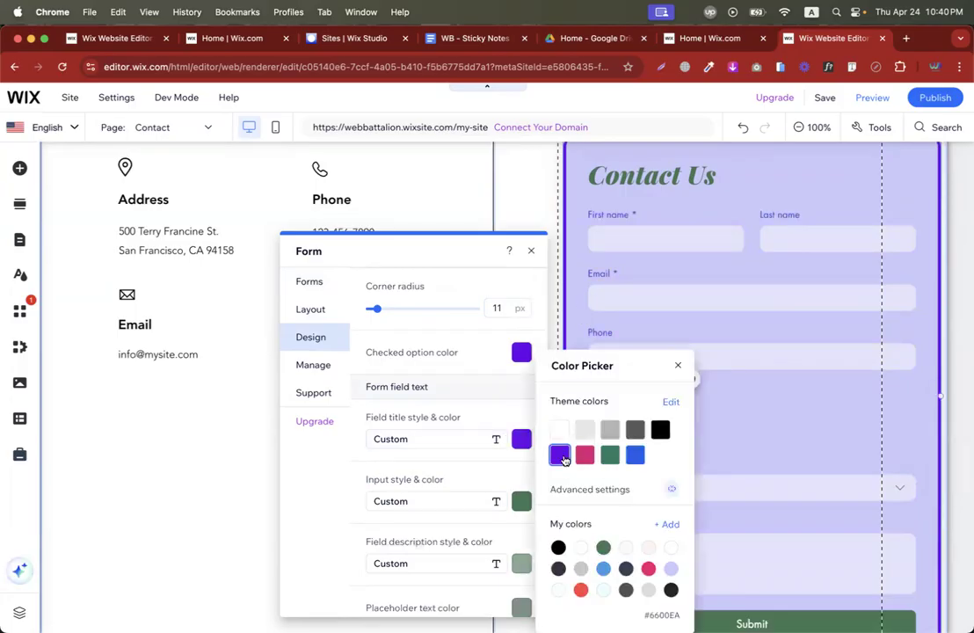
click(355, 455)
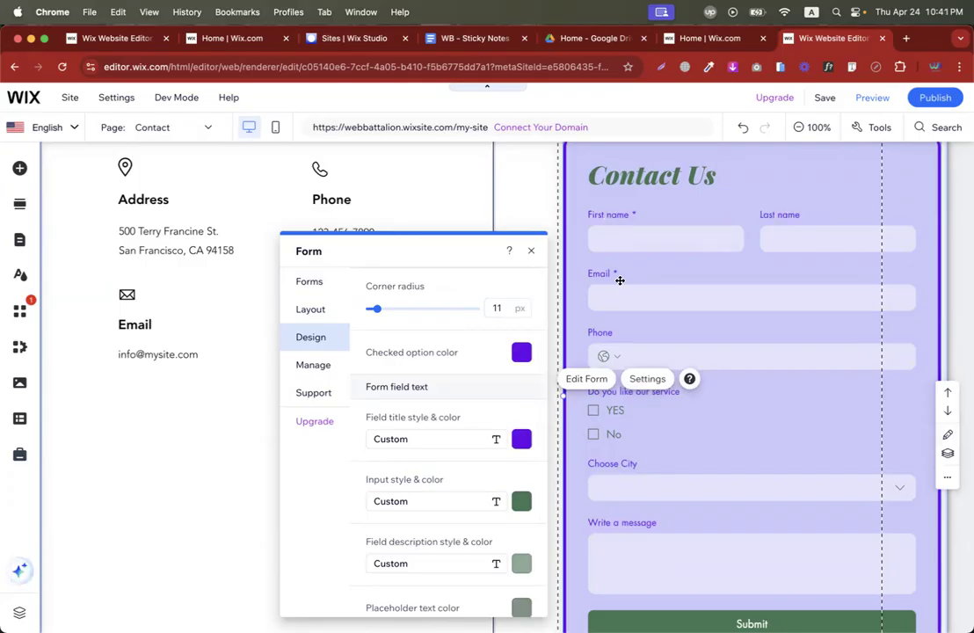
Make the input text, field descriptions and link text purple.
scroll(453, 461, down, 3)
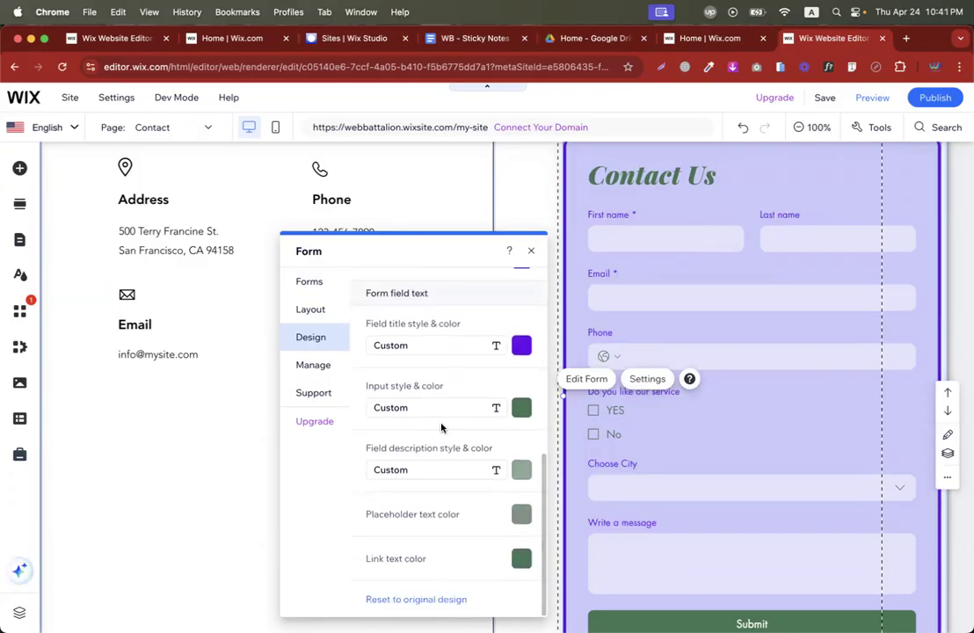
click(527, 415)
click(560, 454)
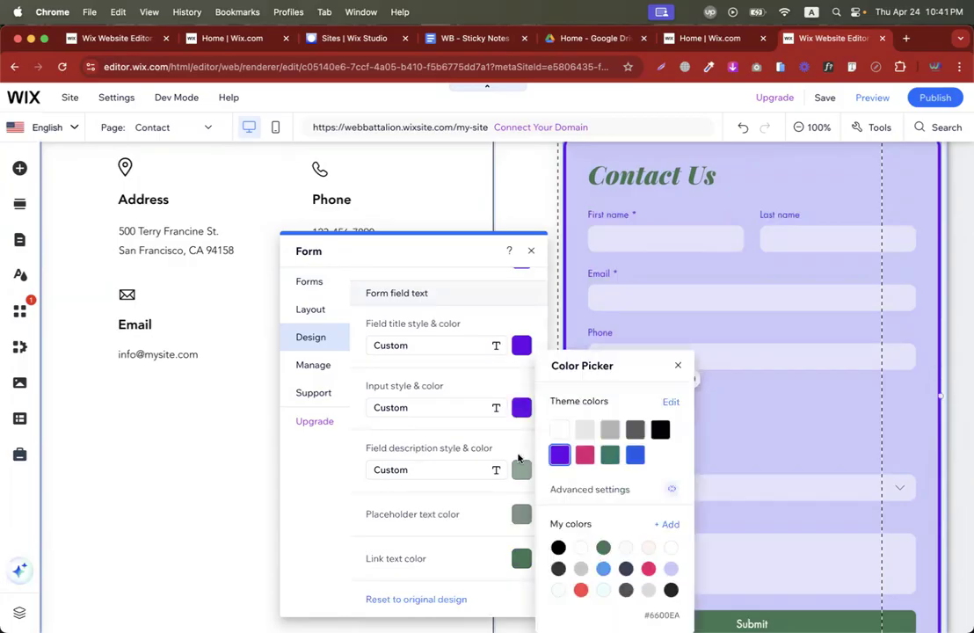
click(519, 458)
click(528, 475)
click(560, 455)
click(325, 535)
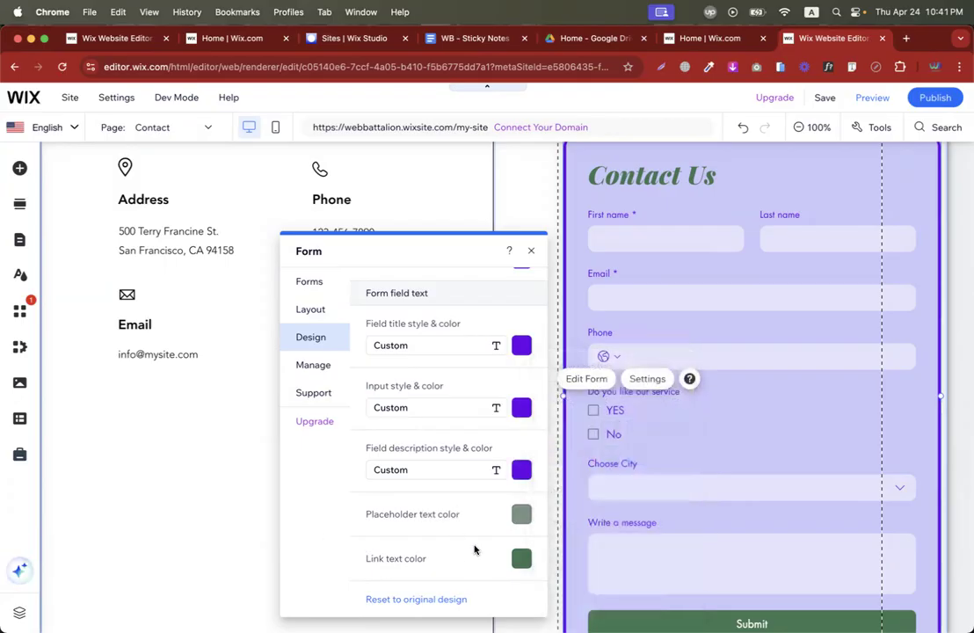
click(521, 557)
click(559, 454)
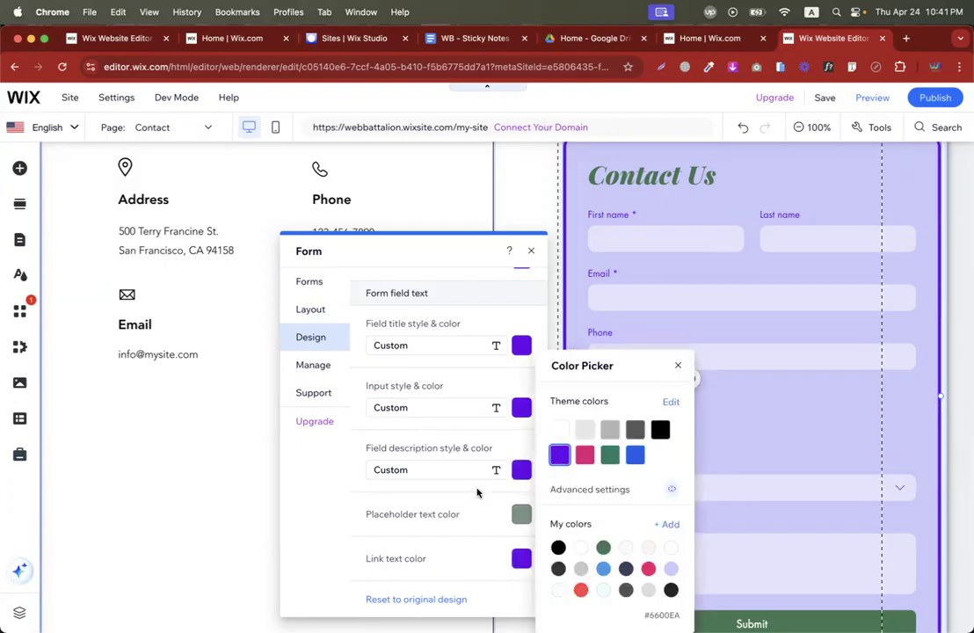
click(343, 528)
Set the placeholder text colour to the purple theme colour.
scroll(573, 469, down, 3)
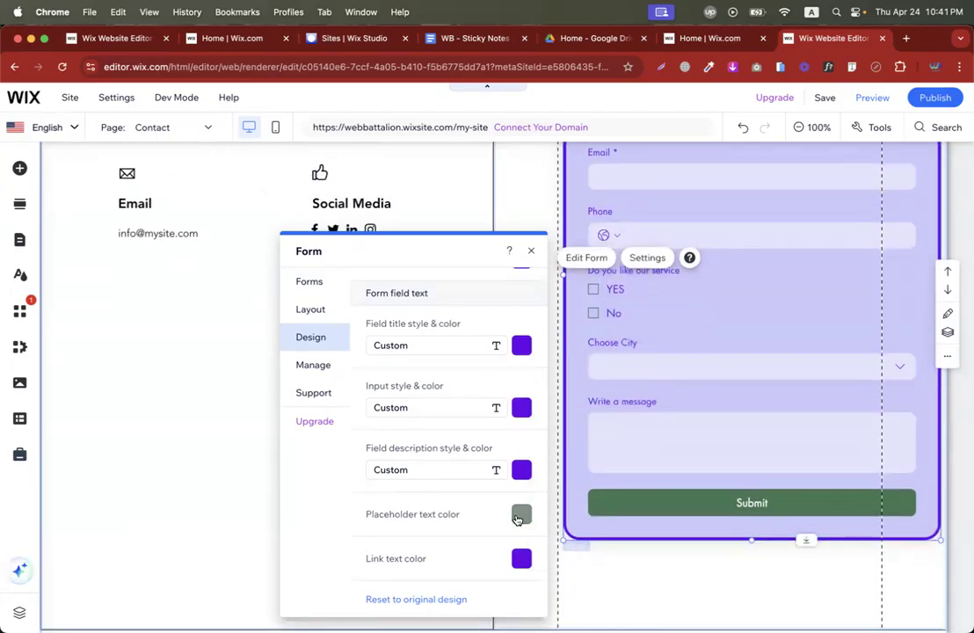
click(520, 514)
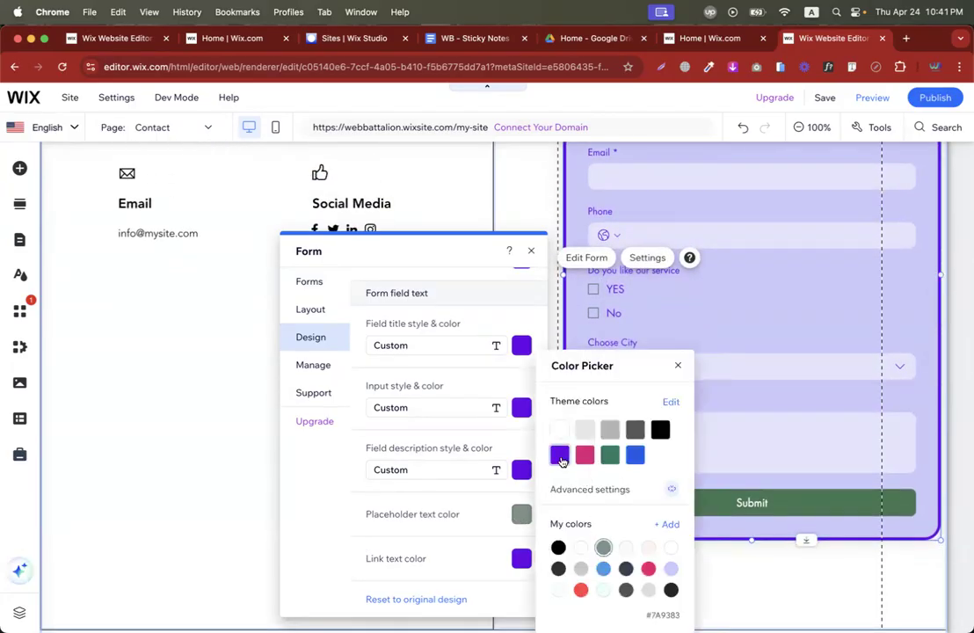
click(559, 455)
click(333, 494)
click(323, 372)
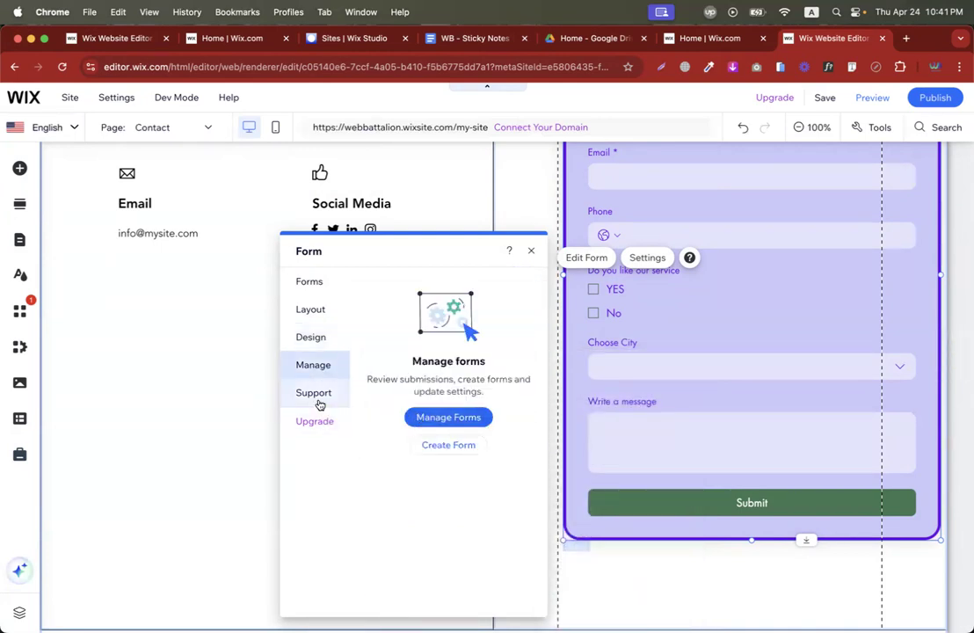
Select the contact form, browse its Forms, Layout, Design, Manage and Help tabs, then reopen its settings.
click(671, 512)
click(647, 510)
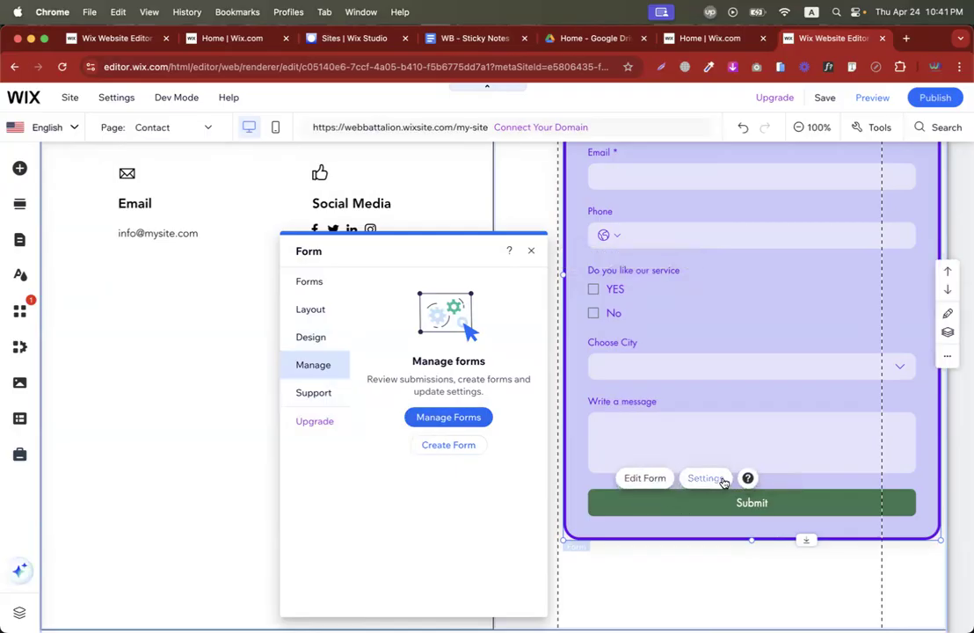
click(315, 283)
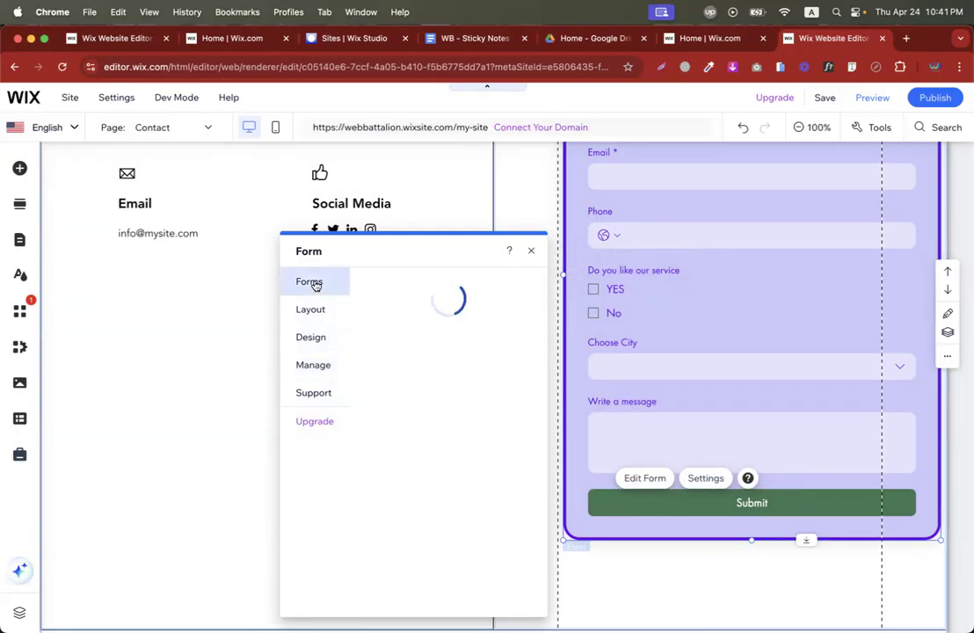
click(308, 312)
click(312, 339)
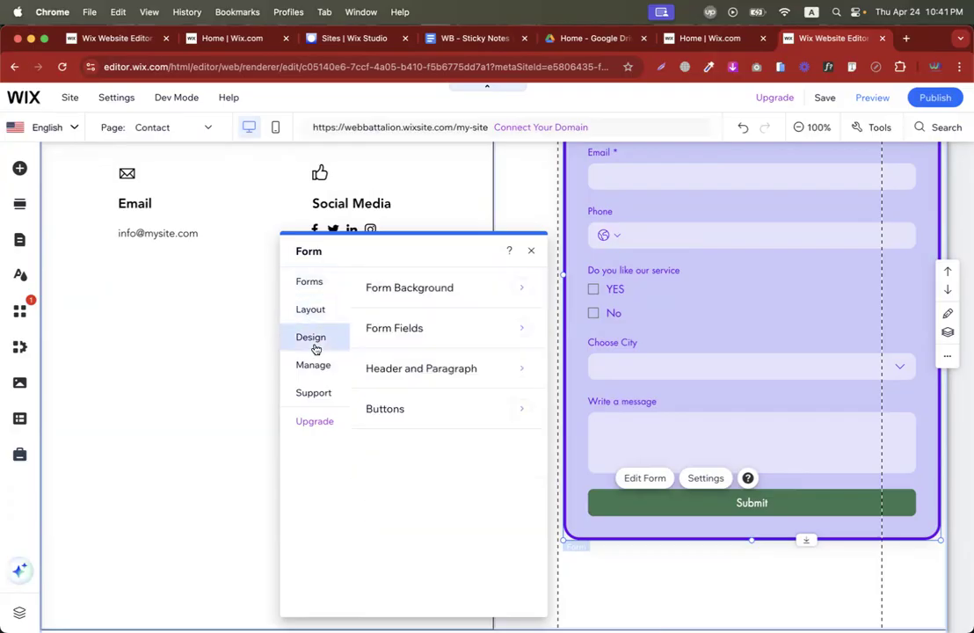
click(316, 368)
click(314, 391)
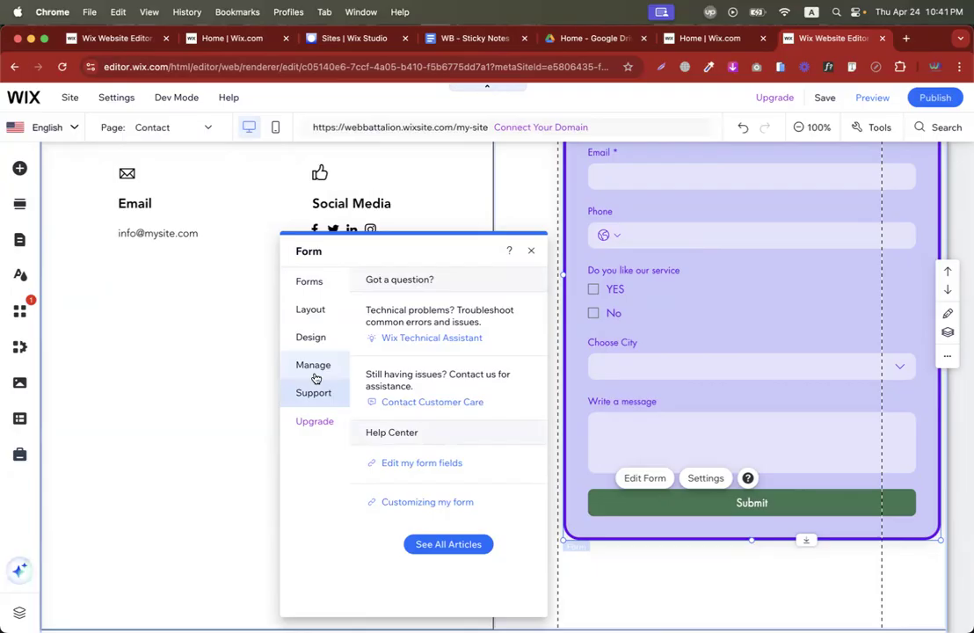
click(531, 253)
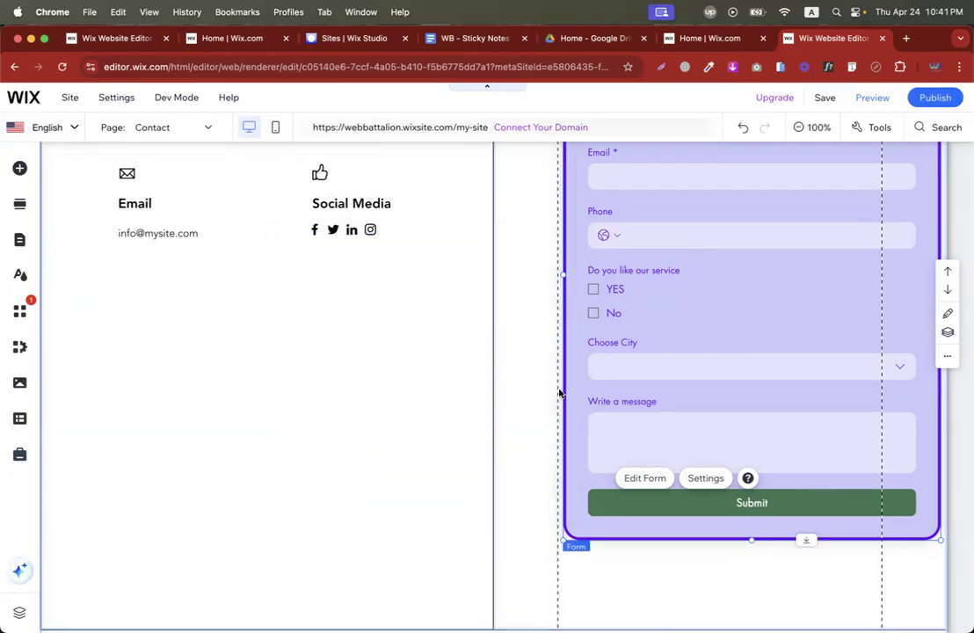
click(615, 499)
click(945, 116)
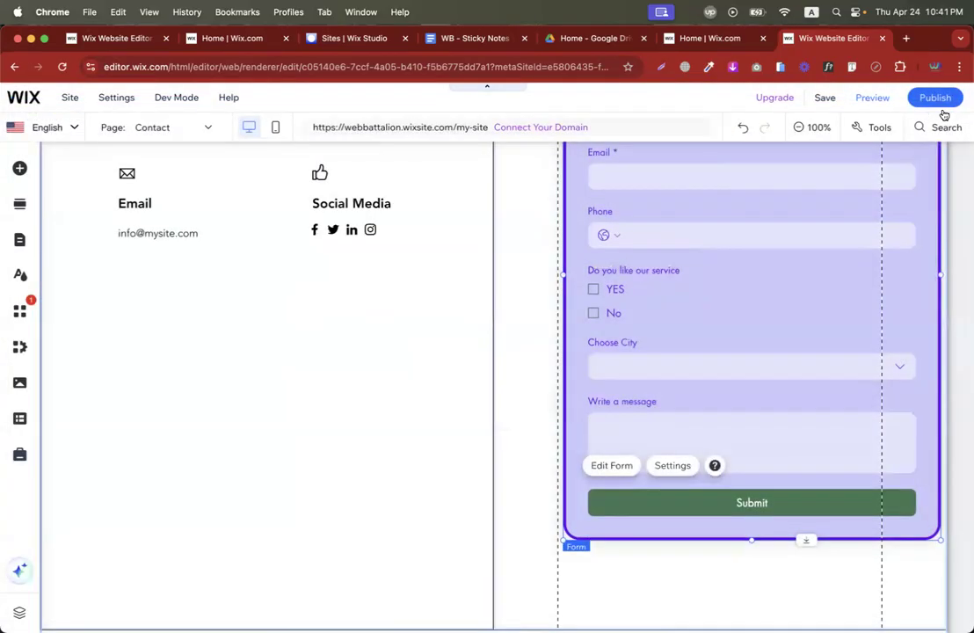
click(672, 466)
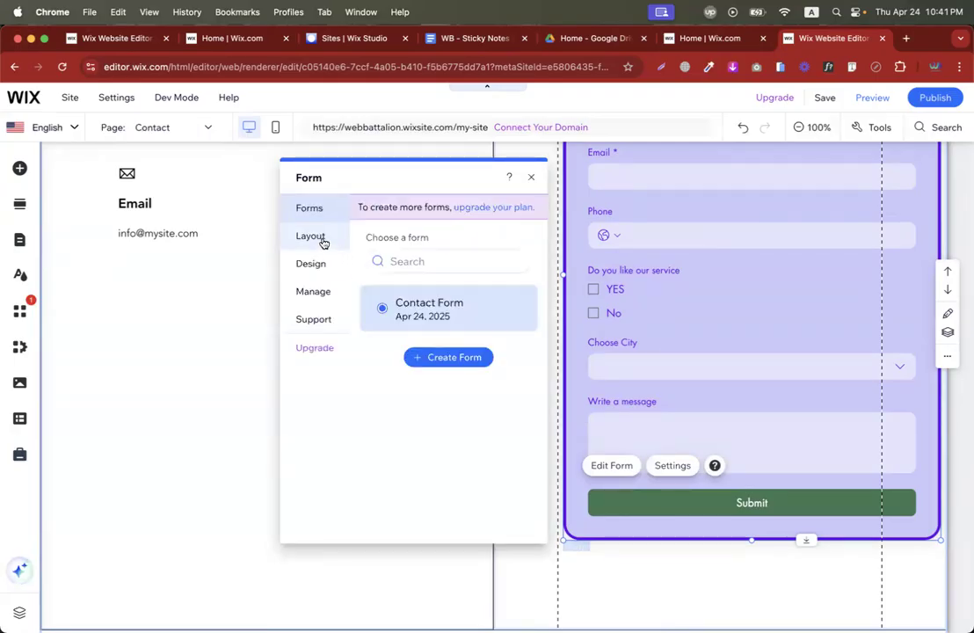
Under Design > Buttons, fill the Submit button with the purple theme colour and close the panel.
click(322, 240)
click(324, 265)
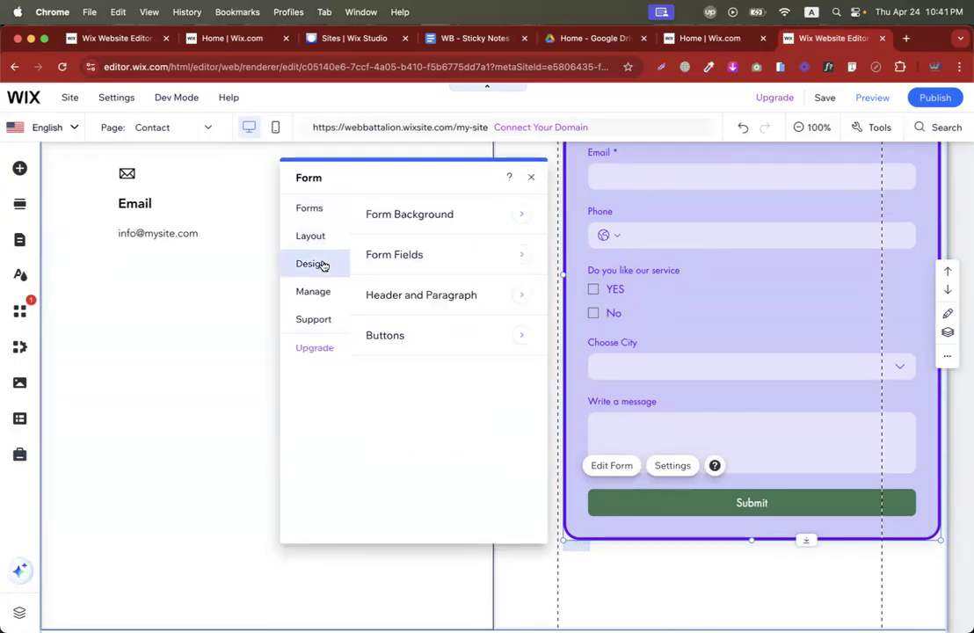
click(417, 334)
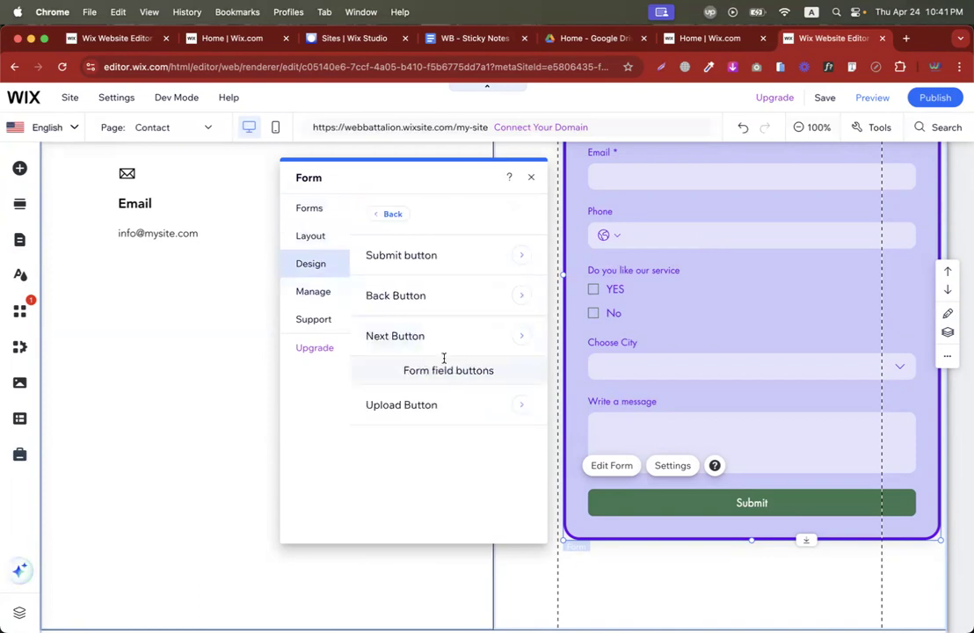
click(430, 263)
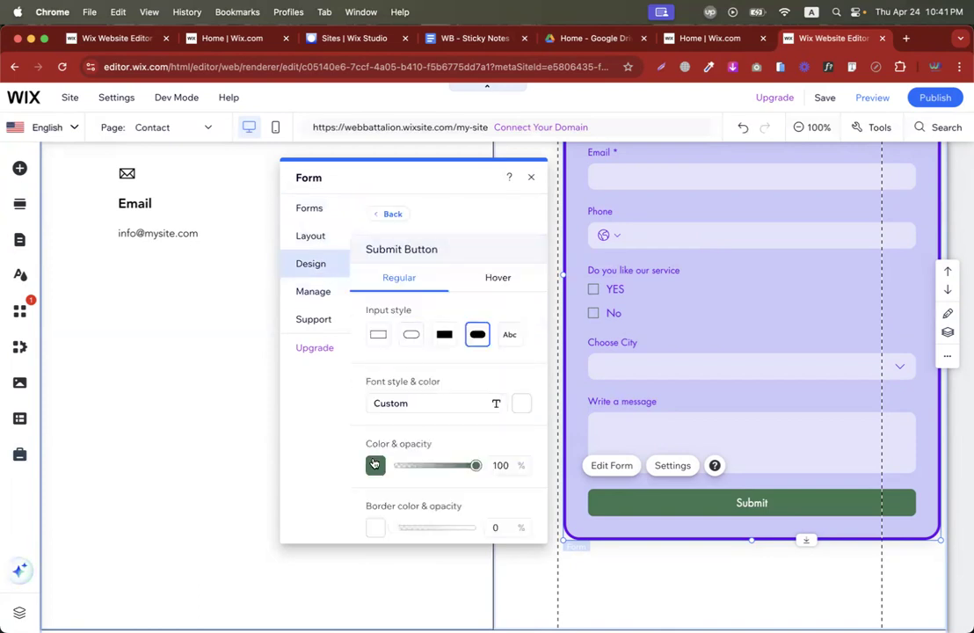
click(374, 463)
click(413, 454)
click(342, 449)
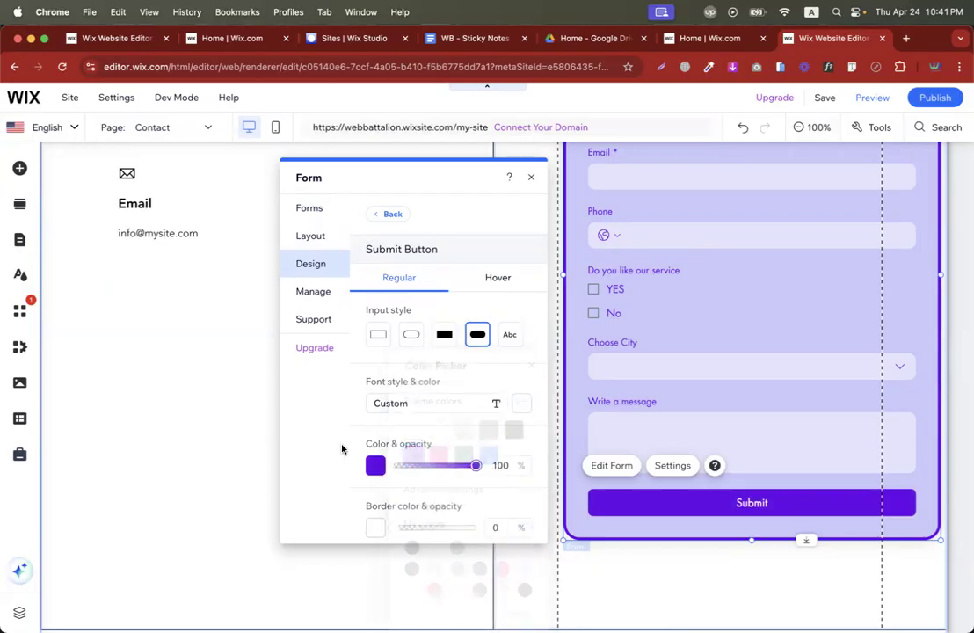
click(531, 177)
Select the contact form, open it in the dashboard, and close it again.
scroll(685, 274, down, 3)
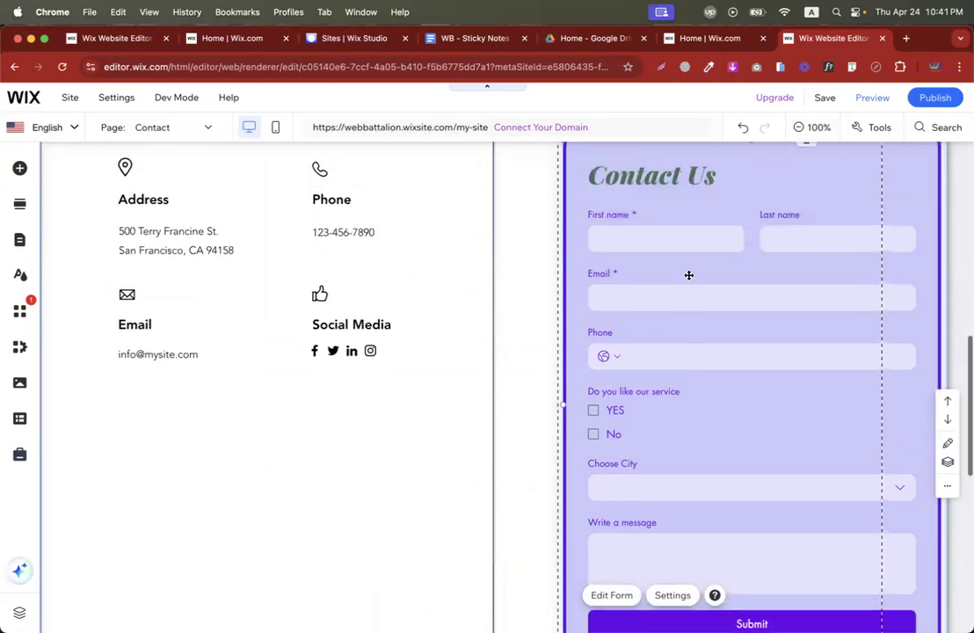
click(662, 208)
double_click(644, 209)
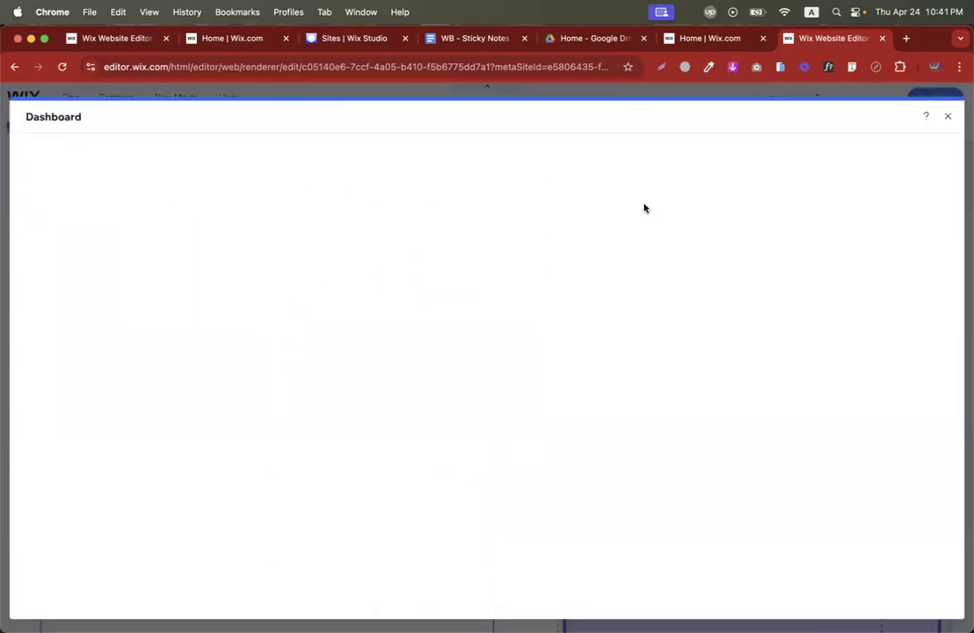
click(947, 116)
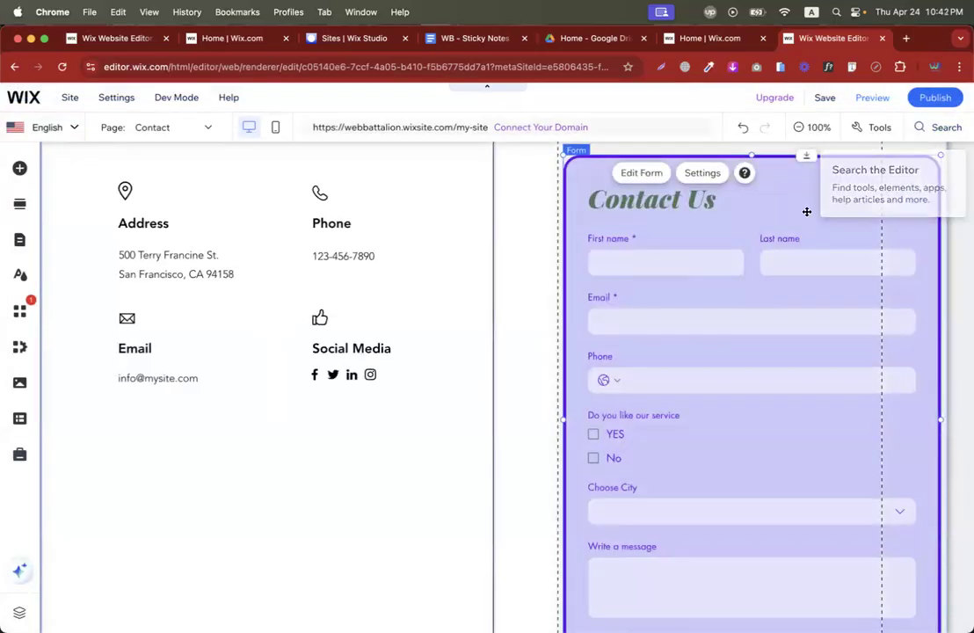
Set the Contact Us Header 1 colour to black and nudge the form slightly left.
click(702, 172)
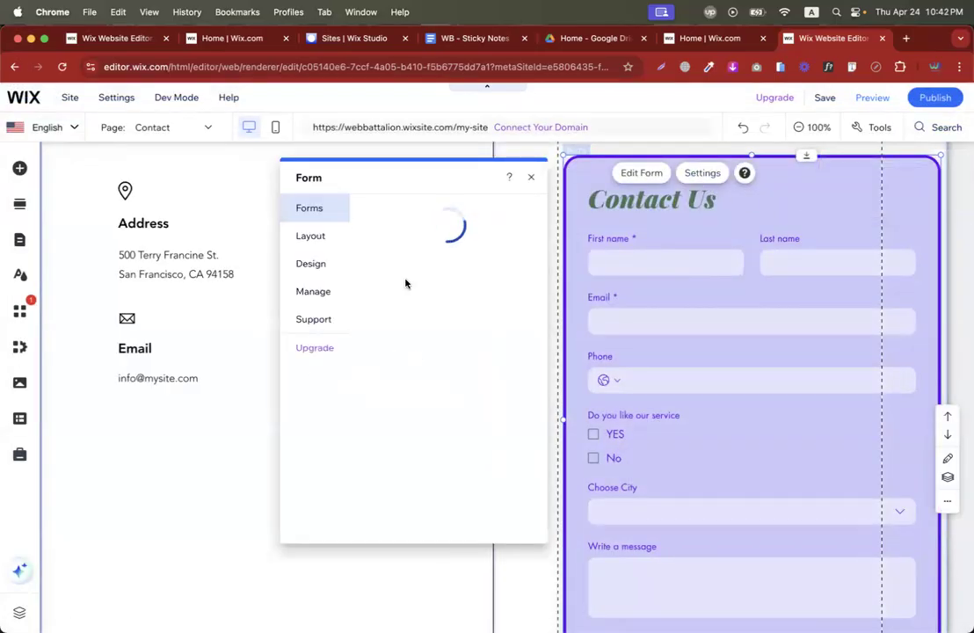
click(315, 261)
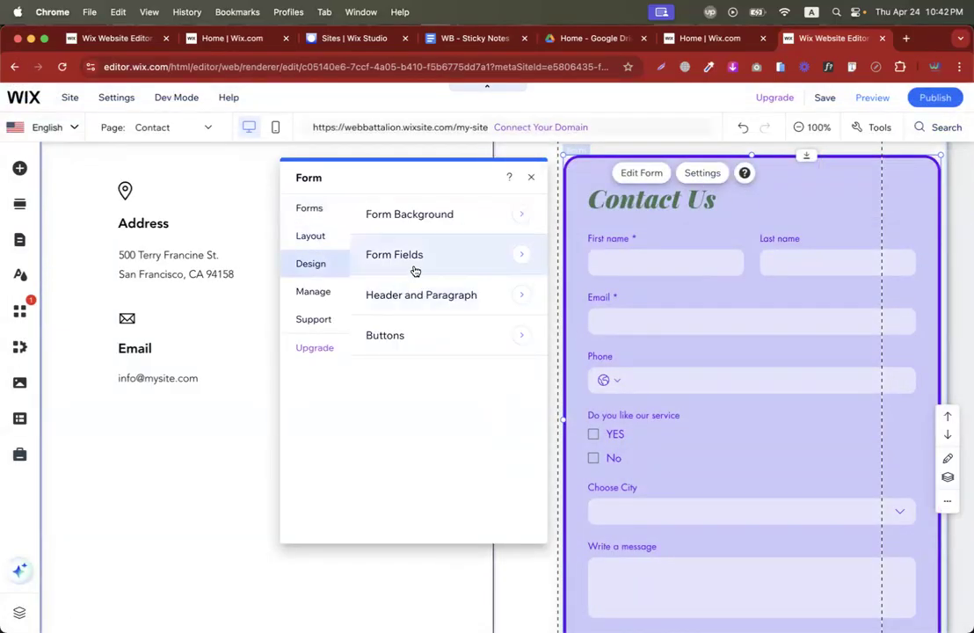
click(422, 295)
click(527, 298)
click(559, 394)
click(335, 411)
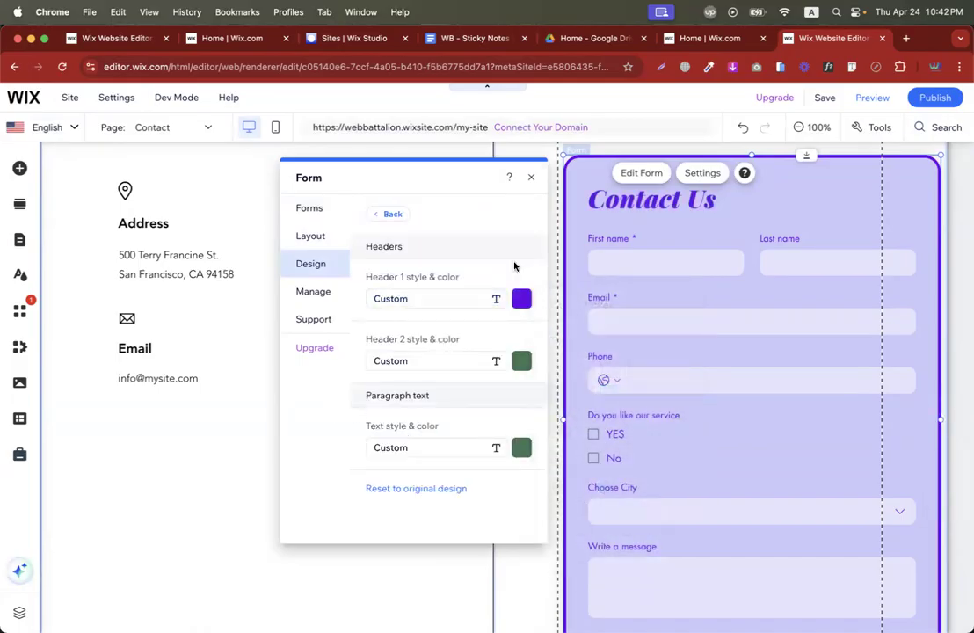
click(527, 300)
click(660, 368)
click(321, 409)
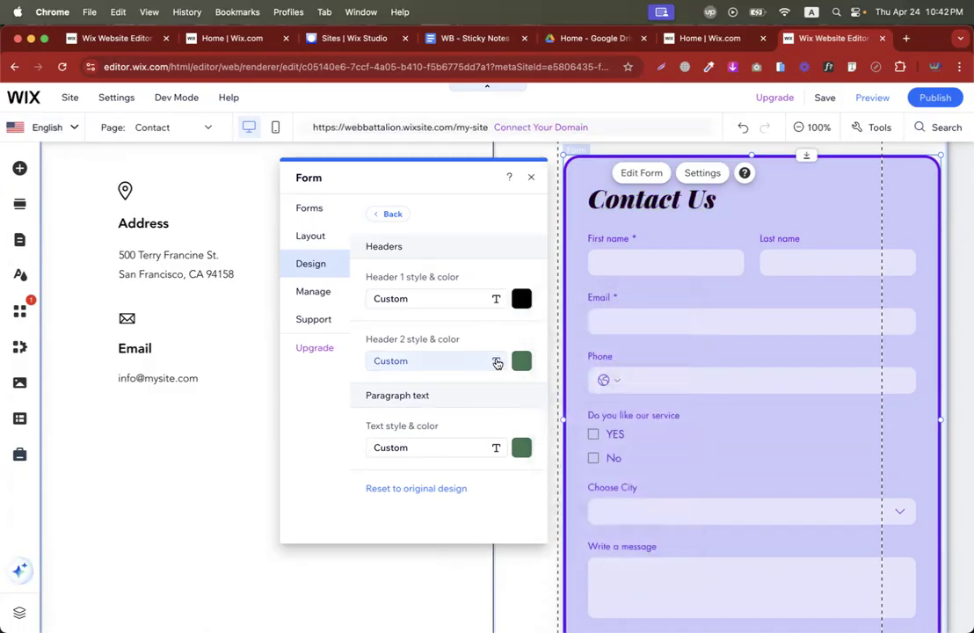
click(531, 178)
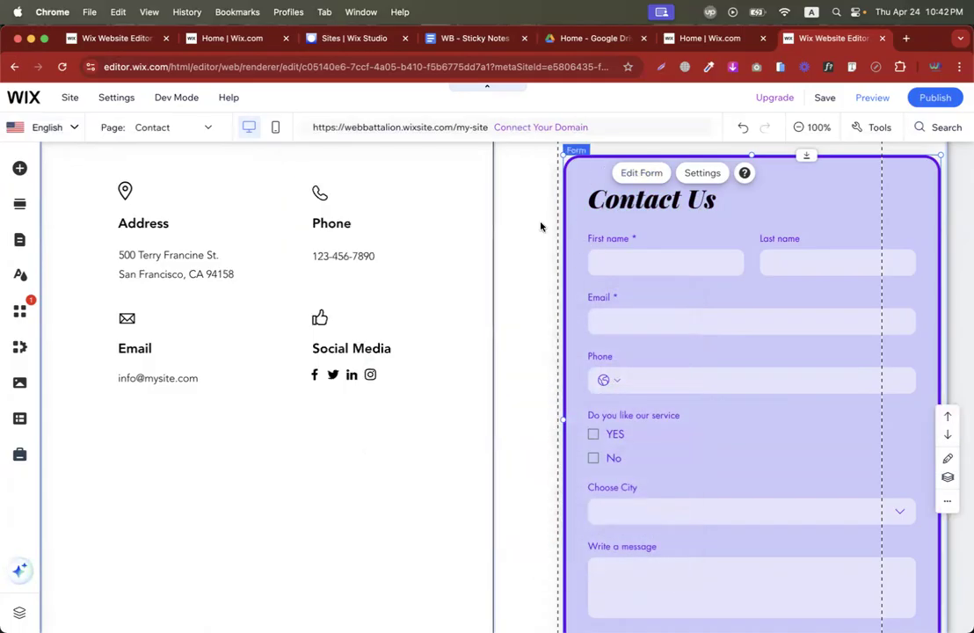
drag(824, 193, 791, 196)
Publish the site, dismiss the Congratulations dialog, and switch to Preview to test the form.
click(939, 98)
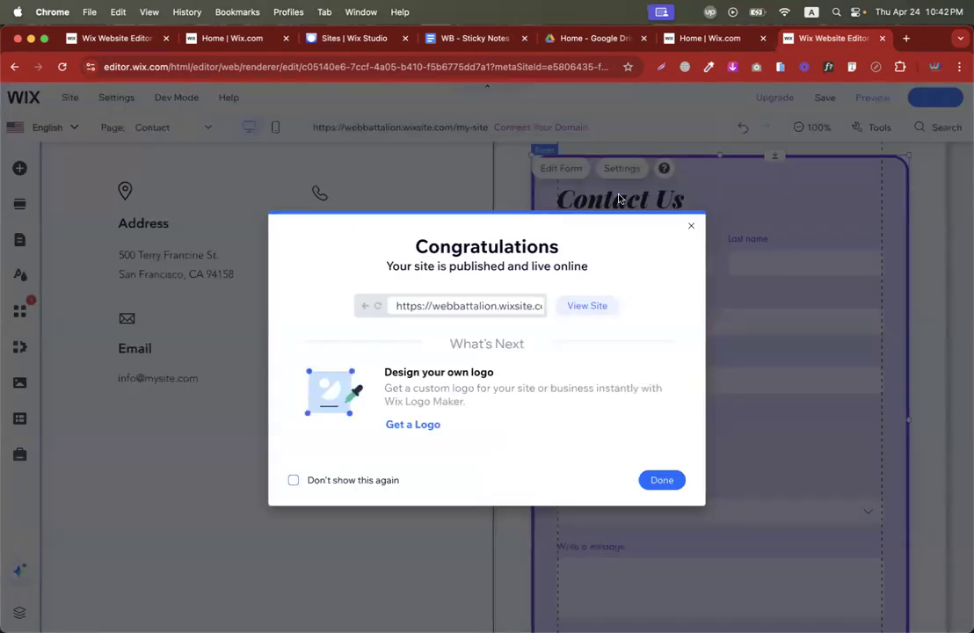
click(672, 480)
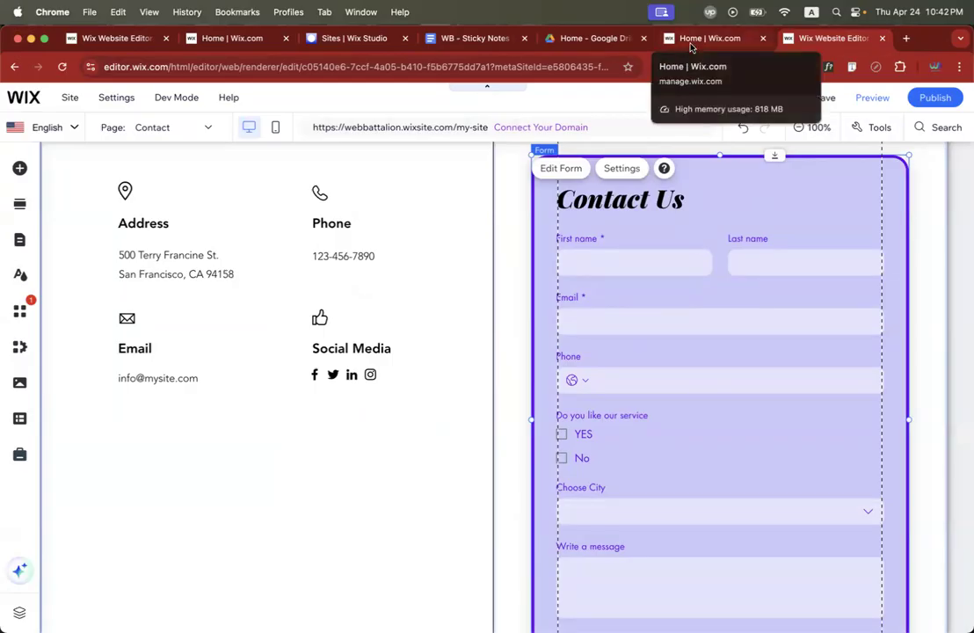
click(875, 98)
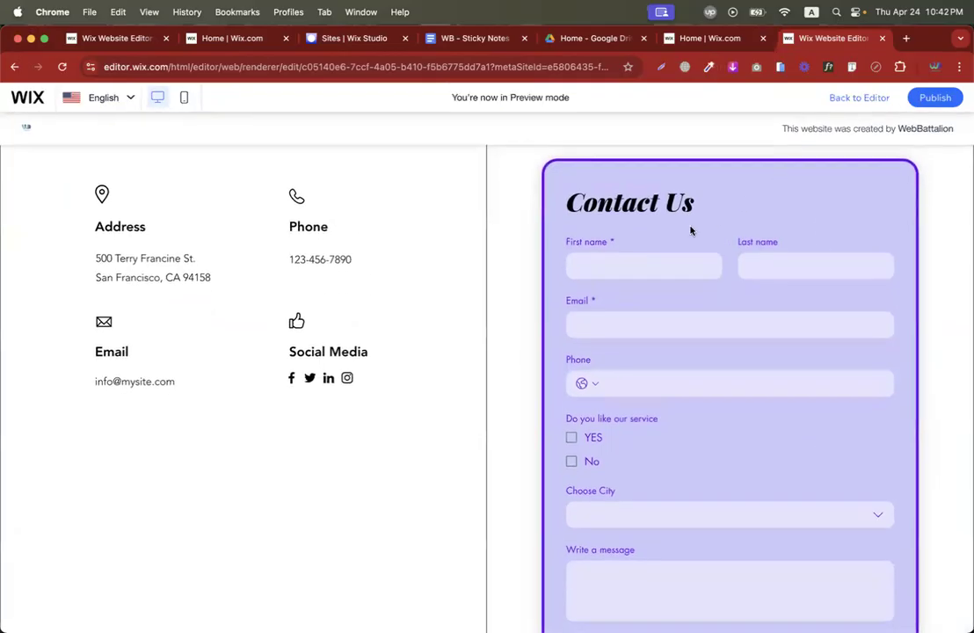
Fill the name, email and phone fields with test values and answer YES to liking the service.
text(nkajs)
click(791, 257)
text(sfsdf)
key(Tab)
text(sdfsd)
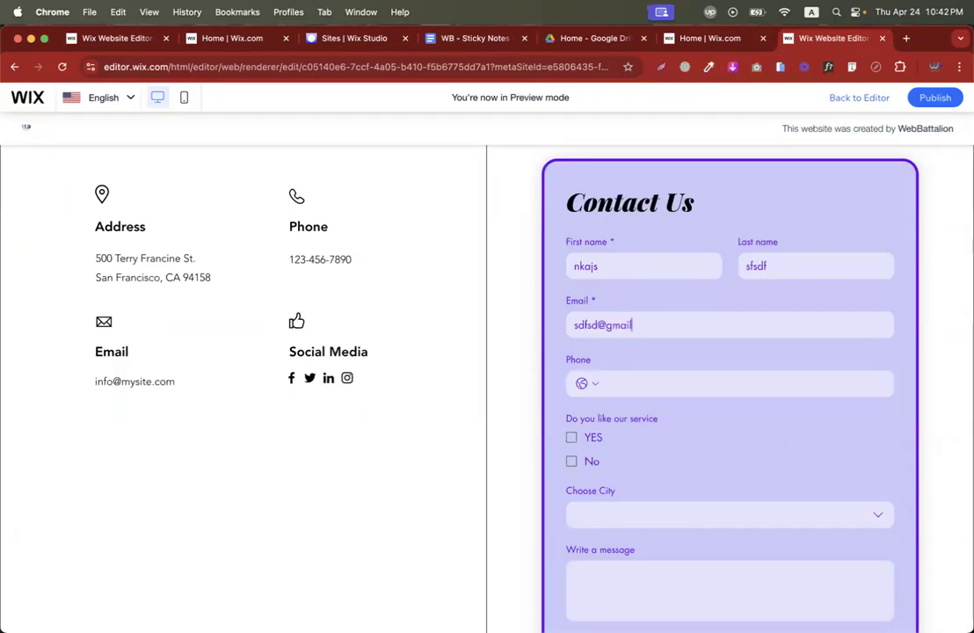
text(sdfsdfds)
key(super+a)
text(7869879)
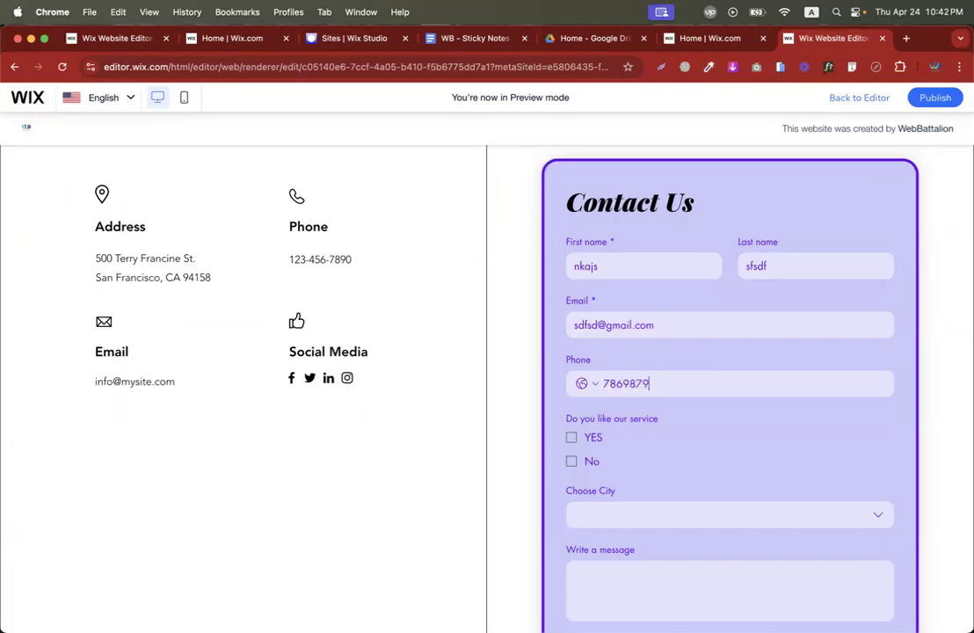
click(571, 438)
scroll(572, 438, down, 2)
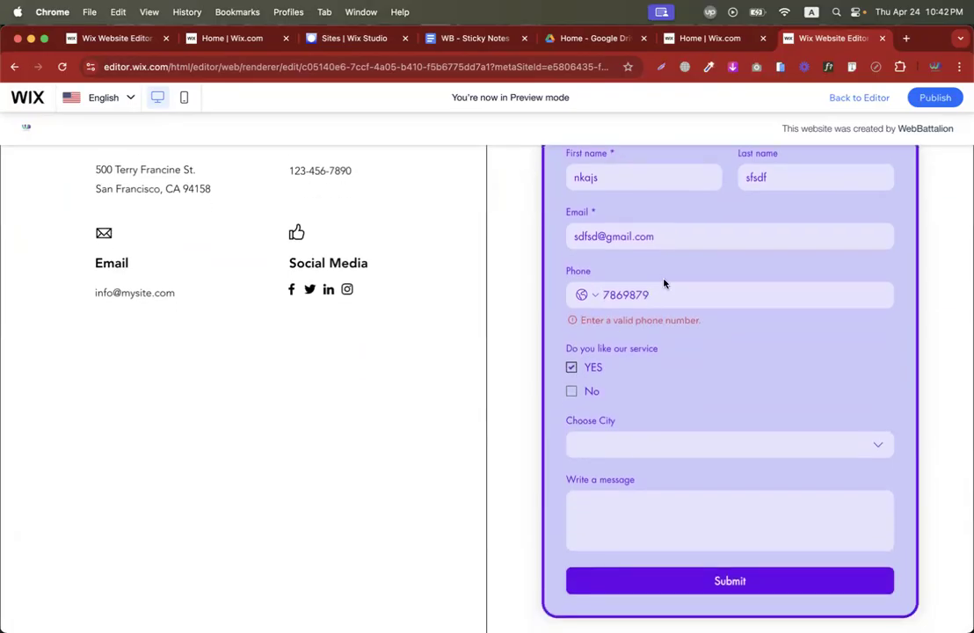
Set the phone country code to Bangladesh and enter a new test phone number.
click(583, 294)
text(ban)
click(661, 394)
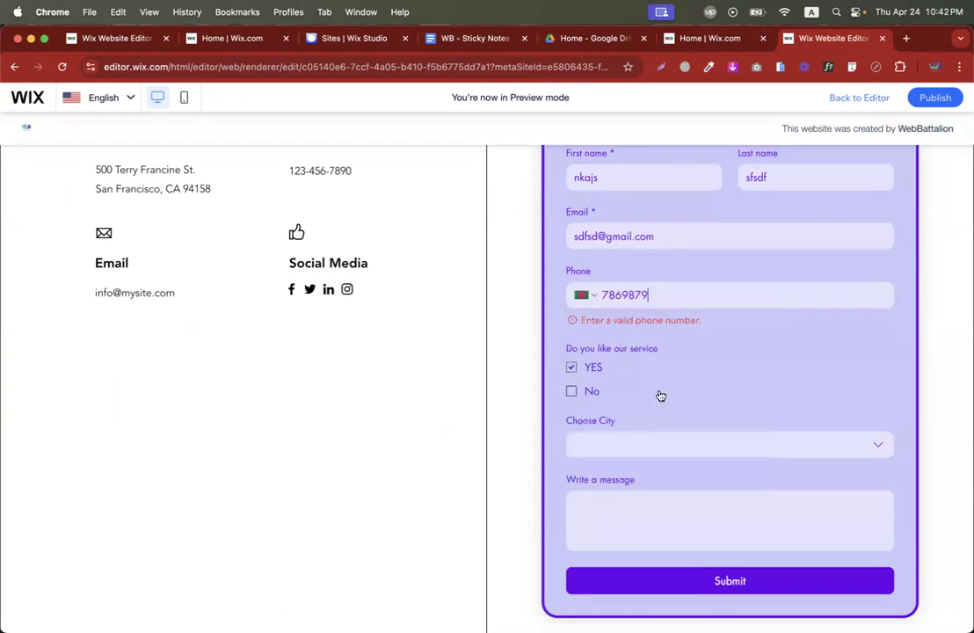
double_click(684, 291)
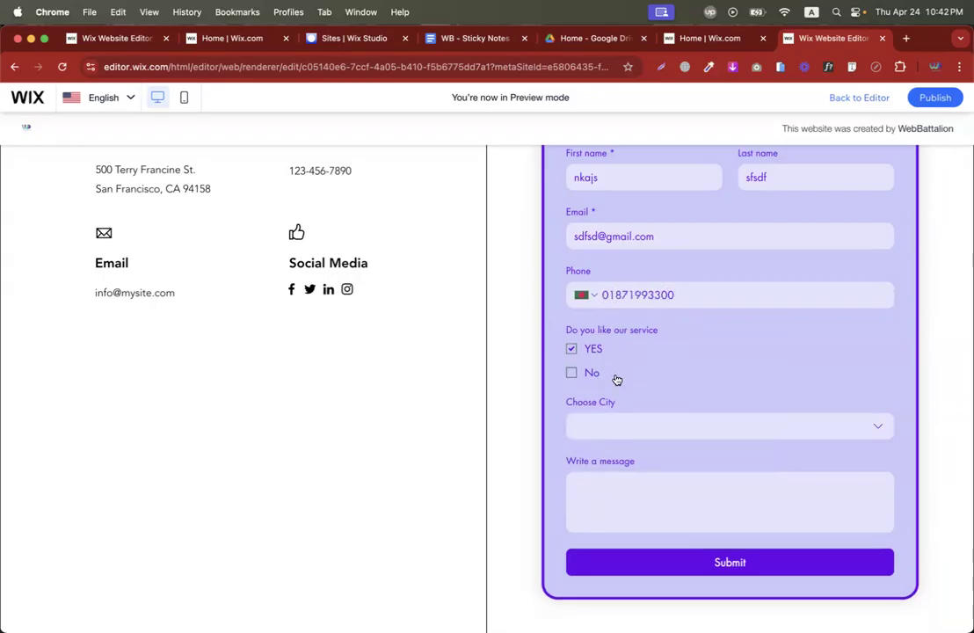
Choose Dhaka as the city, submit the form, and check the 'Thanks for submitting!' message.
click(658, 430)
click(612, 475)
click(675, 570)
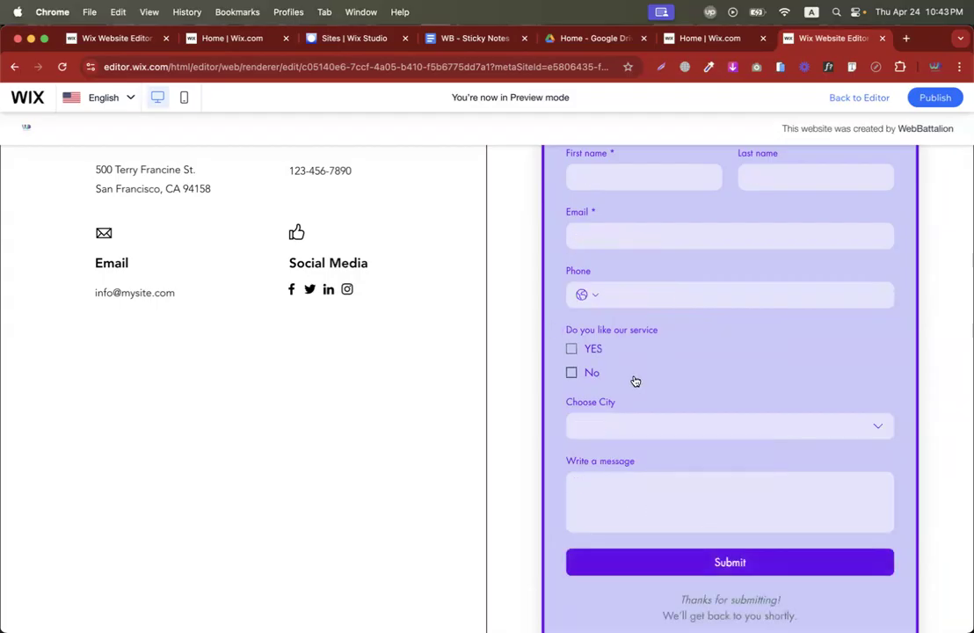
scroll(650, 308, down, 5)
scroll(671, 315, up, 3)
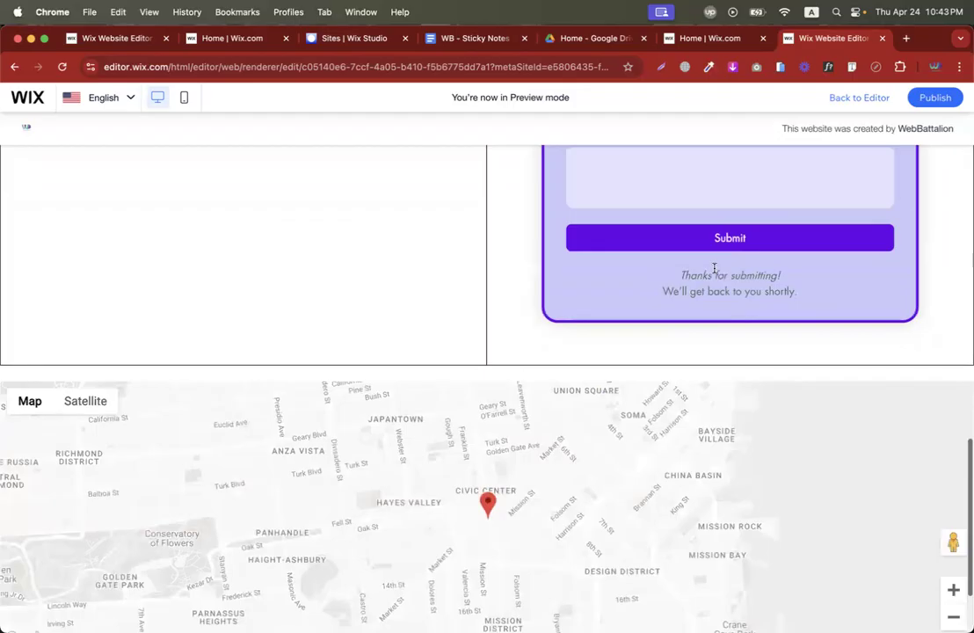
triple_click(700, 290)
scroll(663, 256, up, 6)
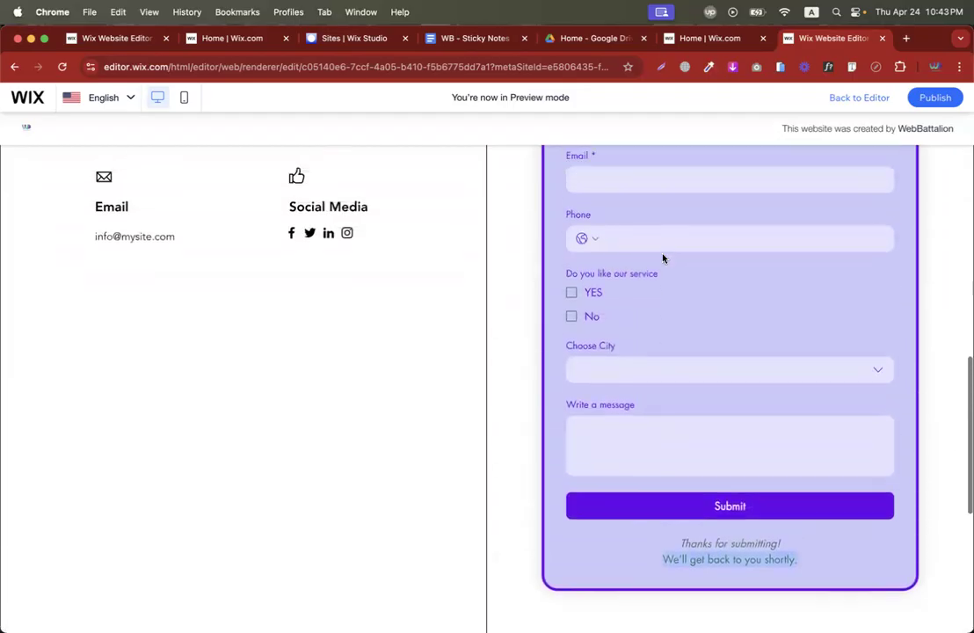
Go to the site dashboard and open Contacts under Customers & Leads.
click(703, 38)
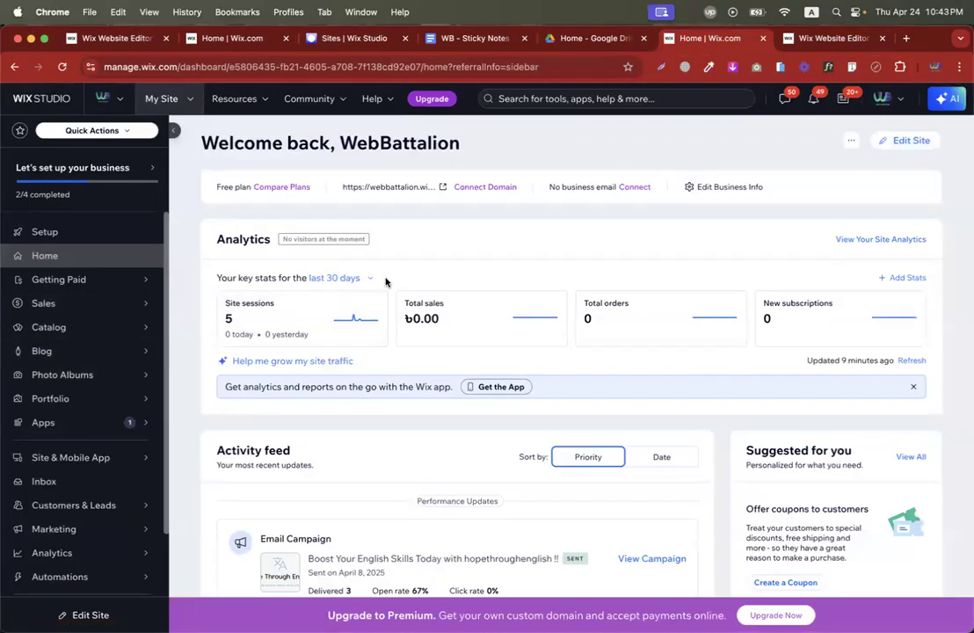
mouse_move(84, 473)
scroll(85, 473, down, 2)
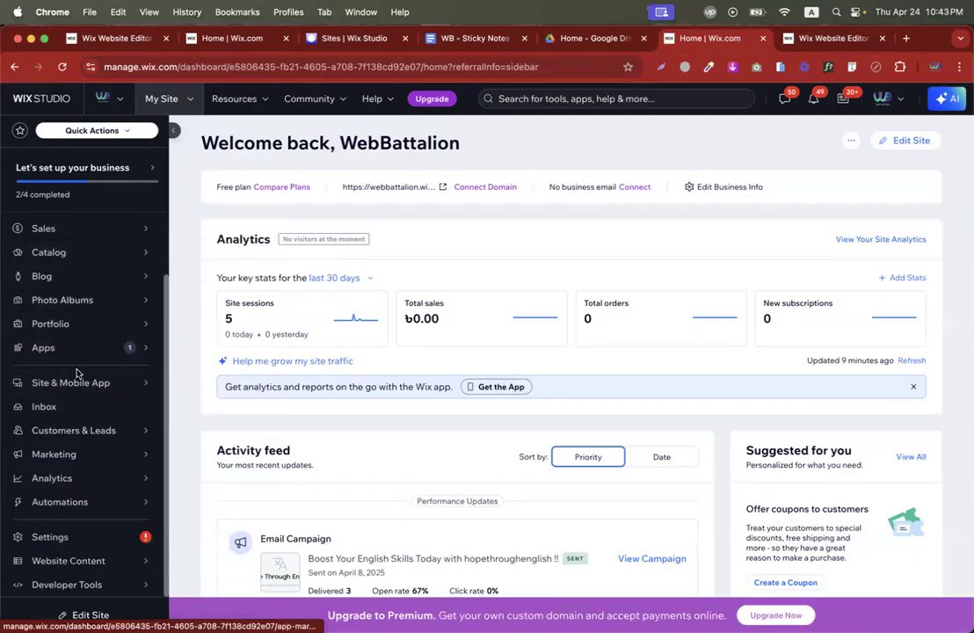
mouse_move(77, 430)
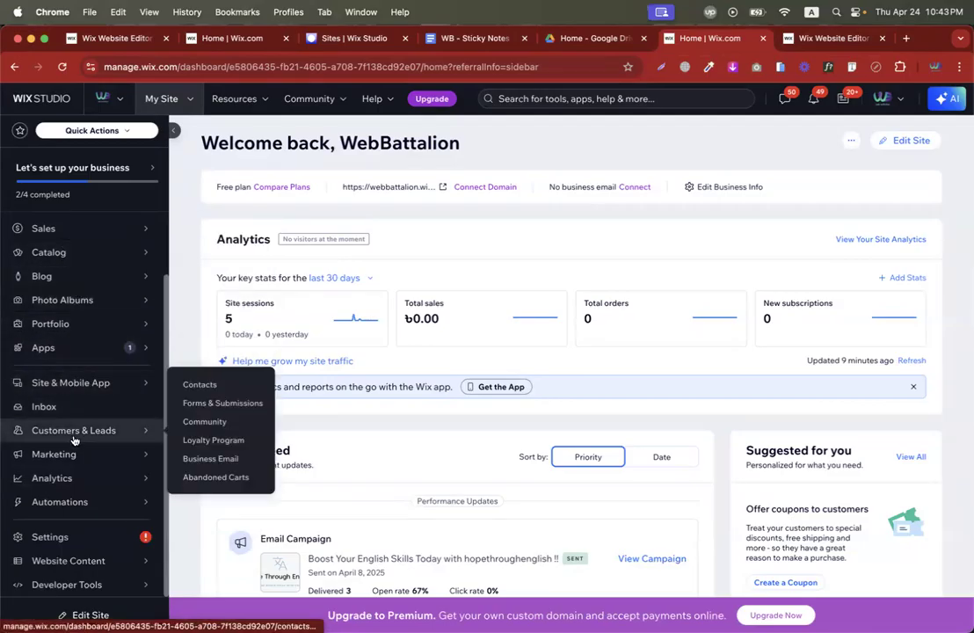
click(196, 385)
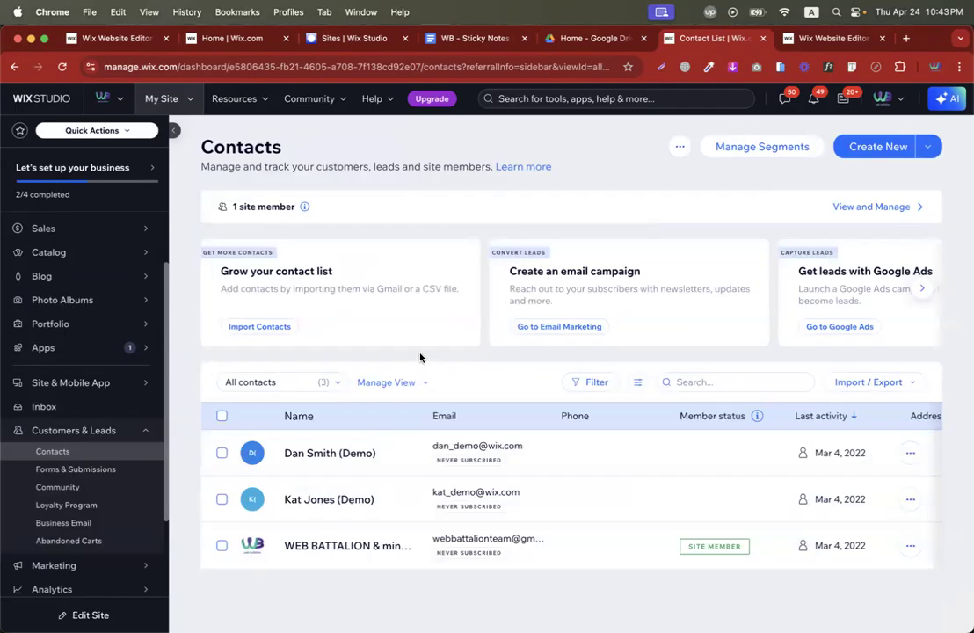
click(832, 40)
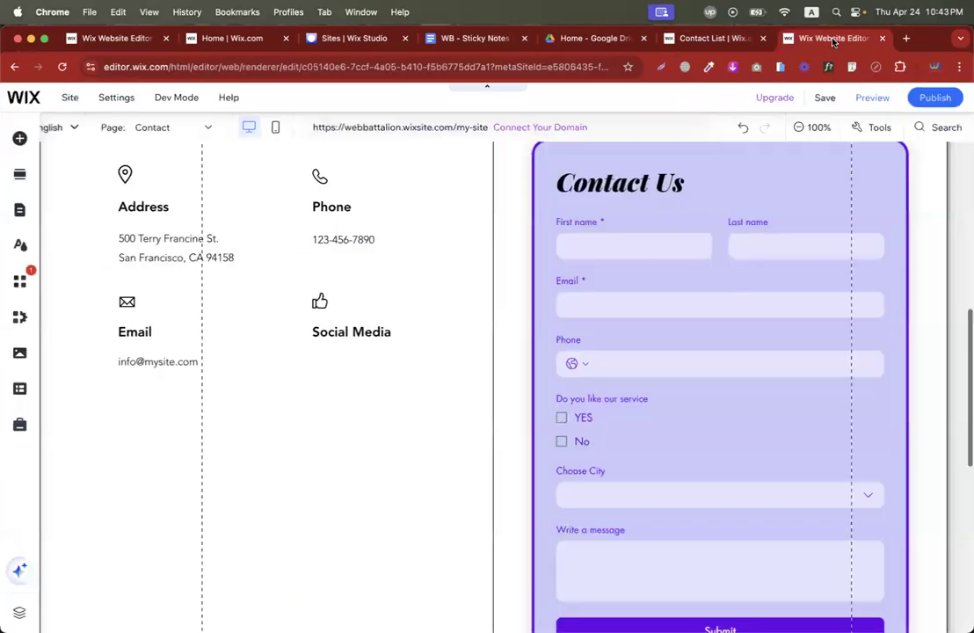
click(732, 40)
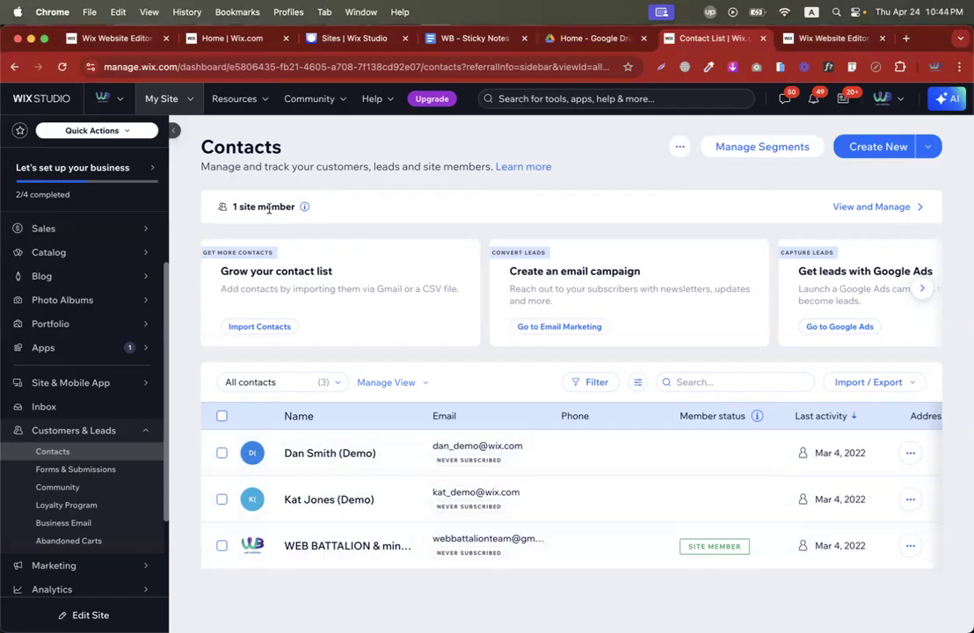
Reload the contacts list, then view the published live site from the dashboard home.
click(61, 66)
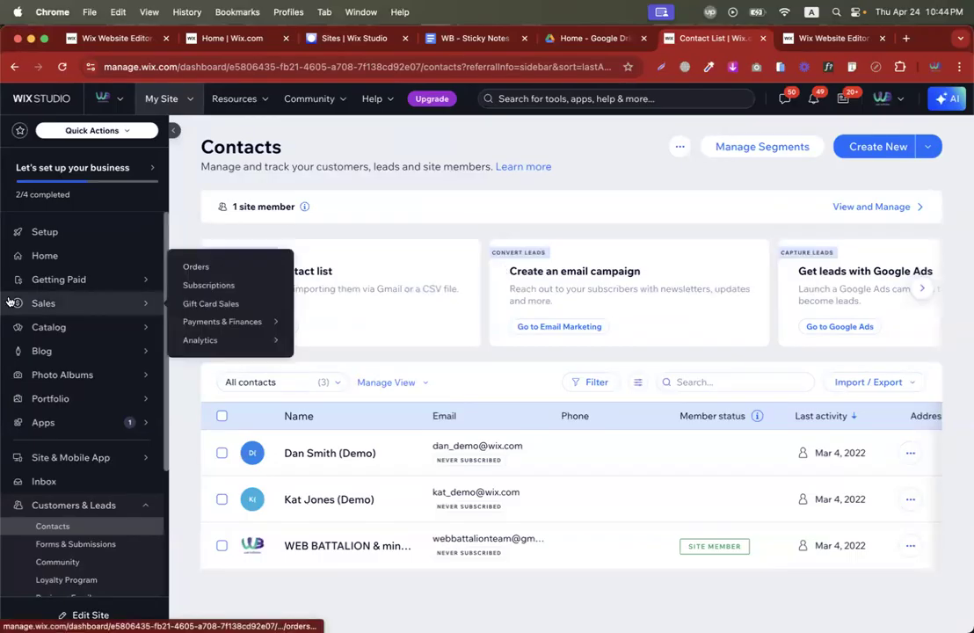
click(104, 255)
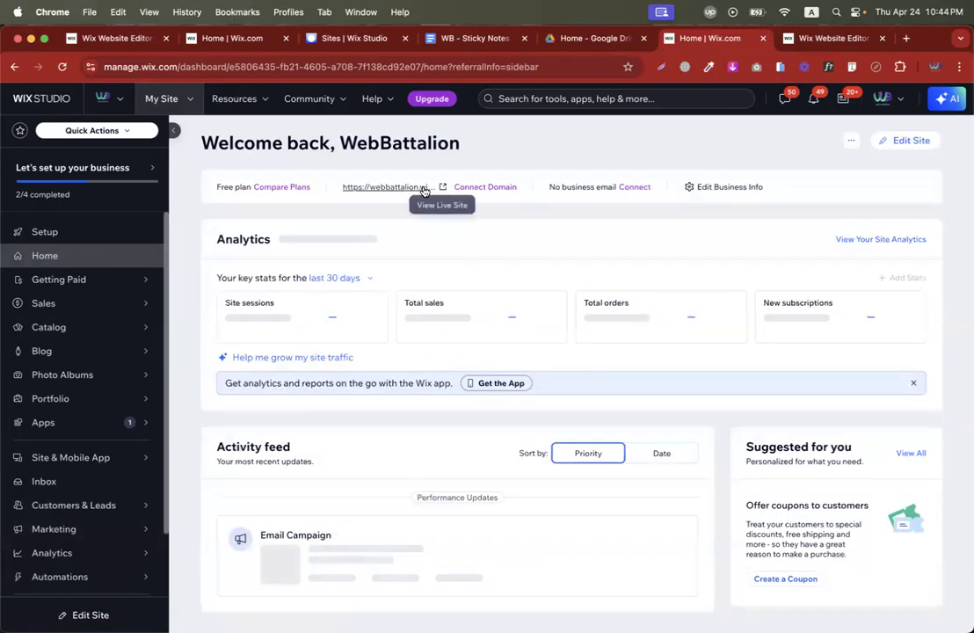
click(442, 190)
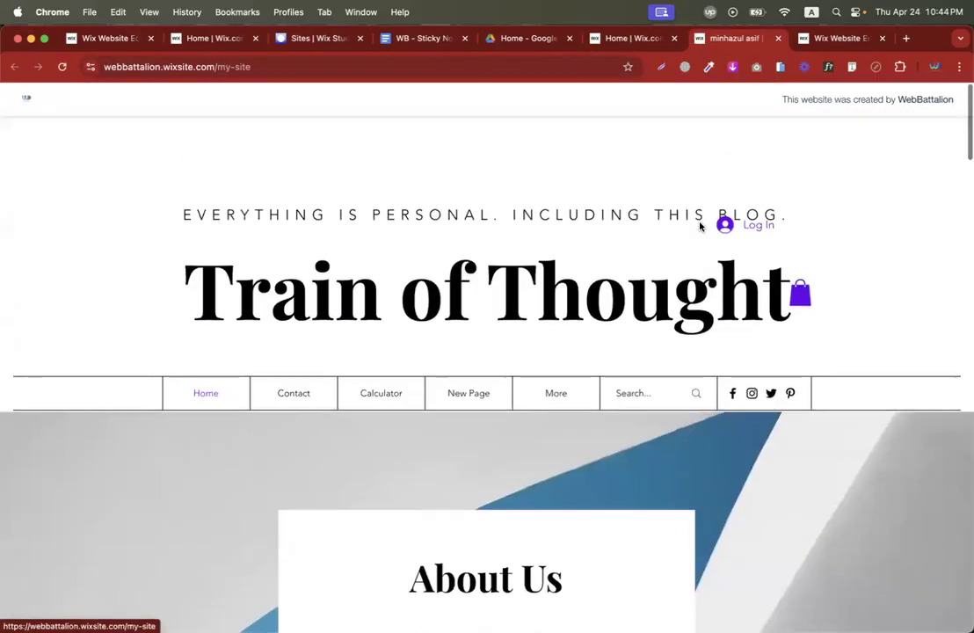
Close the live site and return to the editor's Contact page.
click(778, 39)
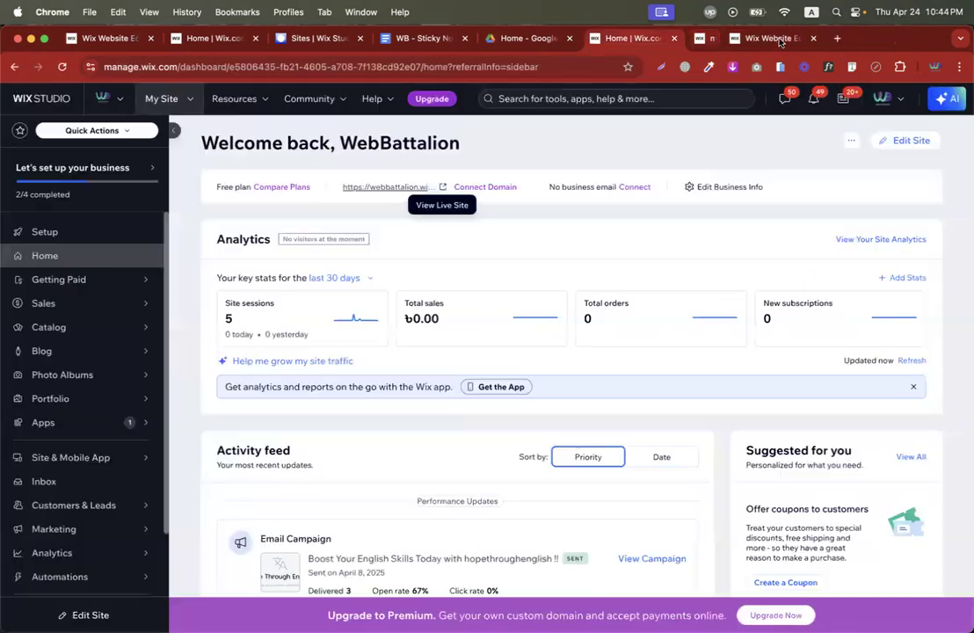
scroll(254, 482, down, 2)
scroll(253, 484, up, 2)
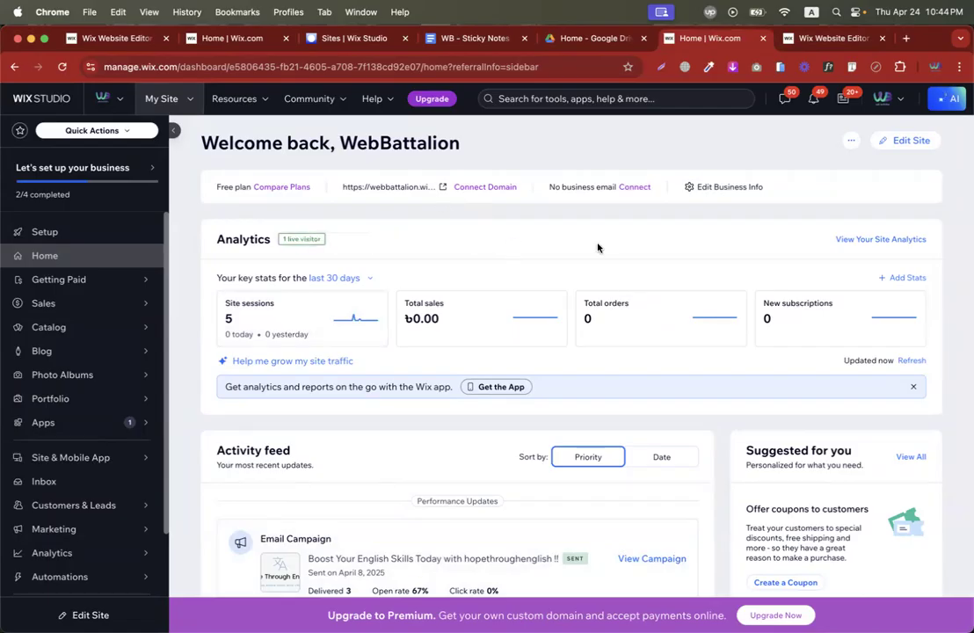
click(826, 37)
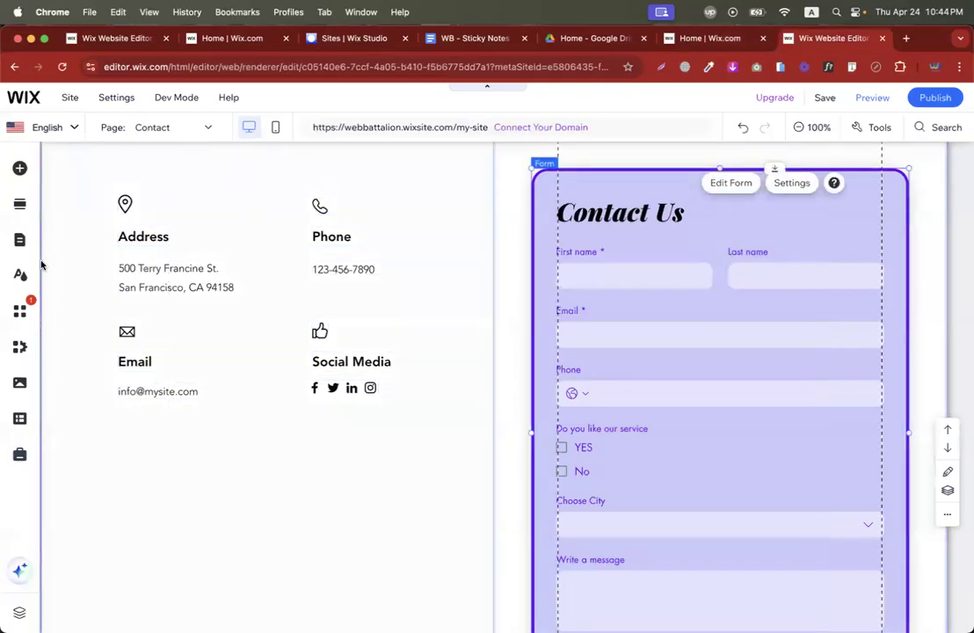
Search for 'ligh' and add the 'Get the Latest News to Your Inbox' subscribe lightbox design.
click(18, 170)
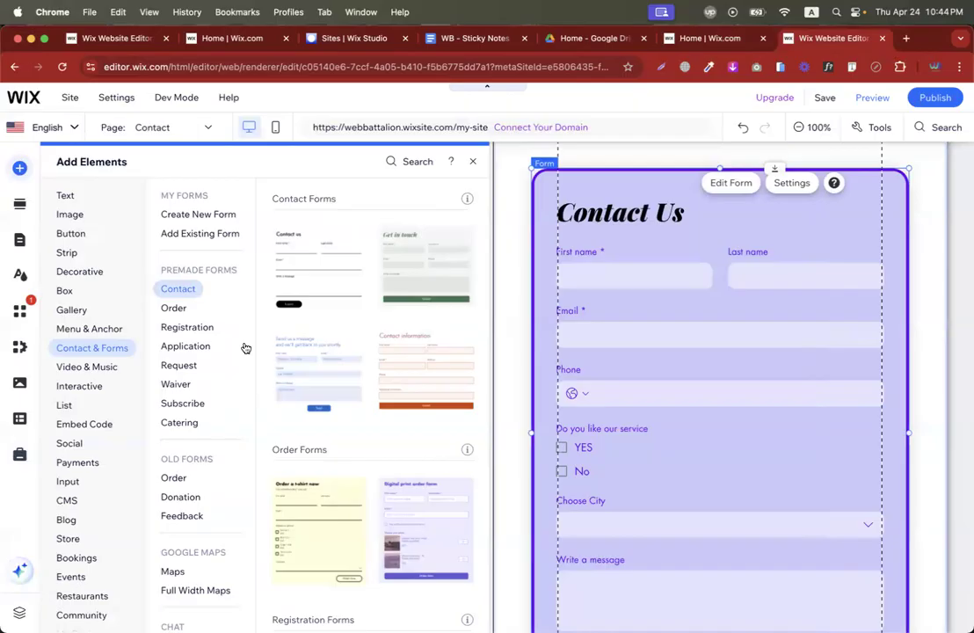
scroll(214, 456, down, 1)
scroll(214, 456, up, 1)
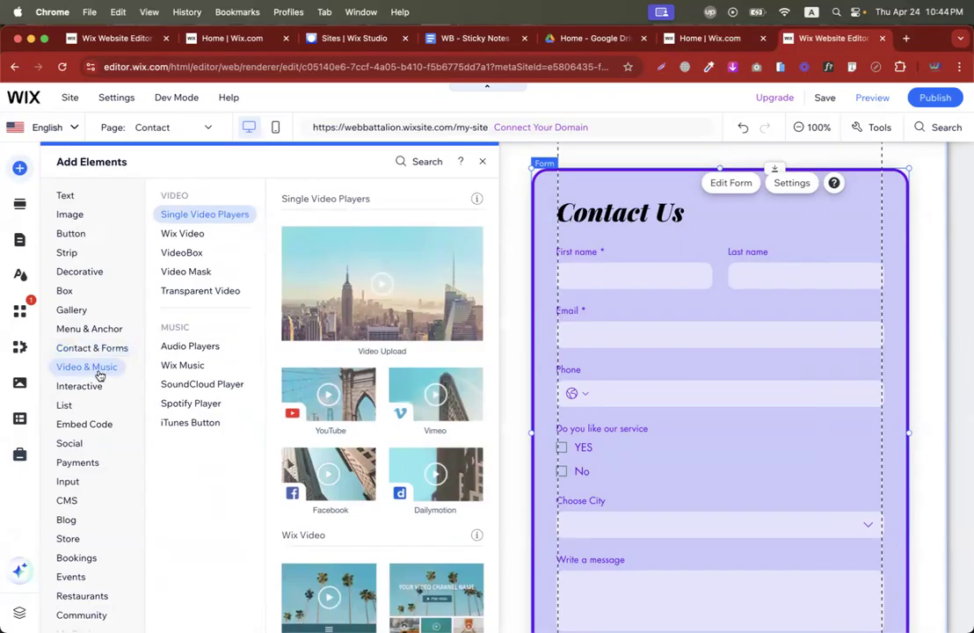
click(482, 161)
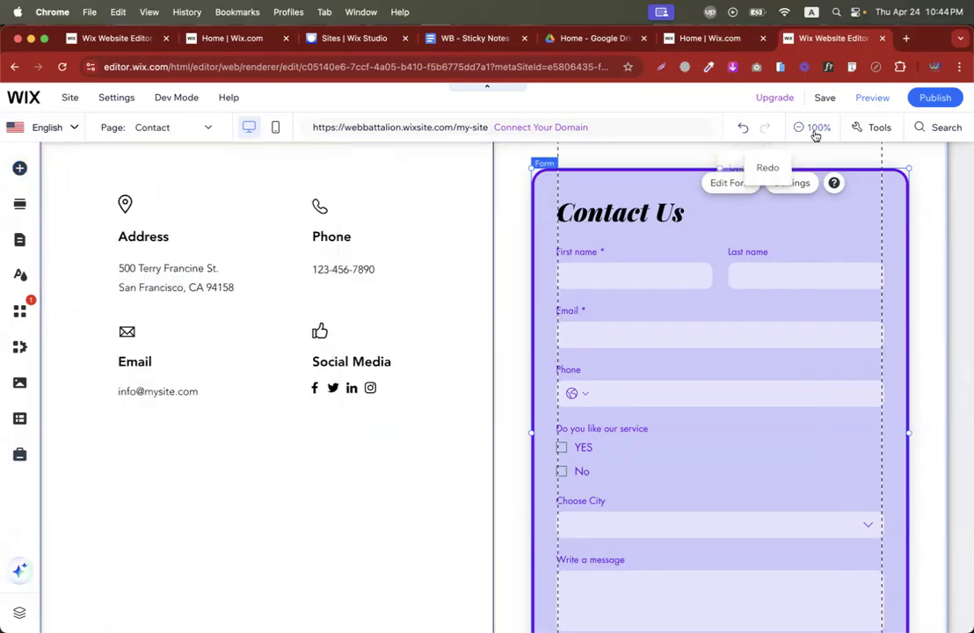
click(922, 130)
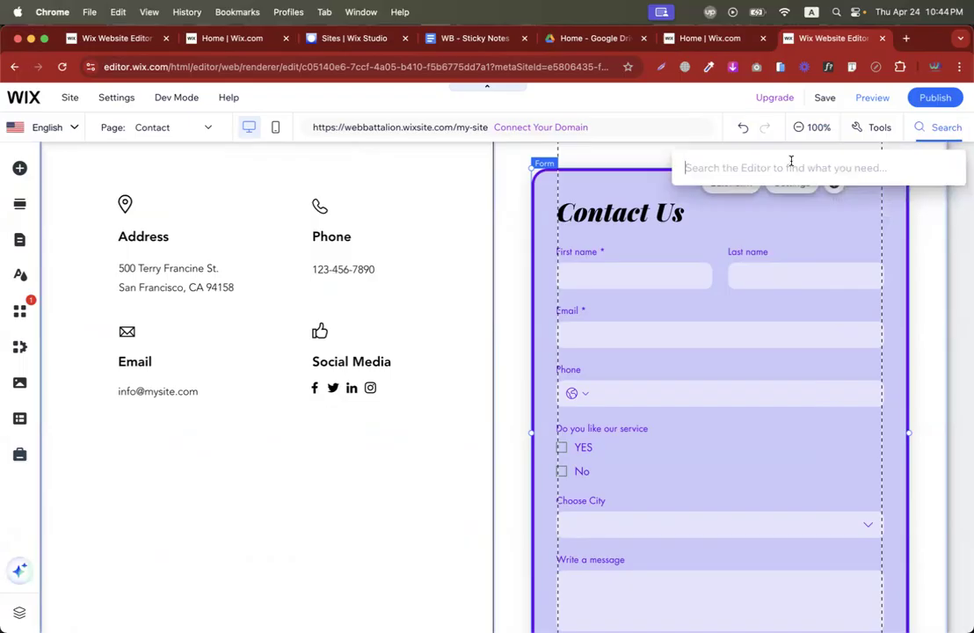
text(lightbox)
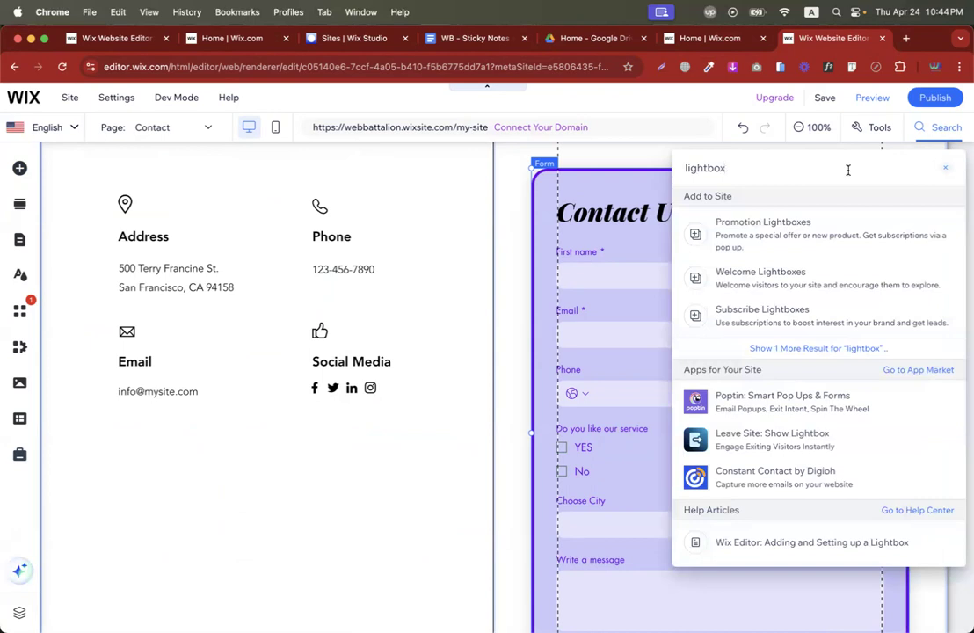
click(776, 276)
click(777, 322)
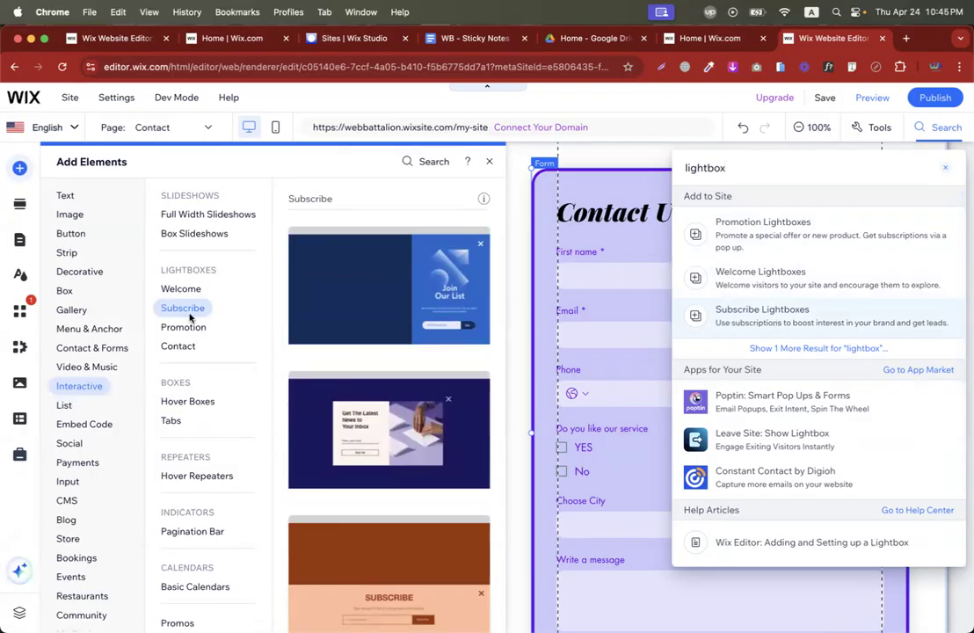
click(352, 432)
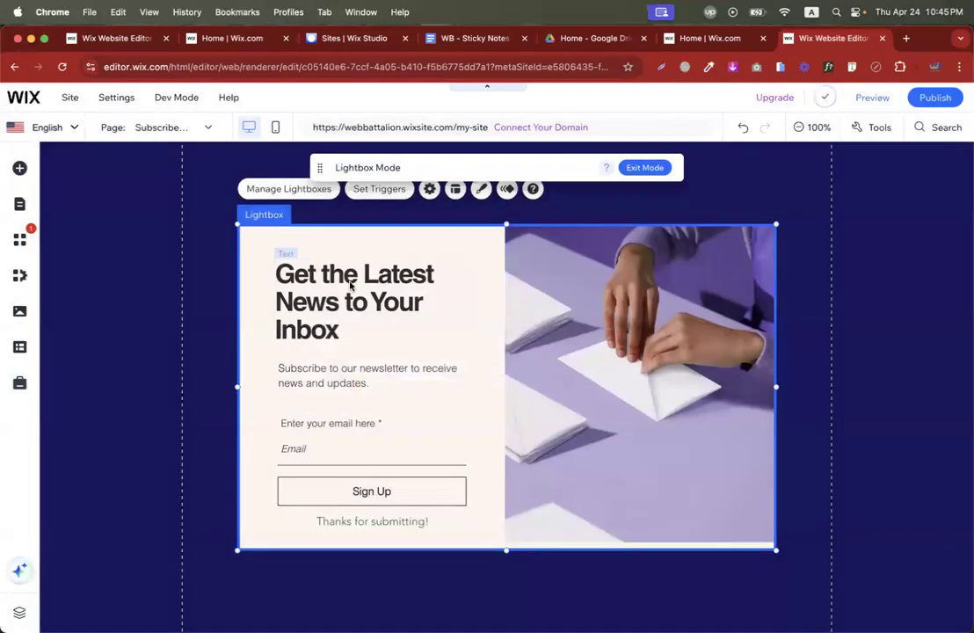
Replace the lightbox heading text with 'Subscribe Us !!'.
double_click(330, 289)
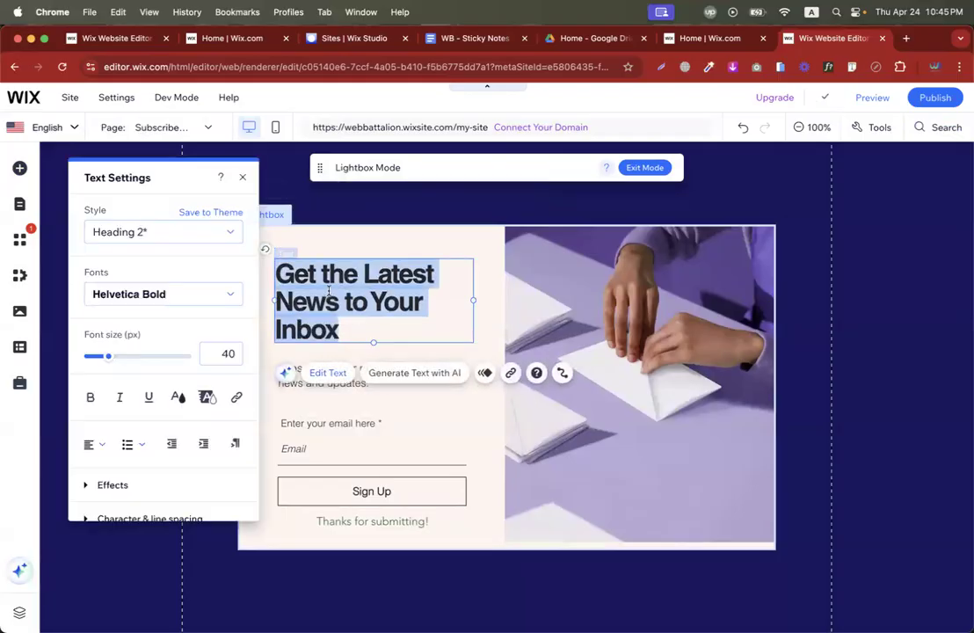
text(Subscri)
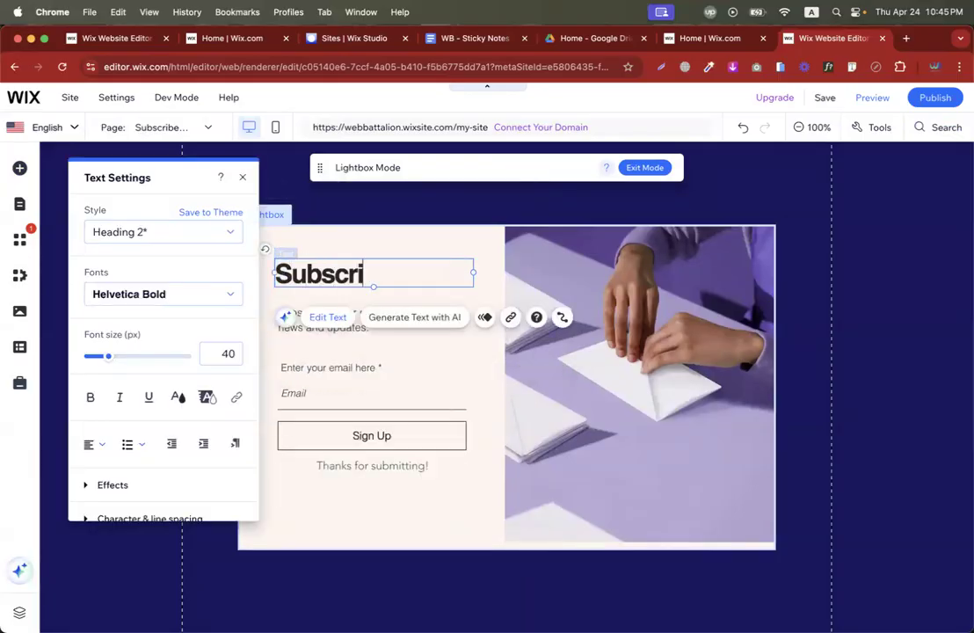
text(be Us !!)
click(362, 396)
click(391, 344)
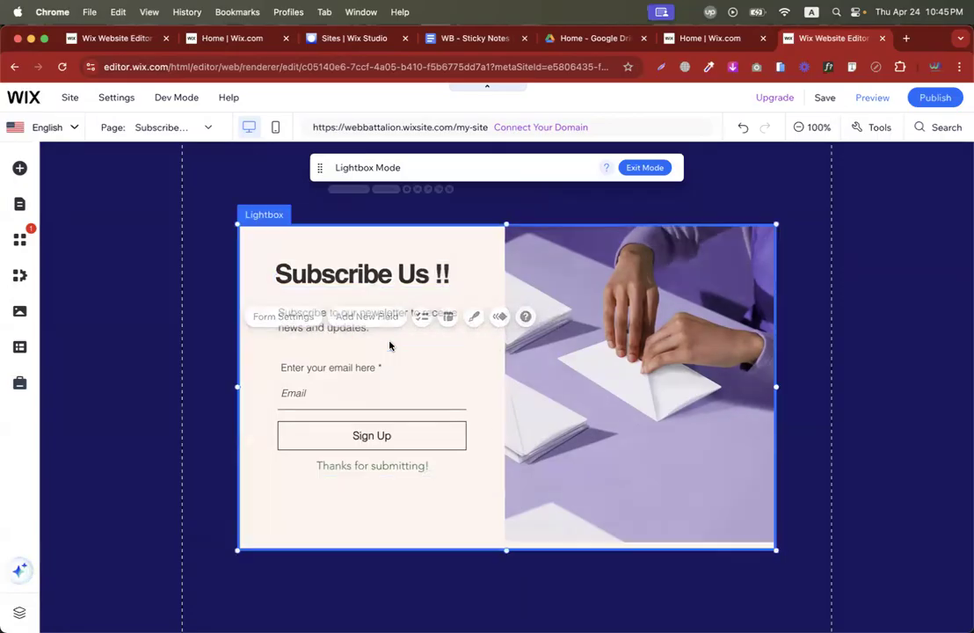
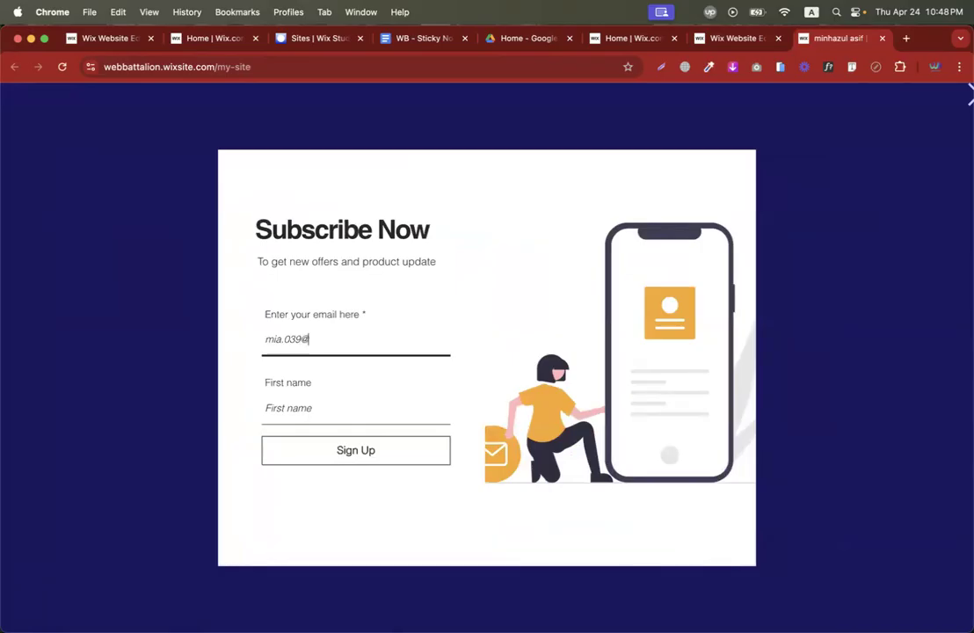
Submit the live Subscribe Now form with a test first name, then return to the editor.
click(304, 404)
text(minhaz)
click(311, 450)
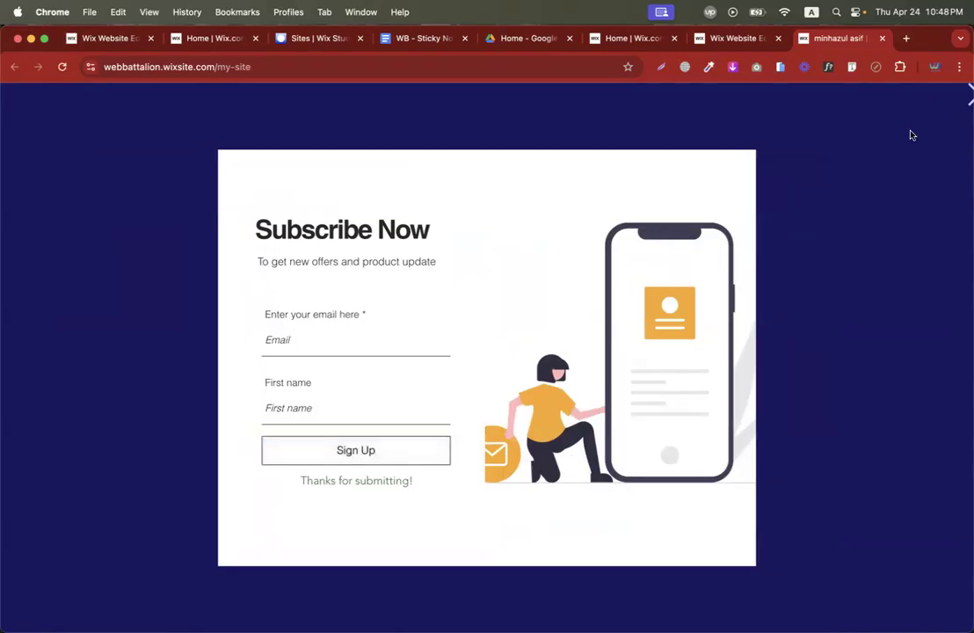
click(738, 38)
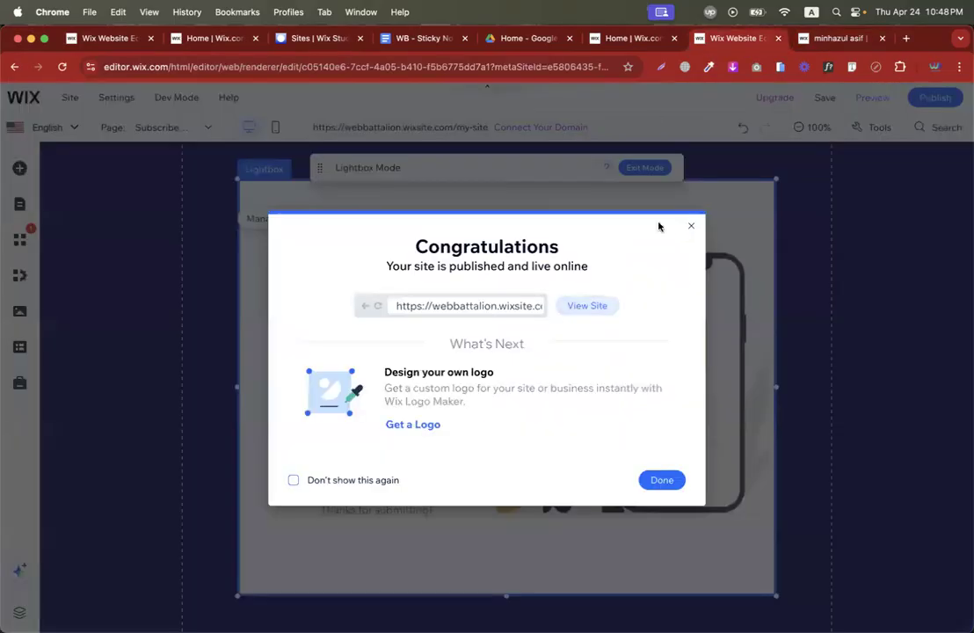
Open the dashboard's Contacts list to see the newly subscribed contact.
click(630, 37)
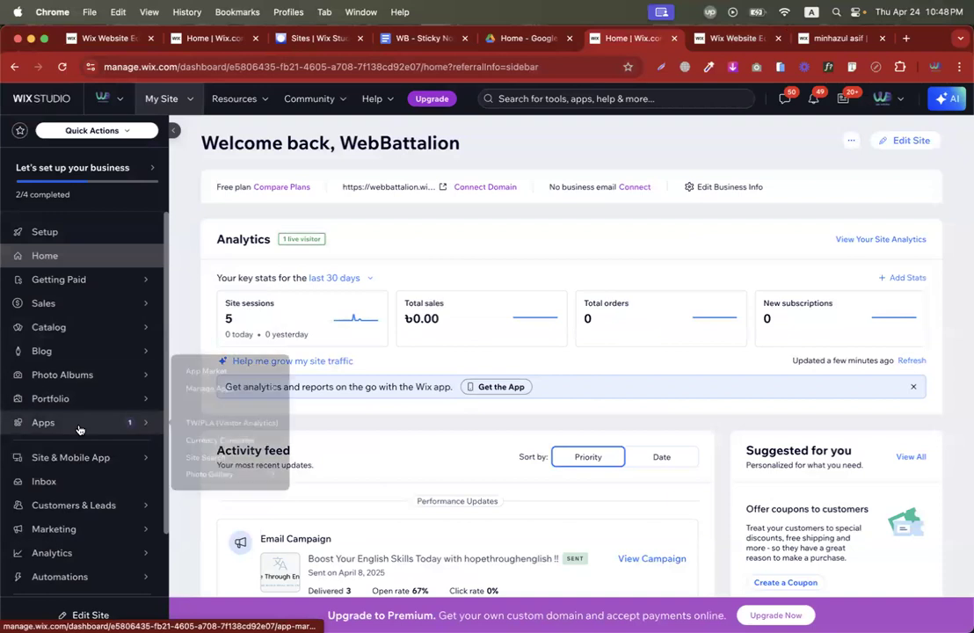
scroll(77, 475, down, 2)
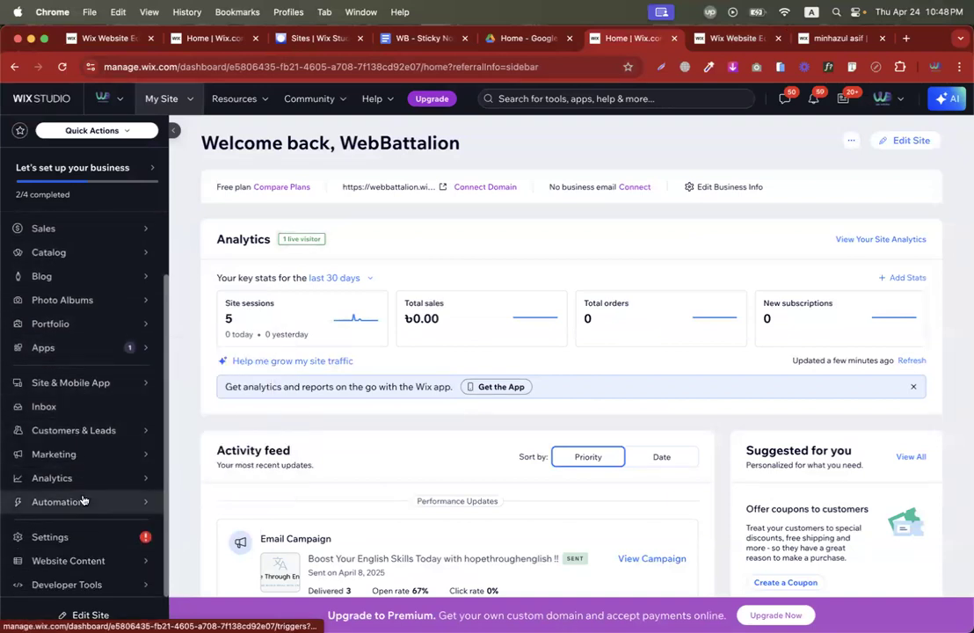
mouse_move(62, 430)
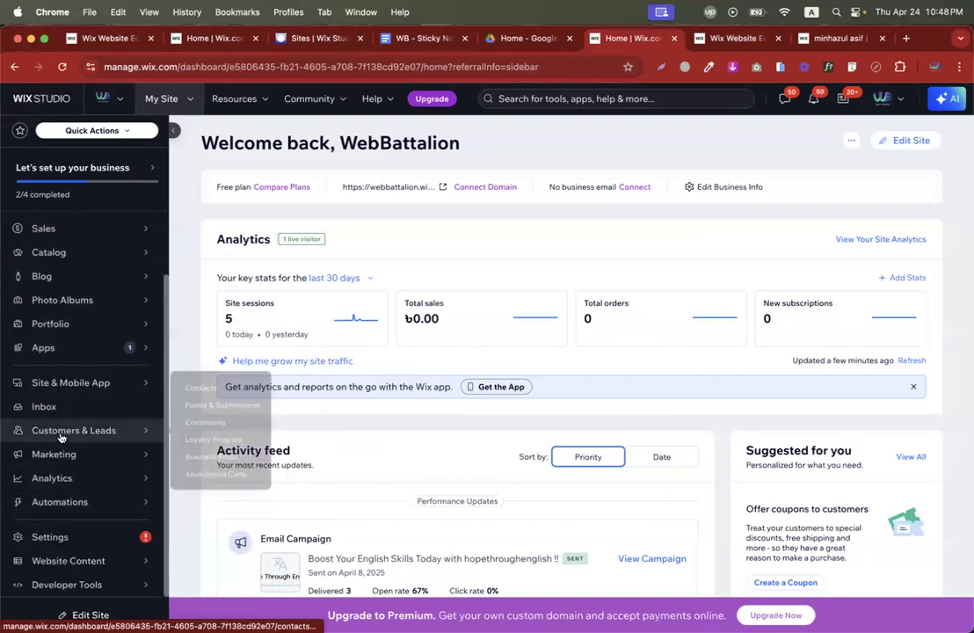
click(186, 385)
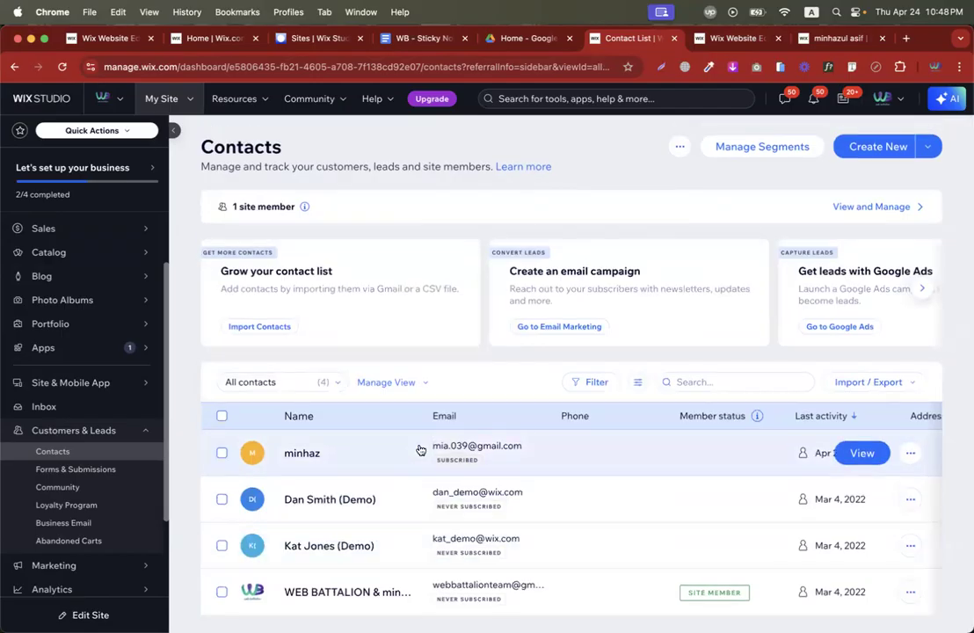
Visit the empty Abandoned Carts page, then open Automations from the sidebar.
scroll(122, 379, down, 3)
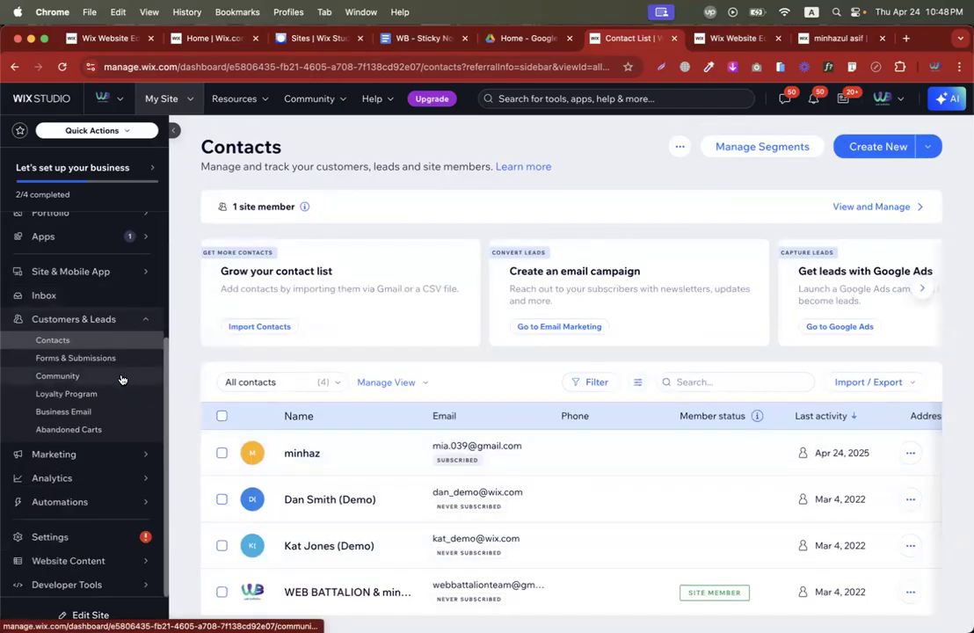
click(75, 429)
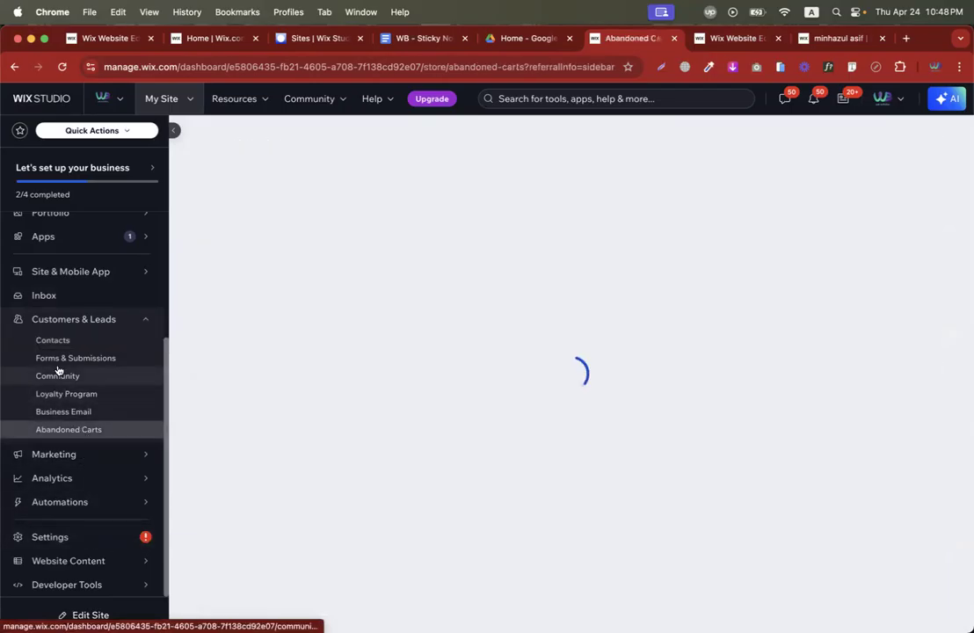
mouse_move(91, 455)
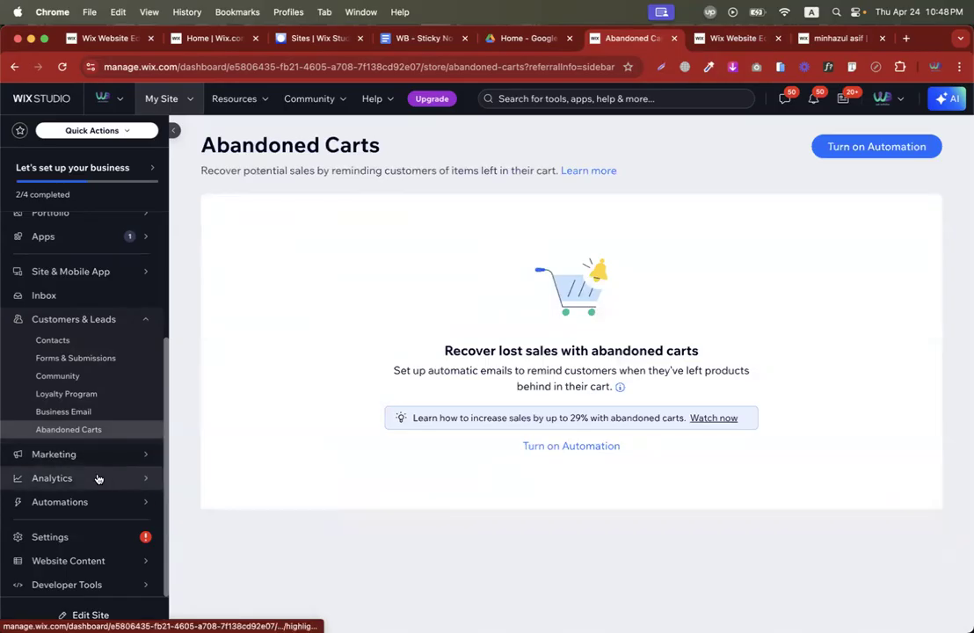
mouse_move(98, 478)
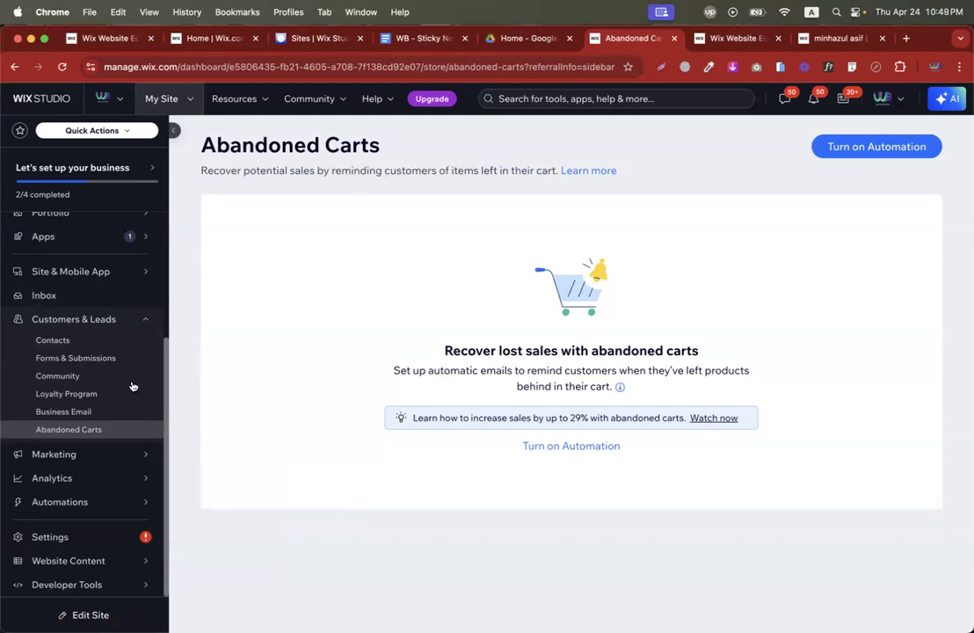
mouse_move(52, 463)
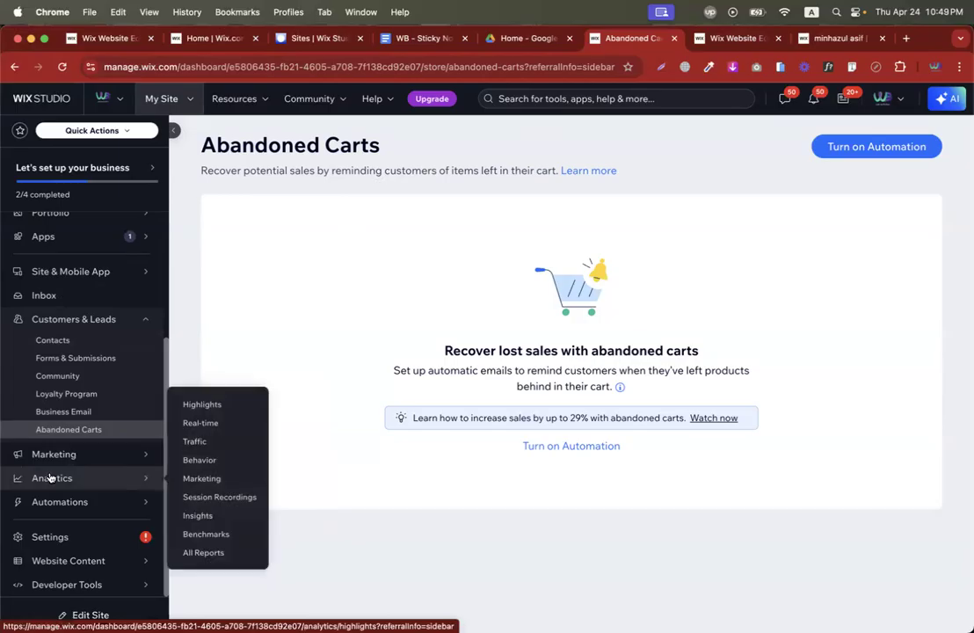
mouse_move(54, 501)
click(195, 493)
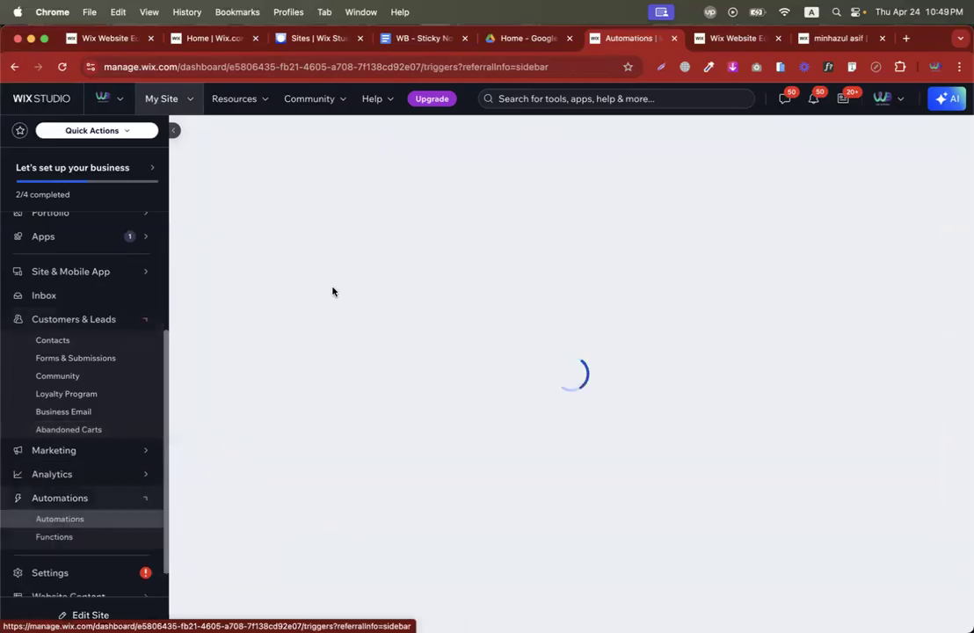
Check the WiX Email Marketing topic in cell E7 of the course plan spreadsheet.
key(ctrl+Left)
key(ctrl+Left)
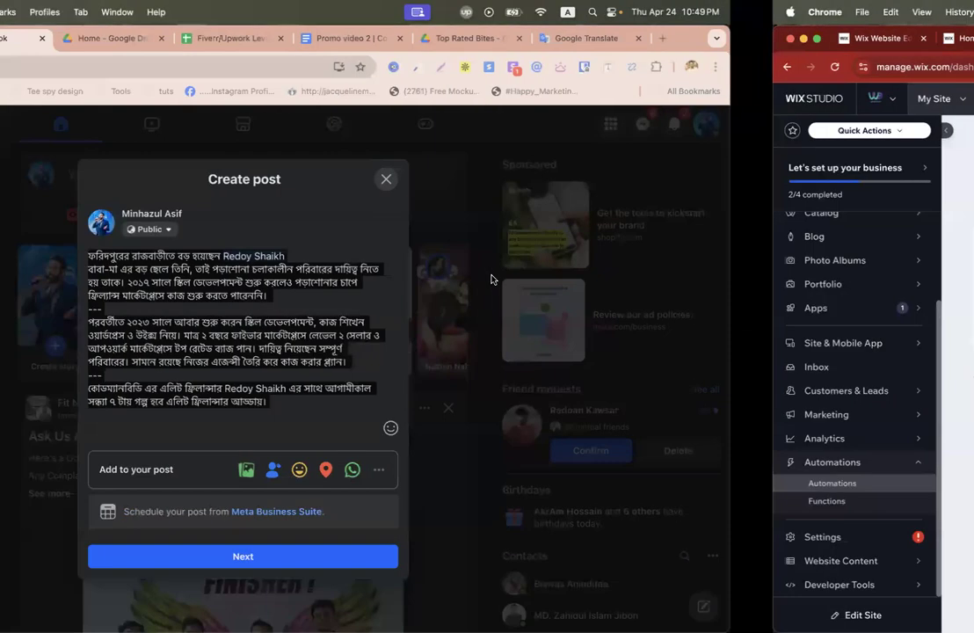
click(619, 339)
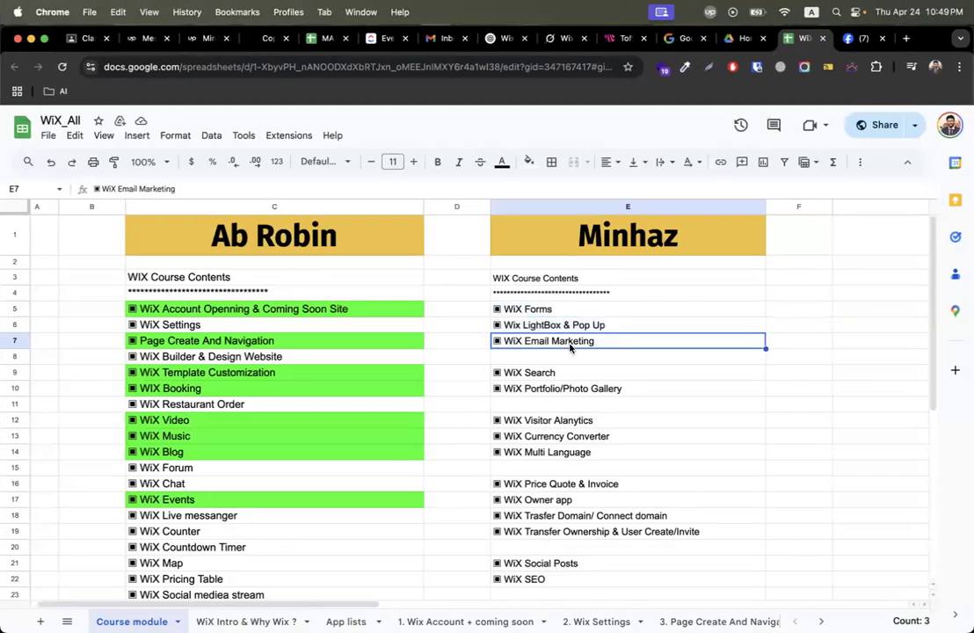
key(super+c)
key(ctrl+Right)
key(ctrl+Right)
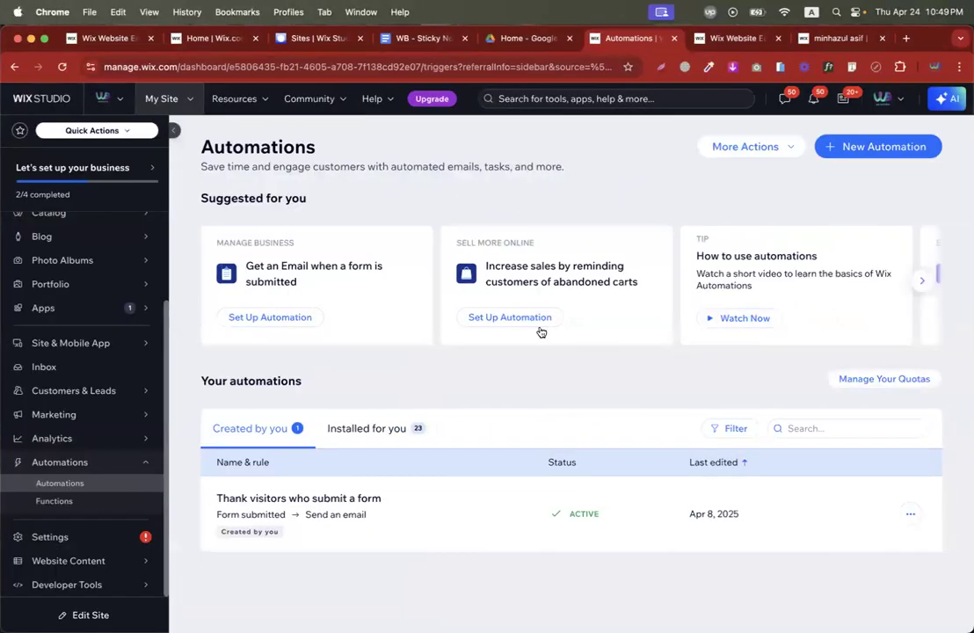
Edit the 'Thank visitors who submit a form' automation and inspect its trigger and email action.
mouse_move(735, 491)
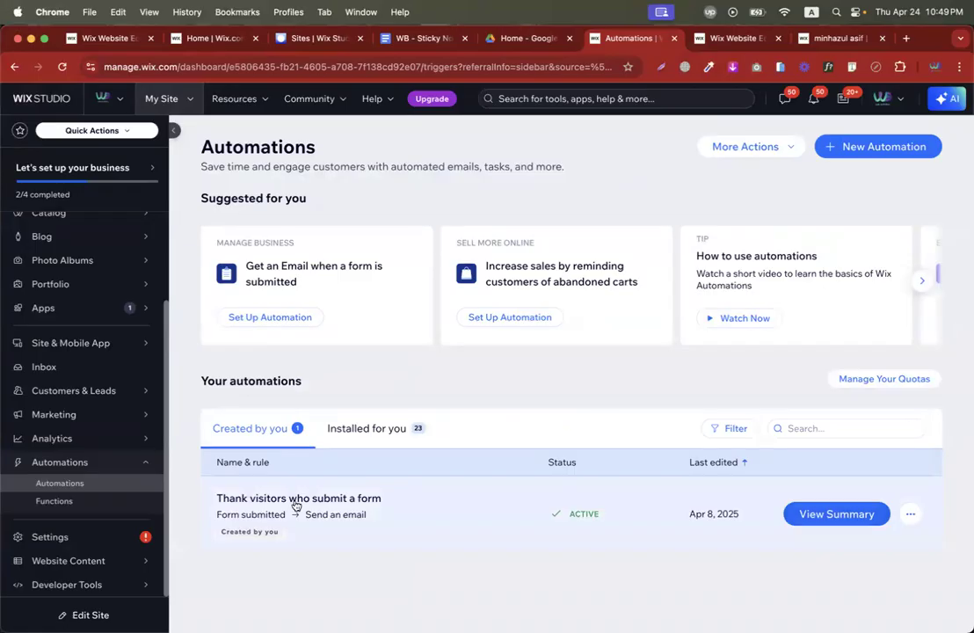
triple_click(245, 501)
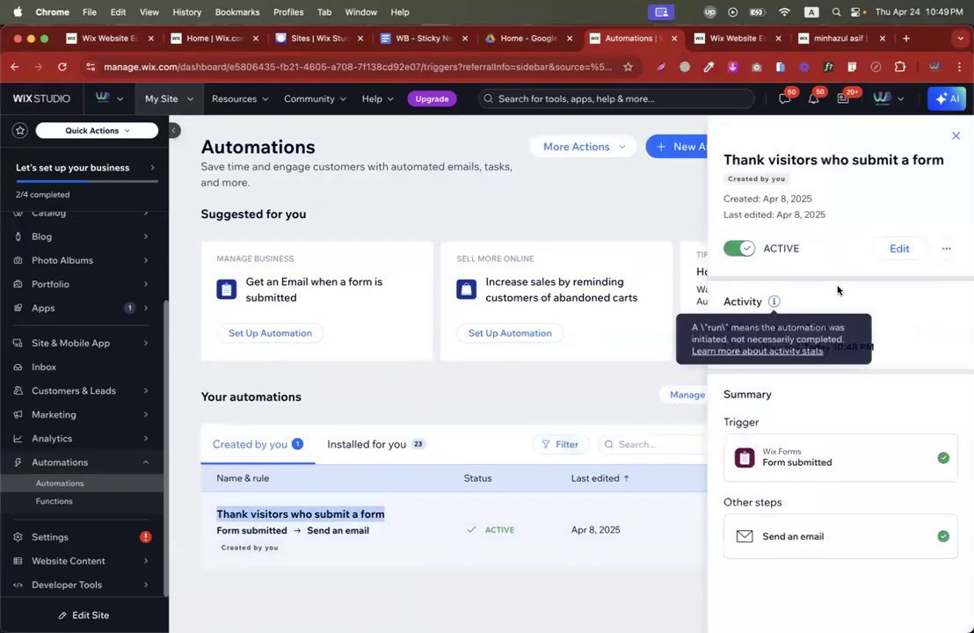
click(899, 248)
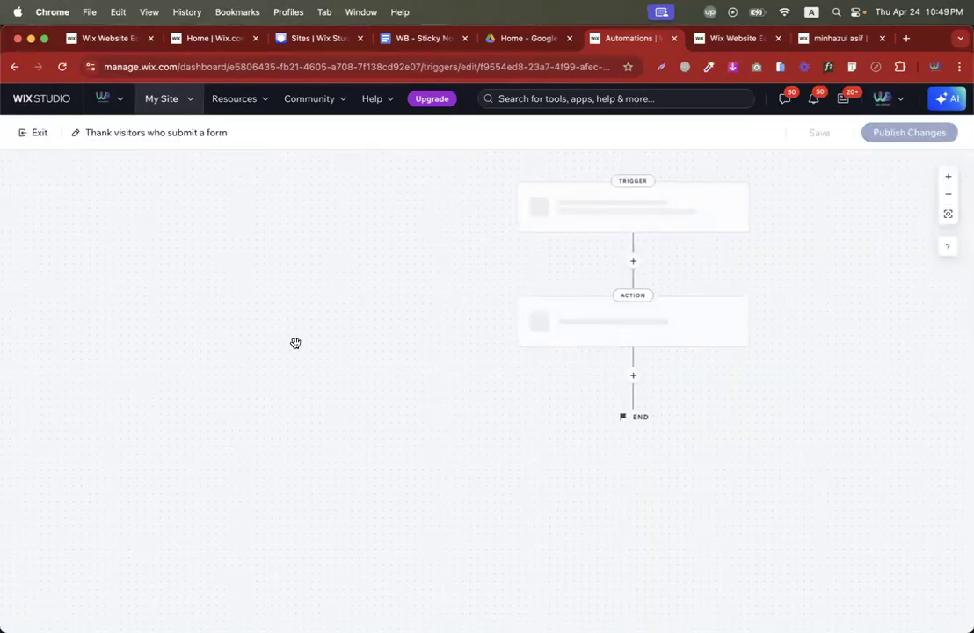
click(477, 210)
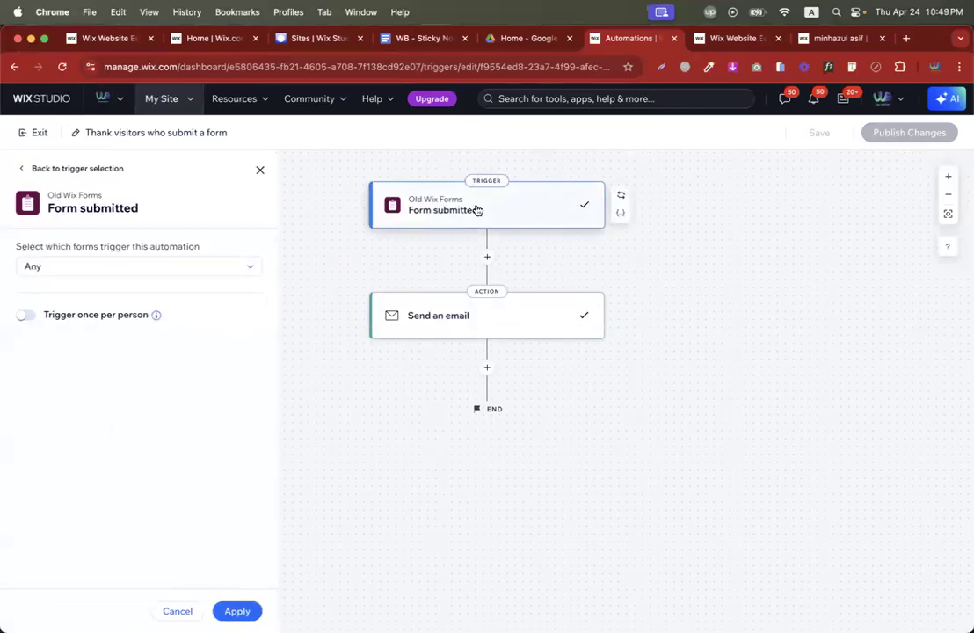
click(510, 319)
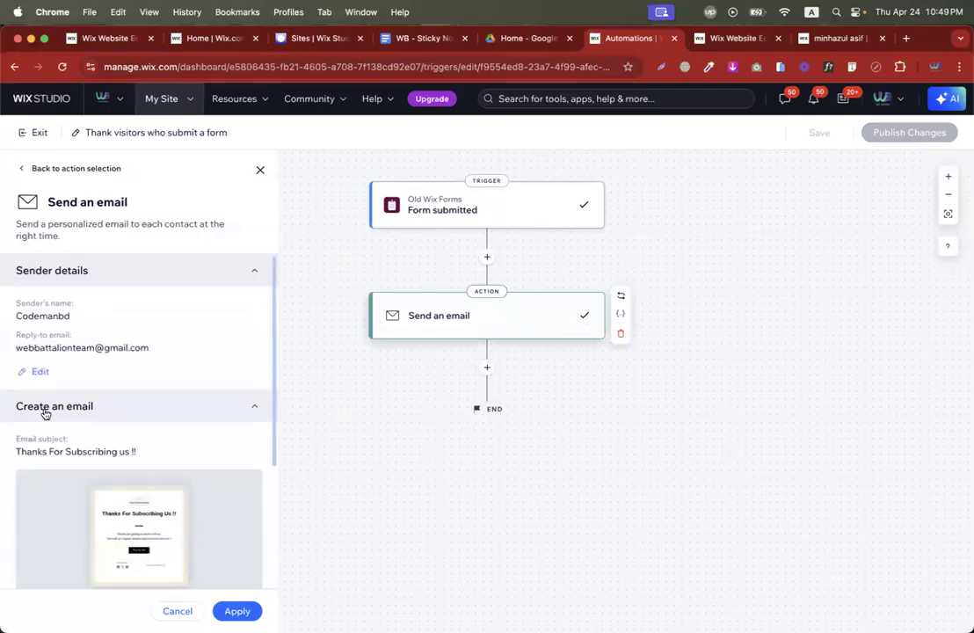
Open the automation's 'Thanks For Subscribing us !!' email template for editing.
scroll(66, 385, down, 2)
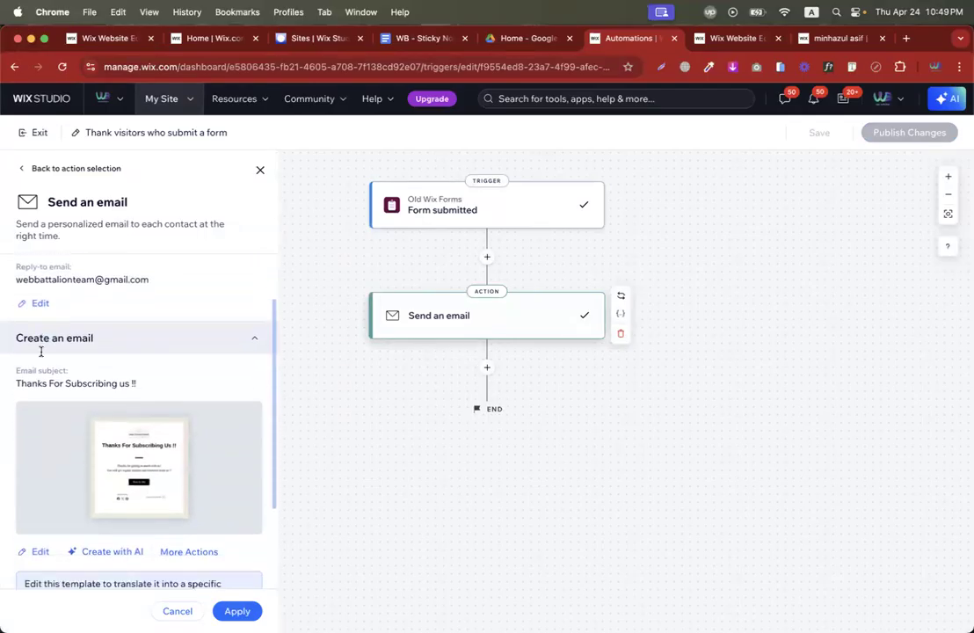
triple_click(76, 306)
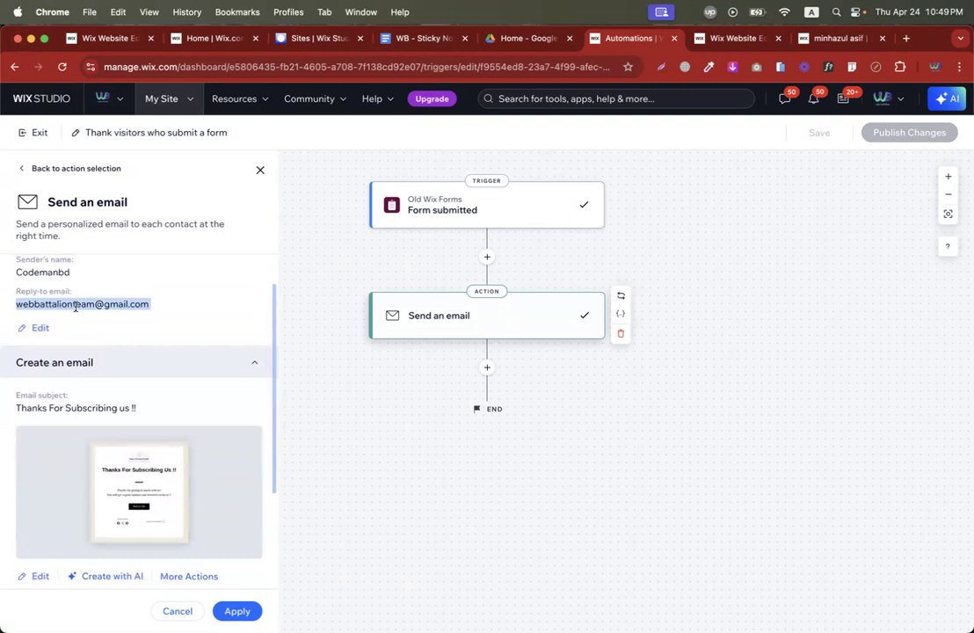
scroll(104, 346, down, 5)
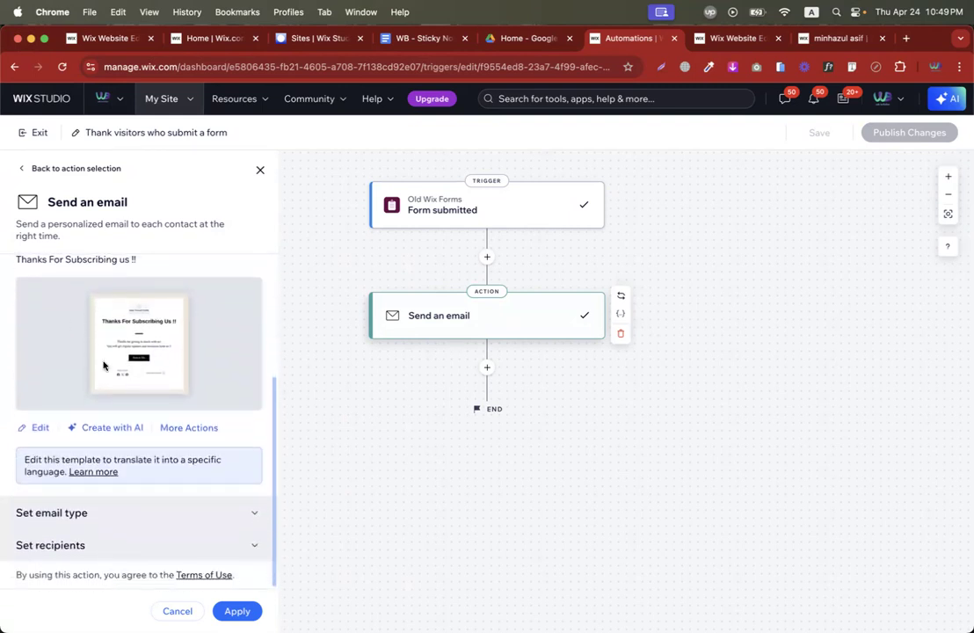
click(29, 428)
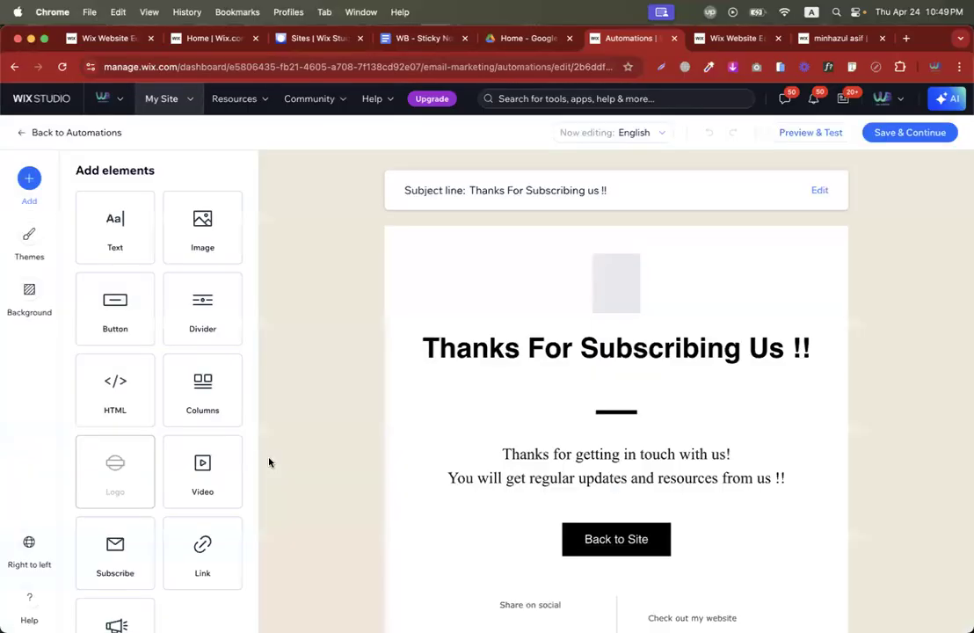
Review the email's logo, heading, body text, Back to Site button and footer blocks.
click(648, 305)
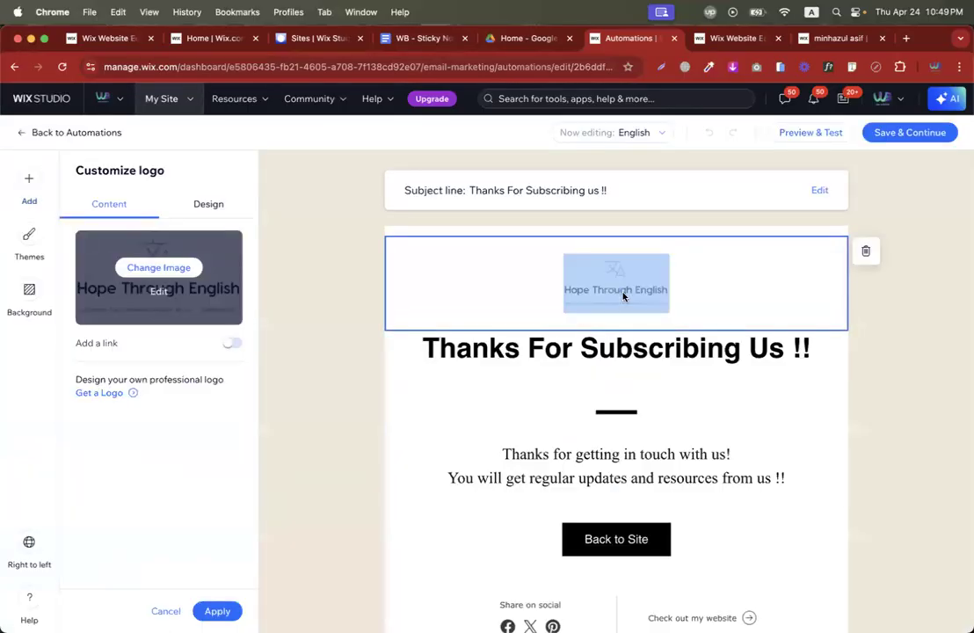
click(542, 355)
triple_click(541, 356)
scroll(542, 355, down, 2)
click(538, 394)
triple_click(538, 394)
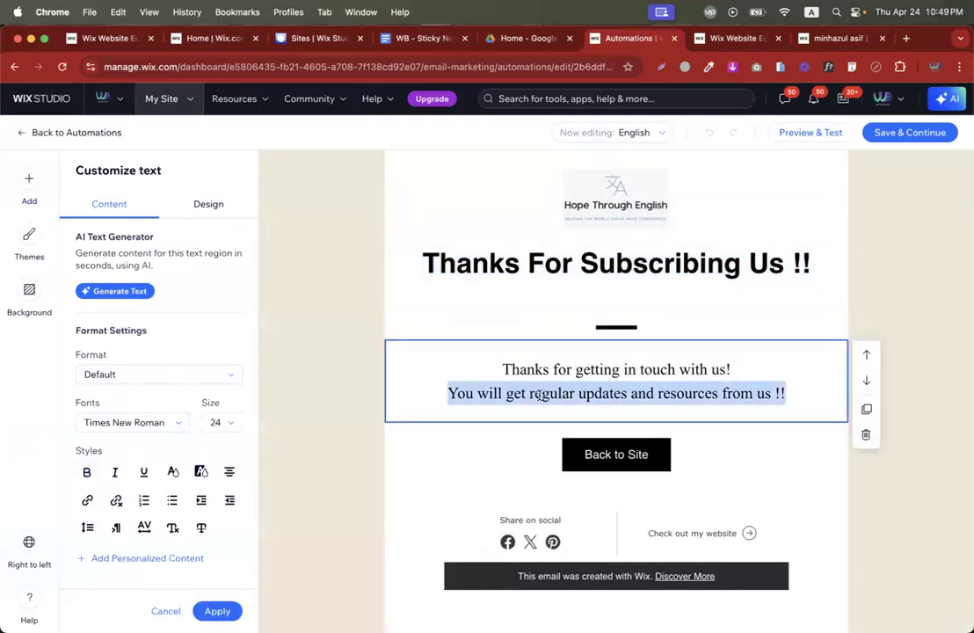
click(538, 394)
scroll(483, 483, down, 1)
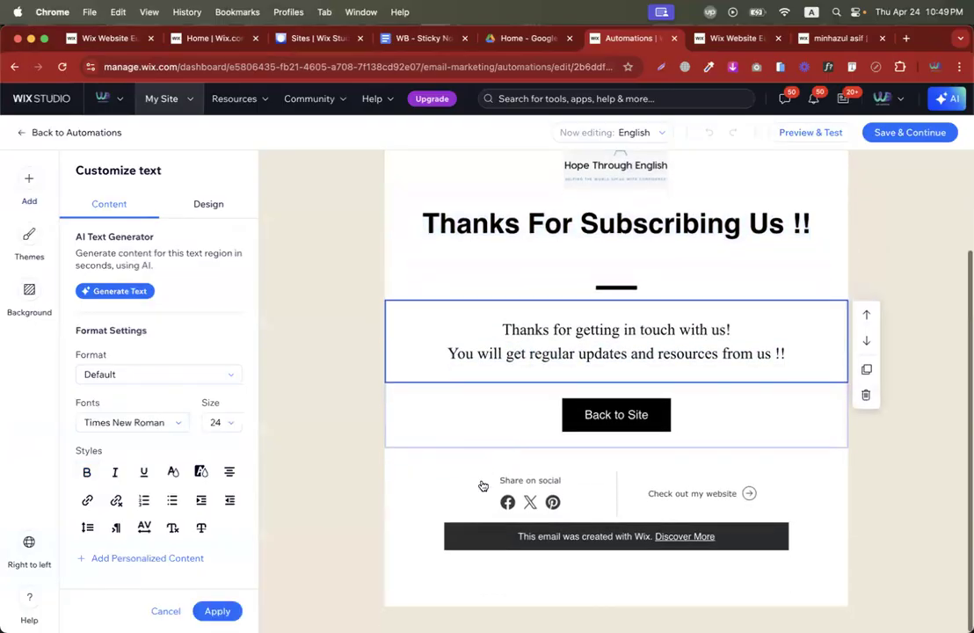
click(596, 425)
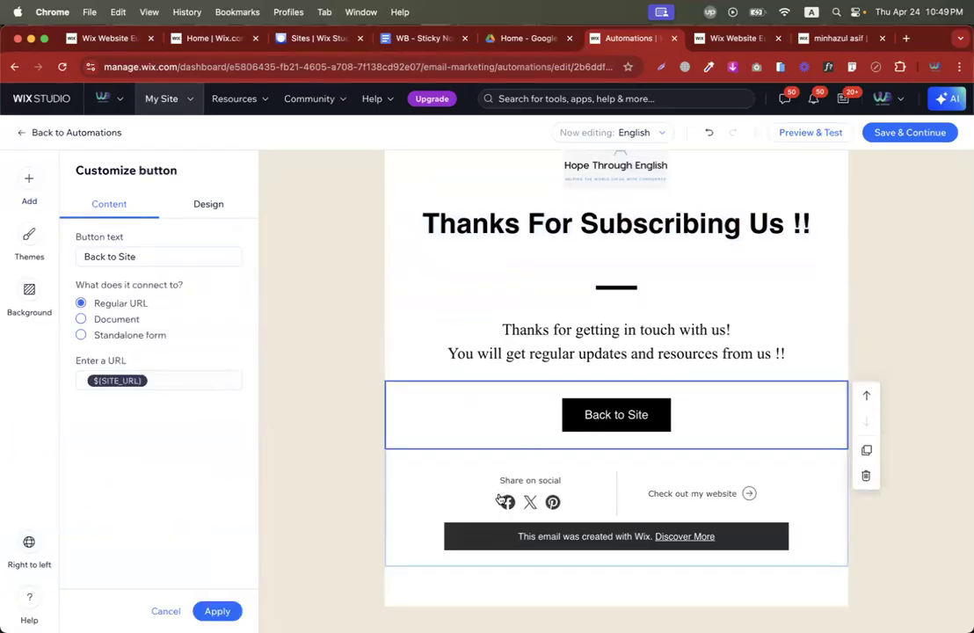
click(501, 499)
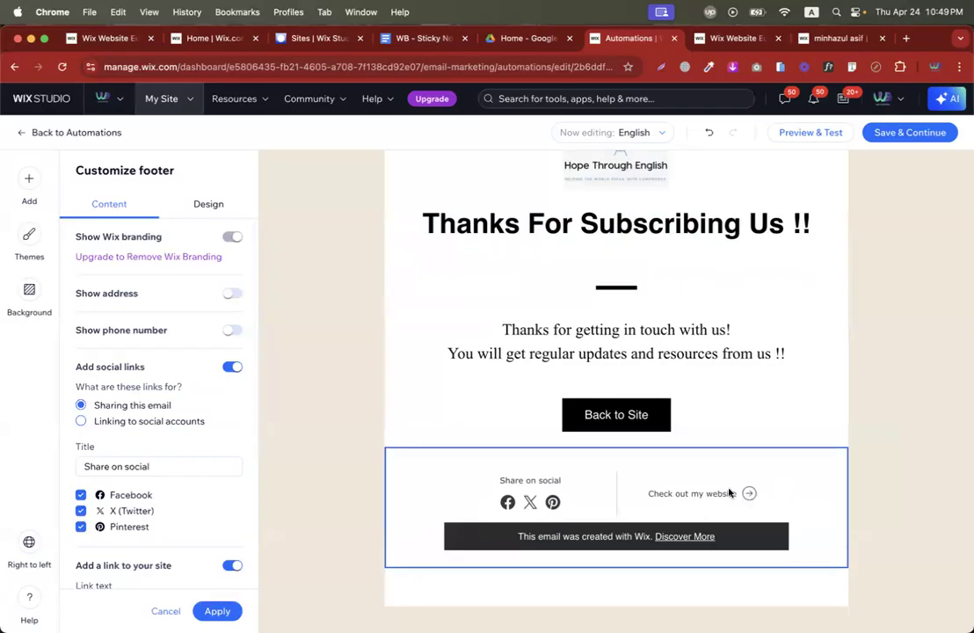
scroll(682, 422, up, 3)
click(616, 279)
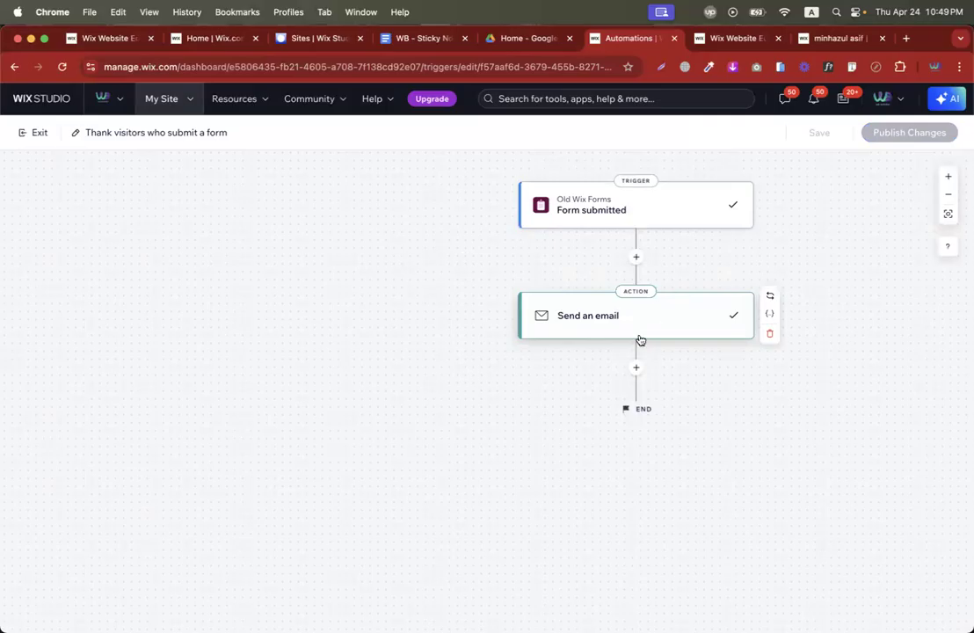
Add a 1-hour Delay step before the email action, then delete it again.
click(636, 257)
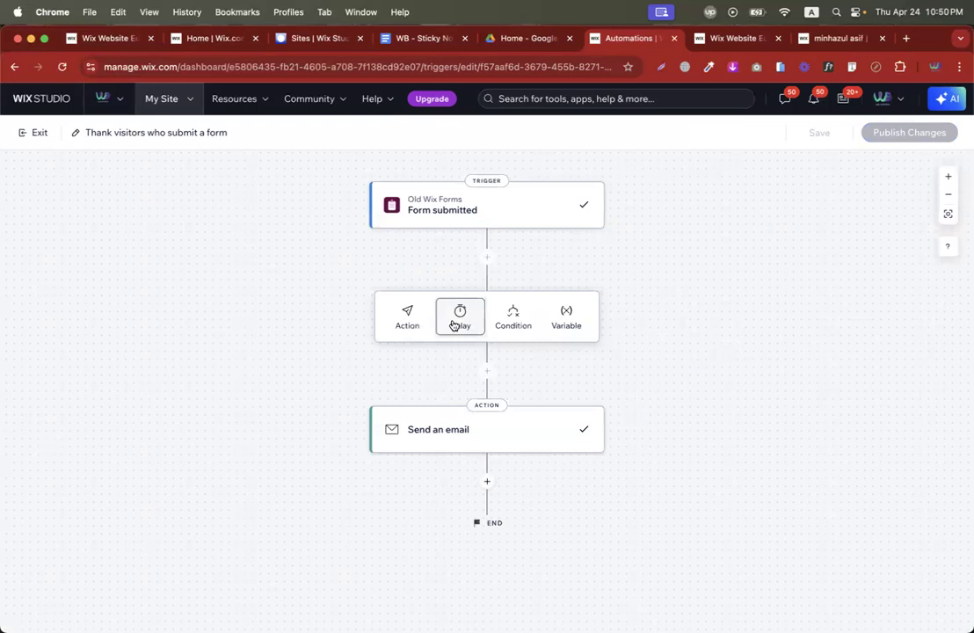
click(453, 325)
click(187, 266)
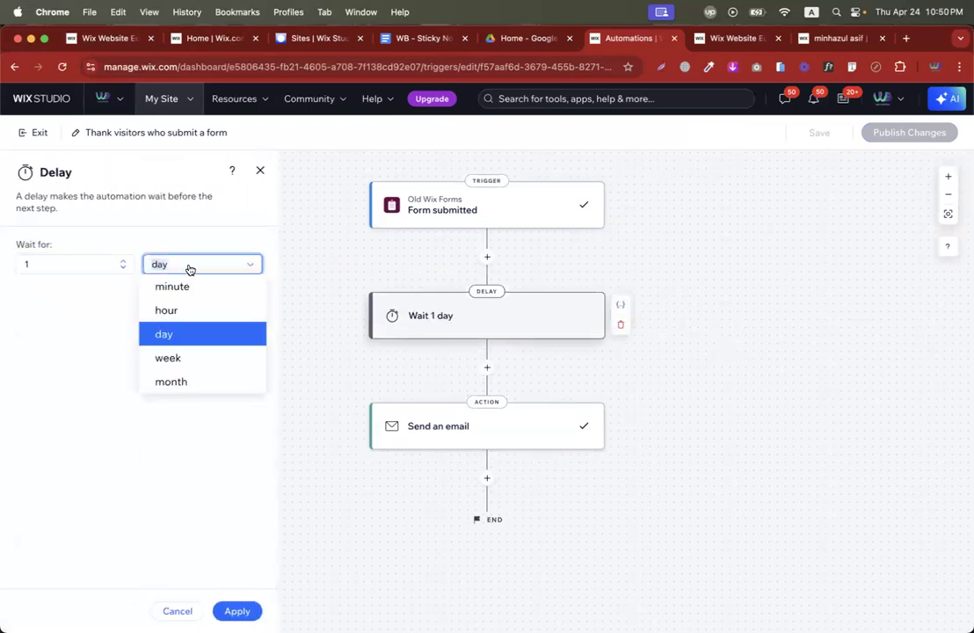
click(177, 311)
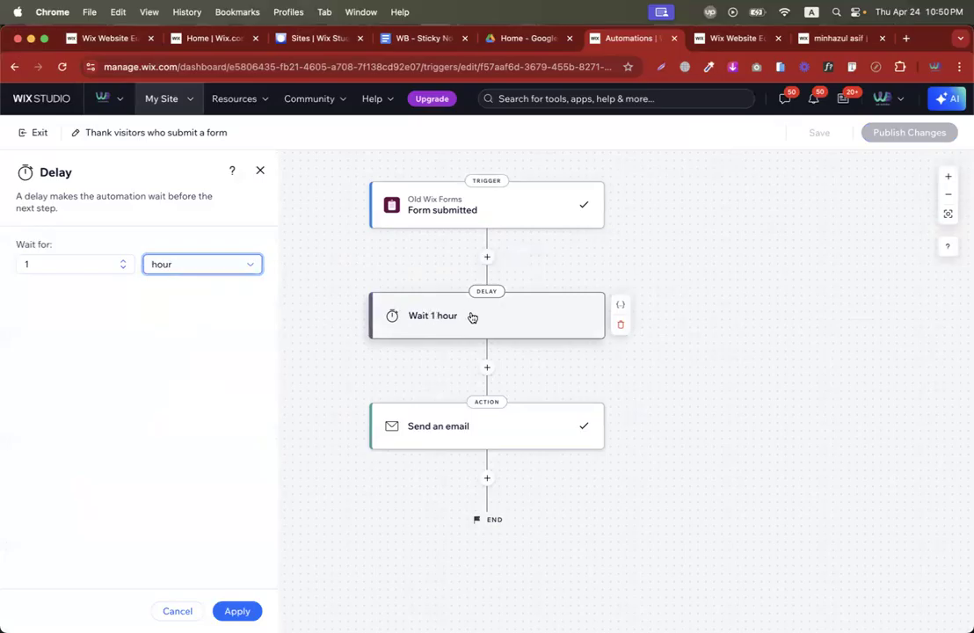
click(85, 263)
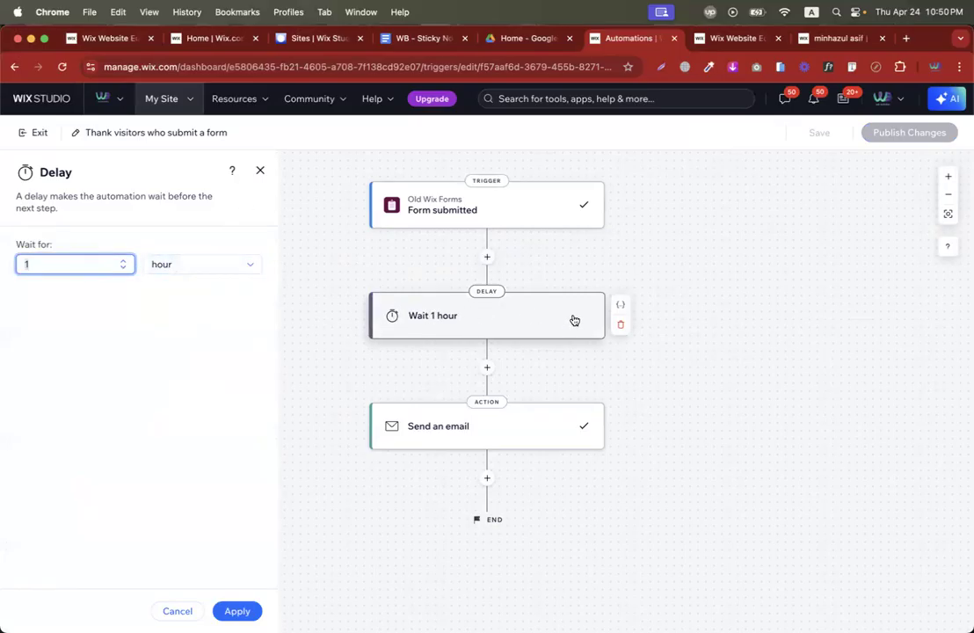
click(613, 325)
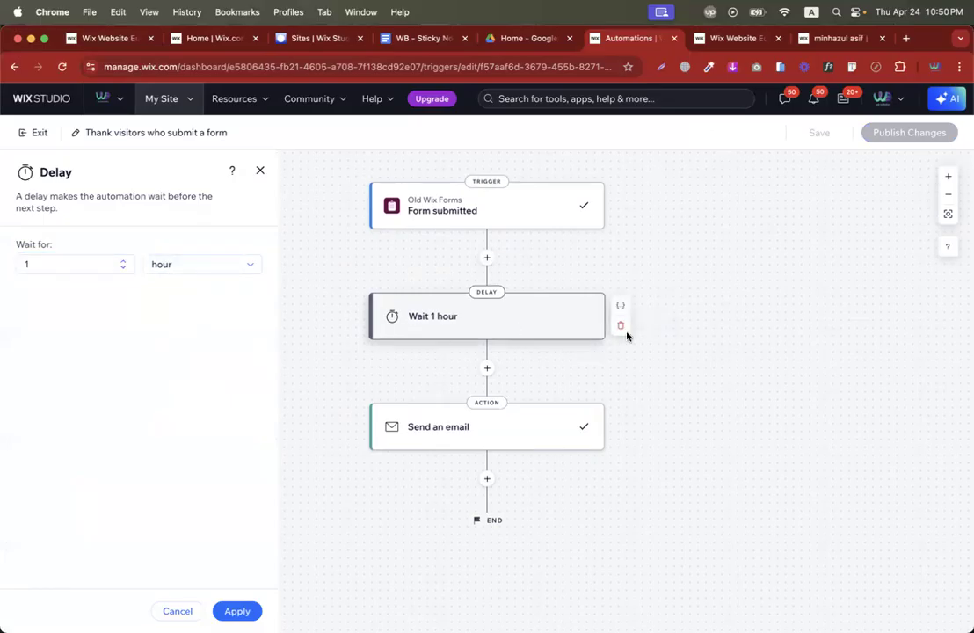
click(622, 327)
click(594, 386)
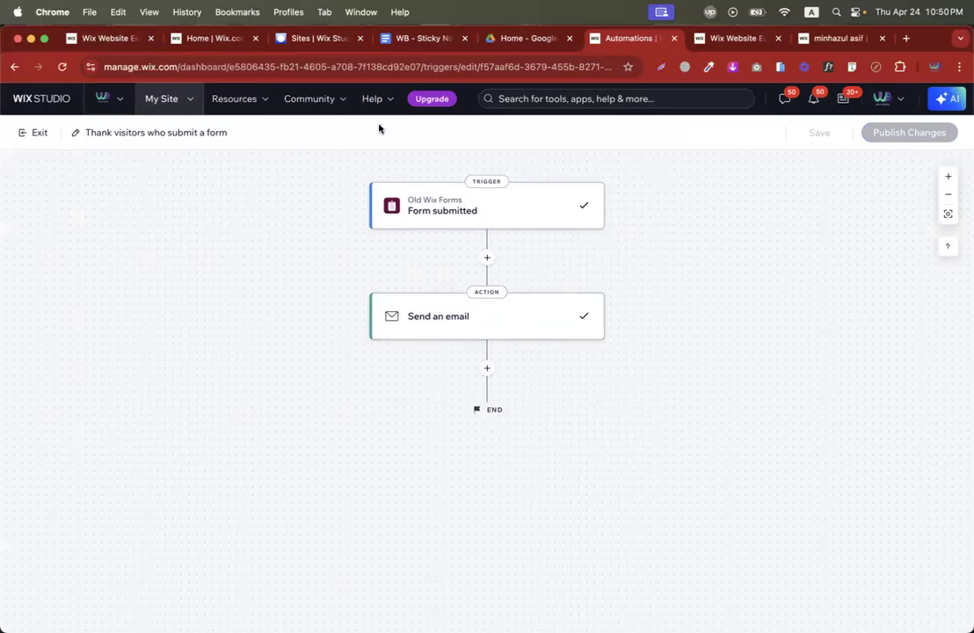
Exit to the Automations list and start setting up the first suggested form-email automation.
click(35, 133)
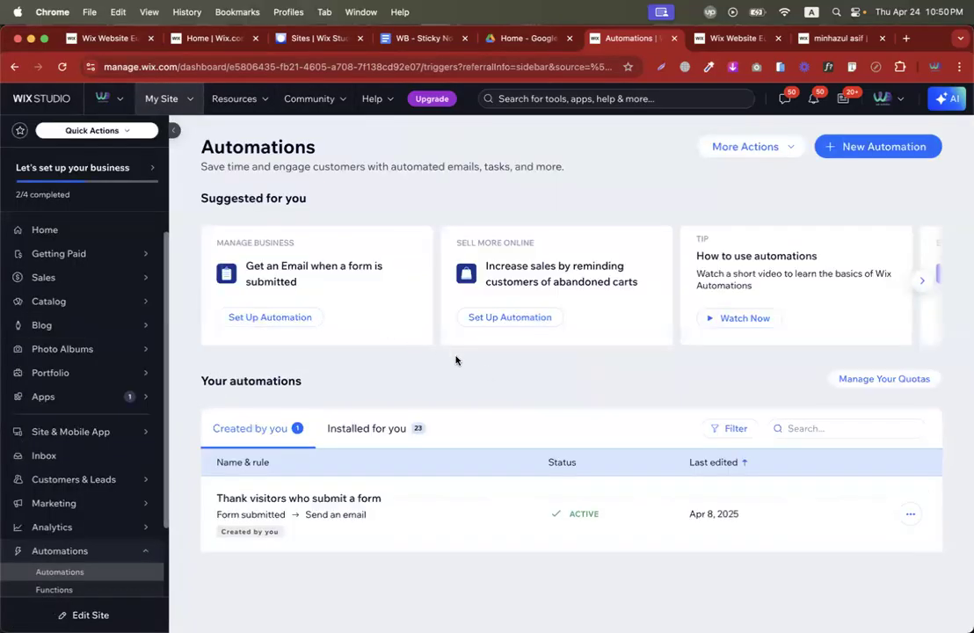
drag(244, 264, 345, 282)
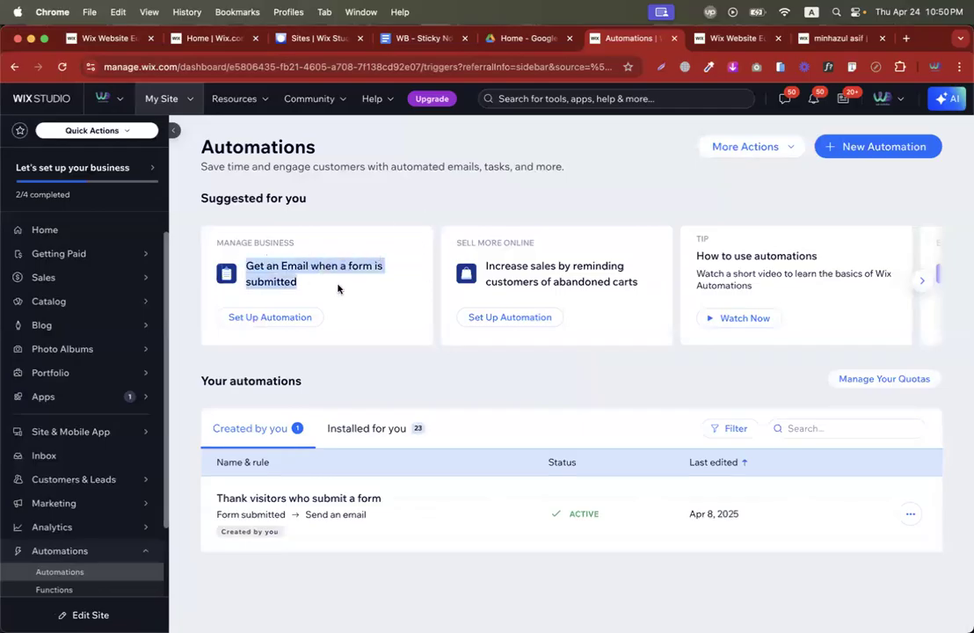
click(279, 317)
click(827, 38)
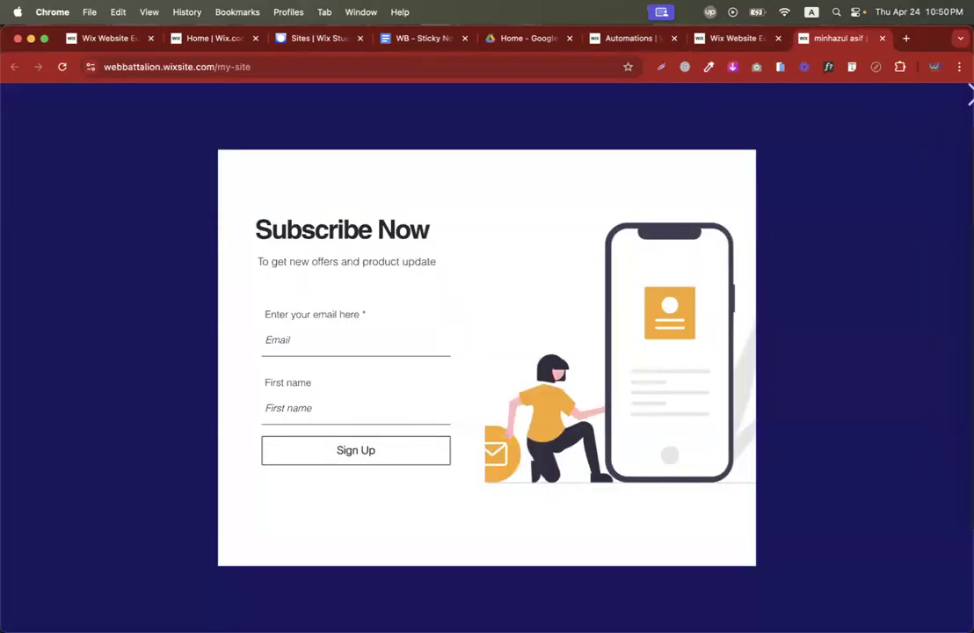
Close the Subscribe Now popup and browse the live site's Contact page.
click(968, 95)
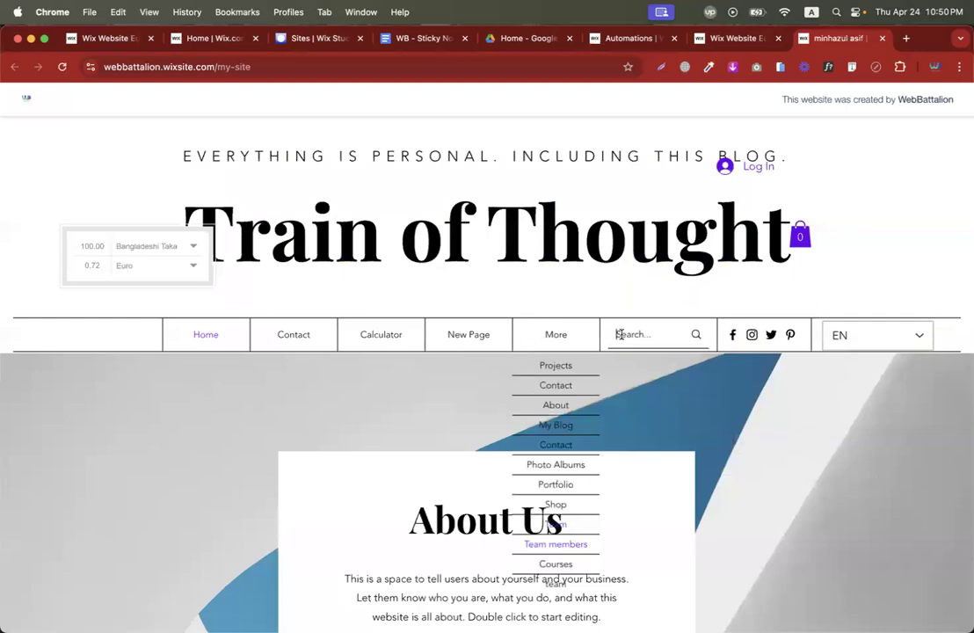
click(556, 385)
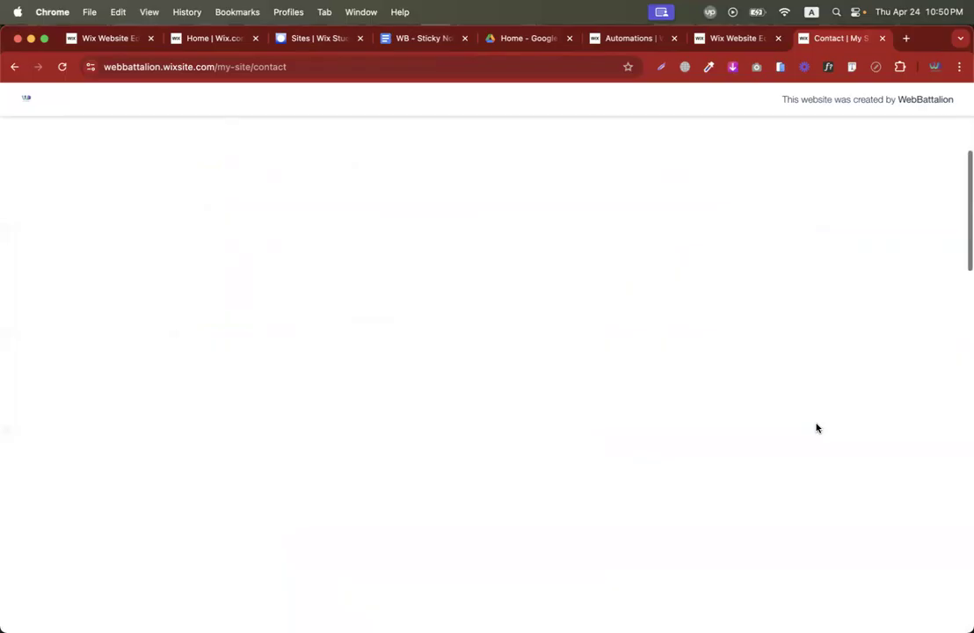
scroll(674, 398, up, 3)
scroll(674, 397, down, 18)
scroll(674, 398, up, 10)
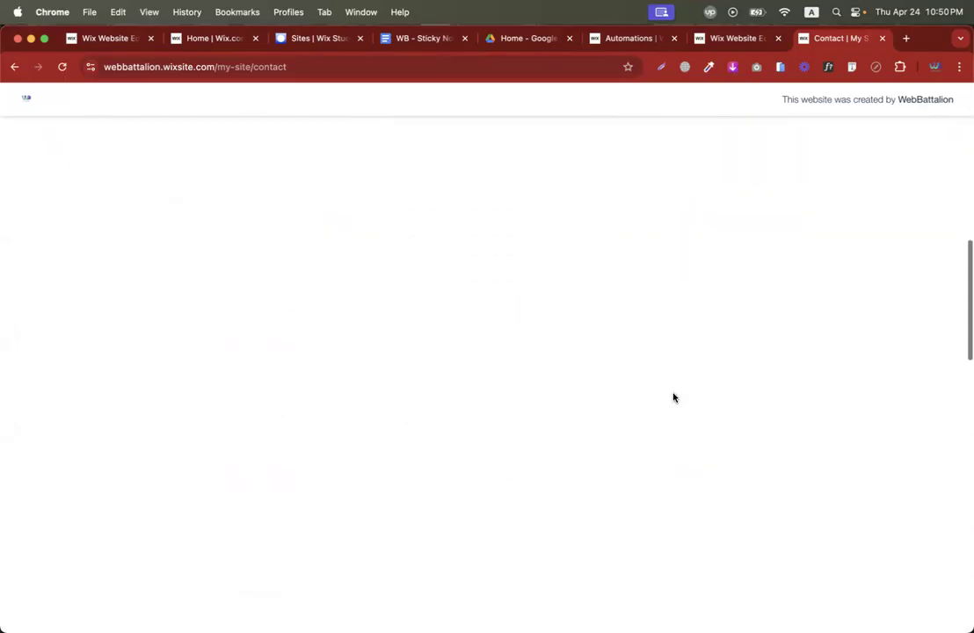
scroll(673, 397, down, 12)
scroll(673, 397, up, 10)
scroll(673, 397, up, 5)
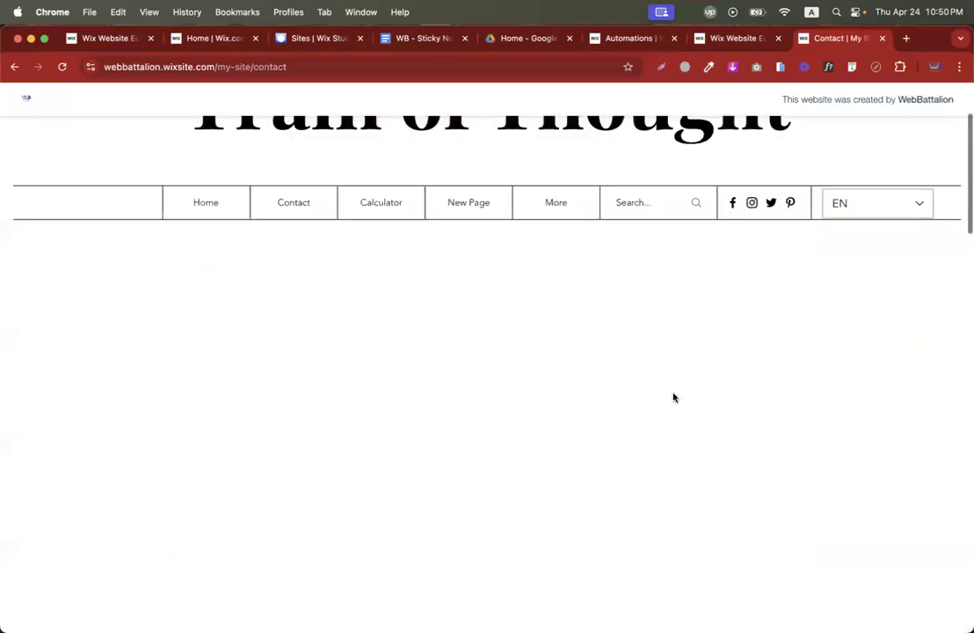
scroll(674, 396, down, 1)
mouse_move(550, 343)
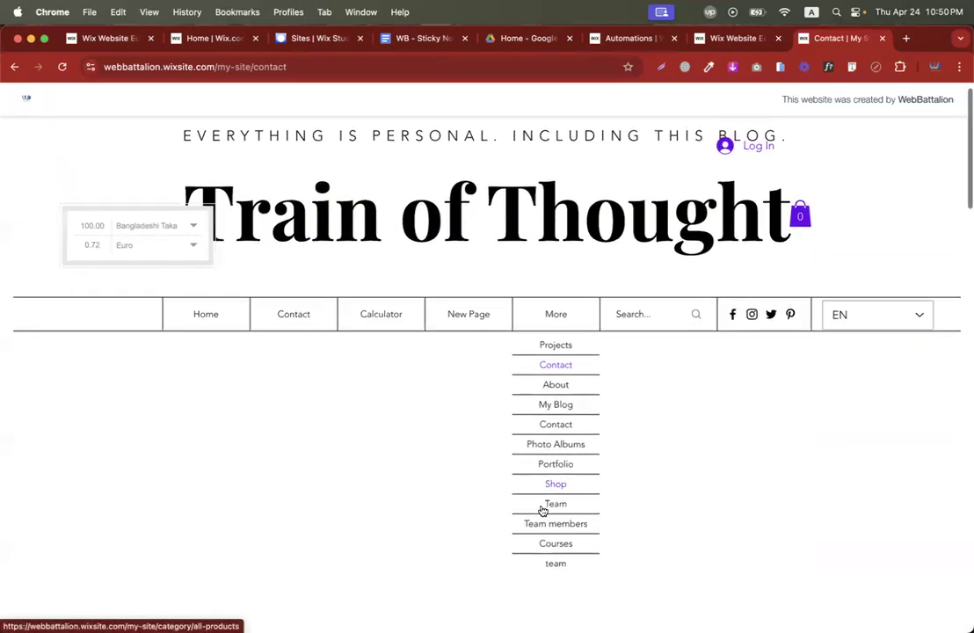
scroll(541, 511, down, 3)
scroll(552, 394, up, 3)
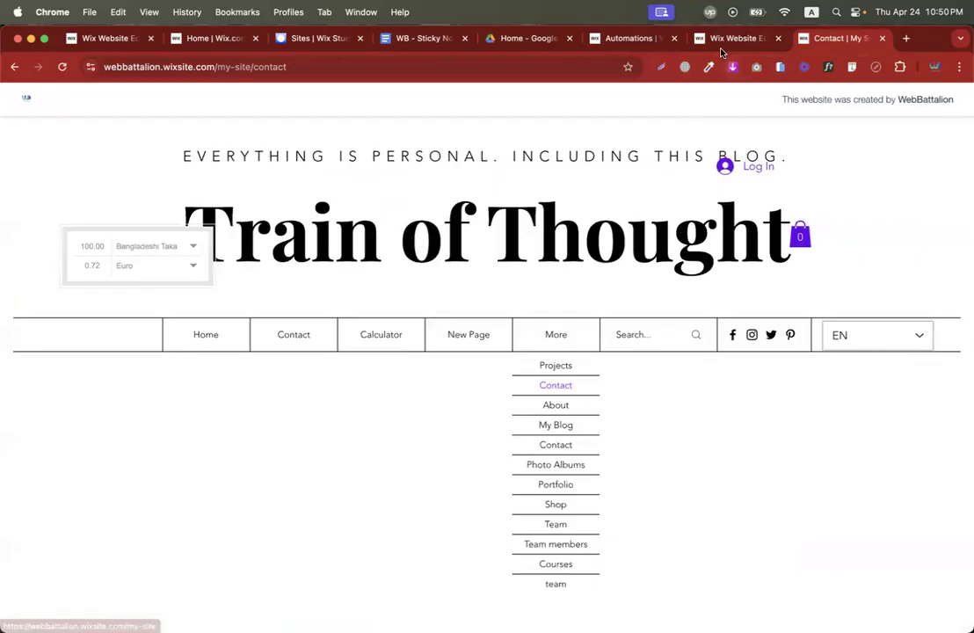
In the editor, exit Lightbox Mode and drag the second Contact page under Home.
click(726, 38)
click(669, 479)
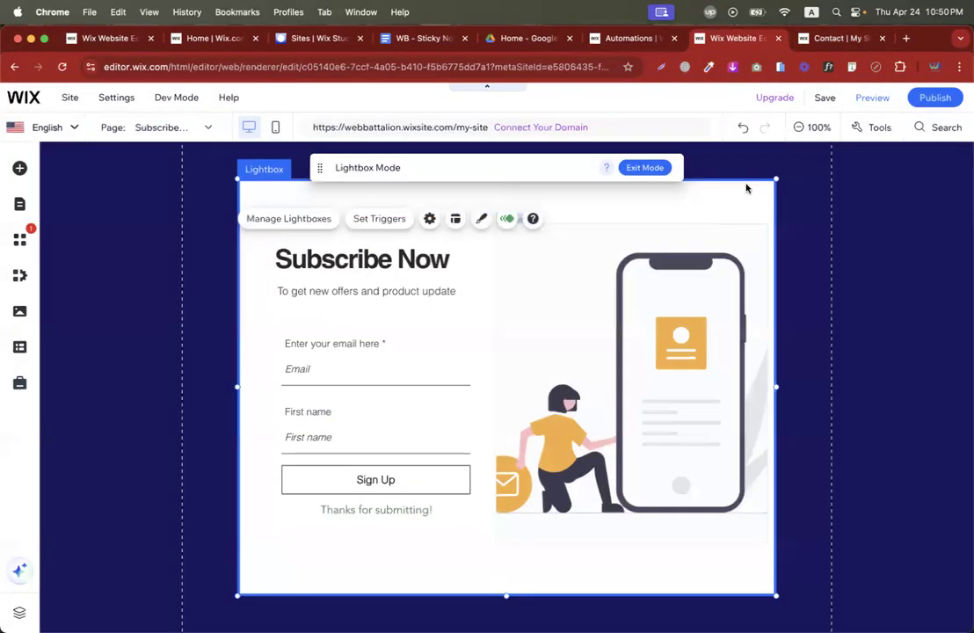
click(651, 167)
click(19, 240)
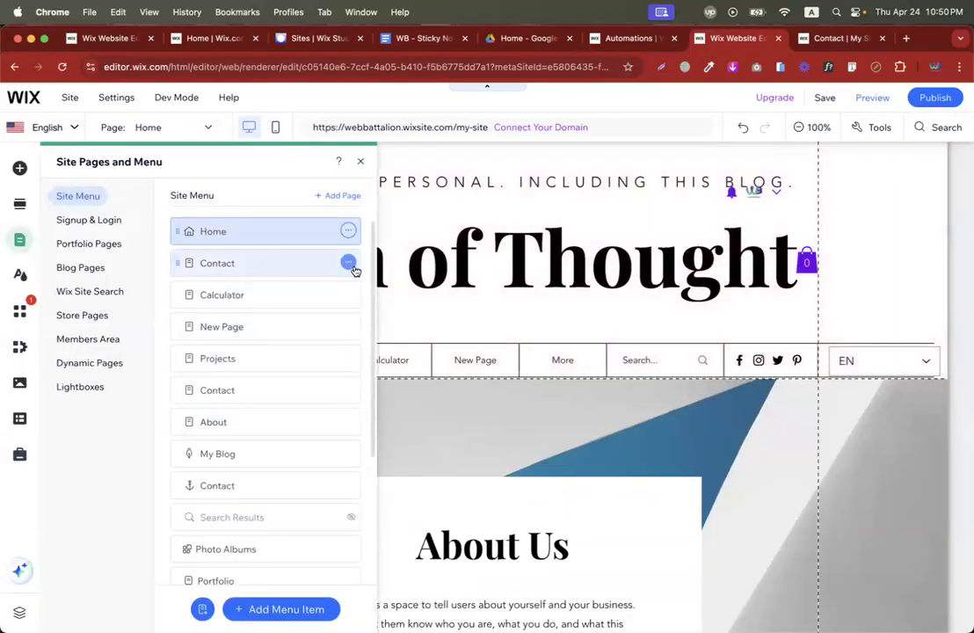
click(350, 264)
click(282, 263)
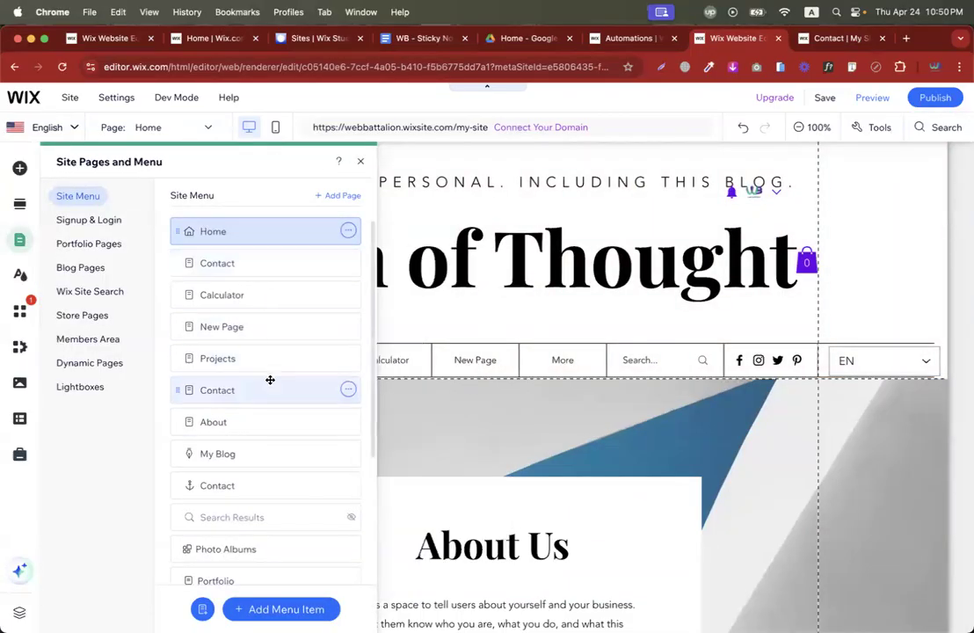
drag(270, 383, 262, 270)
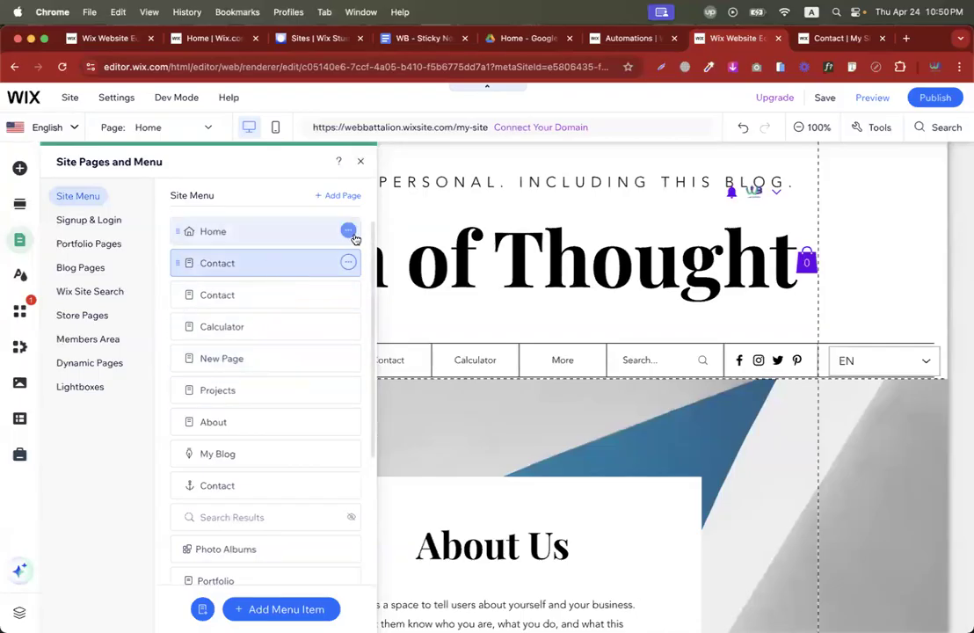
Open the new automation's Form submitted trigger, set to Any form.
click(616, 39)
click(532, 39)
click(595, 39)
click(450, 212)
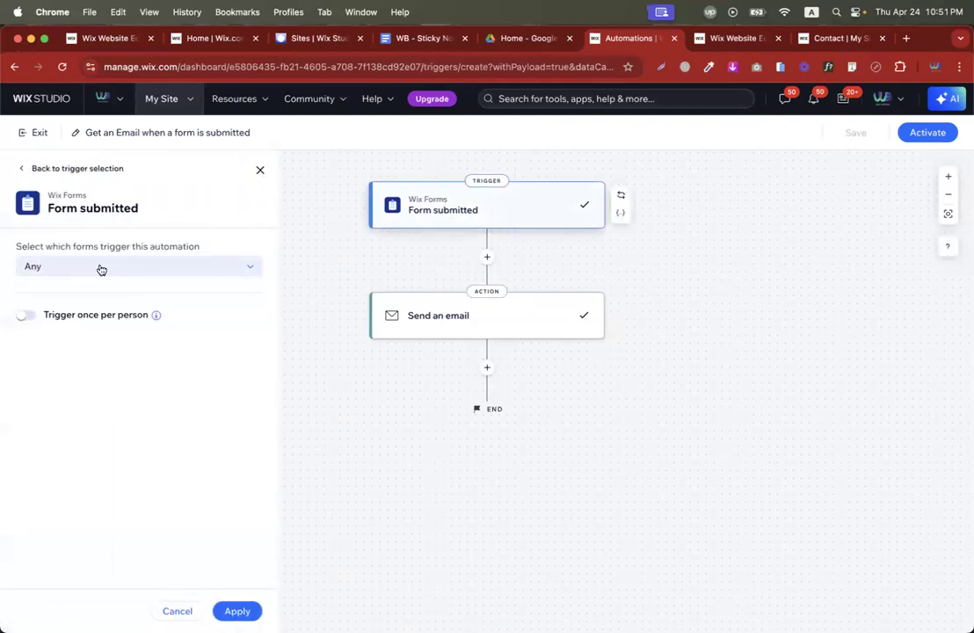
Open the Send an email action's '${formName} got a new submission' email in the editor.
click(433, 316)
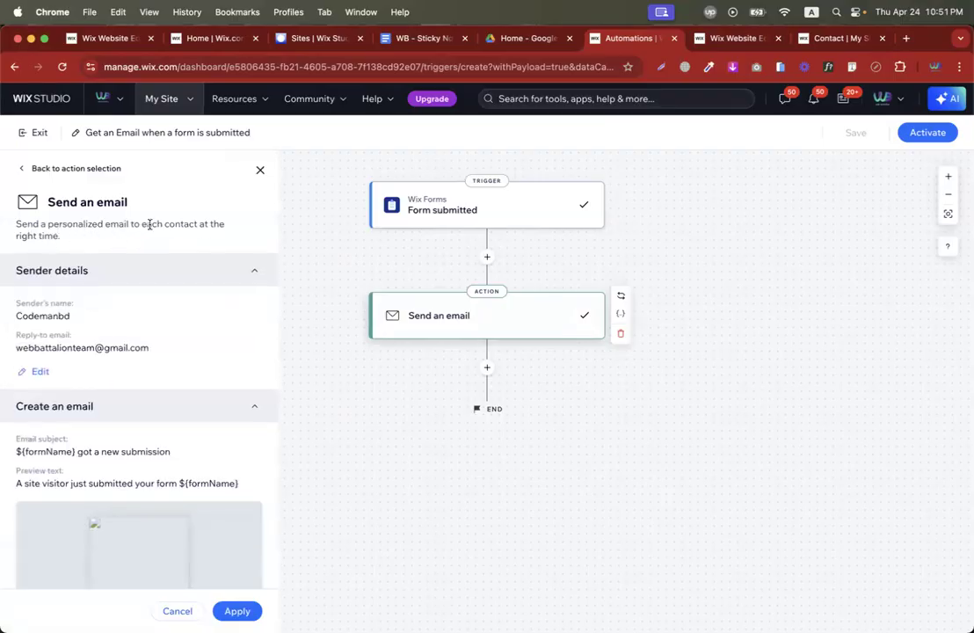
triple_click(51, 345)
scroll(121, 335, down, 6)
scroll(120, 336, up, 2)
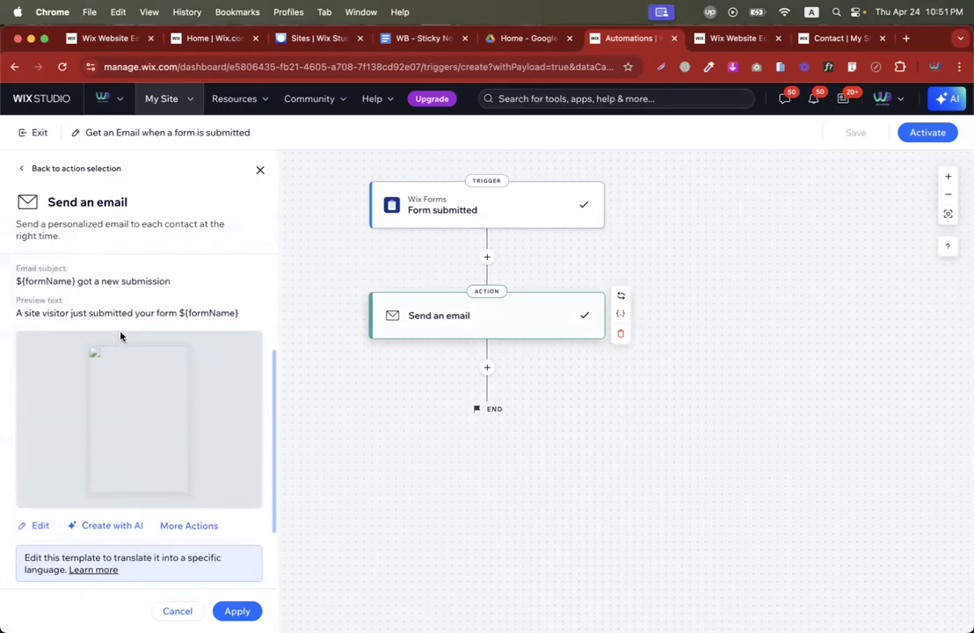
scroll(113, 418, down, 3)
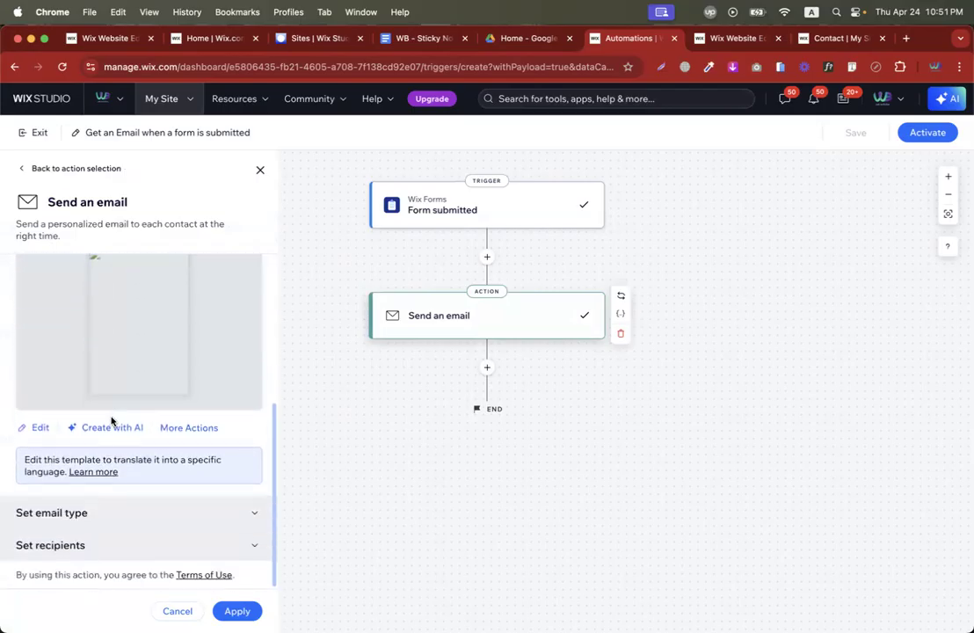
scroll(132, 395, up, 5)
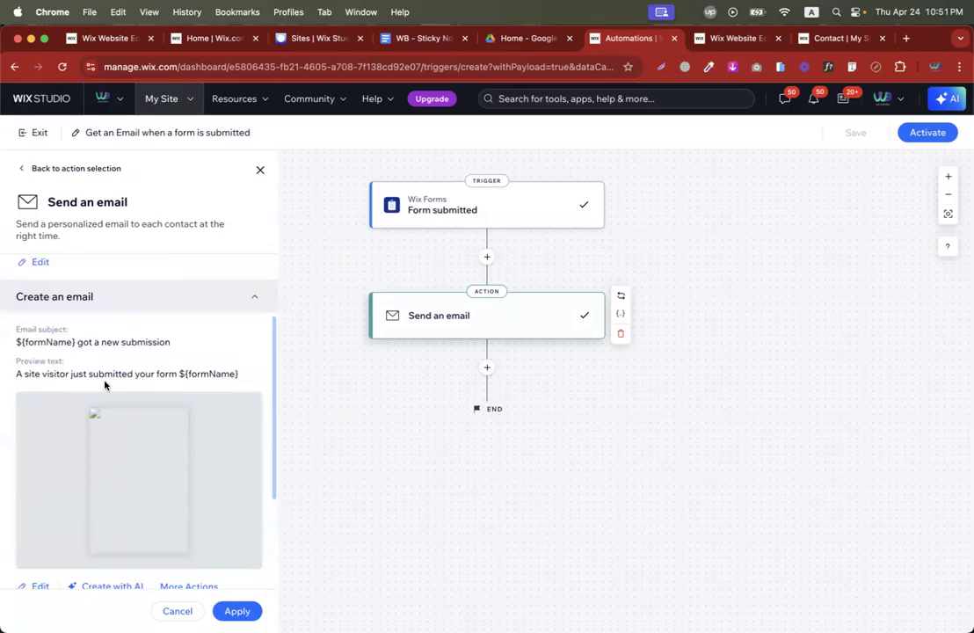
scroll(104, 384, down, 1)
click(31, 505)
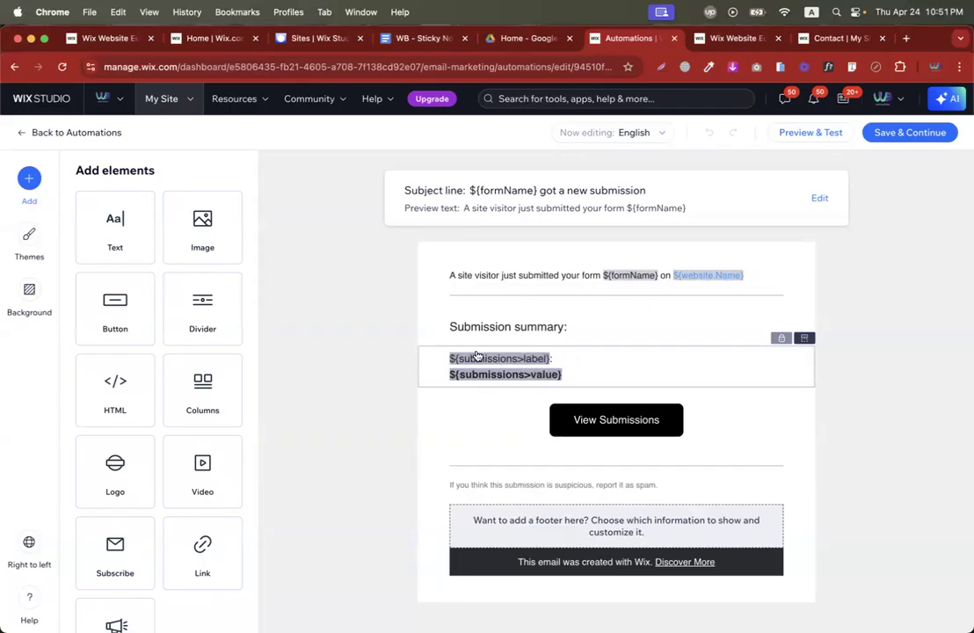
Insert the hope.avif logo at the top of the notification email and save it.
drag(211, 230, 588, 276)
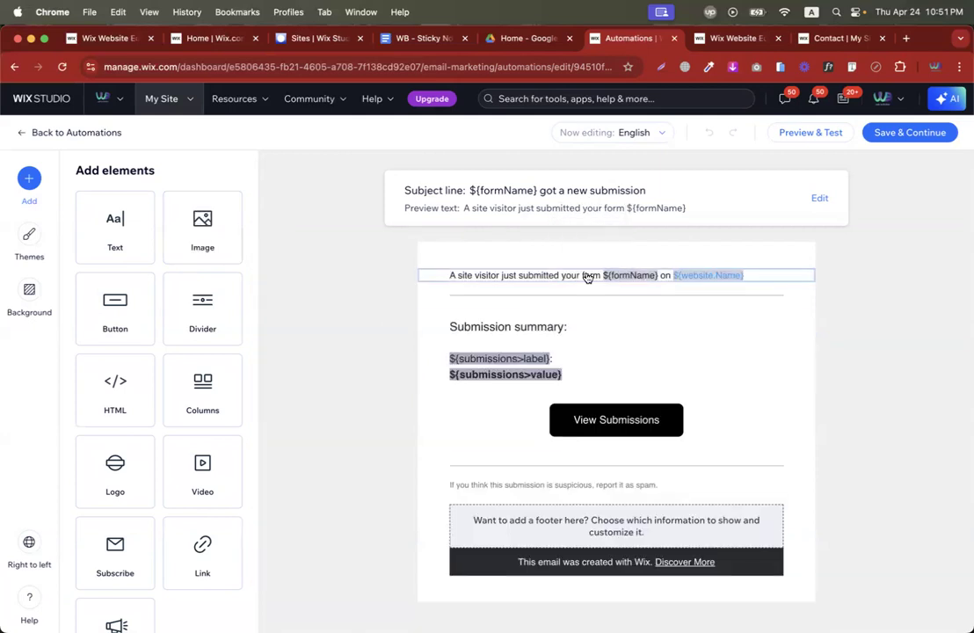
click(231, 256)
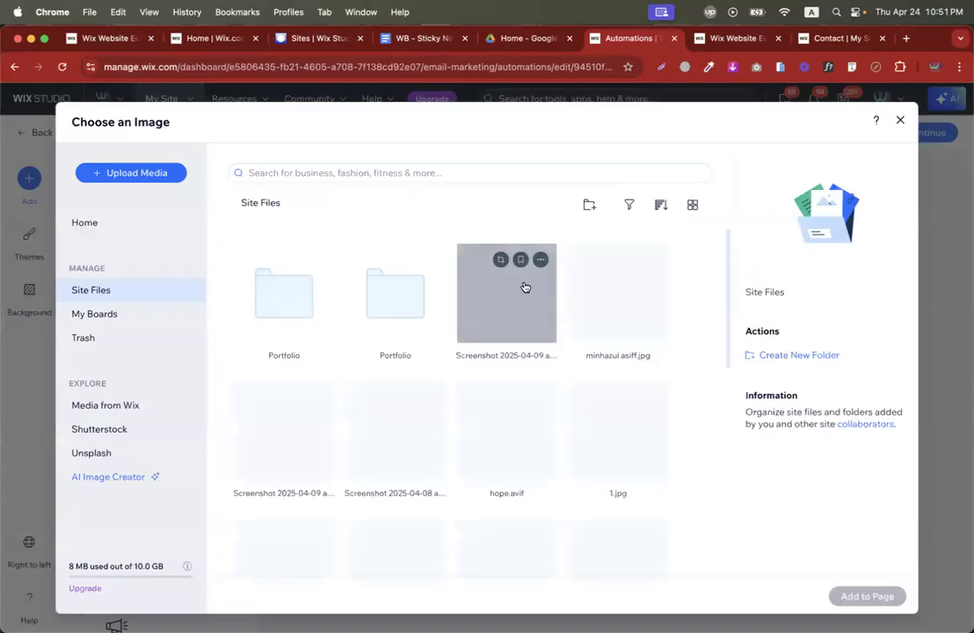
click(489, 409)
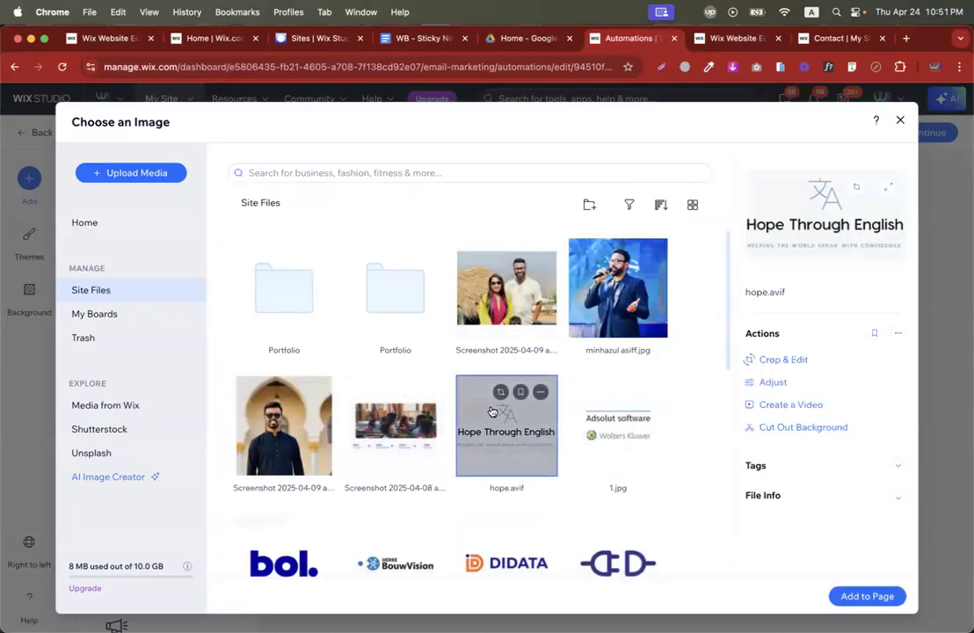
click(846, 596)
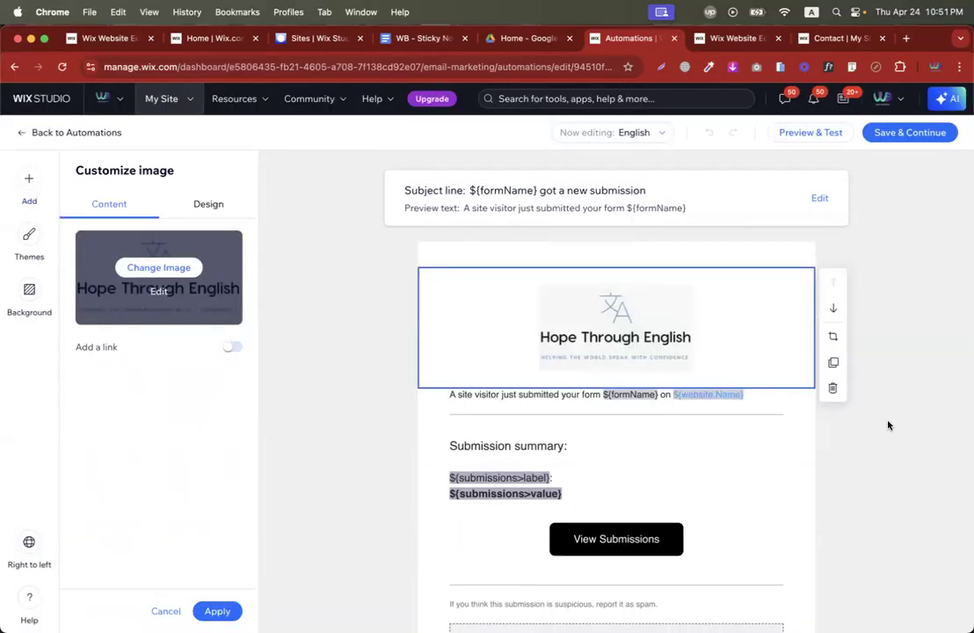
click(888, 426)
scroll(887, 425, down, 3)
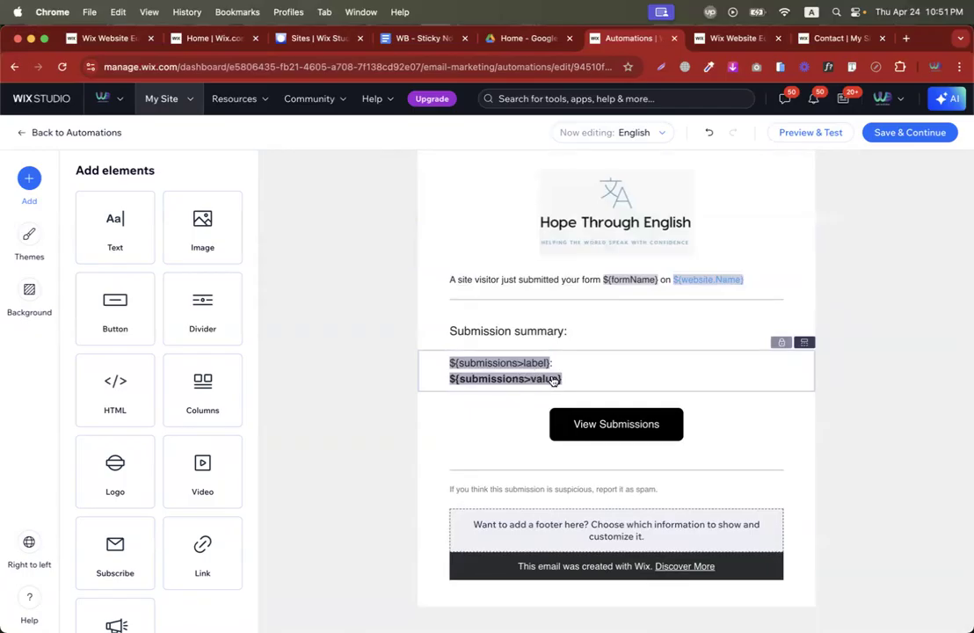
click(908, 141)
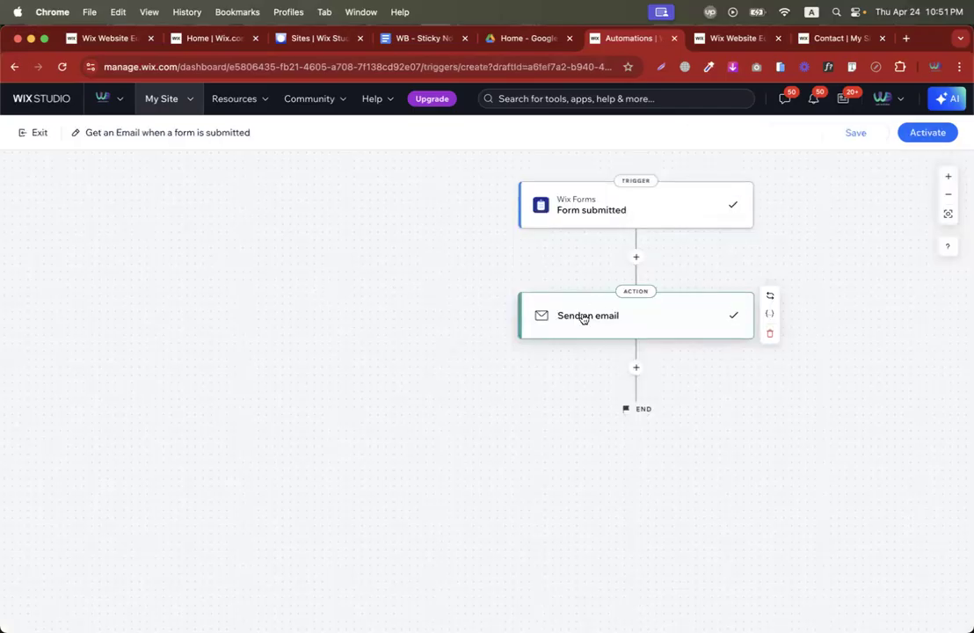
Add one site contact as a recipient of the email, alongside the collaborator role, and apply.
click(596, 318)
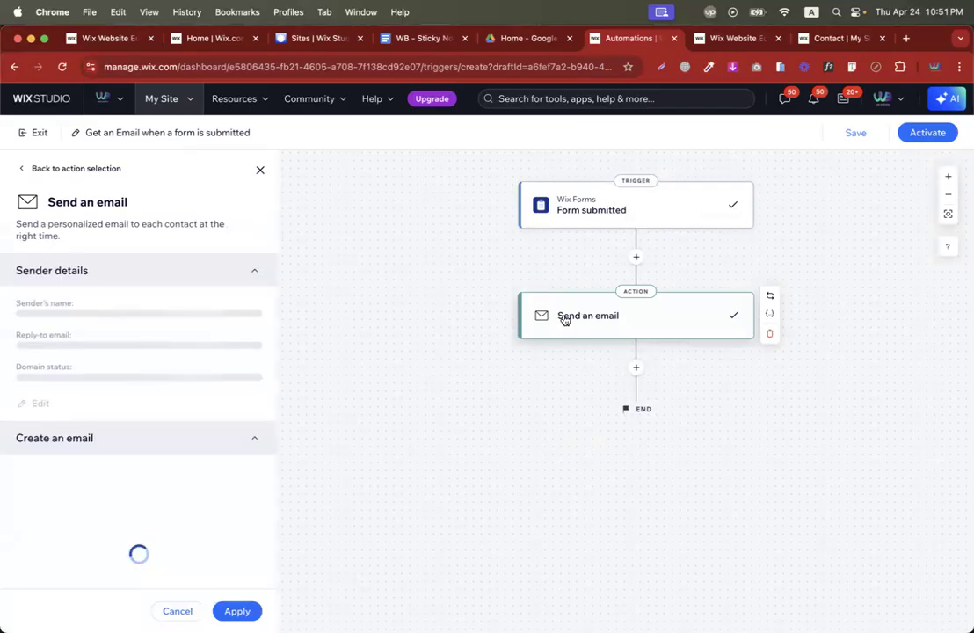
scroll(234, 414, down, 5)
scroll(235, 414, down, 2)
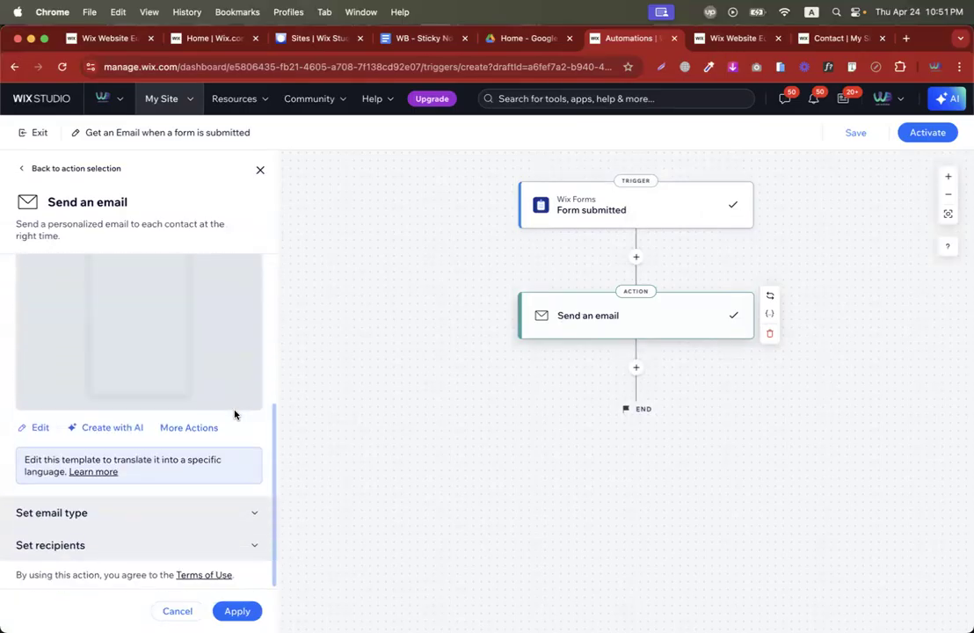
click(89, 538)
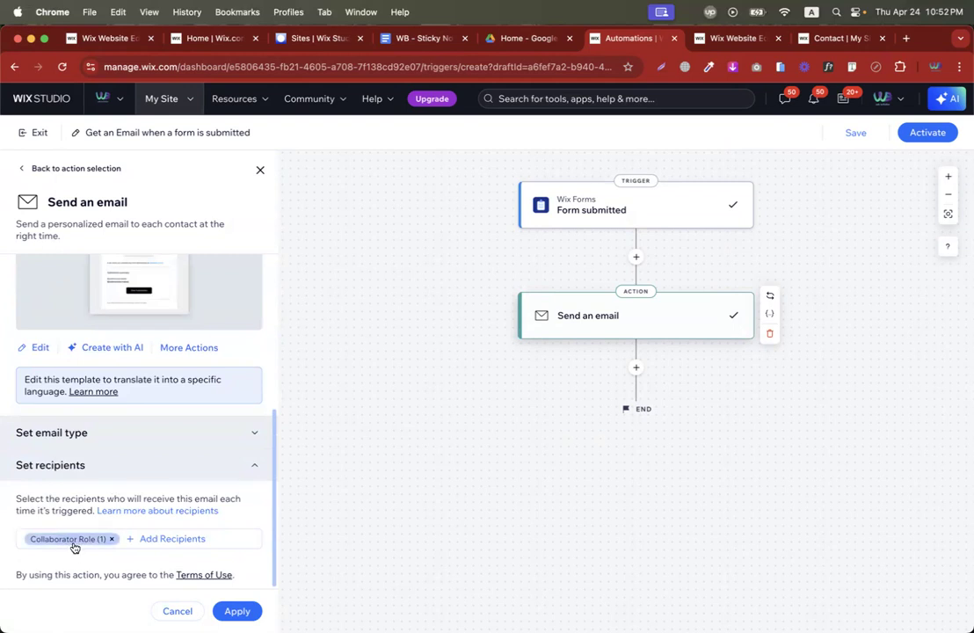
click(159, 539)
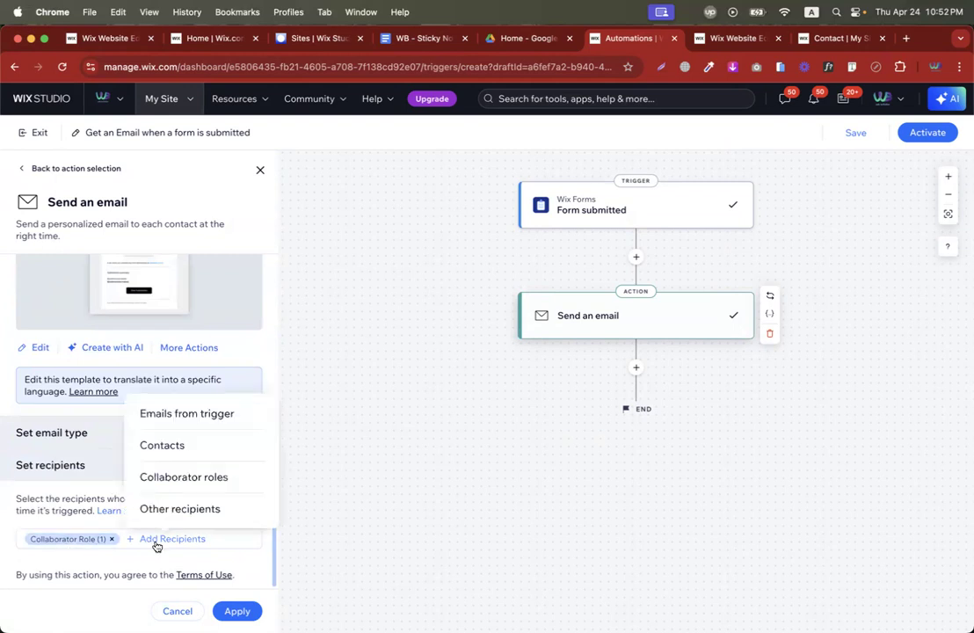
click(159, 446)
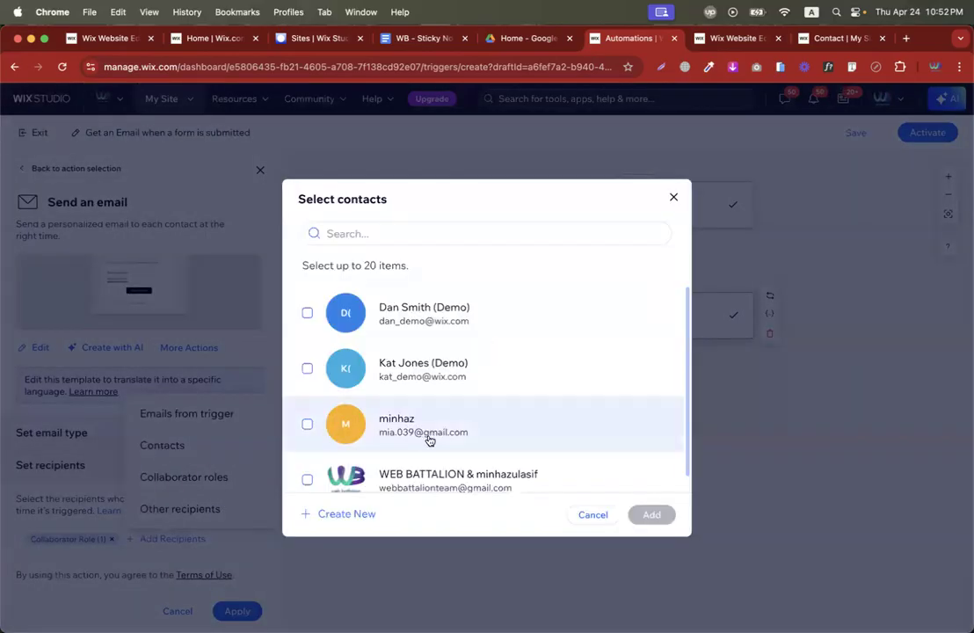
click(308, 370)
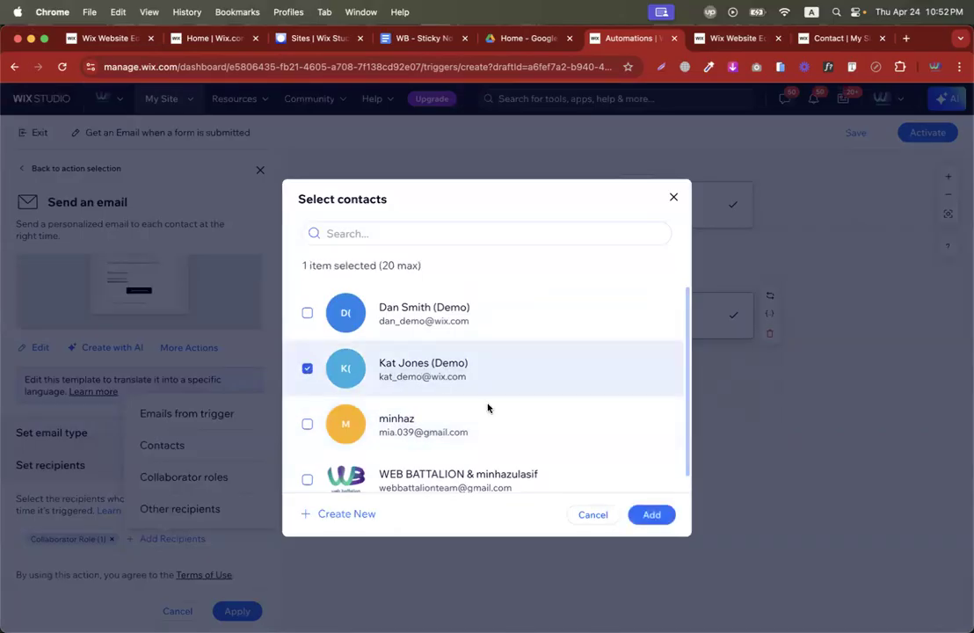
click(651, 515)
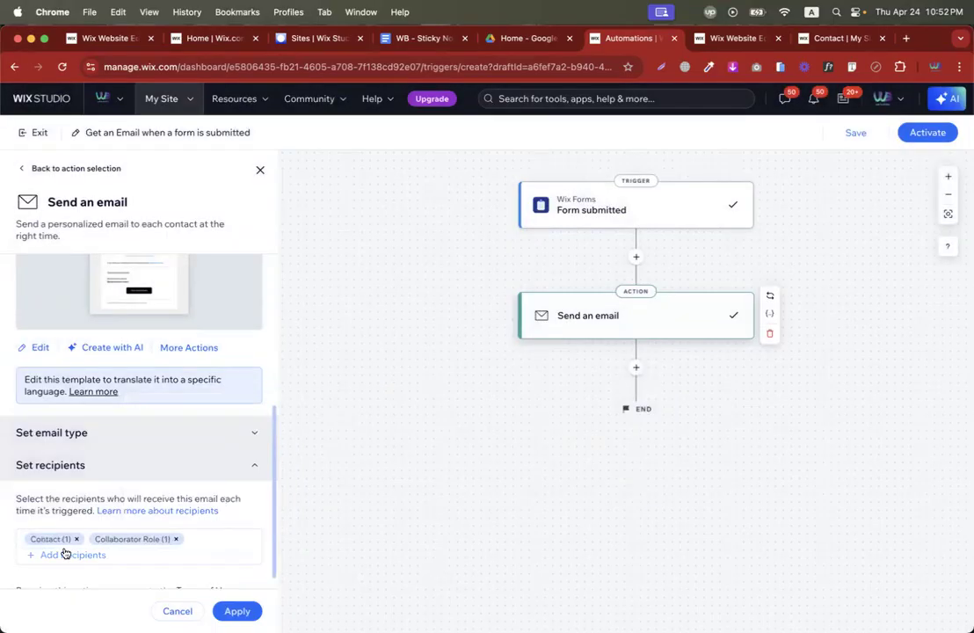
scroll(174, 348, up, 1)
scroll(163, 404, down, 2)
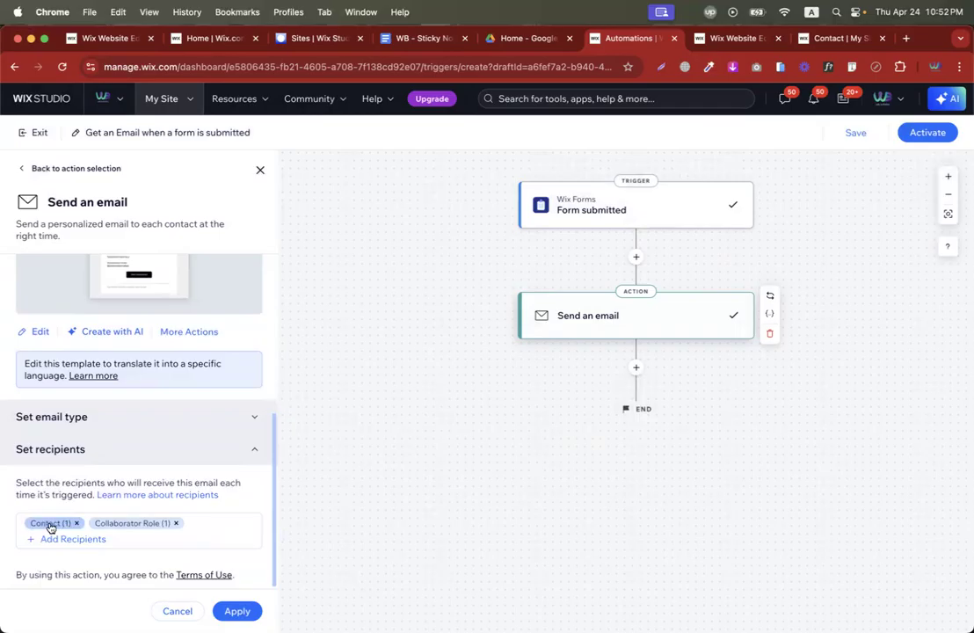
scroll(239, 525, up, 3)
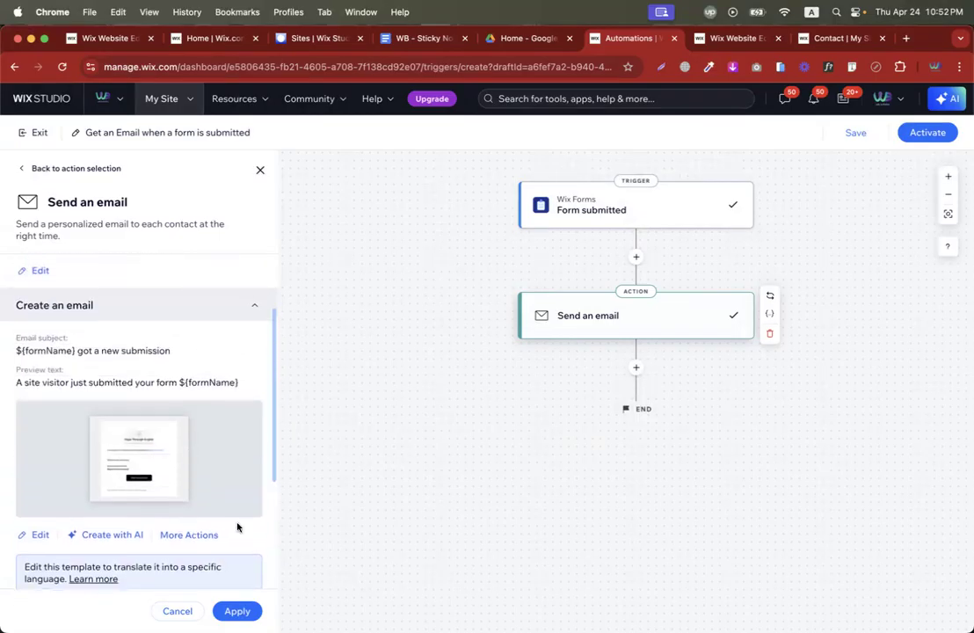
click(246, 609)
Activate 'Get an Email when a form is submitted' and review it in the Automations list.
click(923, 136)
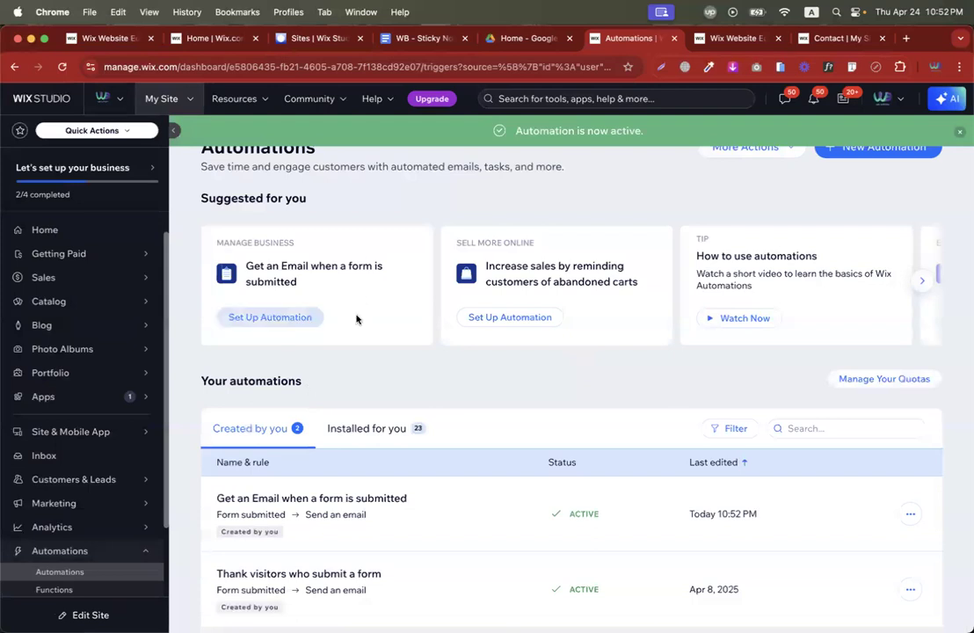
scroll(437, 385, down, 1)
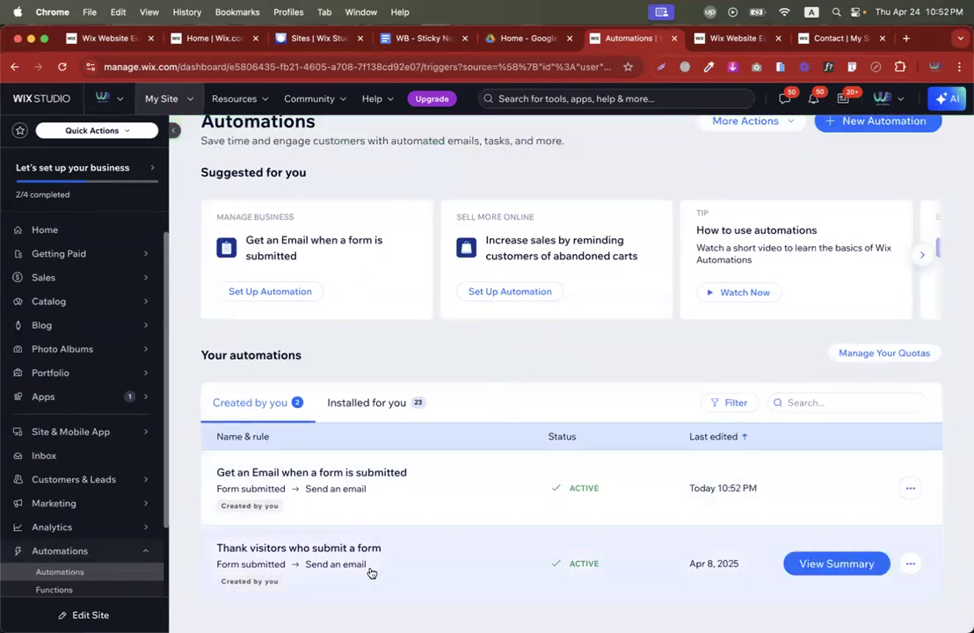
scroll(476, 377, up, 1)
scroll(476, 377, up, 1)
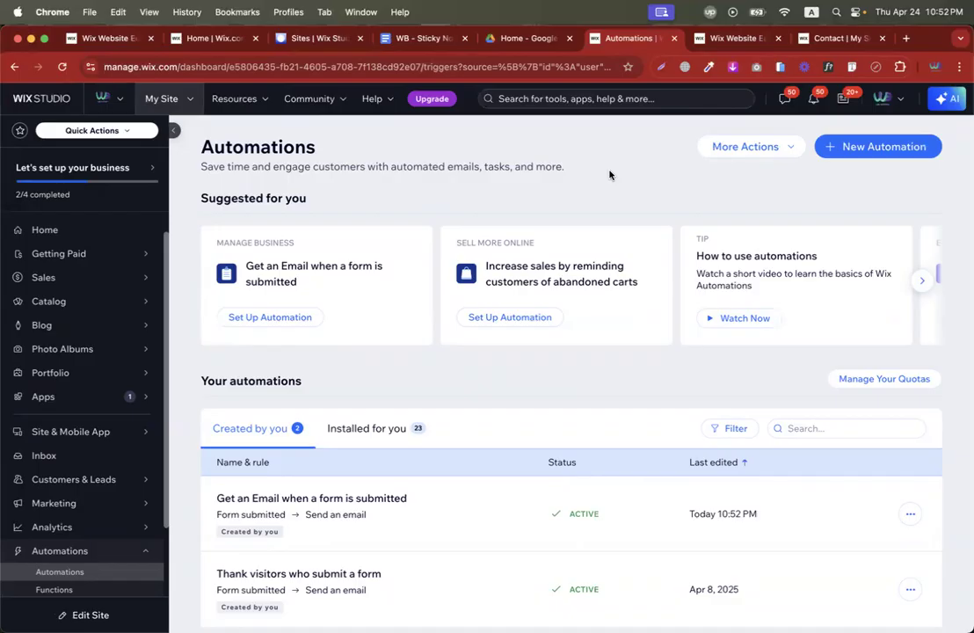
scroll(478, 444, down, 1)
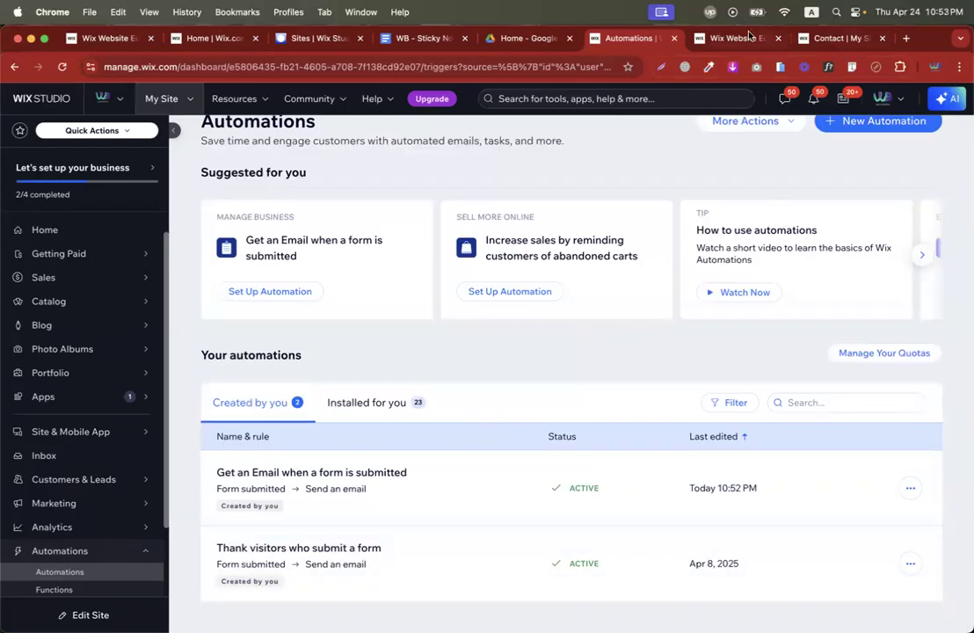
Show the second Contact page in the Wix editor, with the site pages list closed.
click(749, 36)
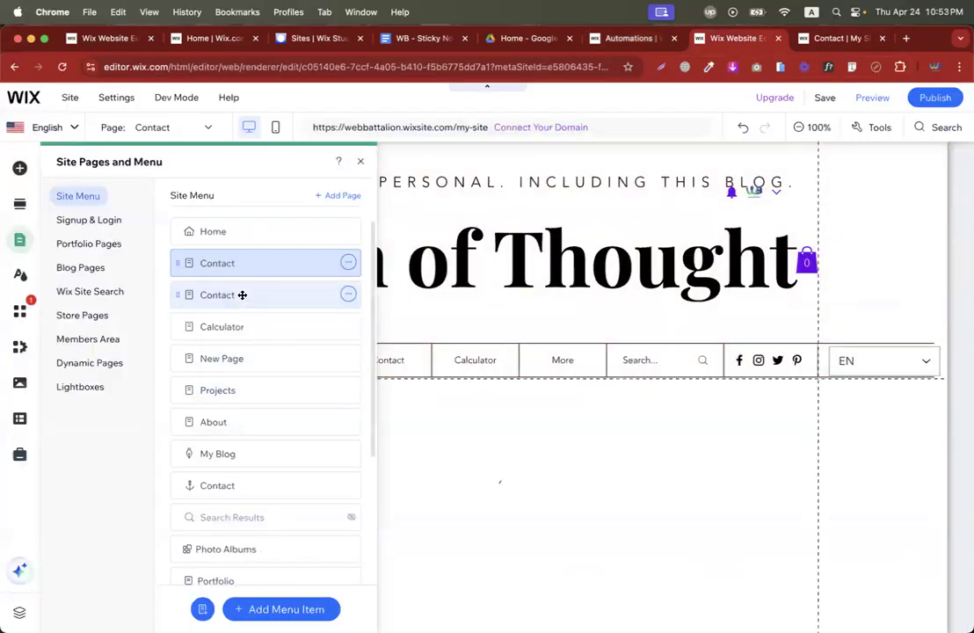
click(241, 296)
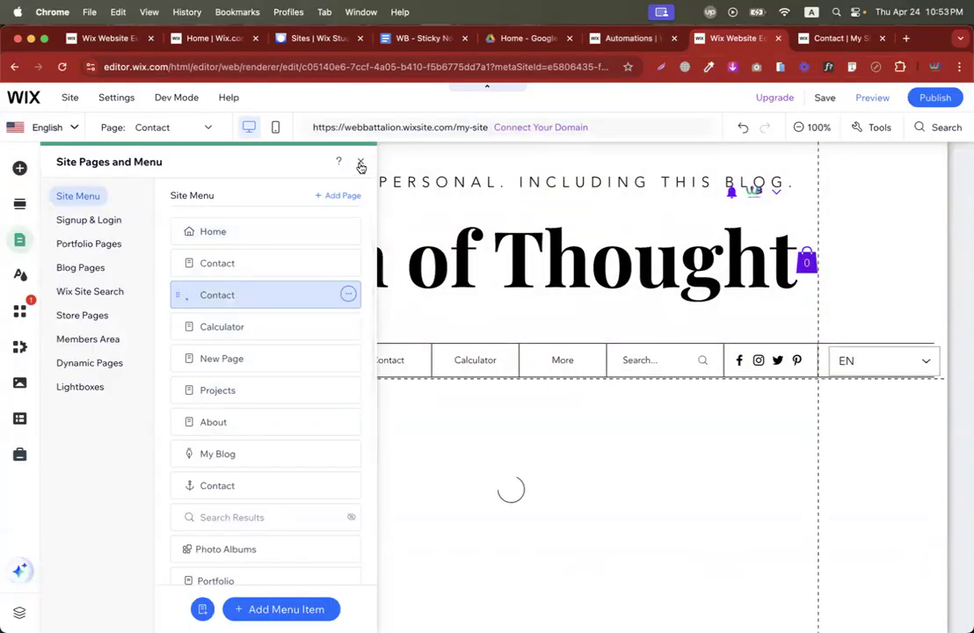
click(360, 166)
scroll(436, 414, down, 5)
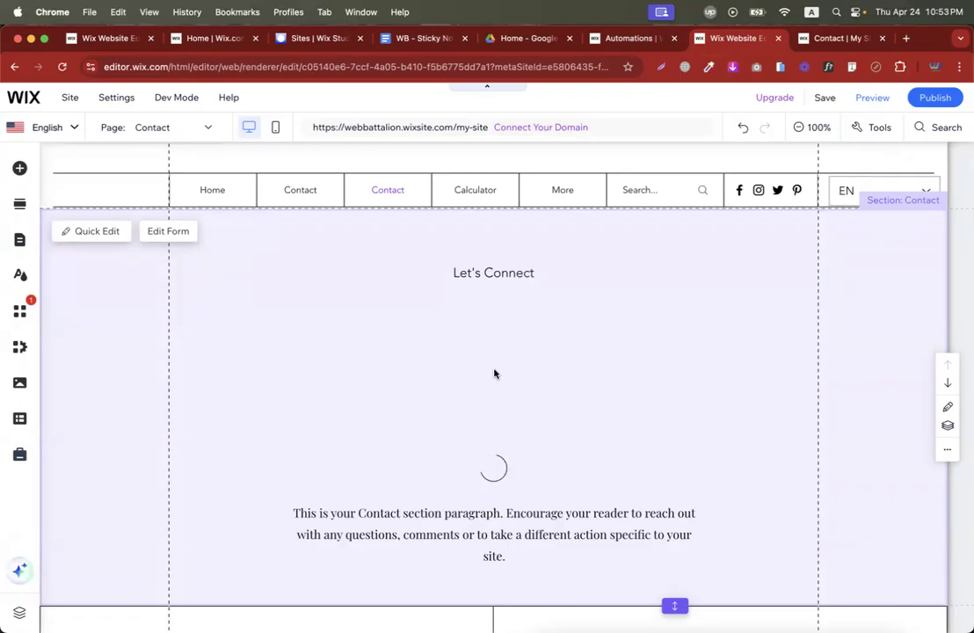
key(ctrl+Left)
key(ctrl+Left)
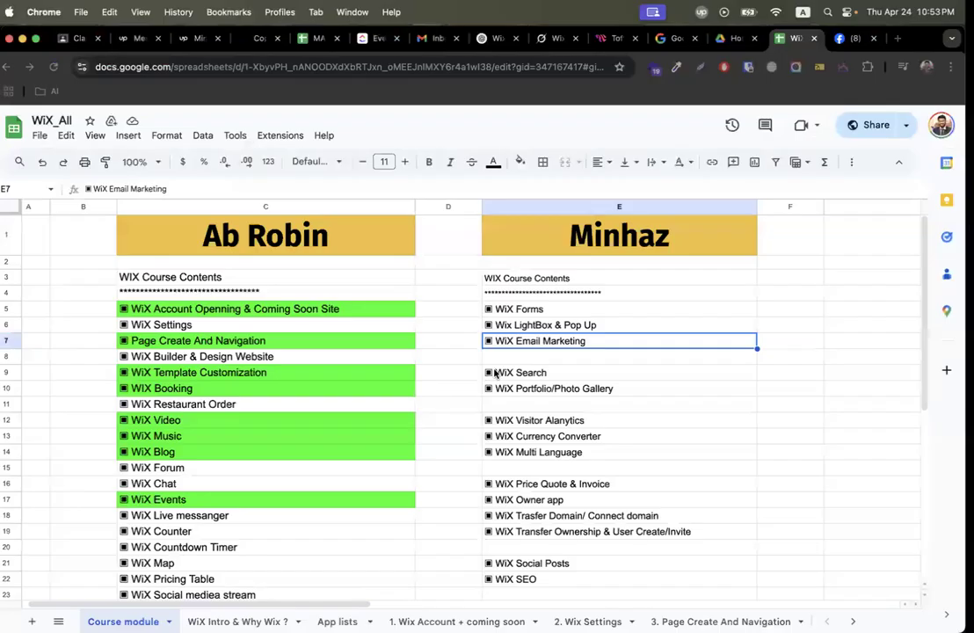
Scan the WiX_All Course module sheet, selecting the Connect domain topic in E18, then return to Wix.
scroll(588, 453, down, 3)
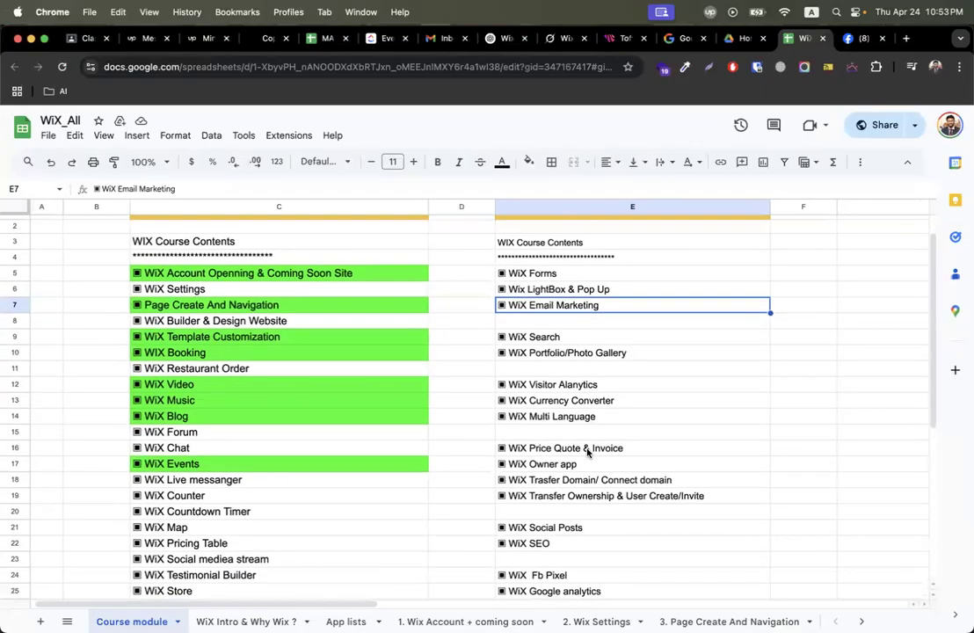
scroll(587, 453, down, 2)
click(576, 452)
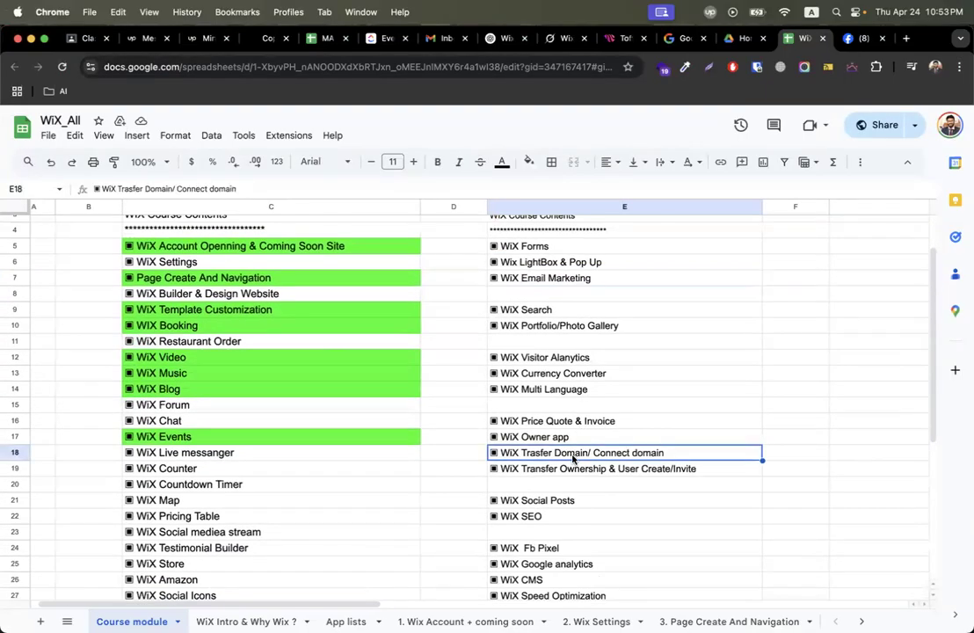
scroll(572, 458, down, 1)
scroll(572, 458, down, 1)
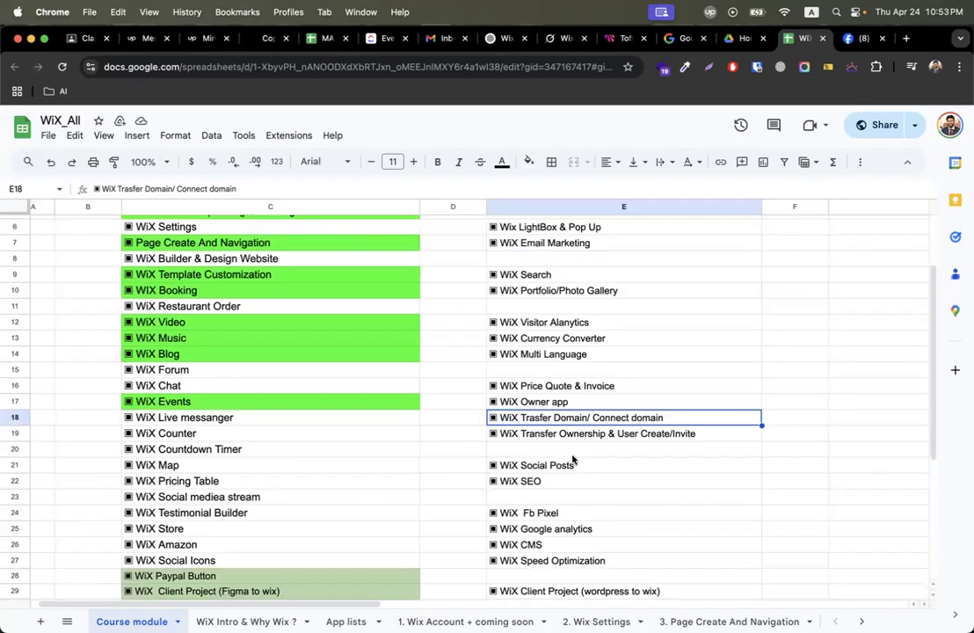
scroll(572, 458, down, 3)
scroll(573, 458, up, 2)
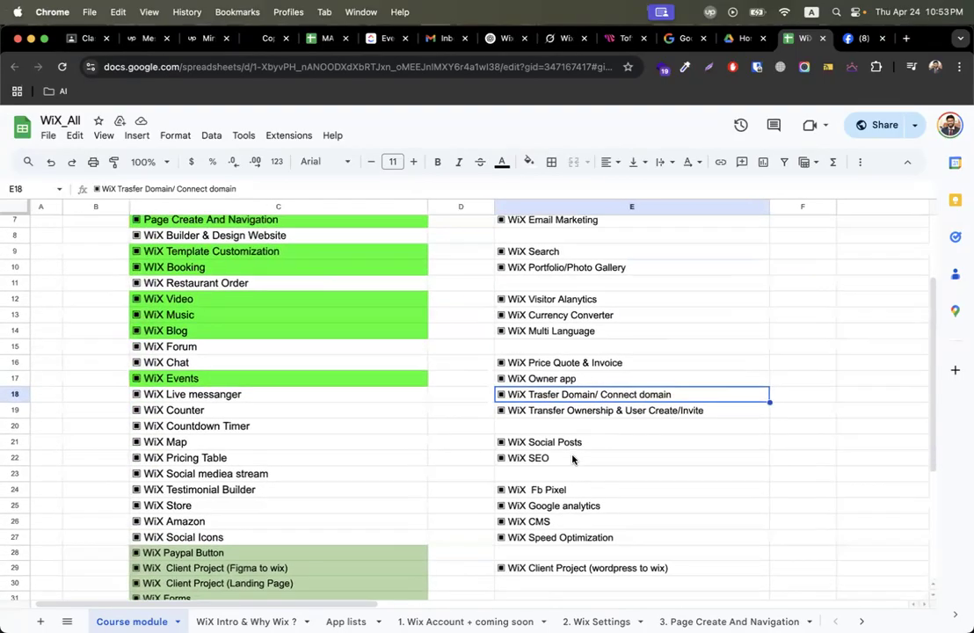
scroll(573, 458, up, 3)
key(ctrl+Right)
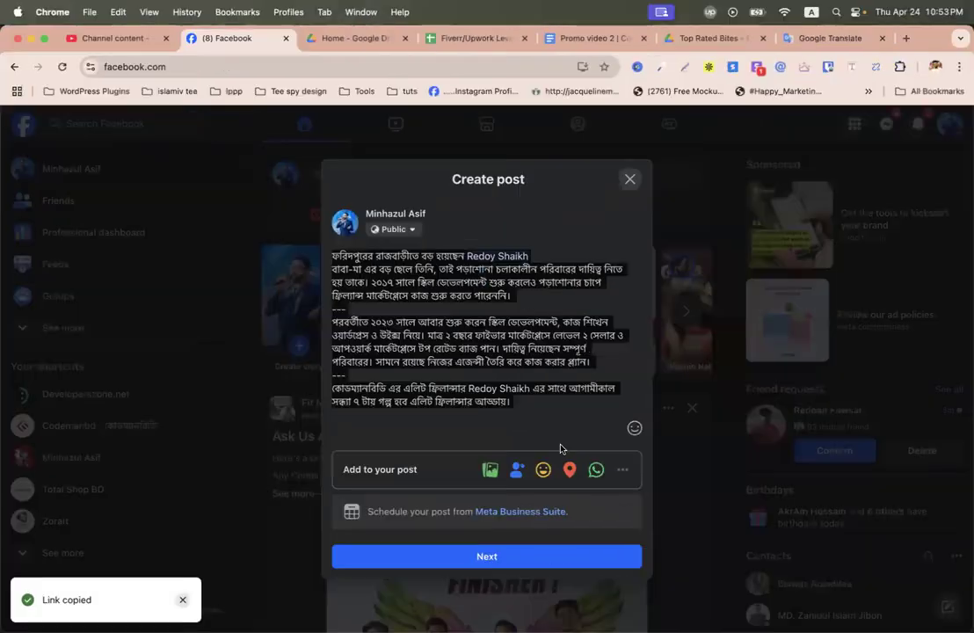
key(ctrl+Right)
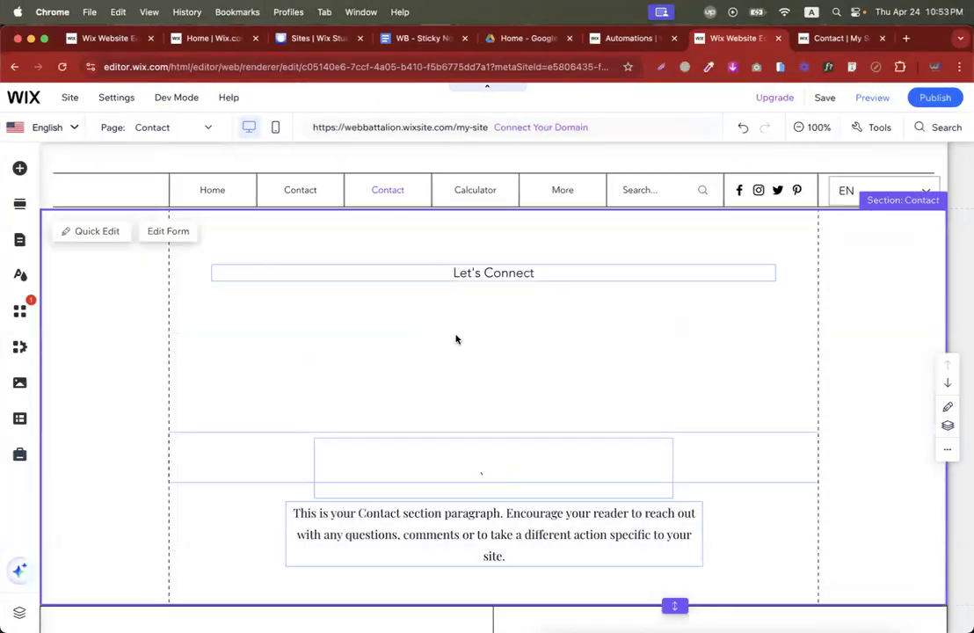
Open the upper Contact page from the site pages list and look over it.
click(334, 323)
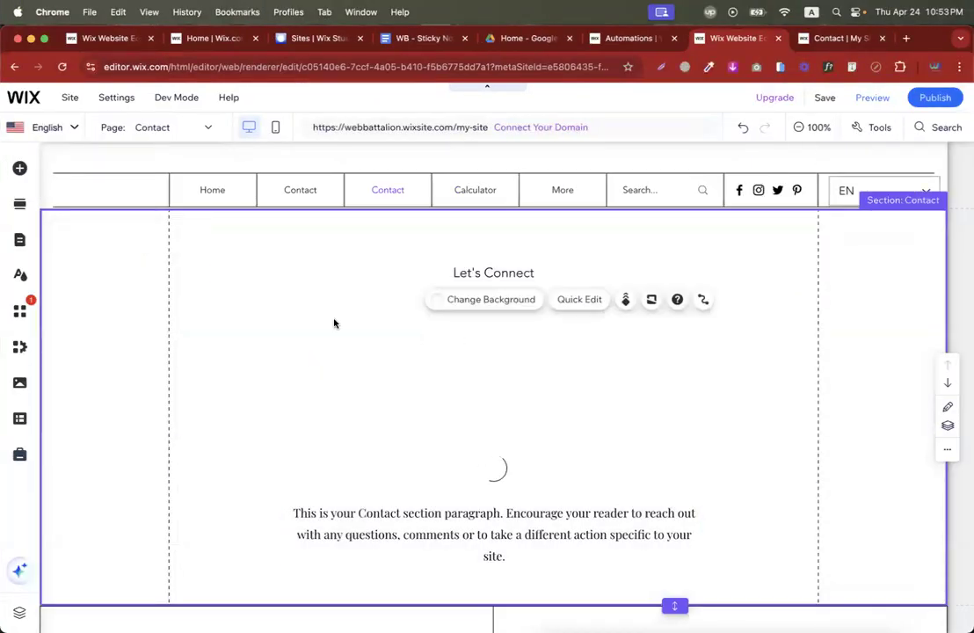
click(20, 239)
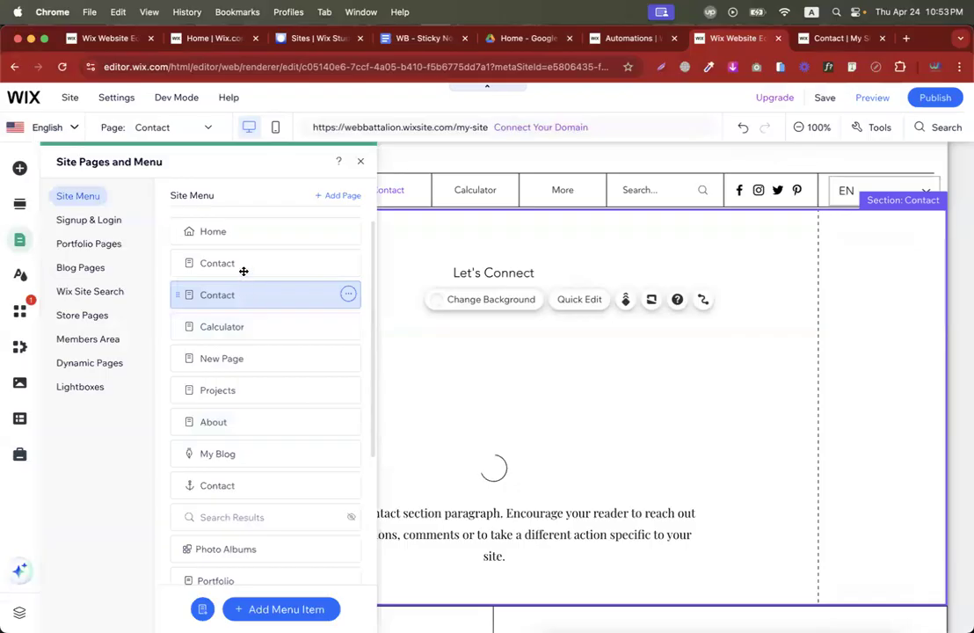
click(243, 265)
scroll(234, 399, down, 3)
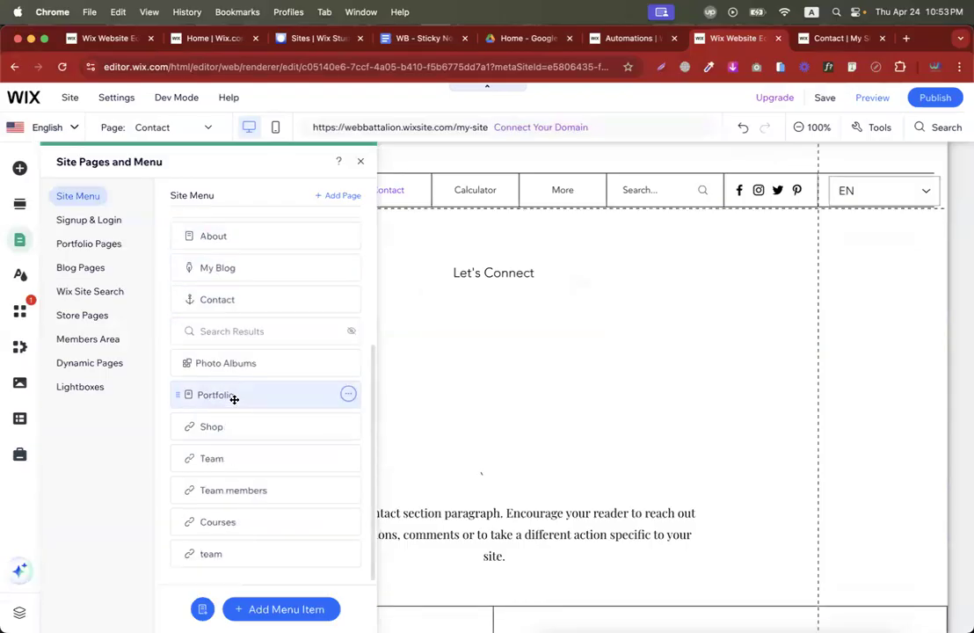
scroll(234, 399, up, 3)
click(359, 162)
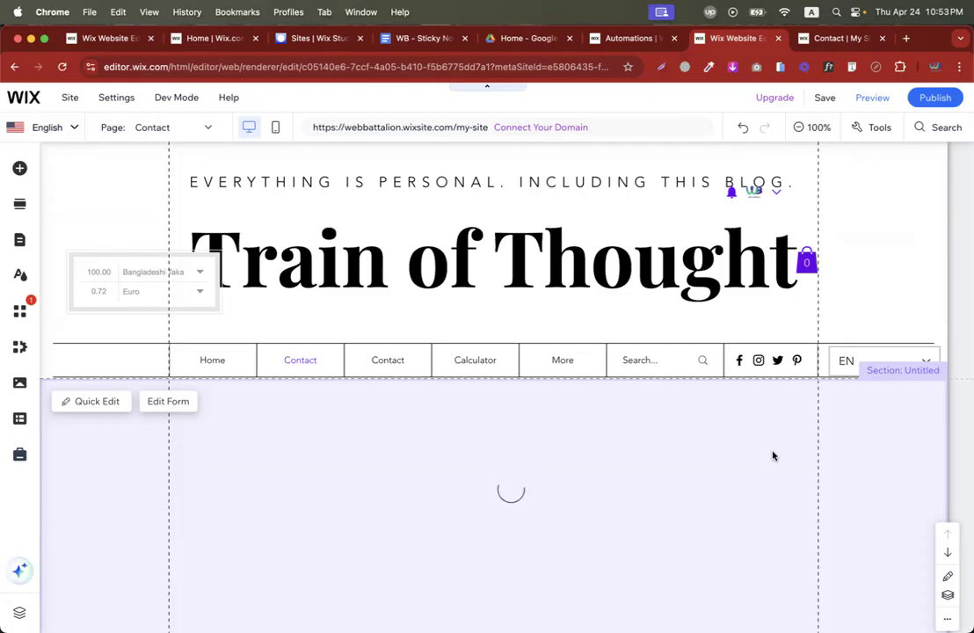
scroll(589, 491, down, 5)
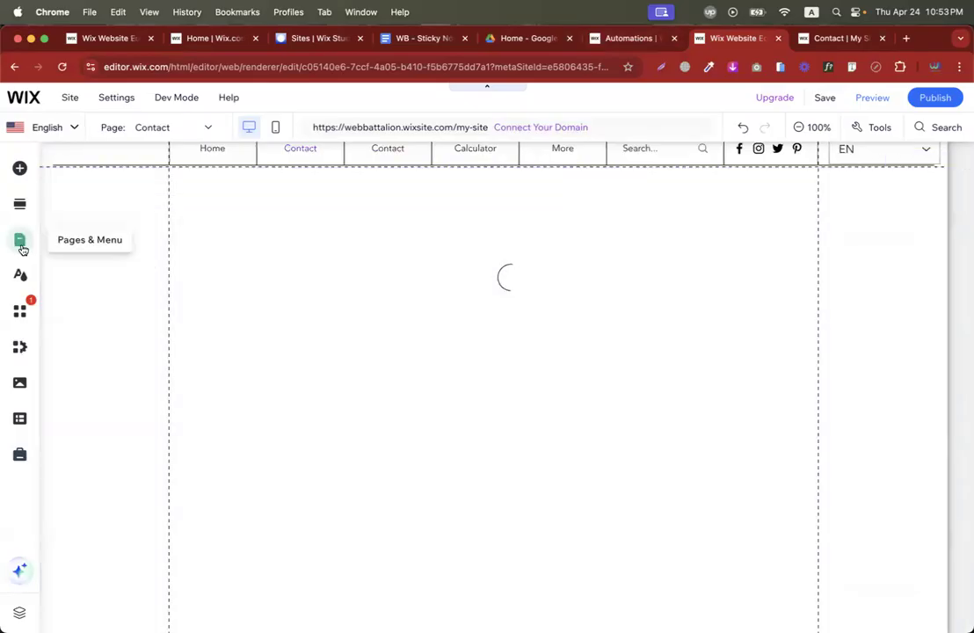
Delete both Contact pages from the site menu.
click(22, 245)
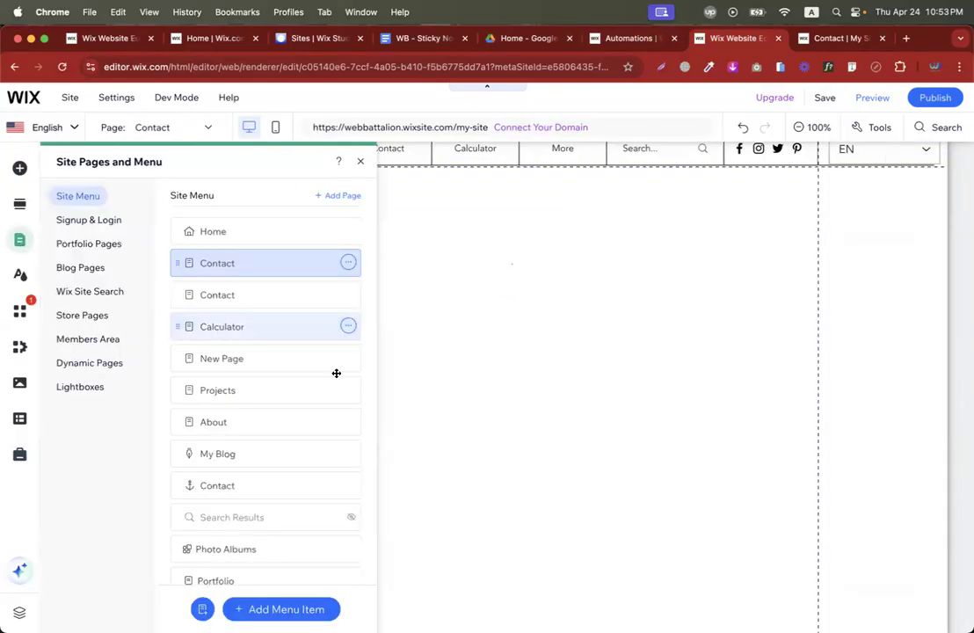
click(348, 262)
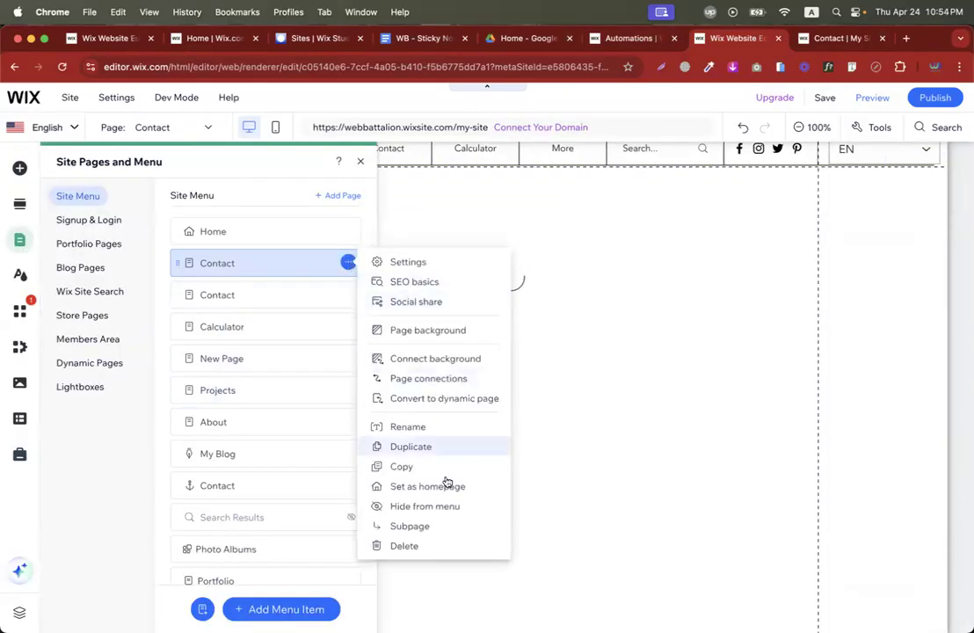
click(409, 545)
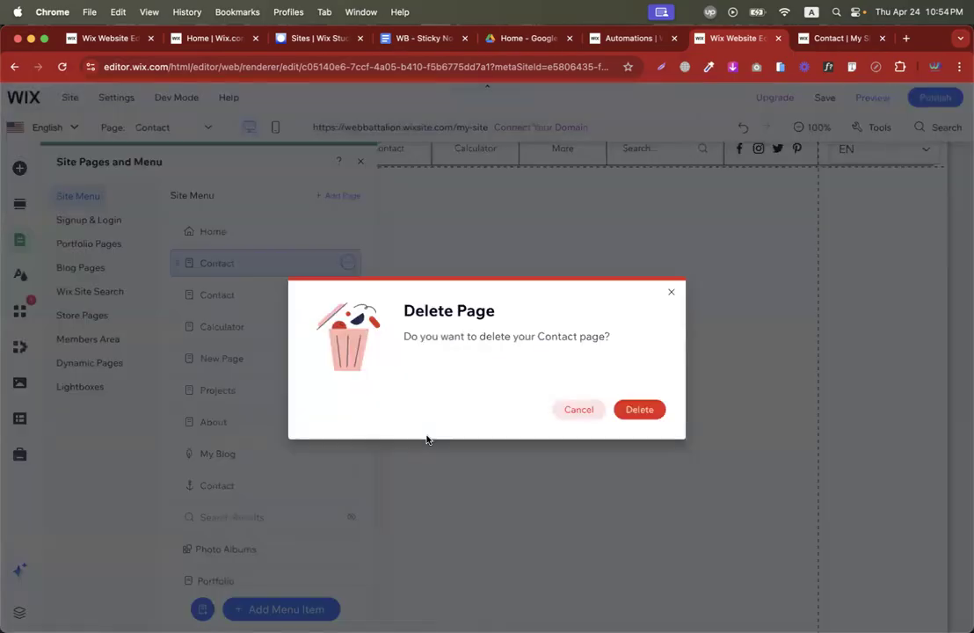
click(639, 409)
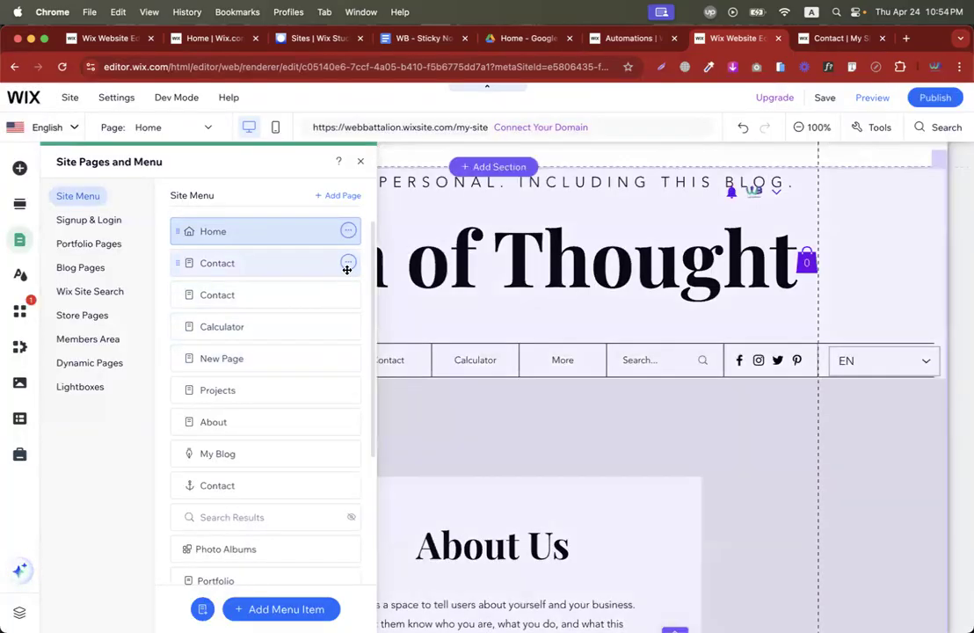
click(348, 262)
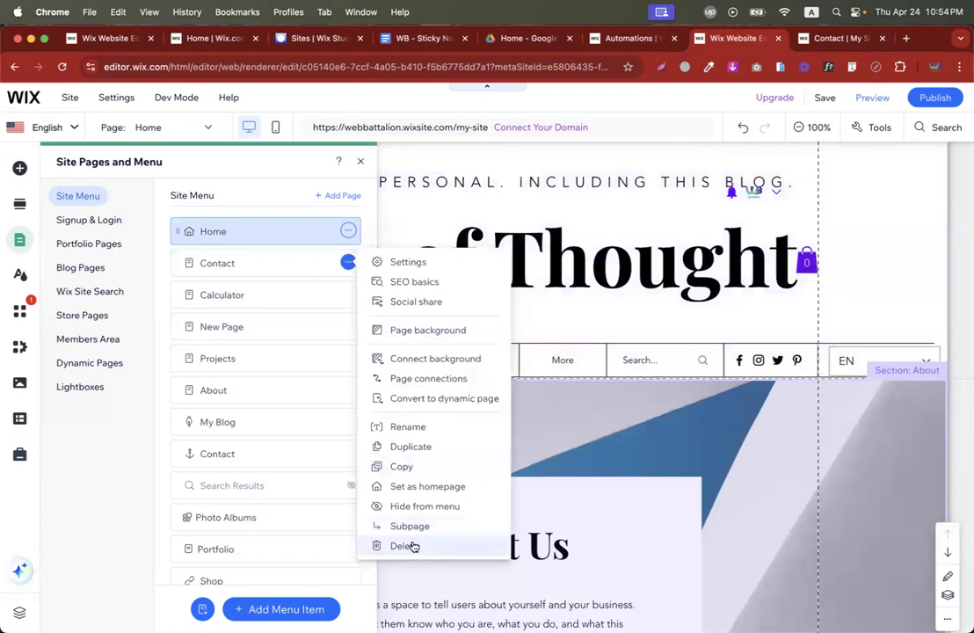
click(405, 545)
click(640, 409)
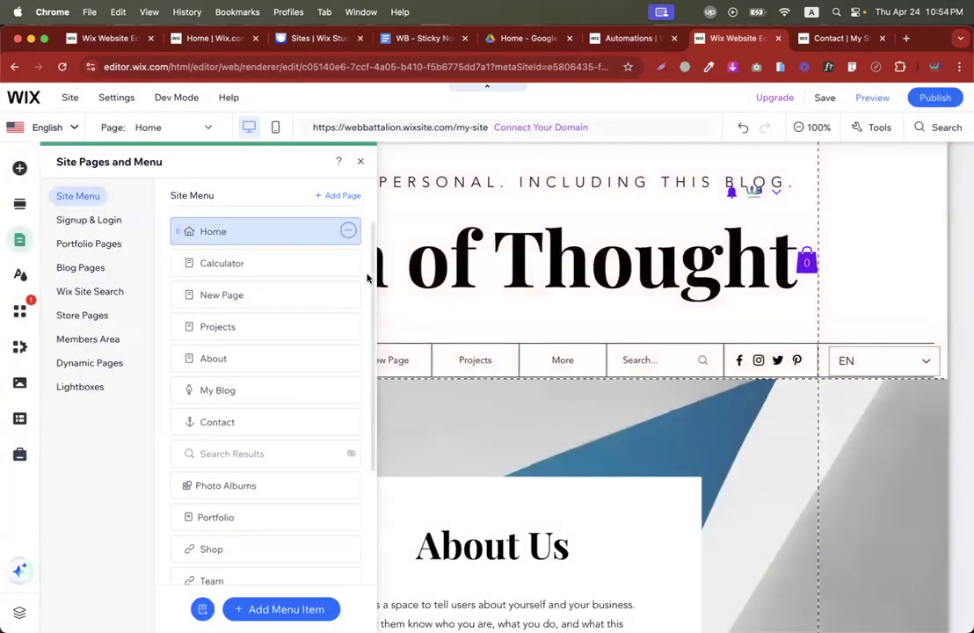
Delete New Page and remove the Photo Albums app.
click(348, 295)
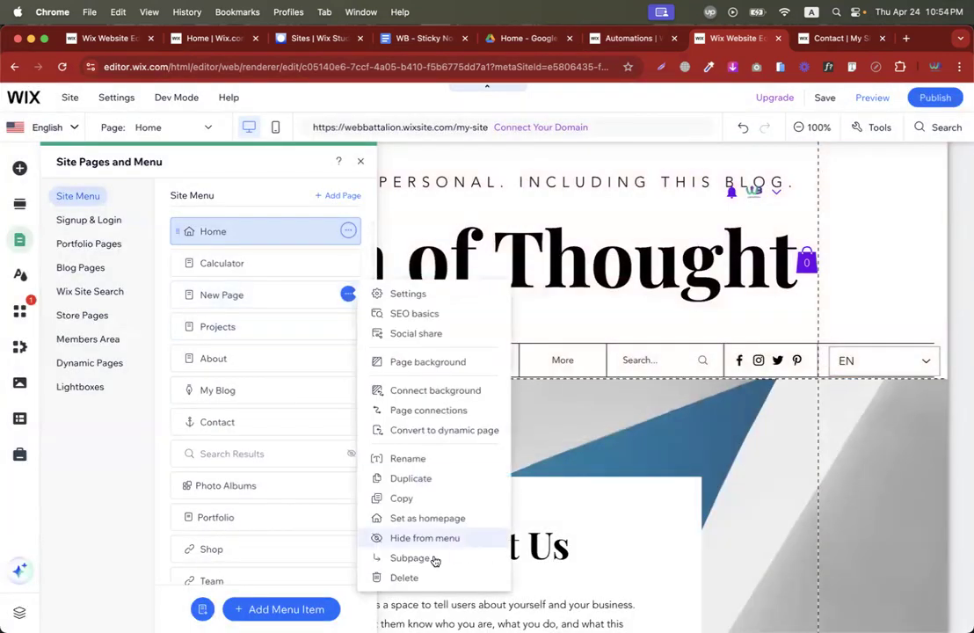
click(409, 577)
click(639, 408)
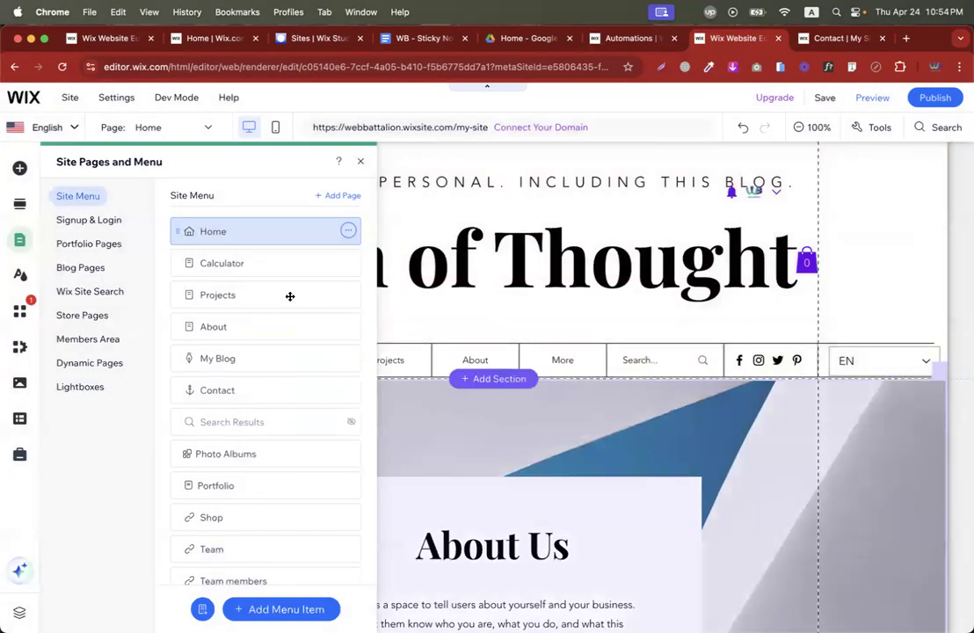
scroll(254, 444, down, 3)
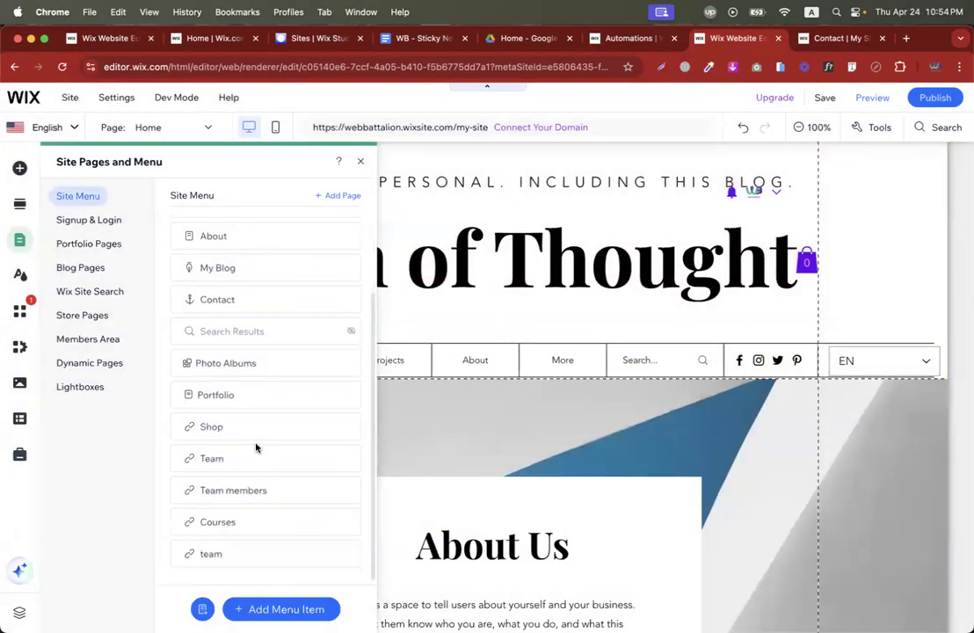
scroll(291, 376, up, 1)
click(347, 390)
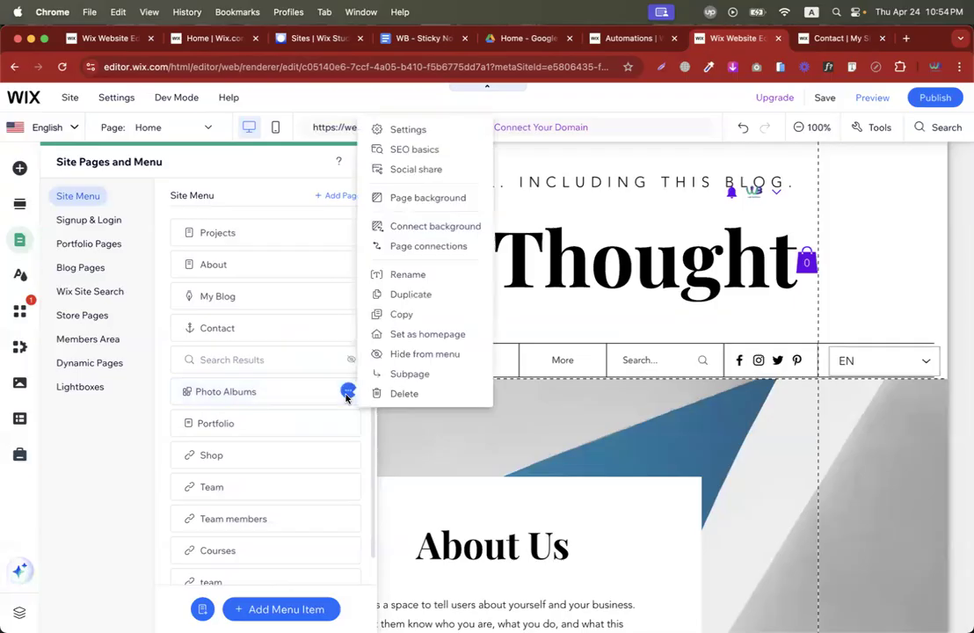
click(379, 393)
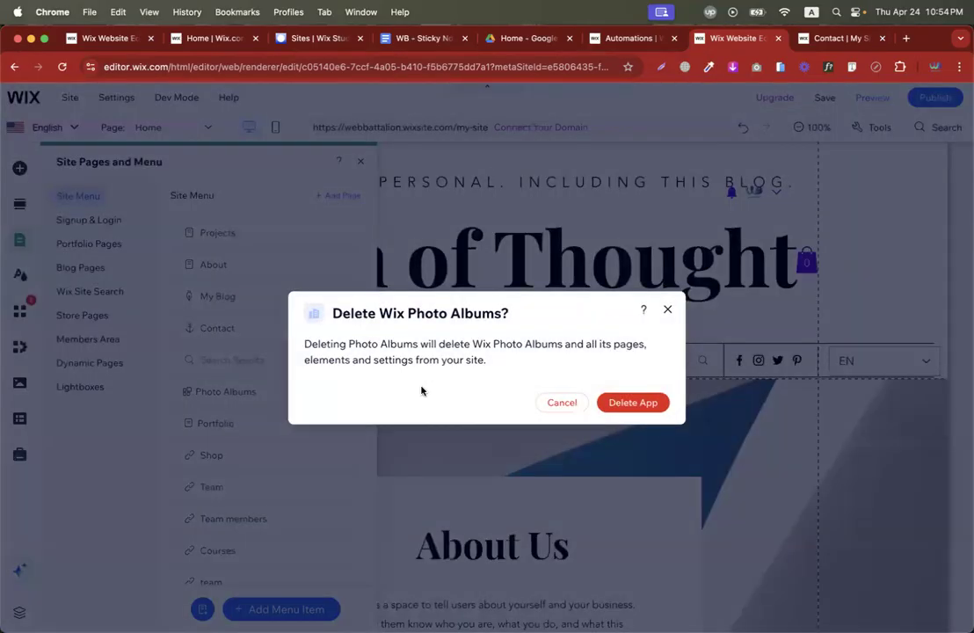
click(625, 401)
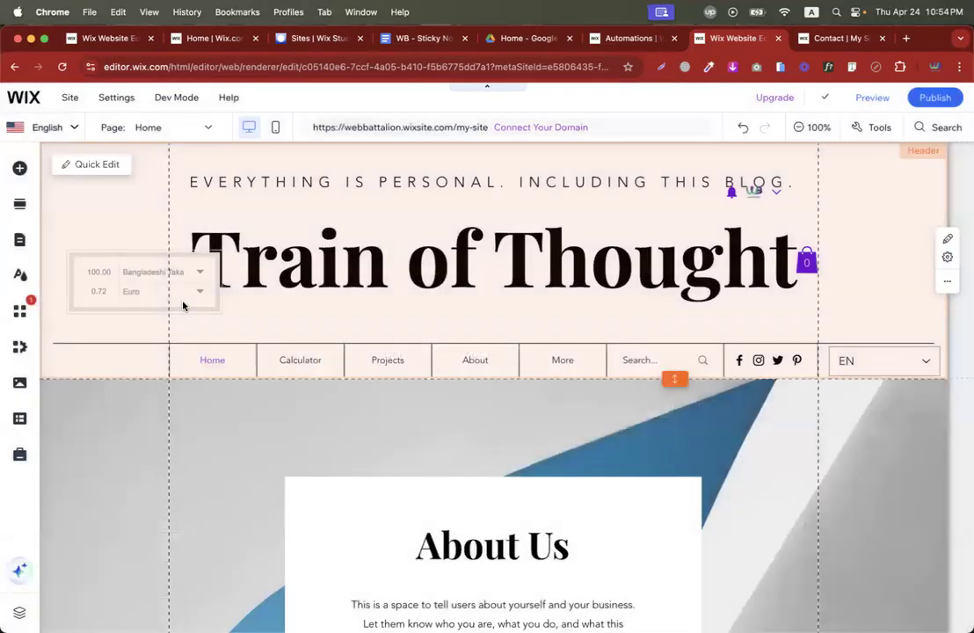
Delete the Calculator page and remove the Contact link from the site menu.
click(19, 240)
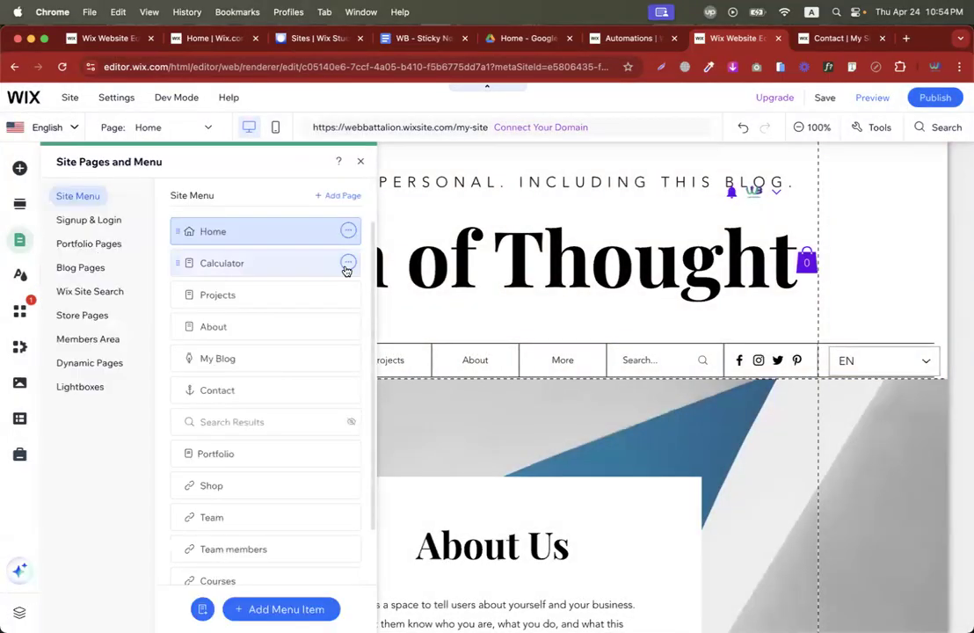
click(347, 263)
click(403, 546)
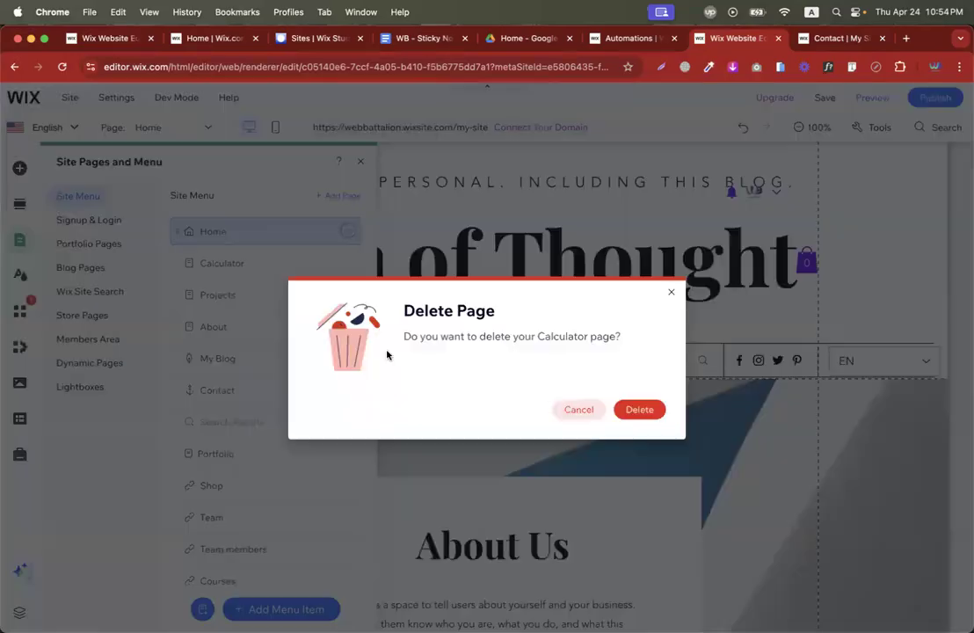
click(640, 409)
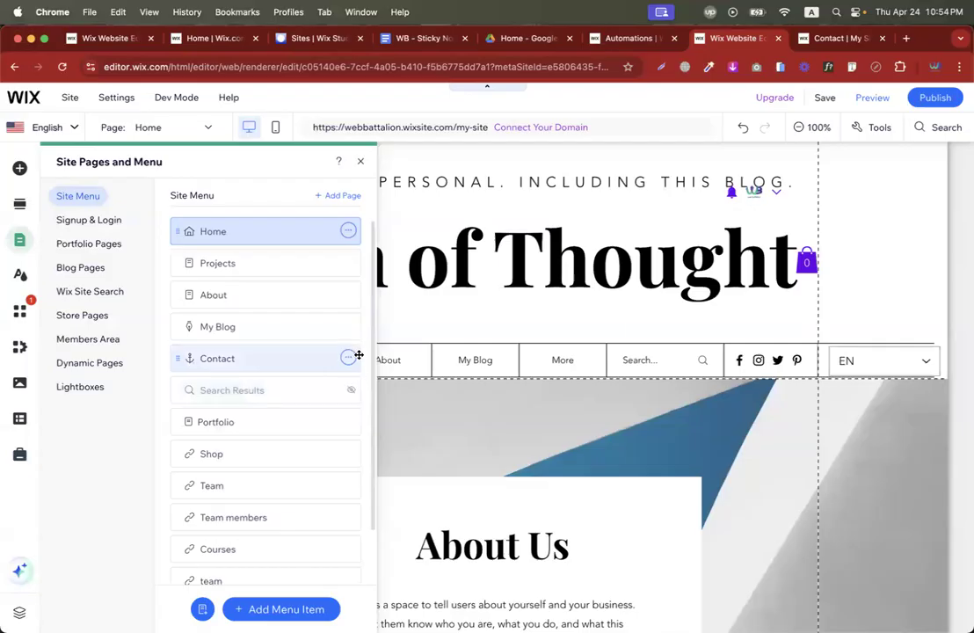
click(348, 357)
click(404, 457)
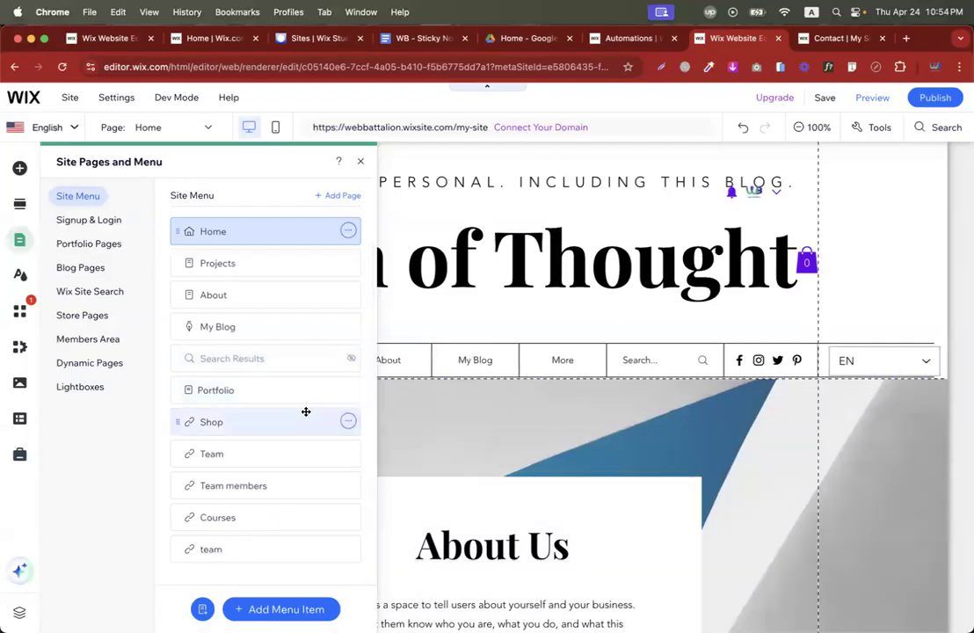
click(281, 609)
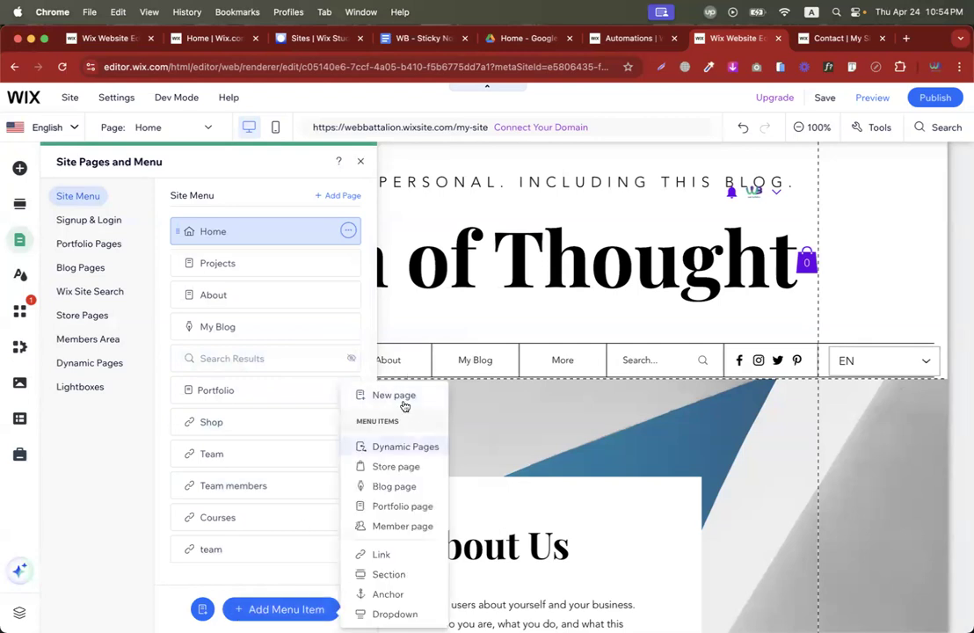
Add a blank page named 'donate' to the site menu after Home.
click(400, 397)
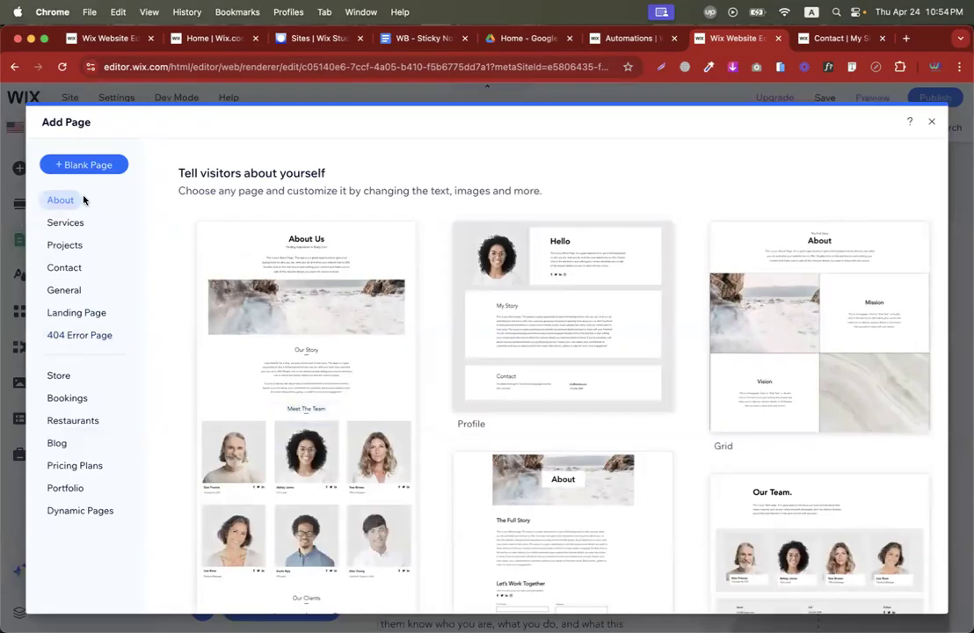
click(81, 166)
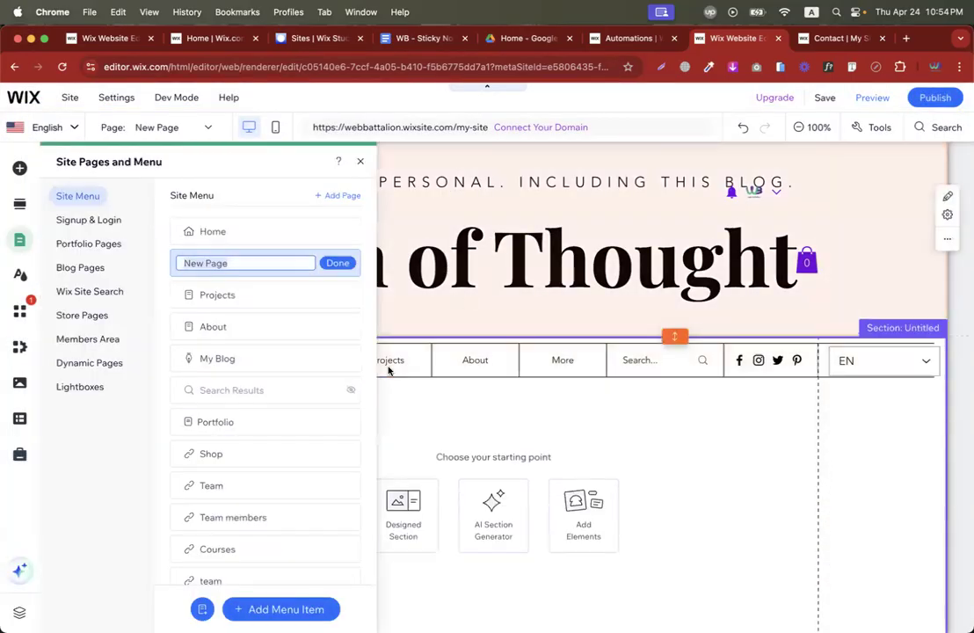
text(donate)
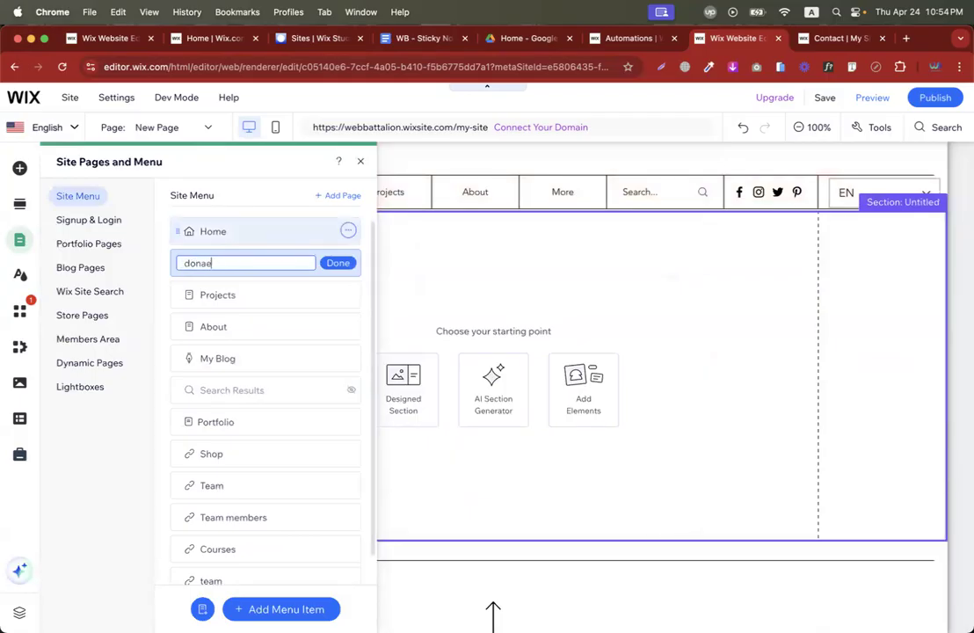
click(339, 264)
click(361, 164)
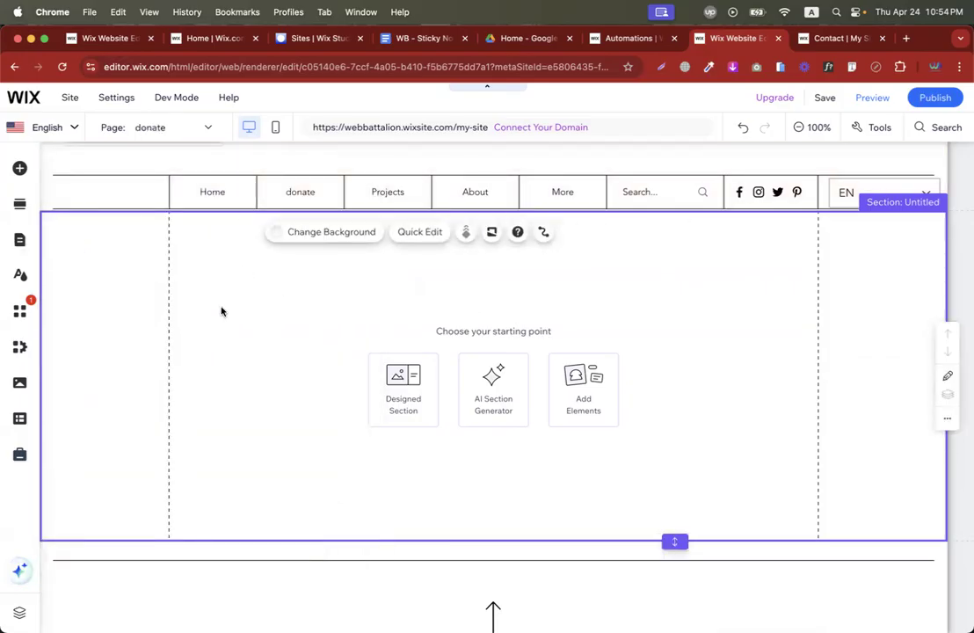
click(20, 167)
Add the Donate Now template from Contact & Forms' donation forms to the donate page.
click(64, 405)
click(90, 349)
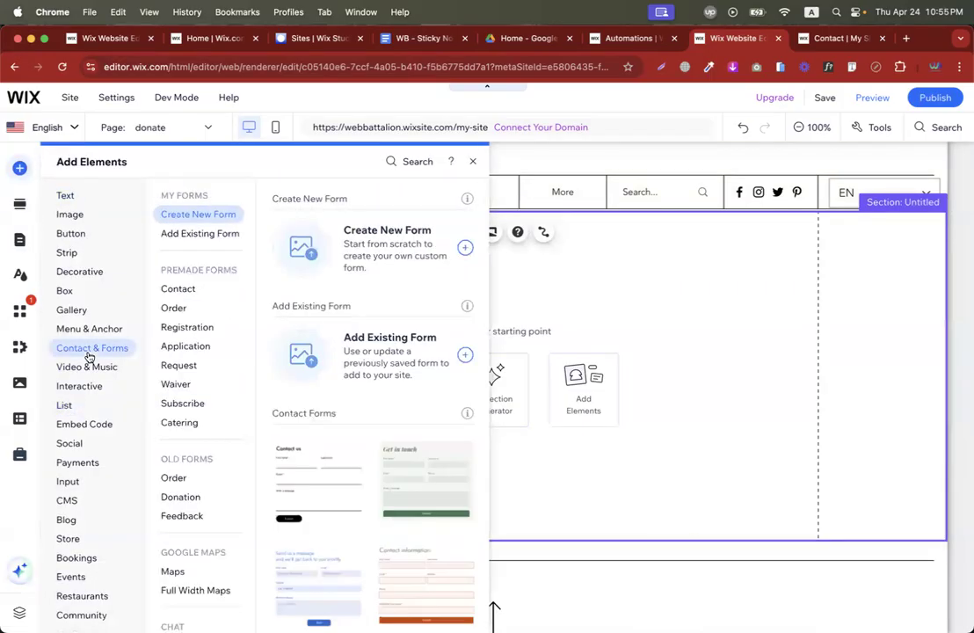
click(208, 351)
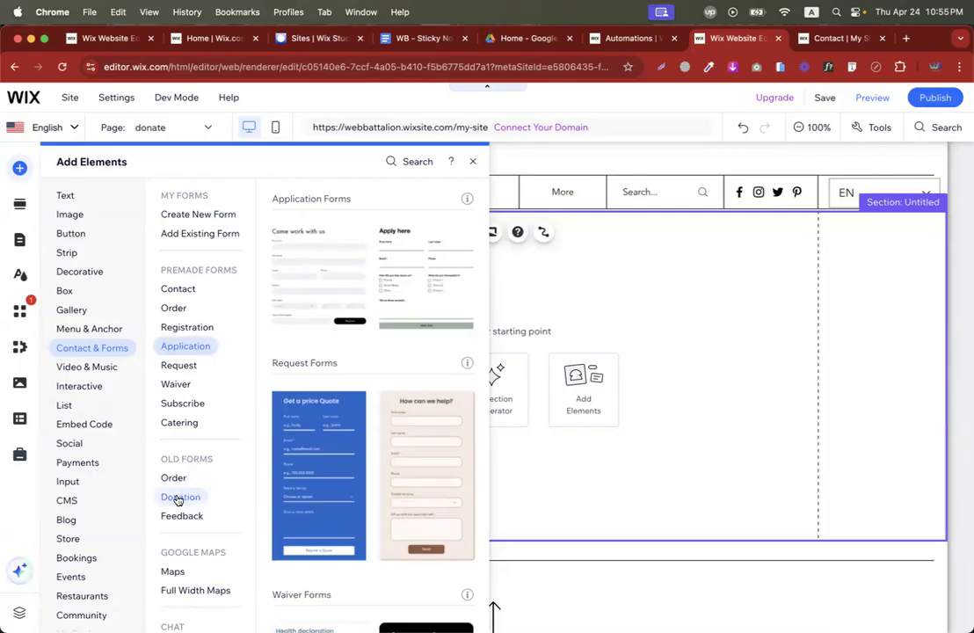
click(179, 498)
scroll(352, 305, up, 2)
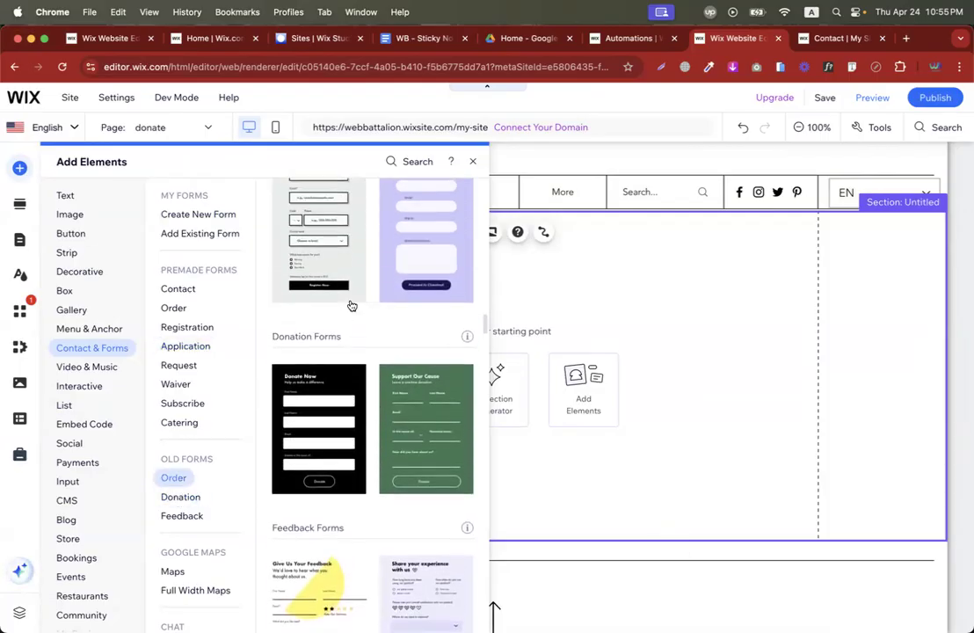
scroll(395, 274, up, 2)
scroll(354, 357, down, 4)
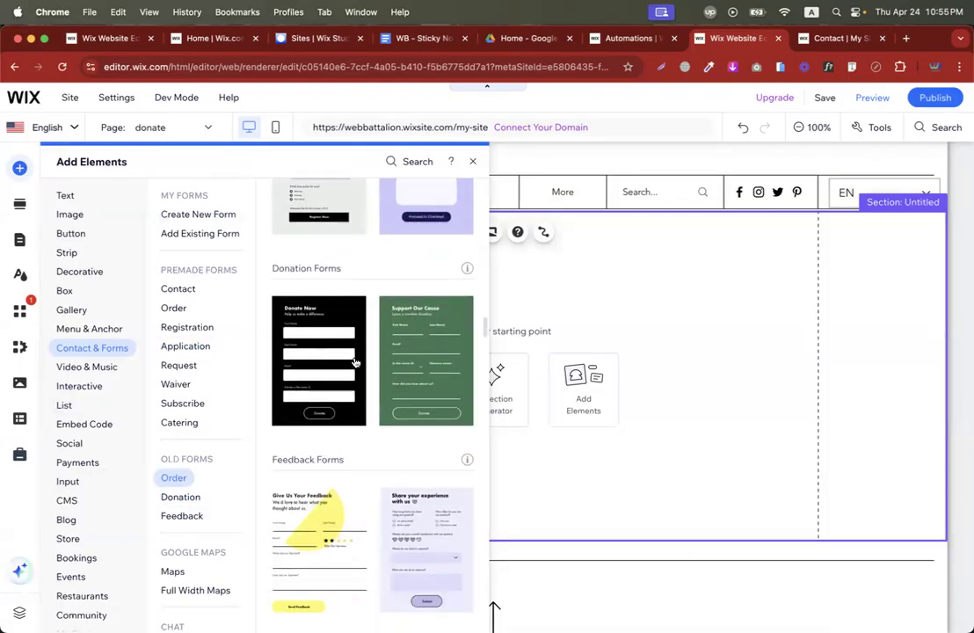
click(323, 370)
key(ctrl+Left)
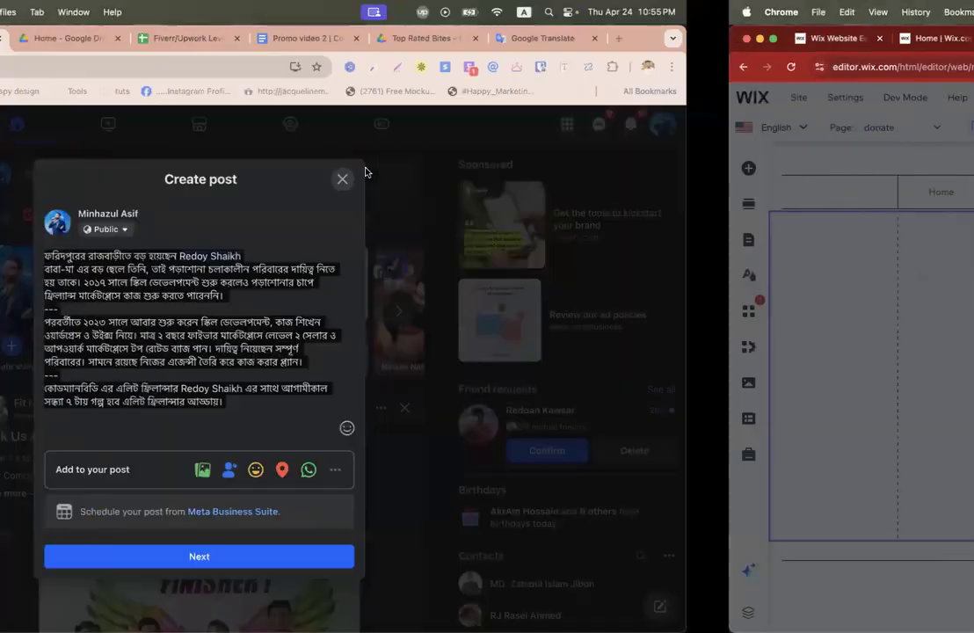
Bring up Upwork Messages and scroll through the conversation list.
key(ctrl+Left)
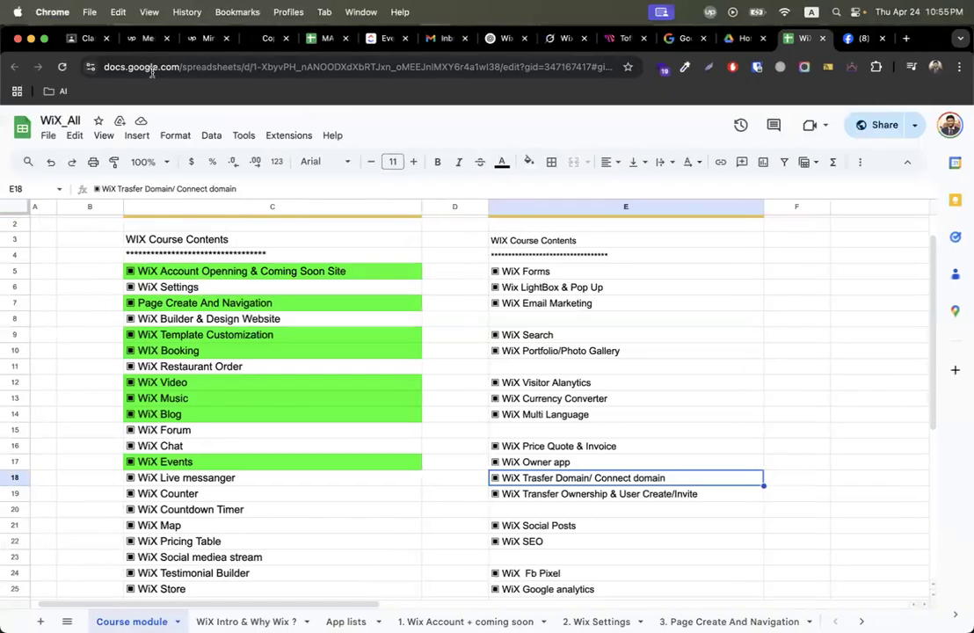
click(141, 37)
scroll(123, 439, down, 3)
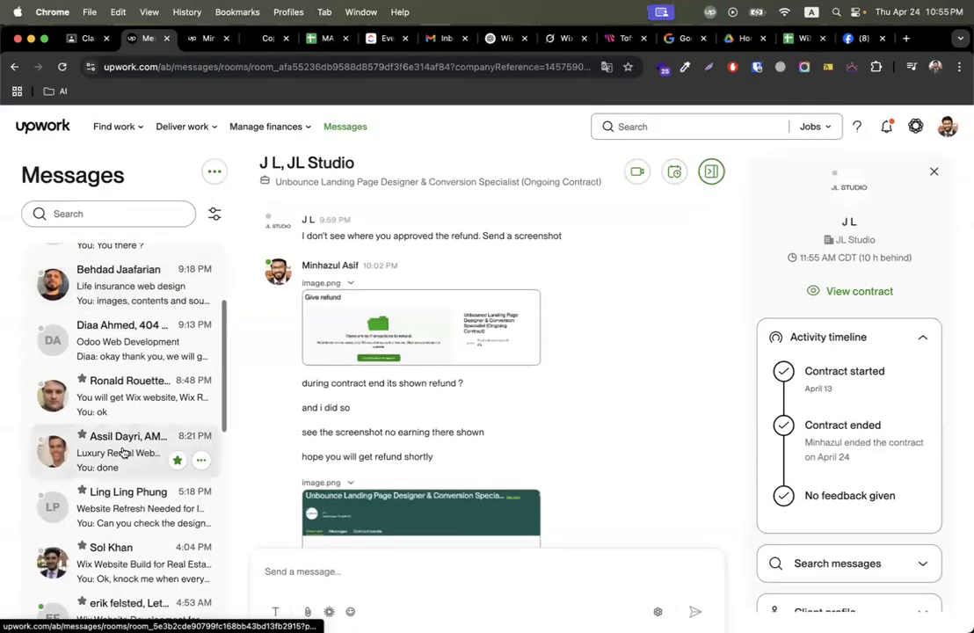
scroll(123, 369, down, 4)
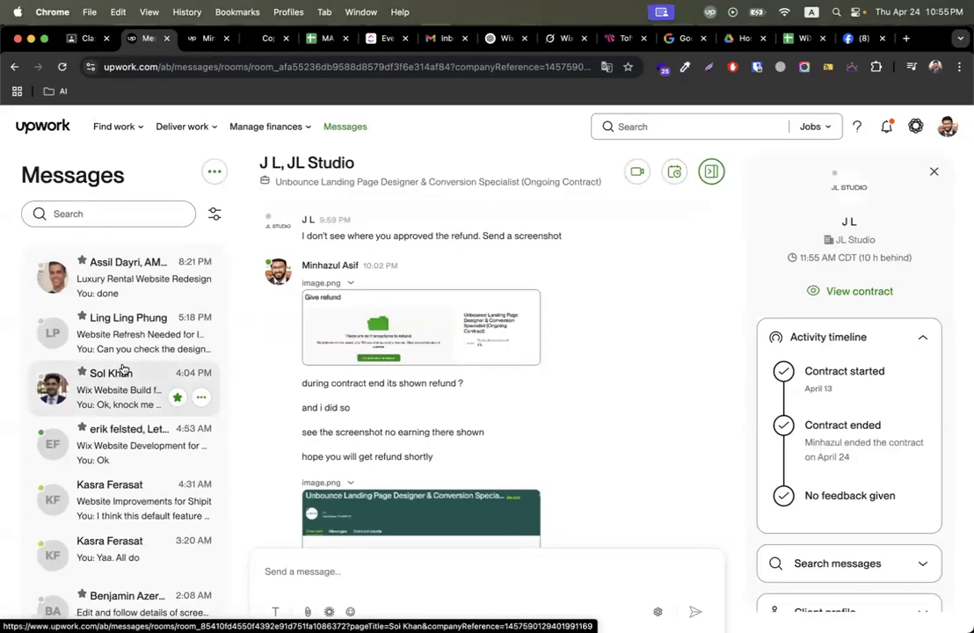
scroll(120, 430, down, 6)
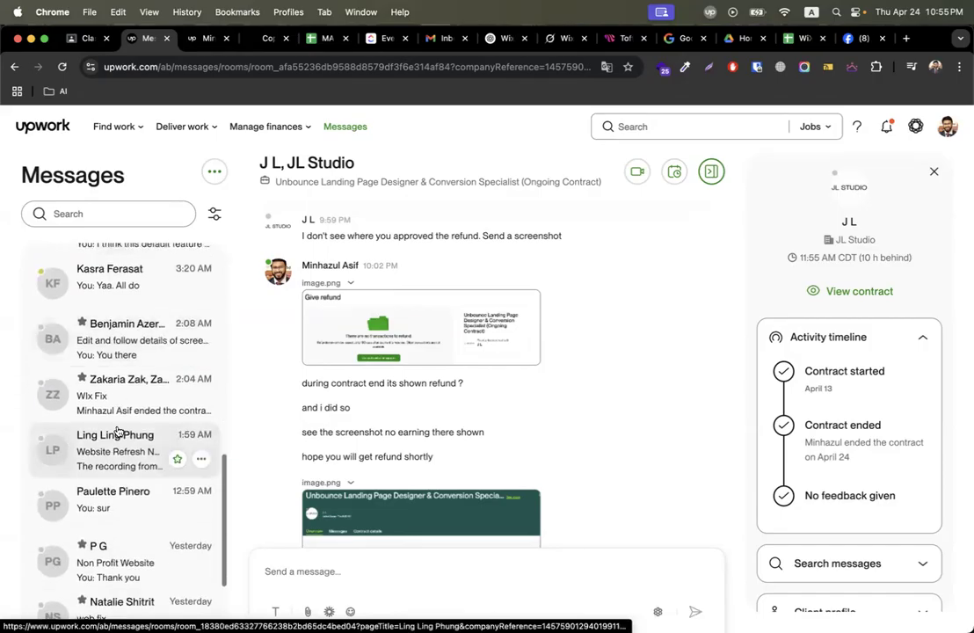
scroll(118, 430, down, 6)
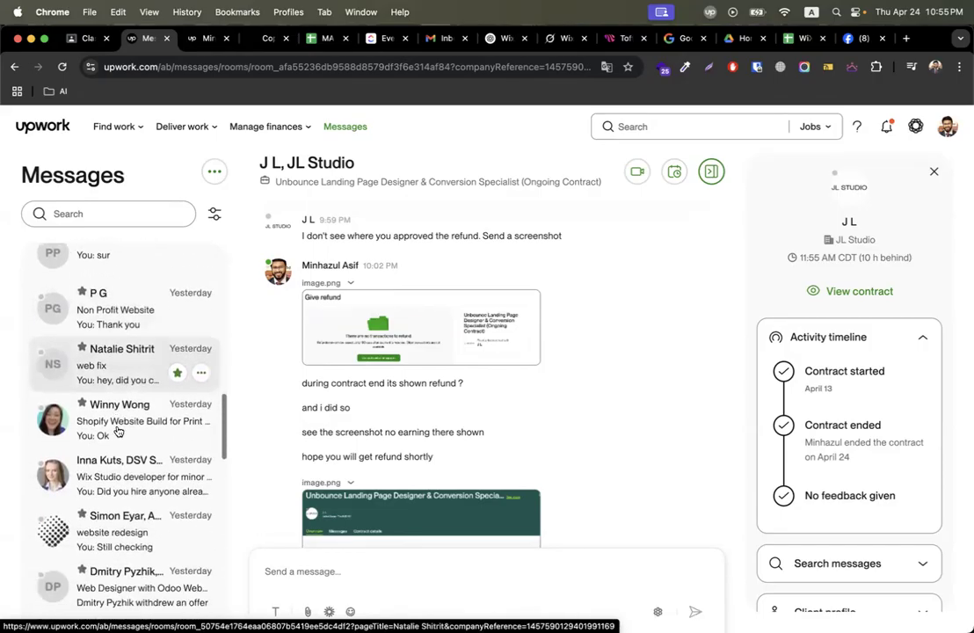
scroll(118, 429, down, 3)
scroll(118, 430, up, 15)
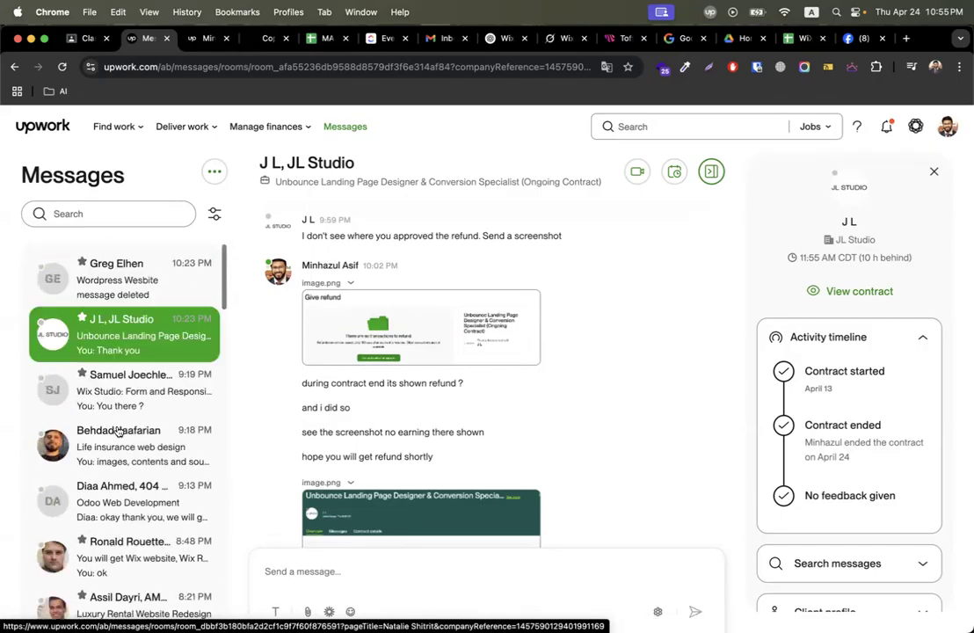
scroll(118, 430, down, 11)
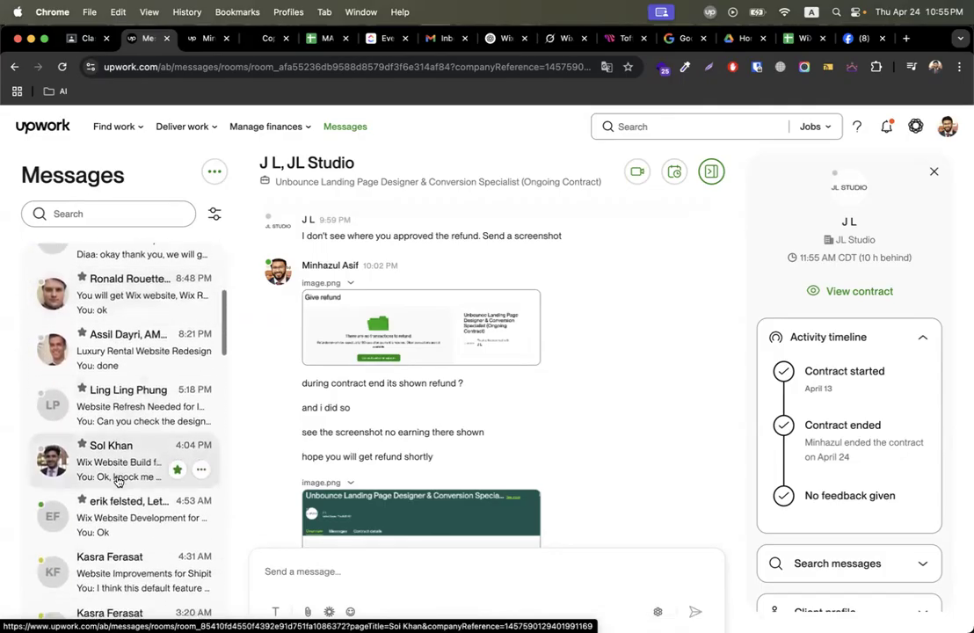
scroll(118, 482, down, 4)
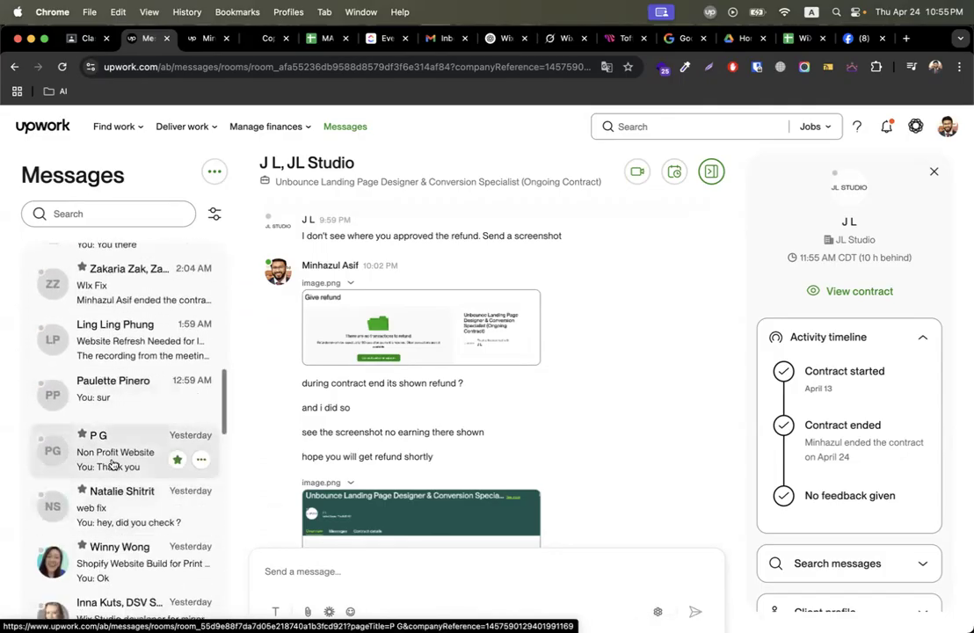
Open the Non Profit Website conversation and read back through the earlier client messages.
click(113, 465)
scroll(435, 487, up, 8)
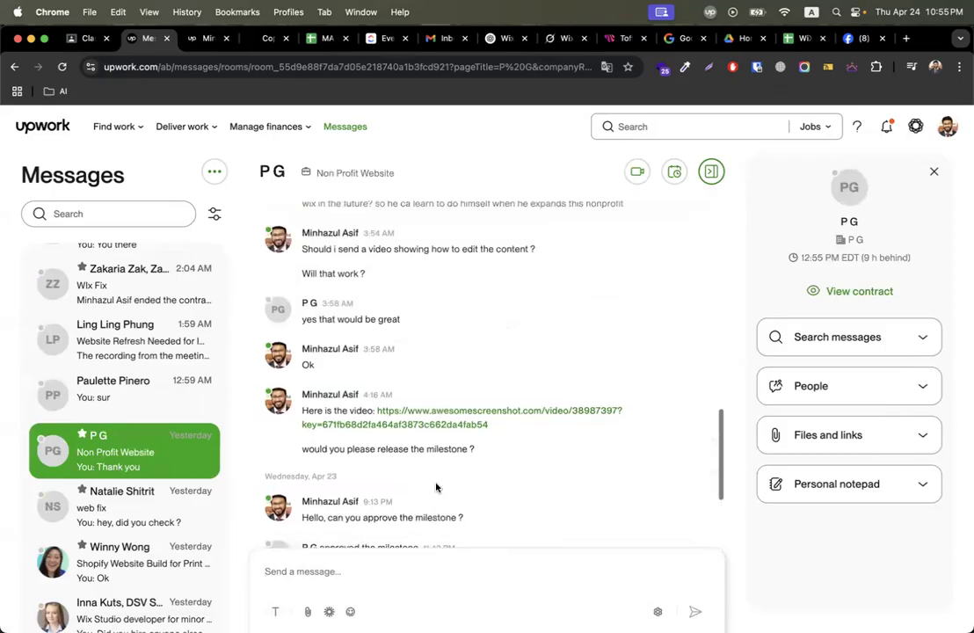
scroll(474, 395, up, 10)
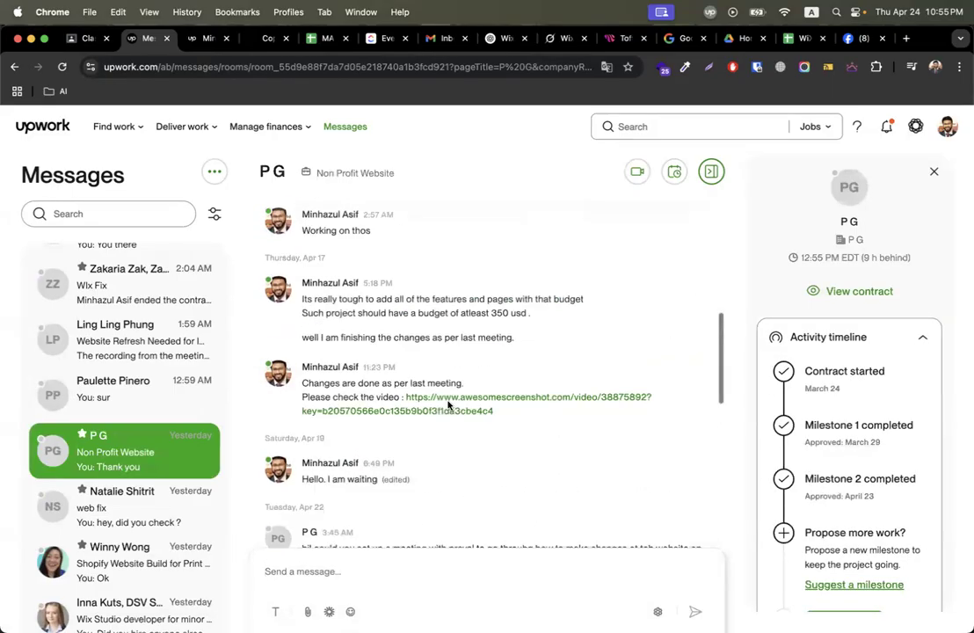
scroll(448, 405, up, 10)
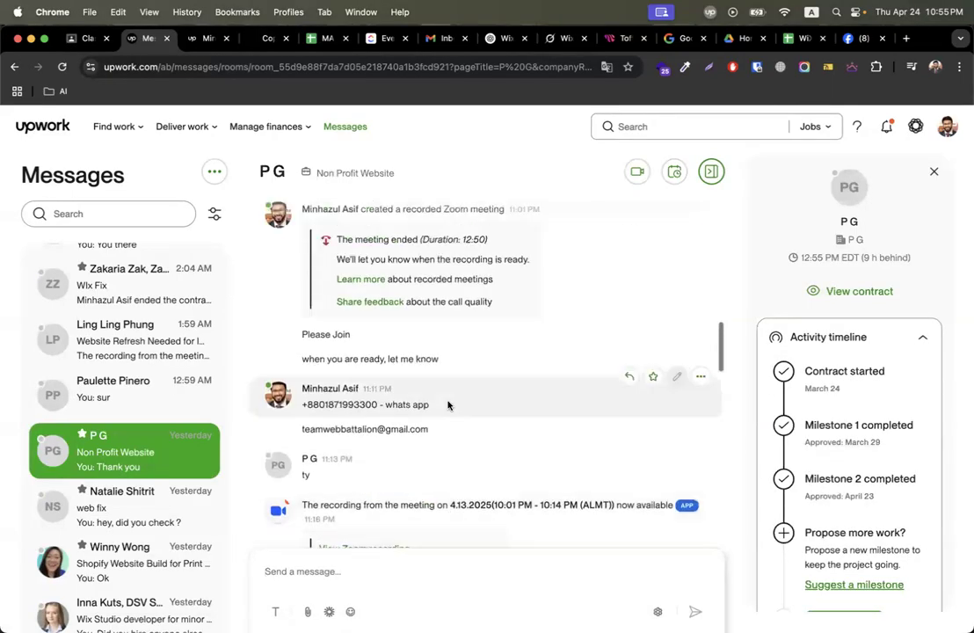
scroll(447, 404, up, 10)
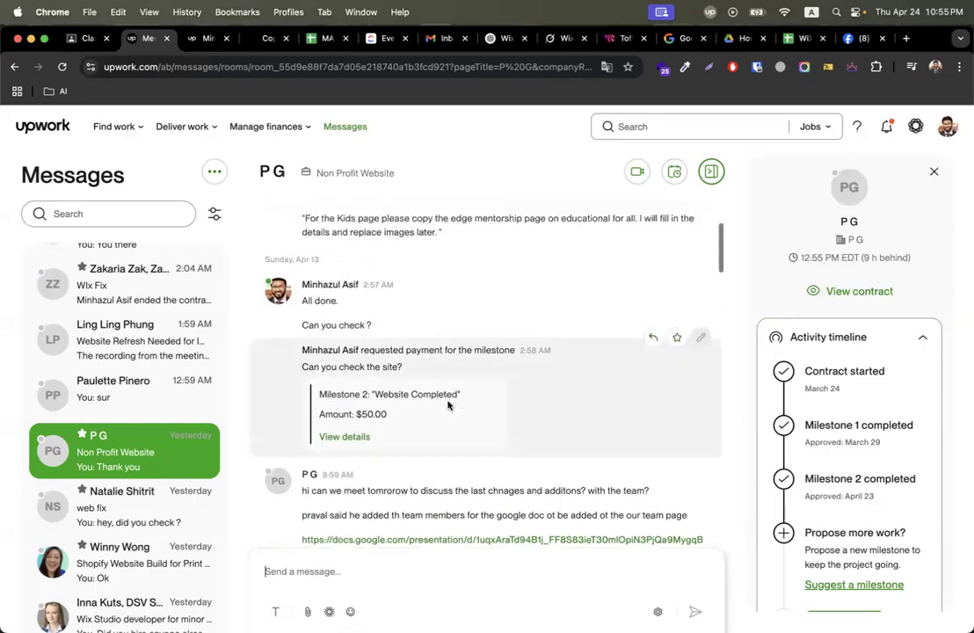
scroll(448, 404, up, 5)
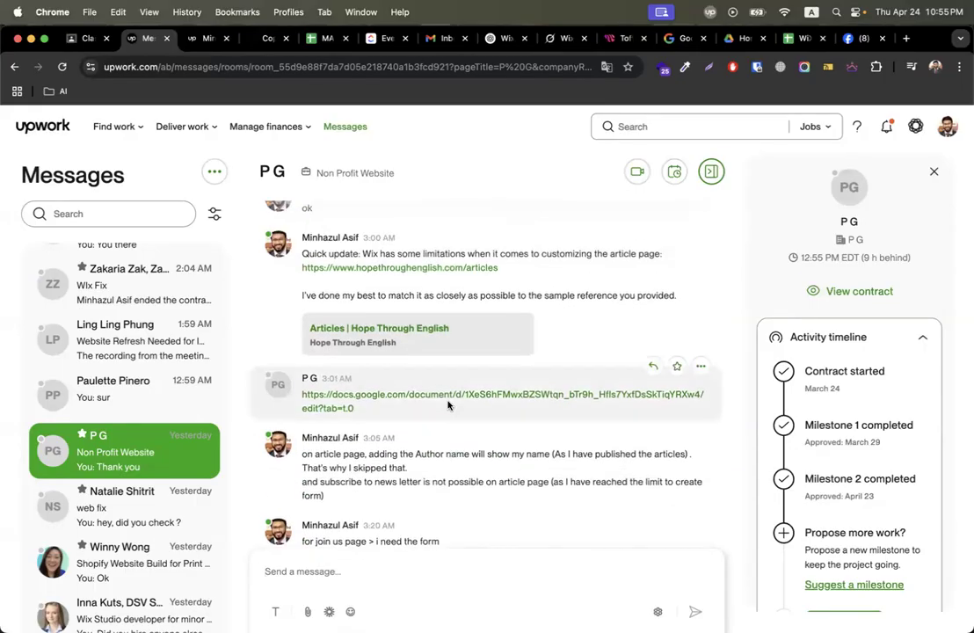
click(419, 267)
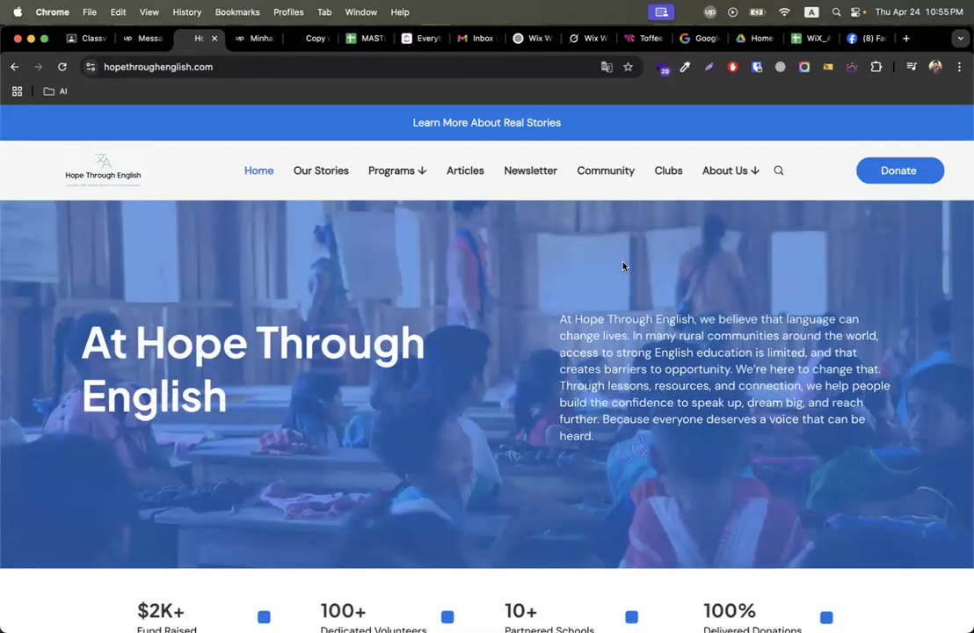
Check the live site's Subscribe section, then move the Donate Now form up and left.
scroll(280, 440, down, 3)
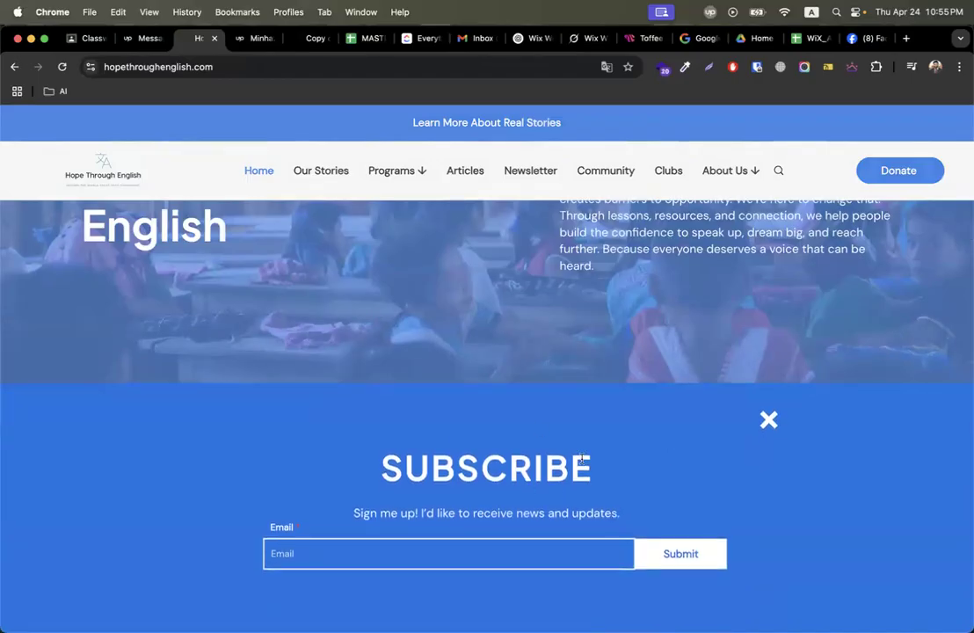
key(ctrl+Right)
key(ctrl+Right)
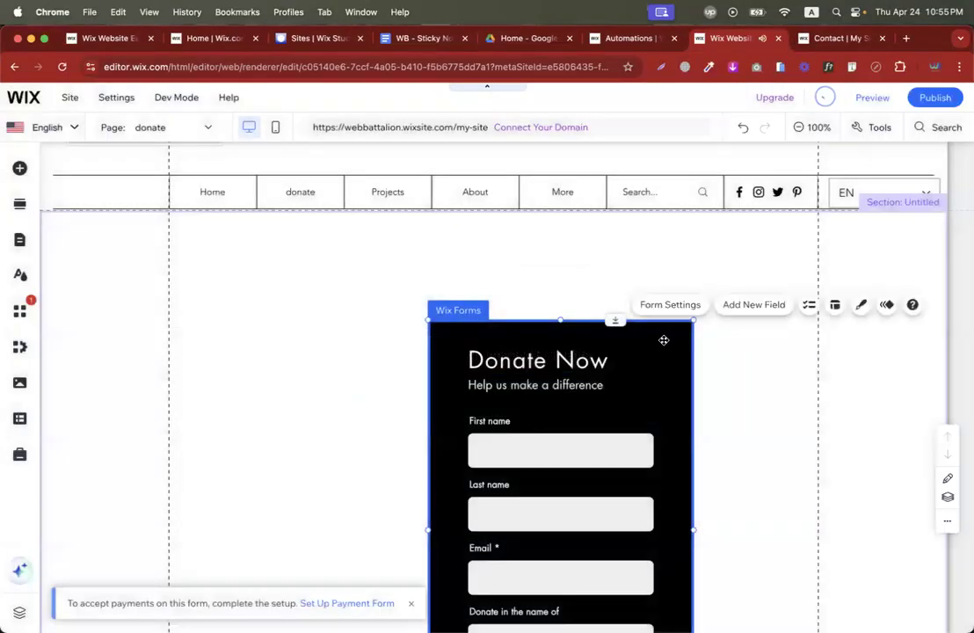
drag(663, 339, 601, 263)
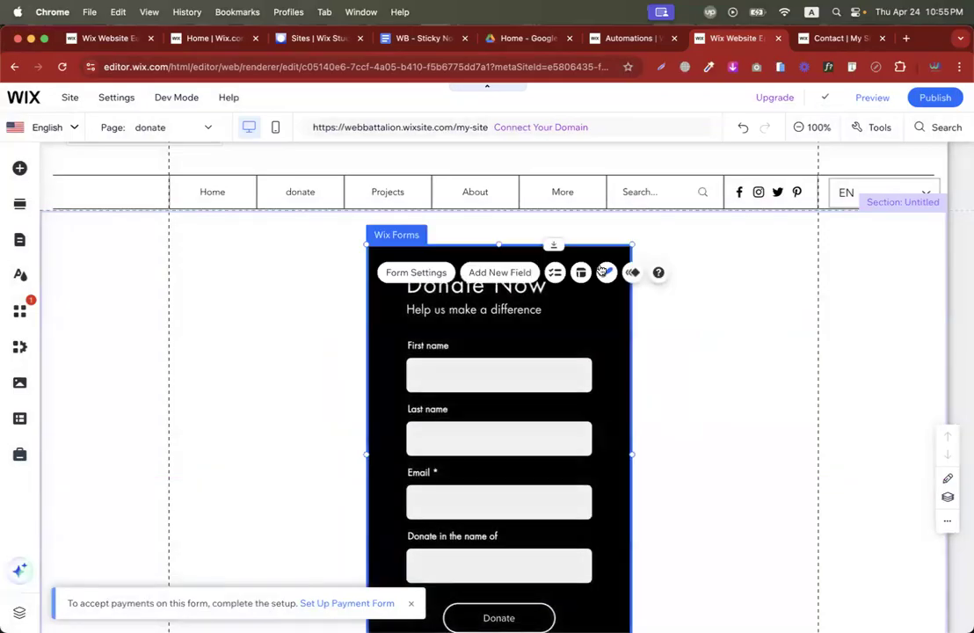
click(26, 245)
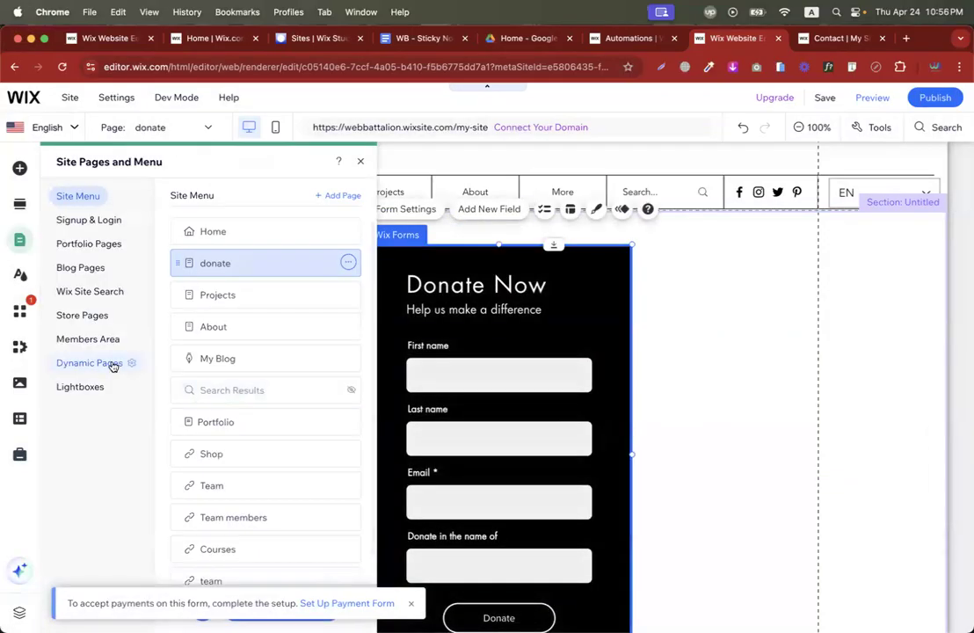
Open the Subscribe (Get the Latest News) lightbox from Lightboxes and select its frame.
click(95, 388)
click(255, 234)
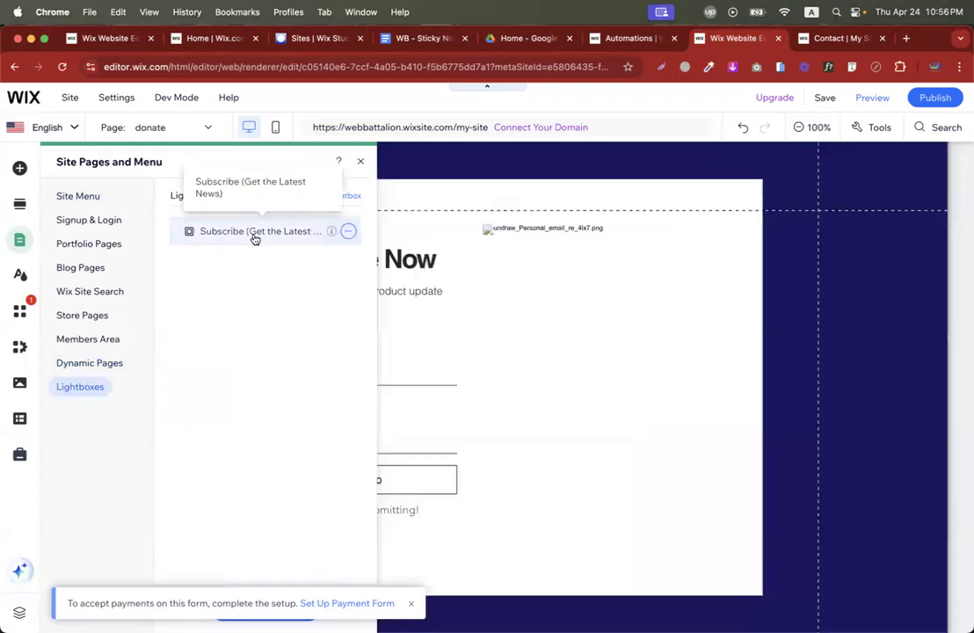
click(361, 165)
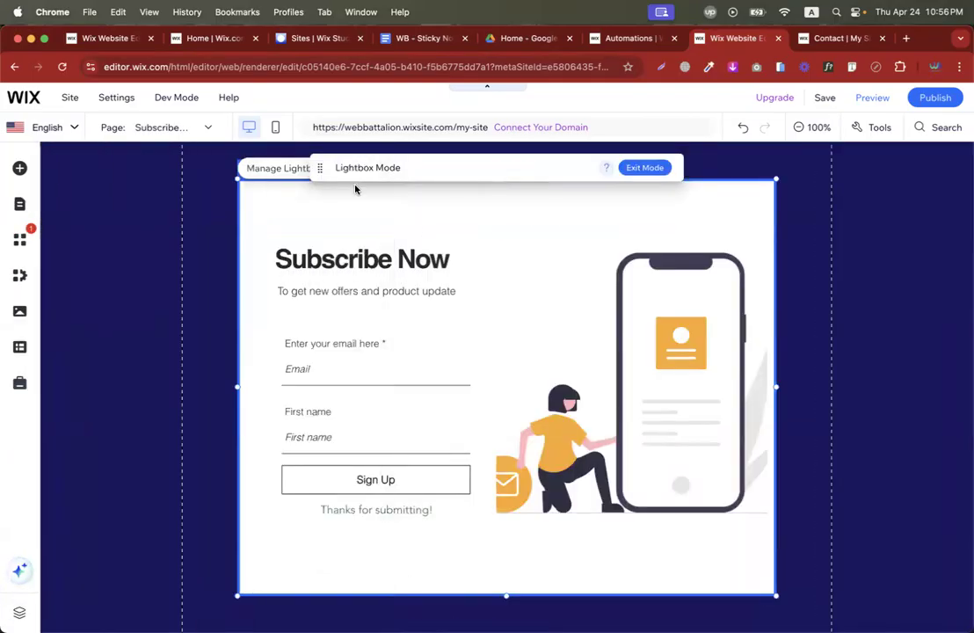
click(279, 171)
click(515, 281)
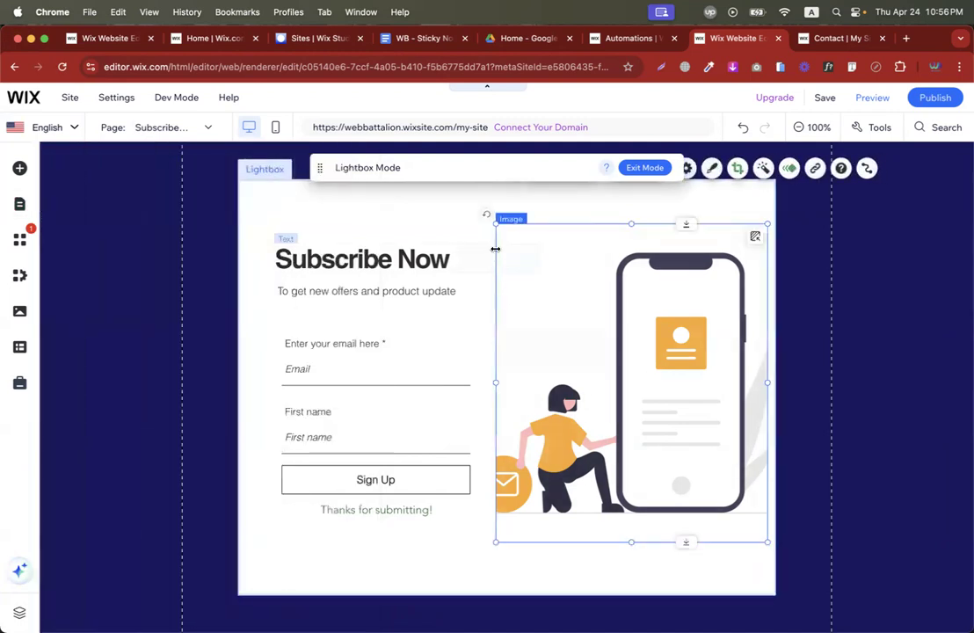
drag(570, 167, 382, 519)
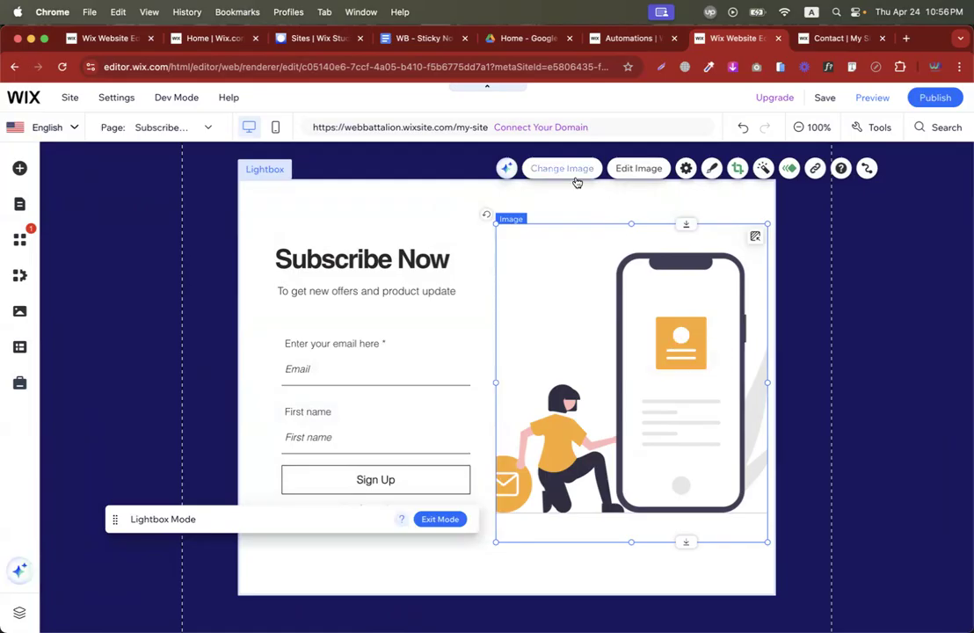
click(441, 211)
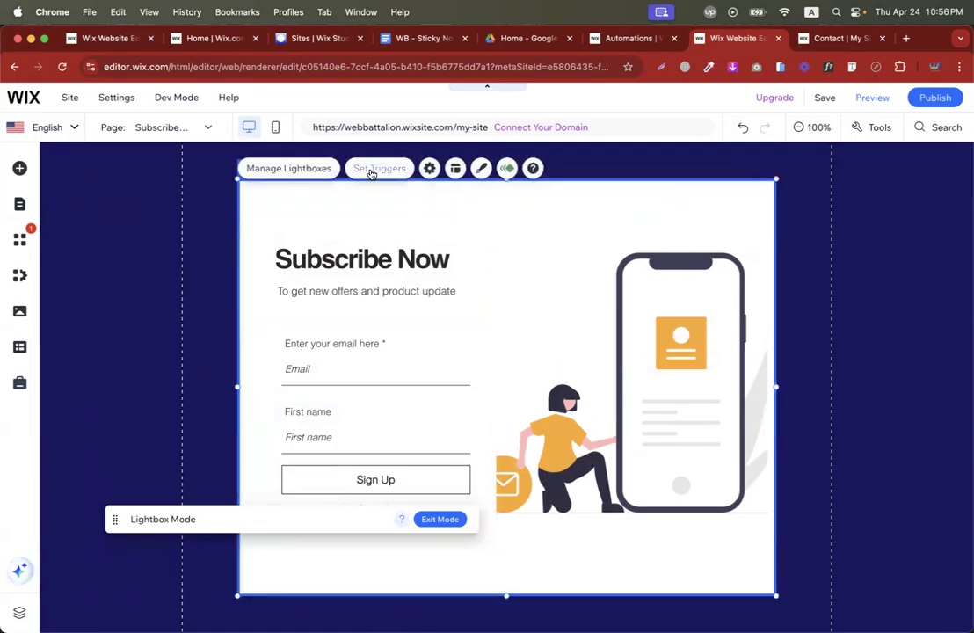
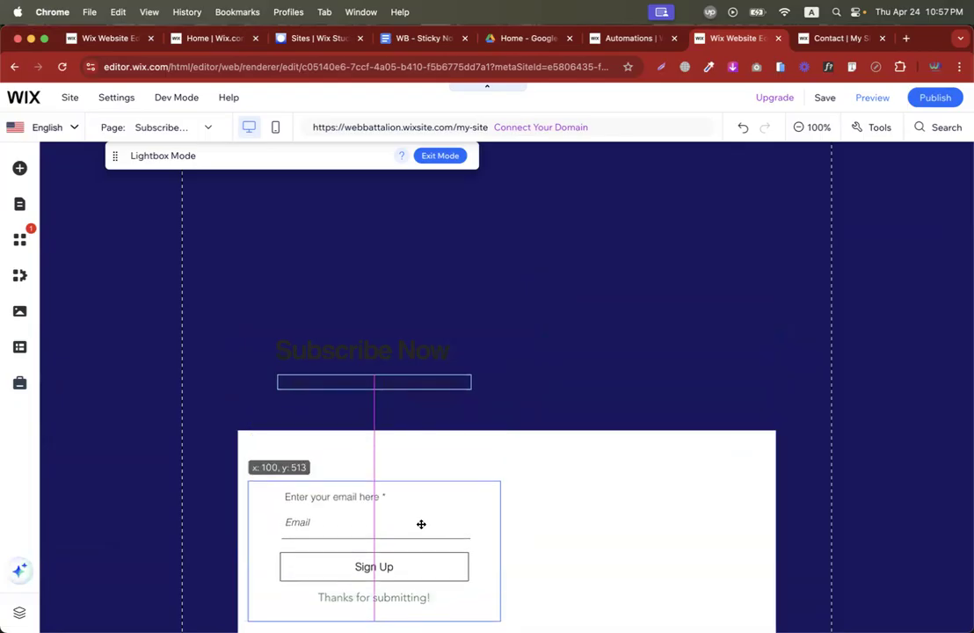
Move the email signup form lower in the lightbox, left of the Subscribe Now heading, and select the lightbox.
drag(390, 358, 608, 540)
click(442, 470)
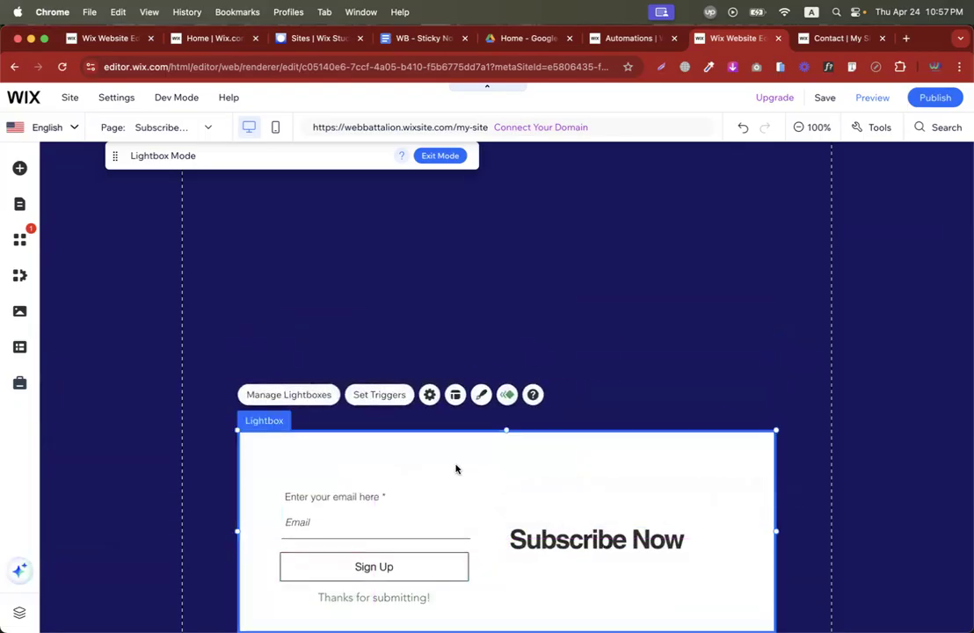
Stretch the Subscribe lightbox across the full page width.
click(456, 396)
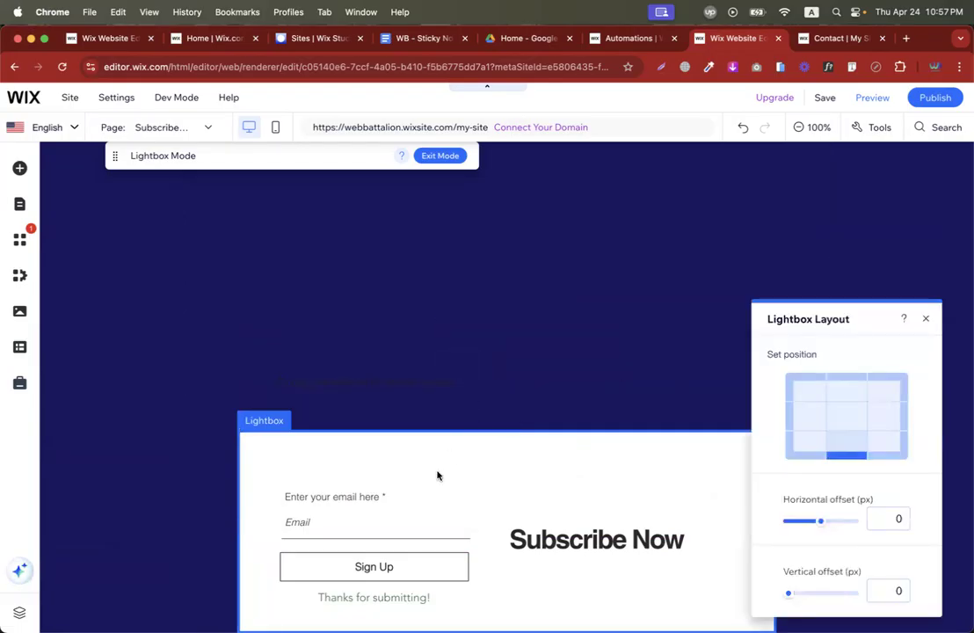
click(105, 529)
drag(106, 530, 36, 526)
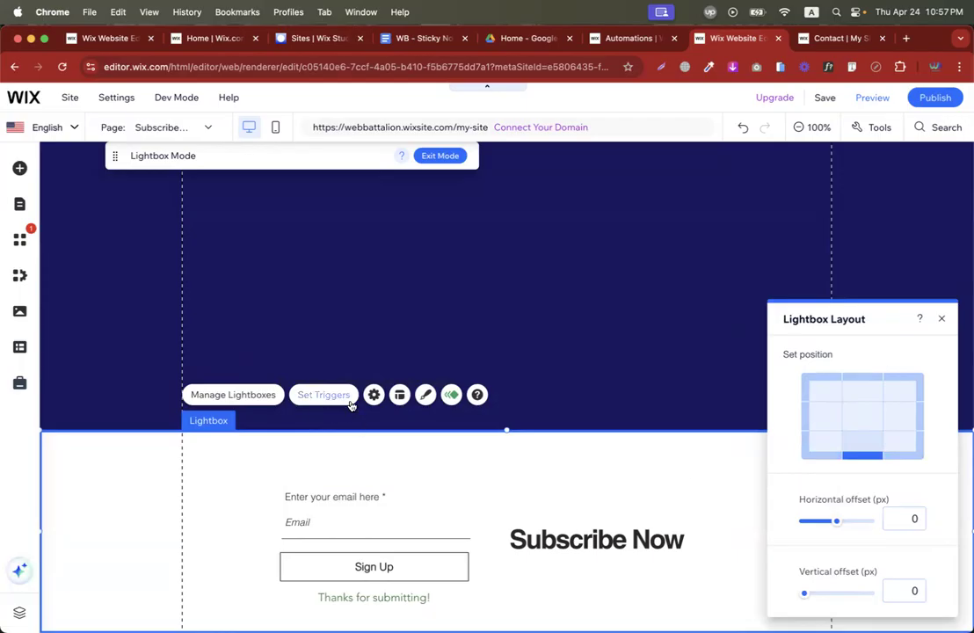
Give the lightbox background a green theme colour.
click(425, 395)
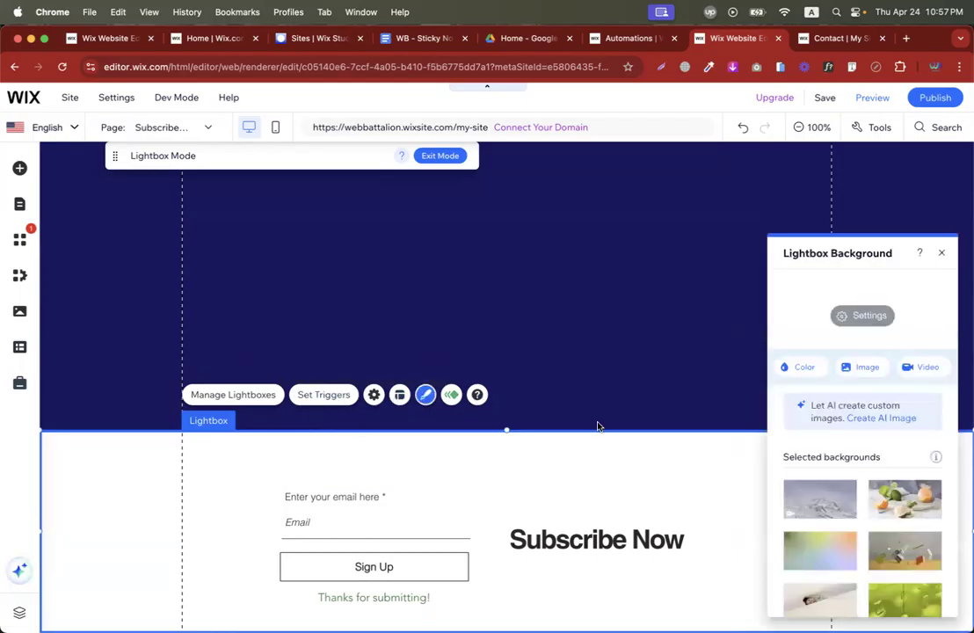
click(811, 366)
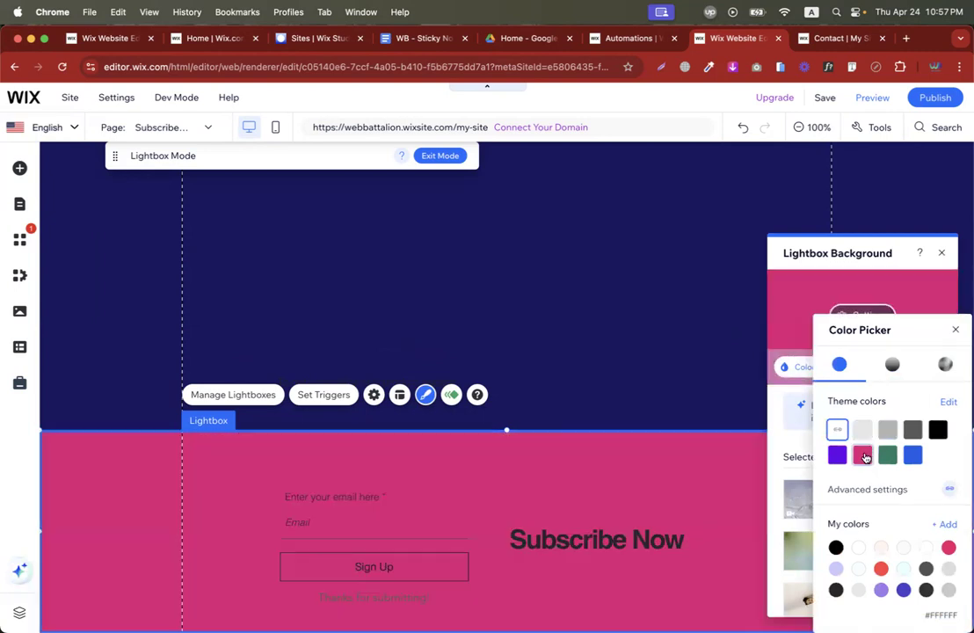
click(892, 457)
click(700, 425)
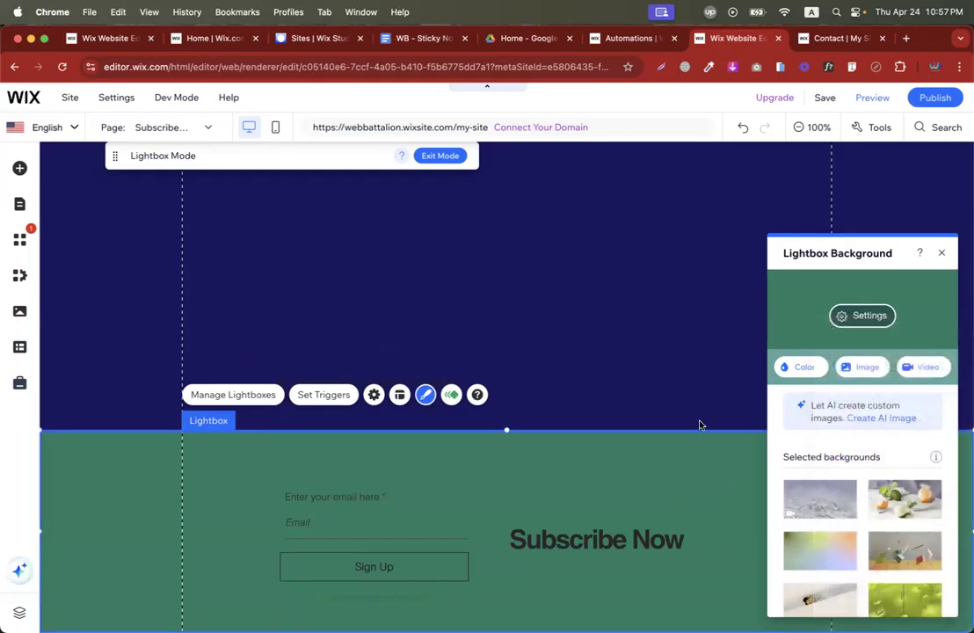
click(941, 254)
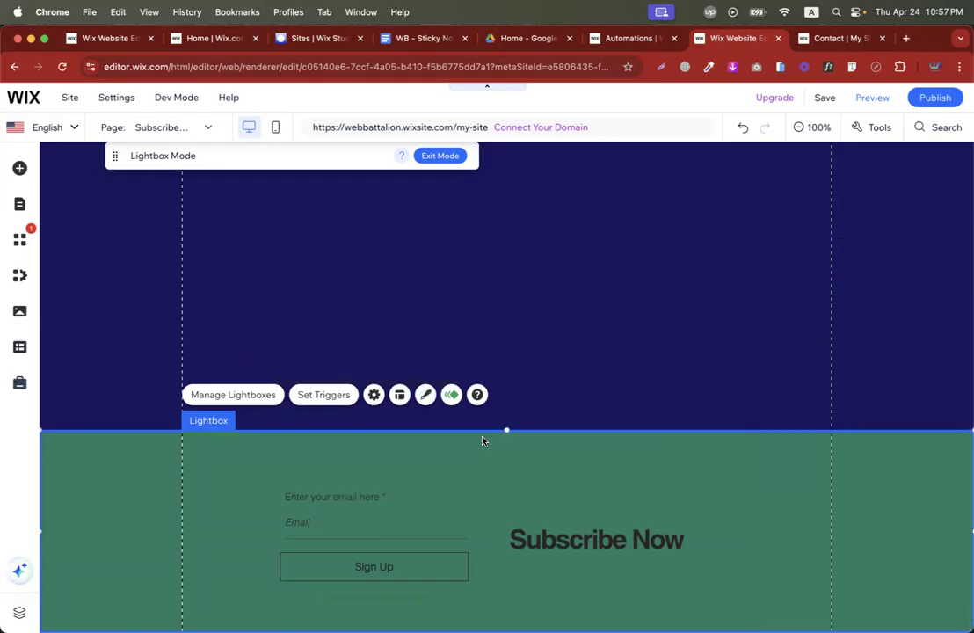
Try the Grow animation, then apply Reveal as the lightbox's entrance animation.
click(450, 396)
click(919, 542)
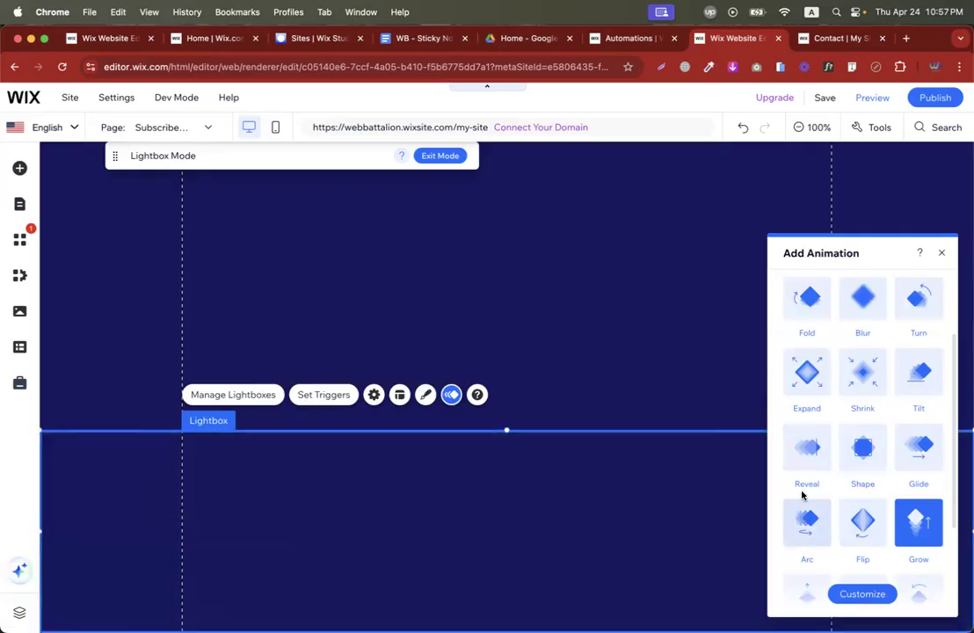
click(807, 442)
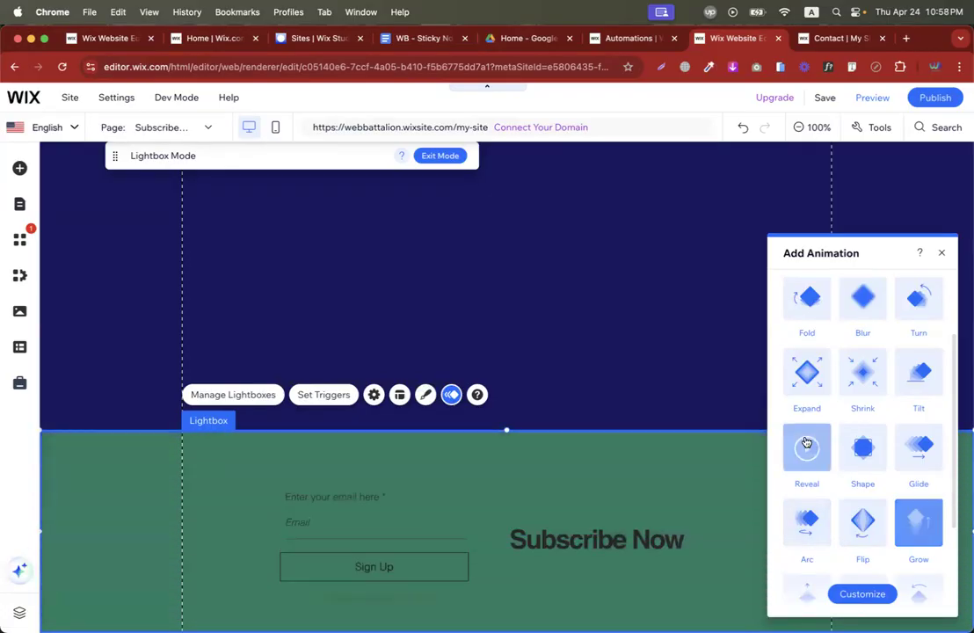
key(ctrl+Left)
key(ctrl+Left)
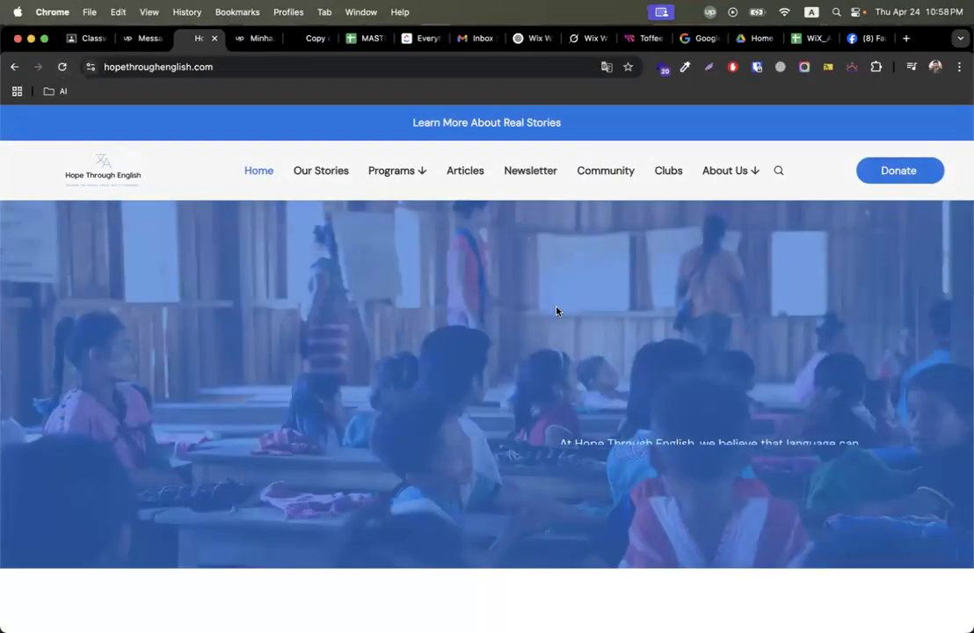
On the live Hope Through English homepage, close the Subscribe popup and scroll through the page.
scroll(532, 352, down, 5)
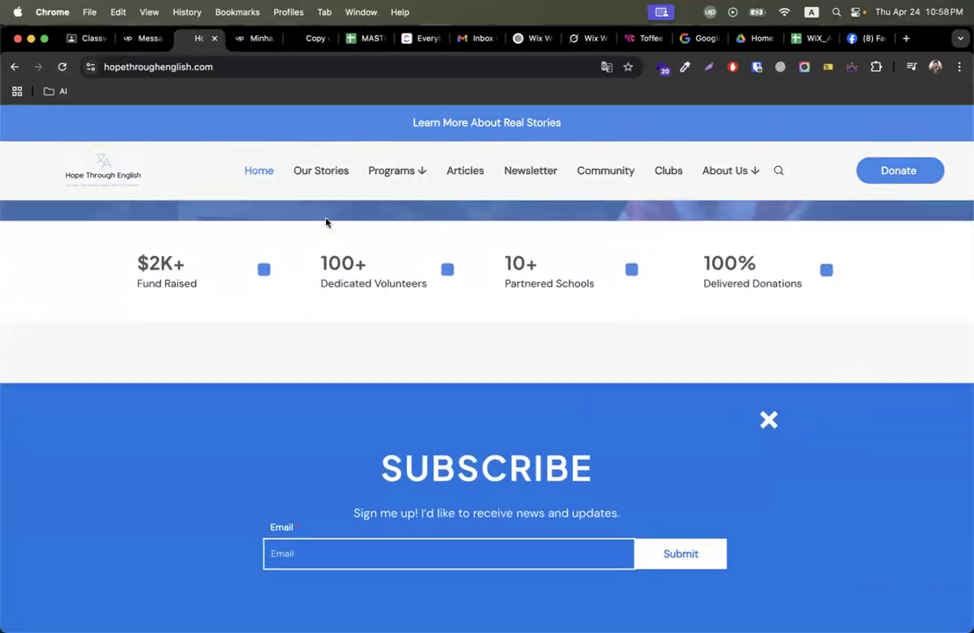
click(769, 421)
scroll(516, 407, up, 5)
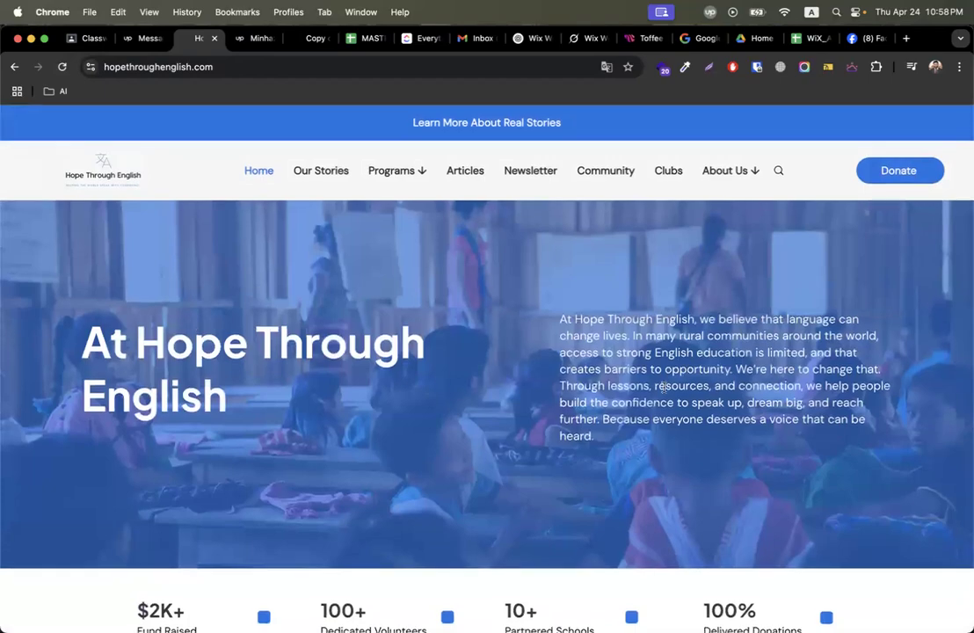
scroll(422, 544, down, 20)
scroll(421, 544, up, 8)
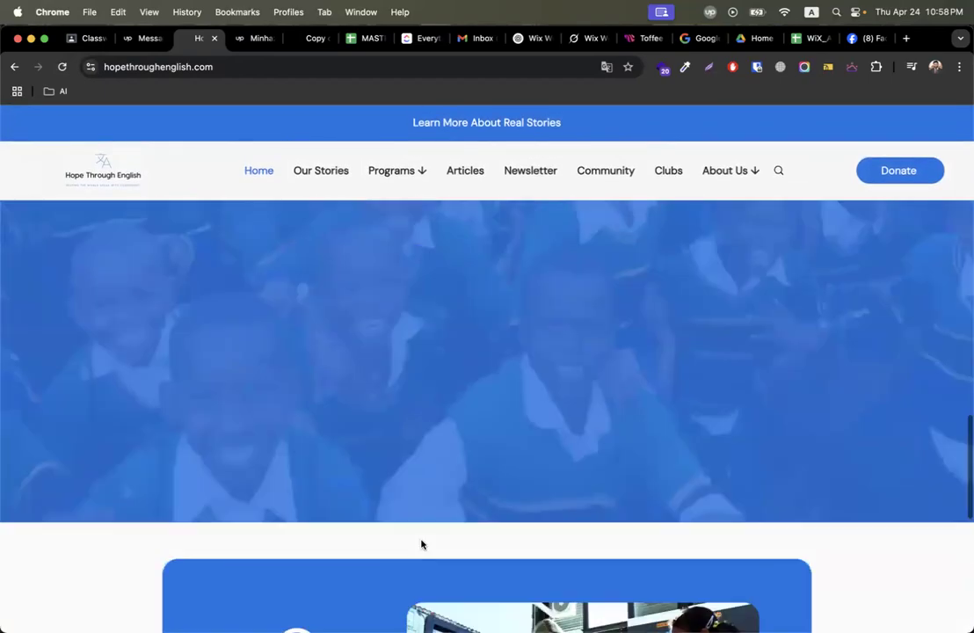
scroll(421, 544, up, 10)
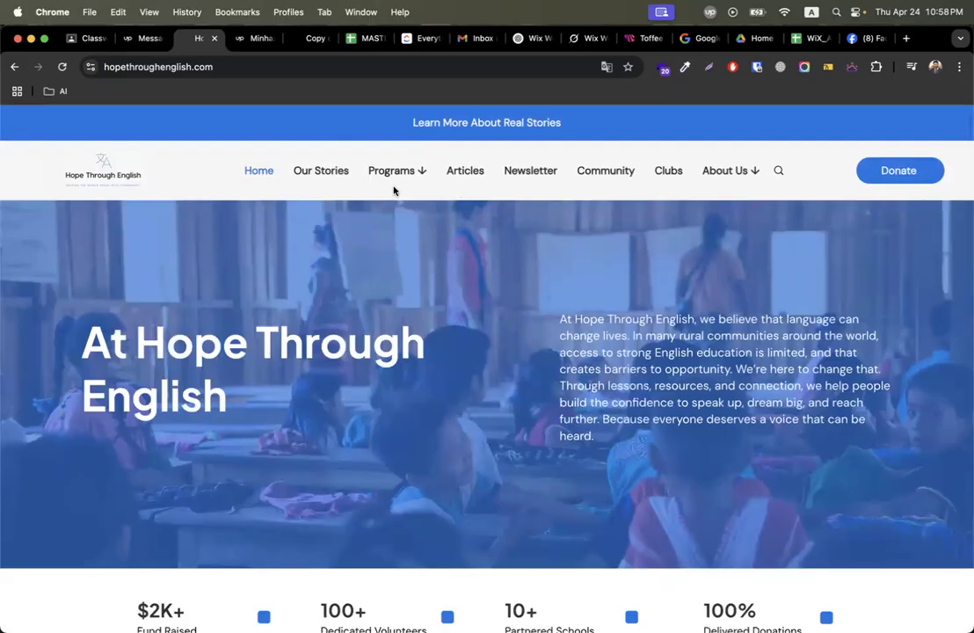
Review the live site's Donate page, then return to the Wix editor.
click(885, 172)
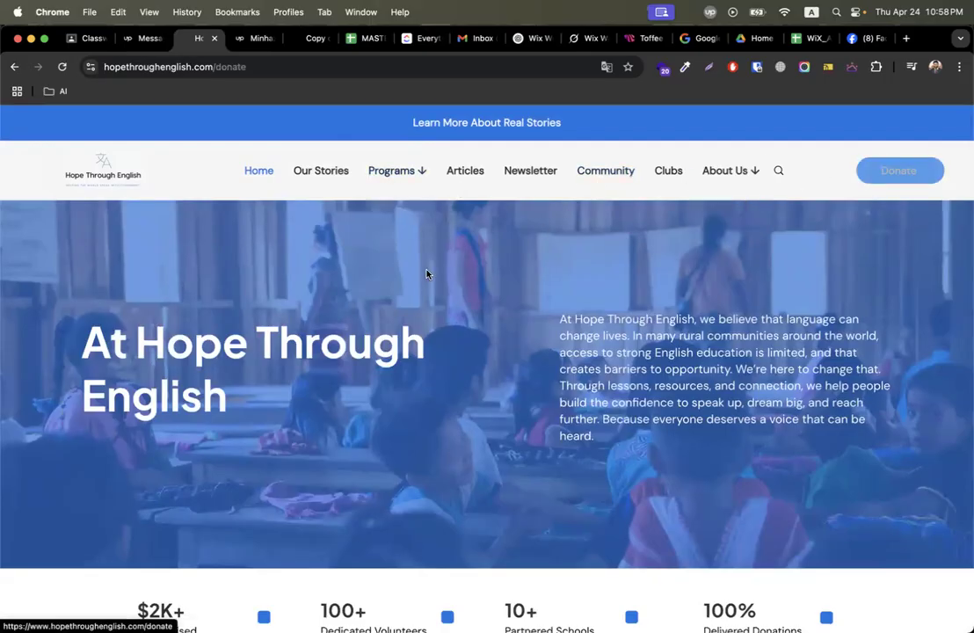
scroll(415, 281, down, 4)
scroll(422, 330, up, 4)
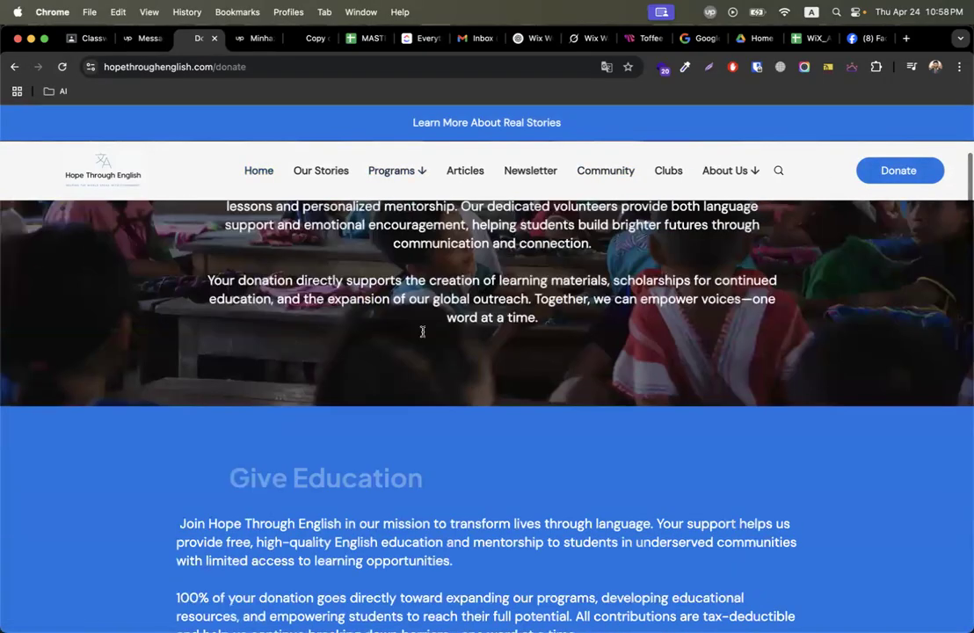
scroll(456, 298, down, 7)
scroll(454, 297, down, 10)
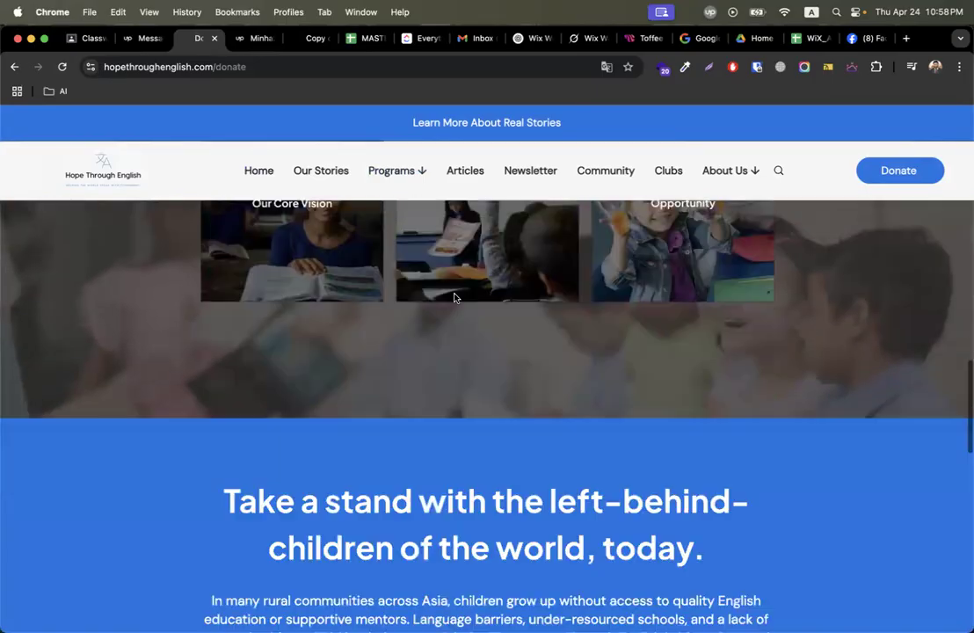
scroll(455, 295, down, 5)
scroll(454, 298, up, 8)
scroll(455, 298, up, 4)
scroll(455, 298, down, 3)
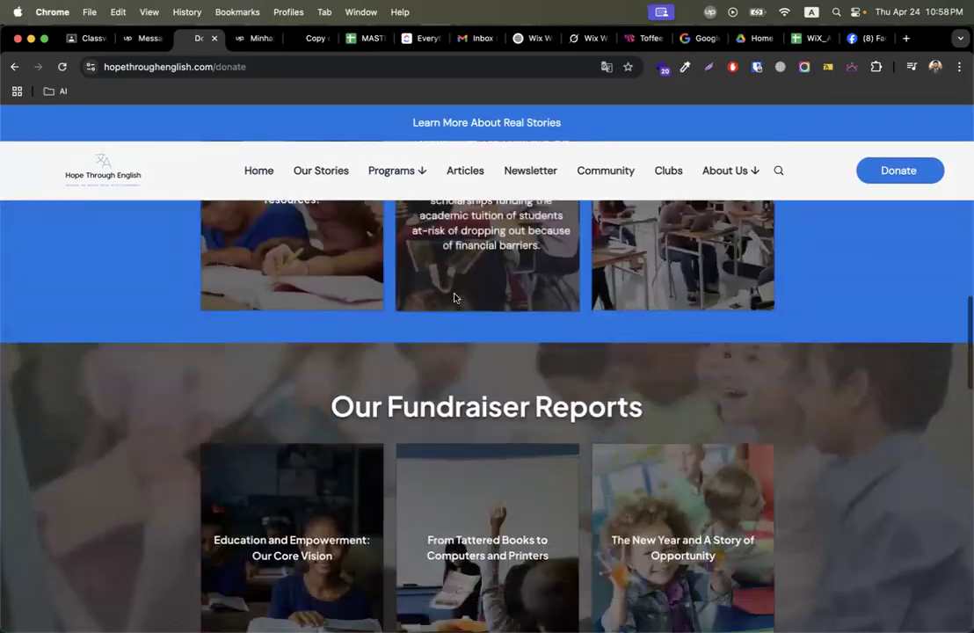
scroll(454, 298, up, 5)
scroll(454, 297, up, 6)
scroll(455, 297, down, 9)
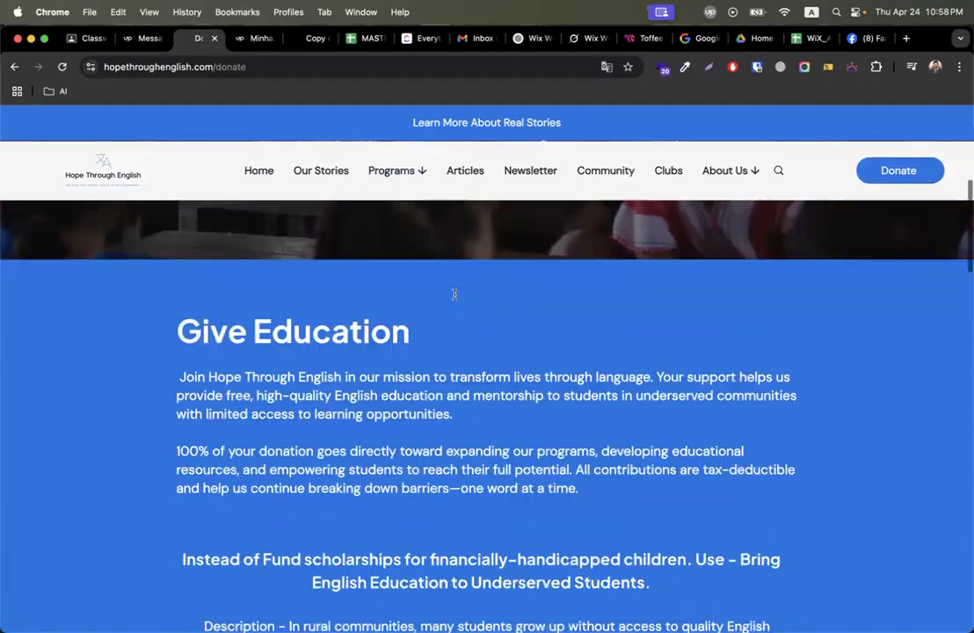
scroll(455, 294, down, 10)
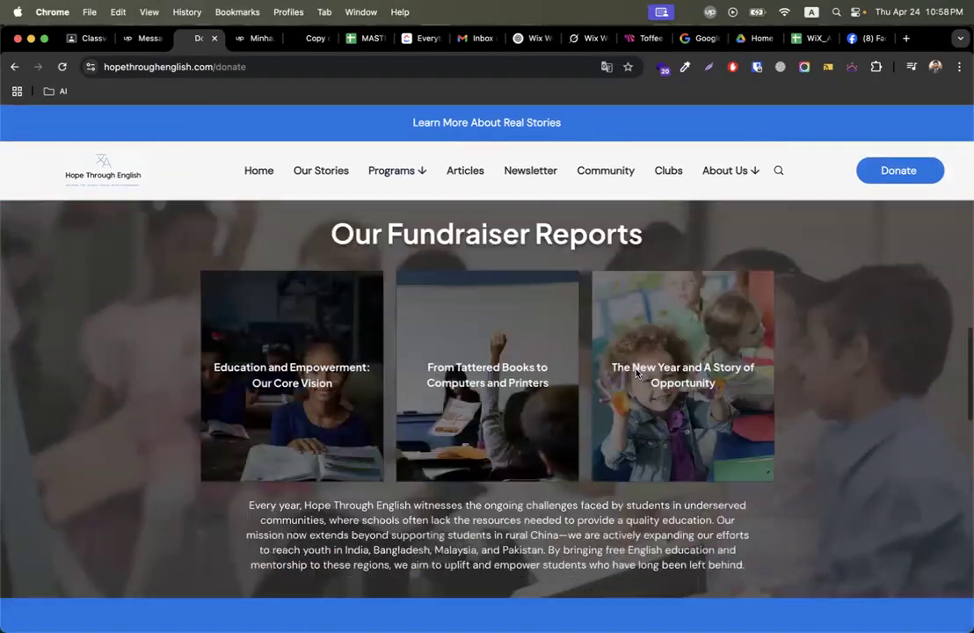
scroll(759, 422, down, 6)
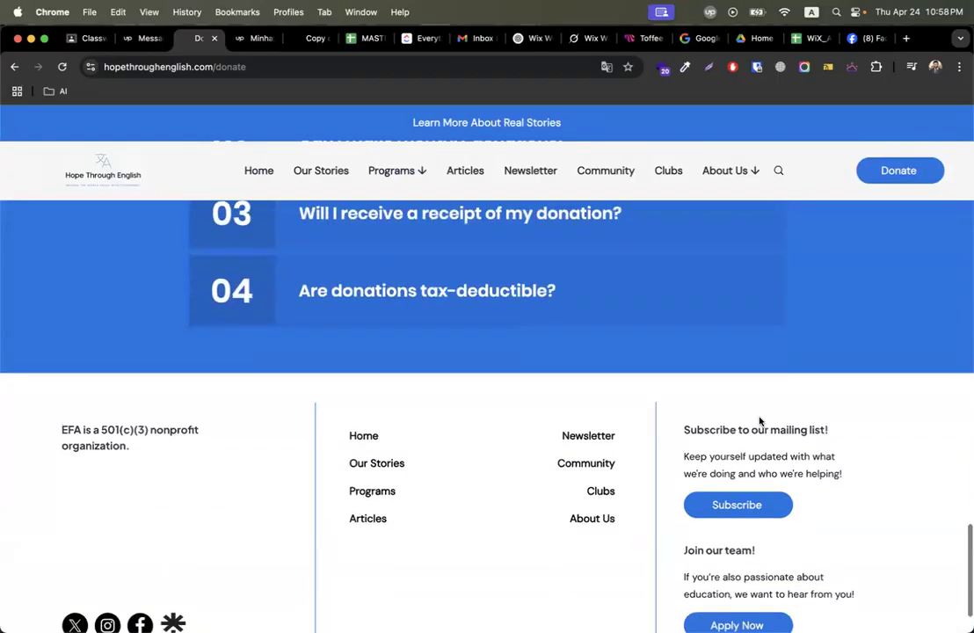
scroll(806, 351, down, 1)
scroll(807, 348, up, 15)
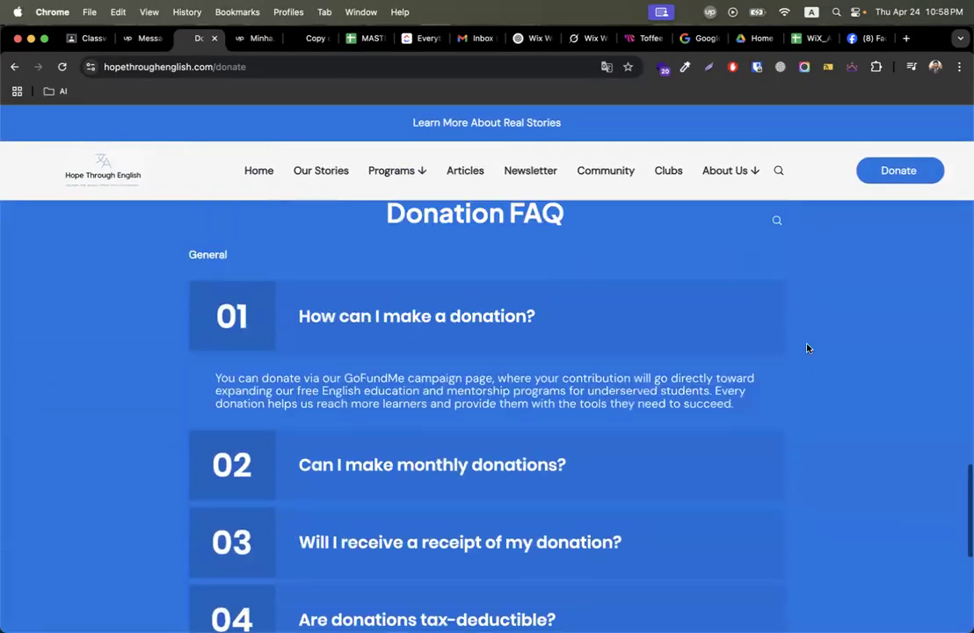
scroll(807, 348, up, 8)
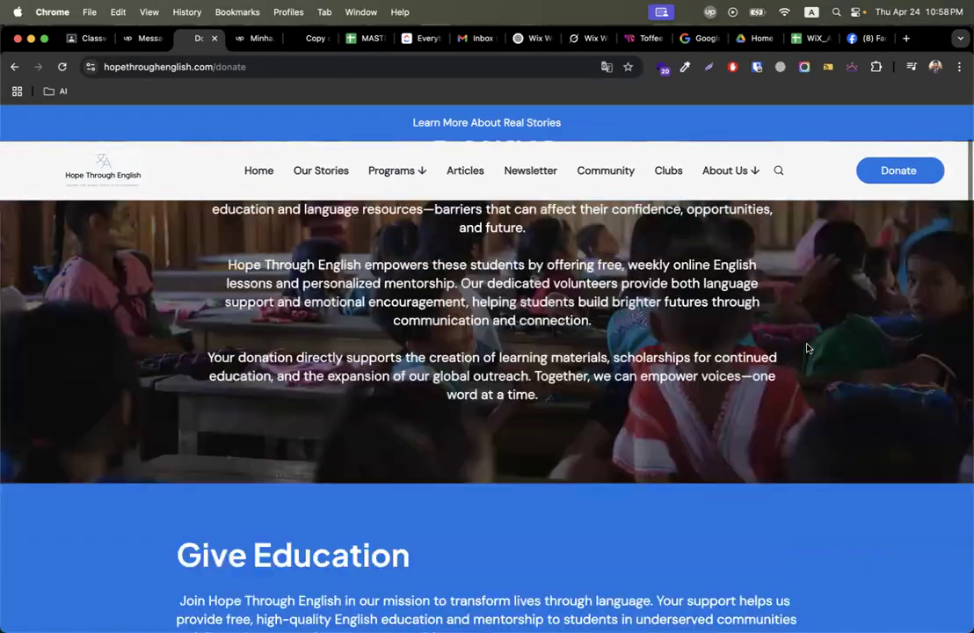
key(ctrl+Right)
key(ctrl+Right)
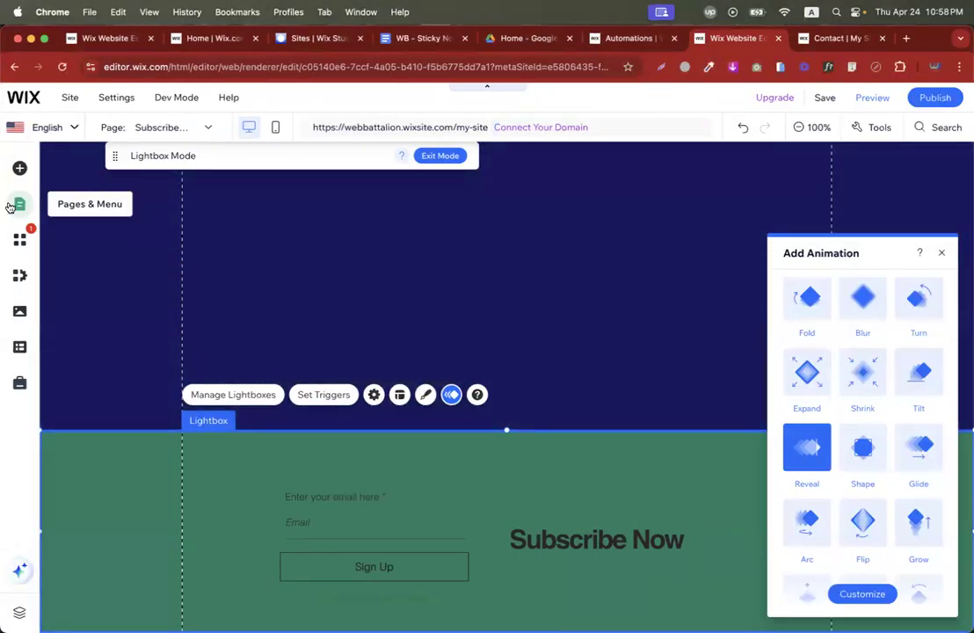
Go to the donate page from the Site Menu and select its Donate Now form.
click(20, 203)
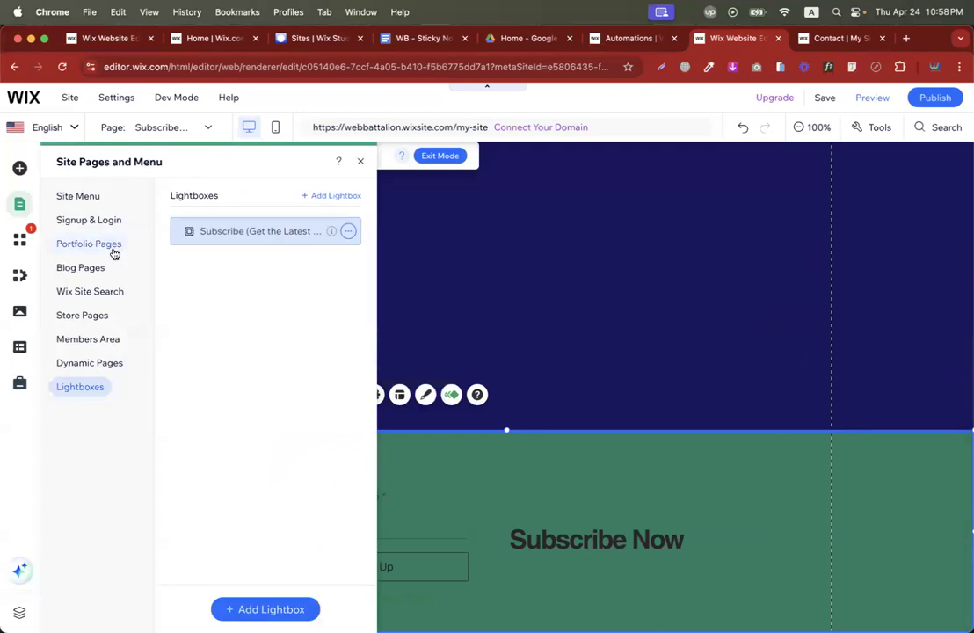
click(79, 201)
click(219, 260)
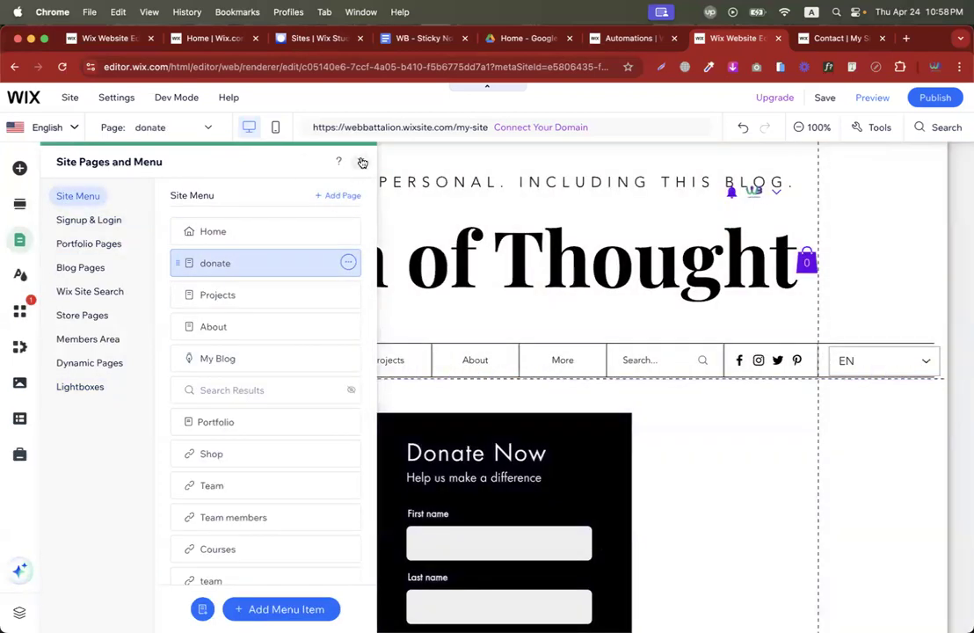
click(362, 162)
scroll(360, 335, down, 3)
click(440, 373)
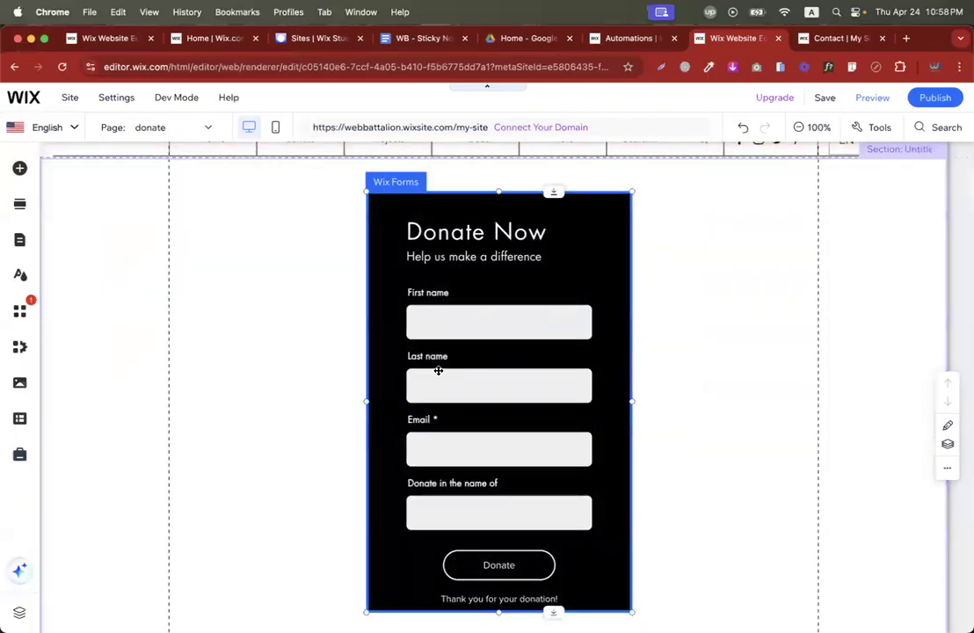
Start a new form condition with Email as its 'If' field.
click(433, 343)
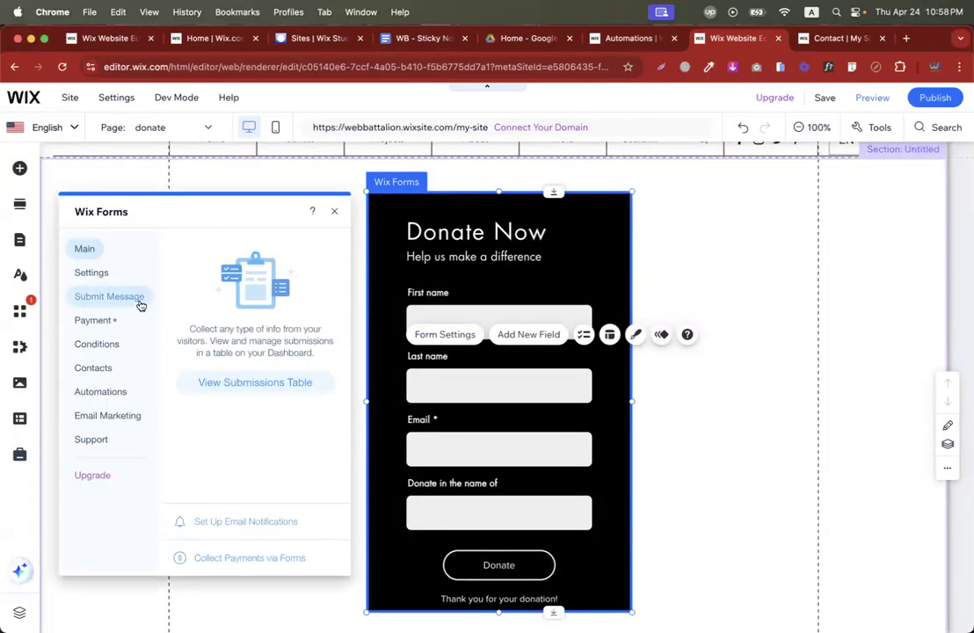
click(107, 343)
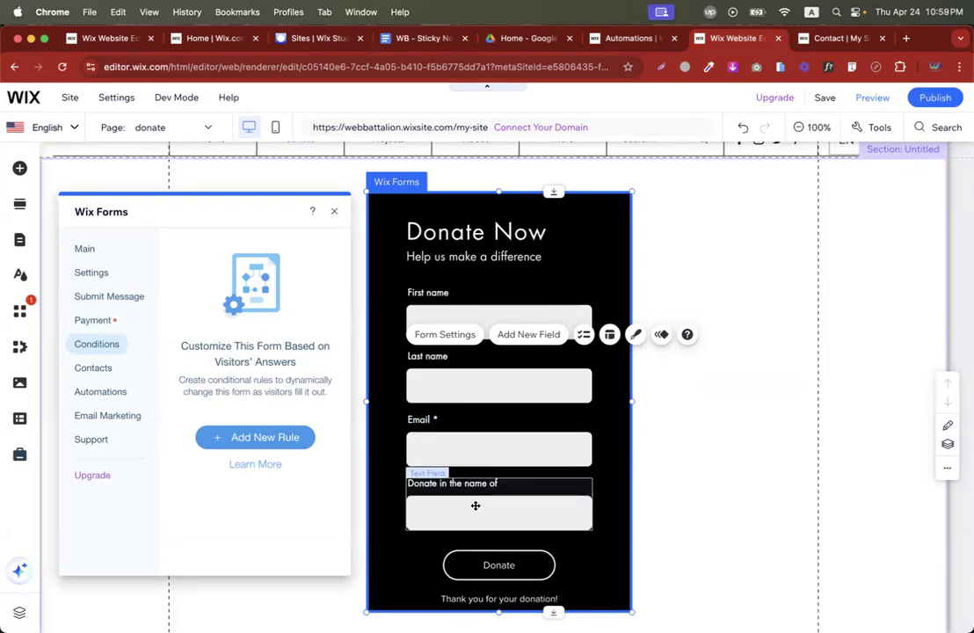
click(217, 430)
click(222, 334)
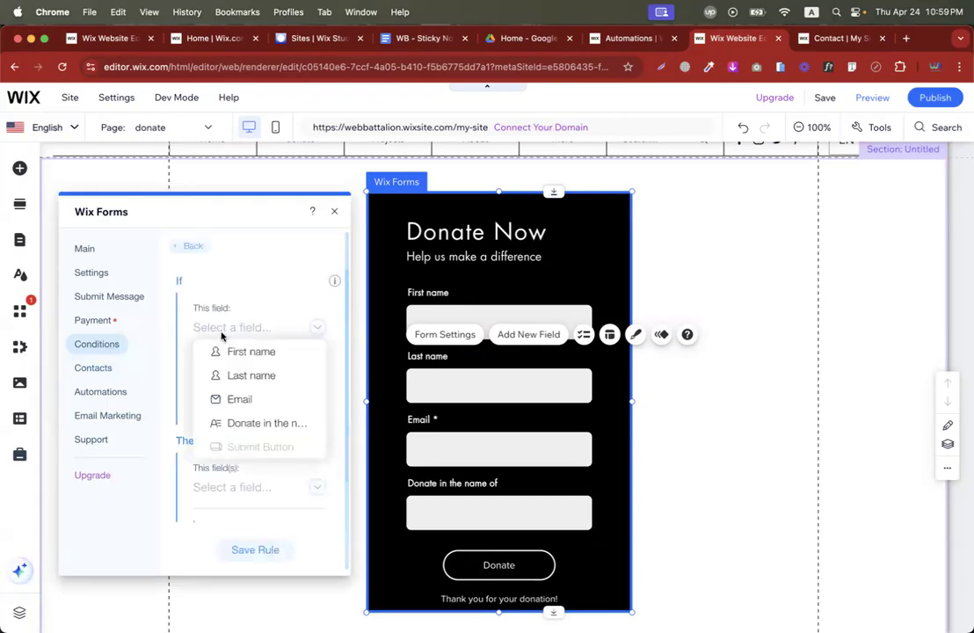
click(236, 401)
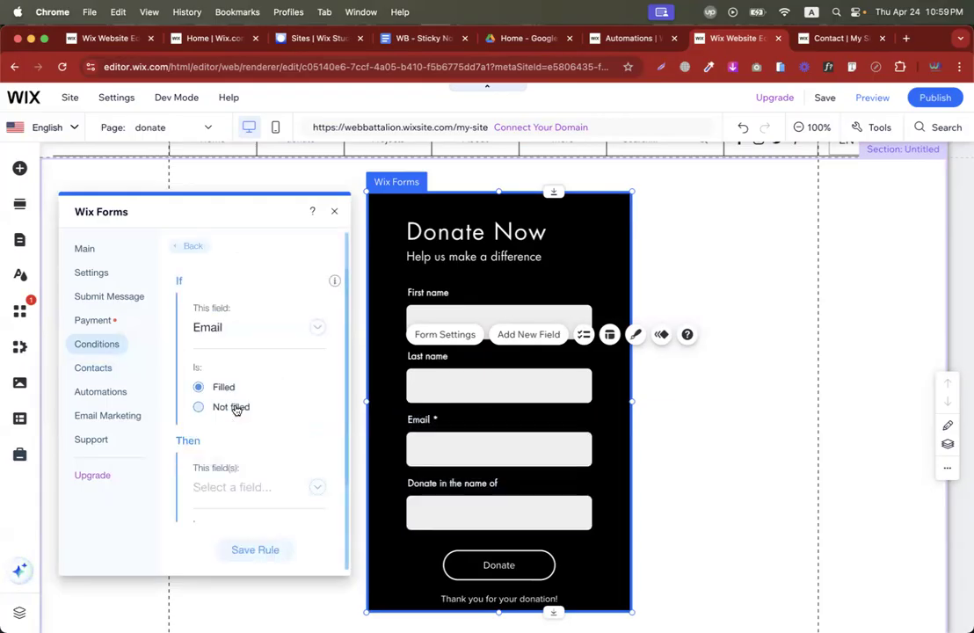
scroll(250, 431, down, 2)
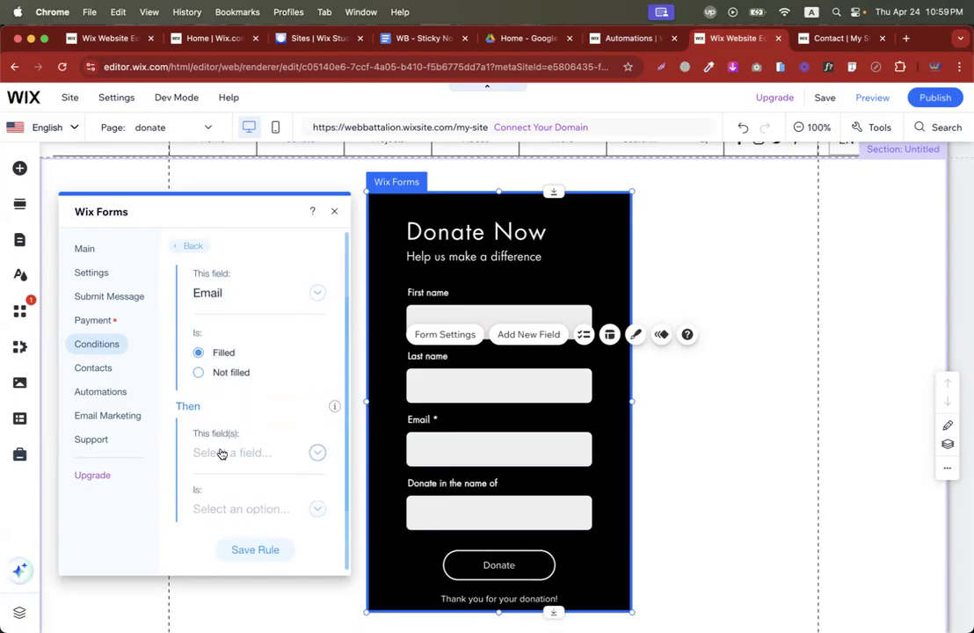
Make the rule show 'Donate in the name of' when Email is filled, then publish the site.
click(222, 452)
click(222, 453)
scroll(248, 437, down, 1)
click(313, 446)
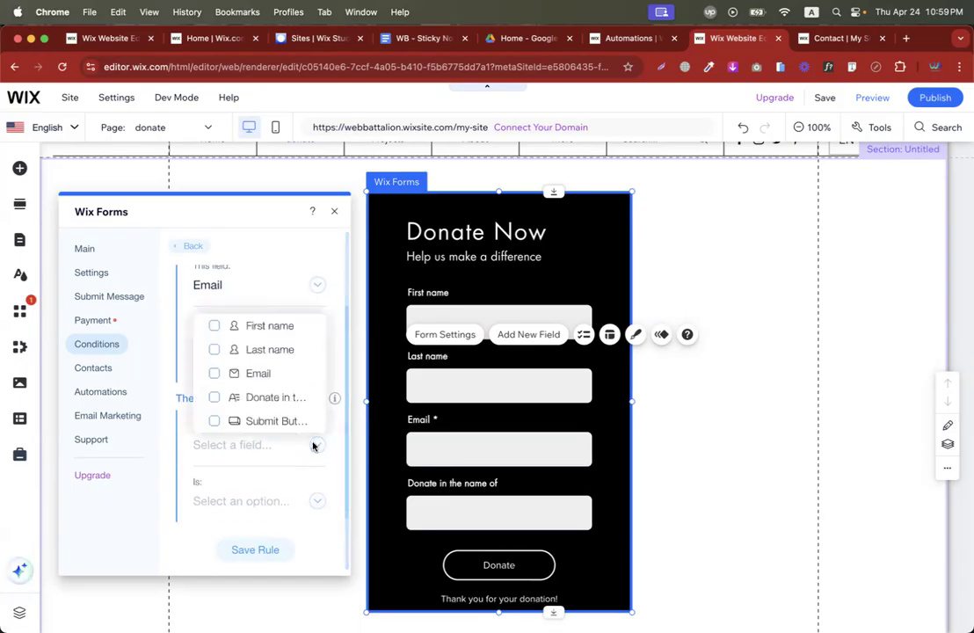
click(278, 407)
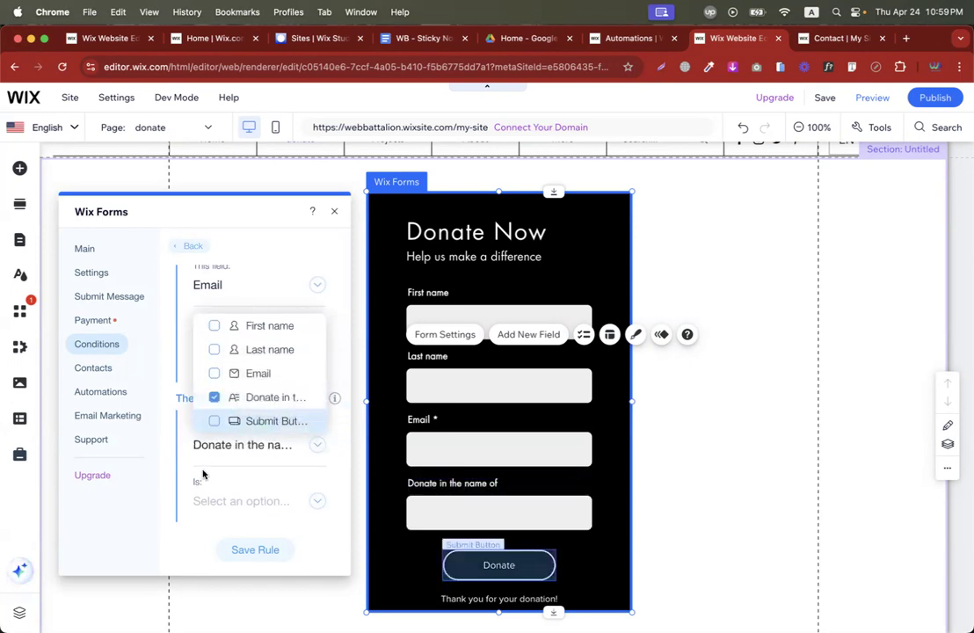
click(171, 491)
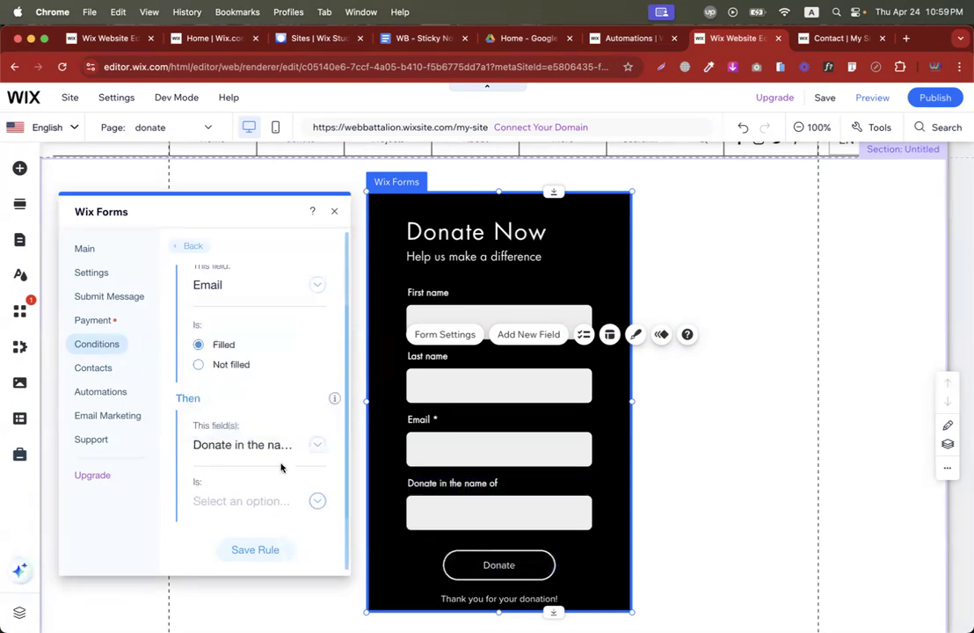
click(258, 503)
click(226, 405)
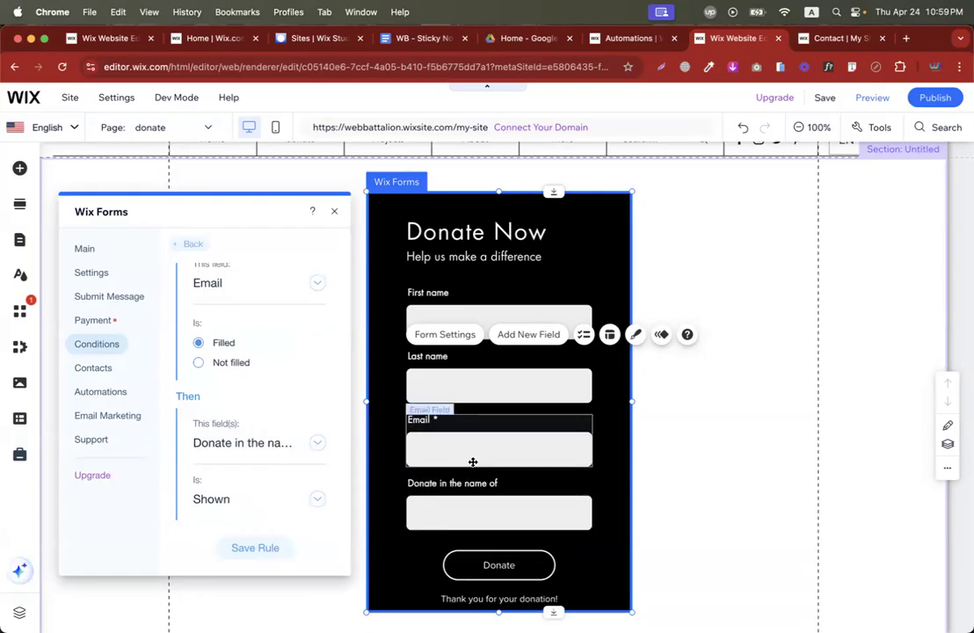
click(920, 99)
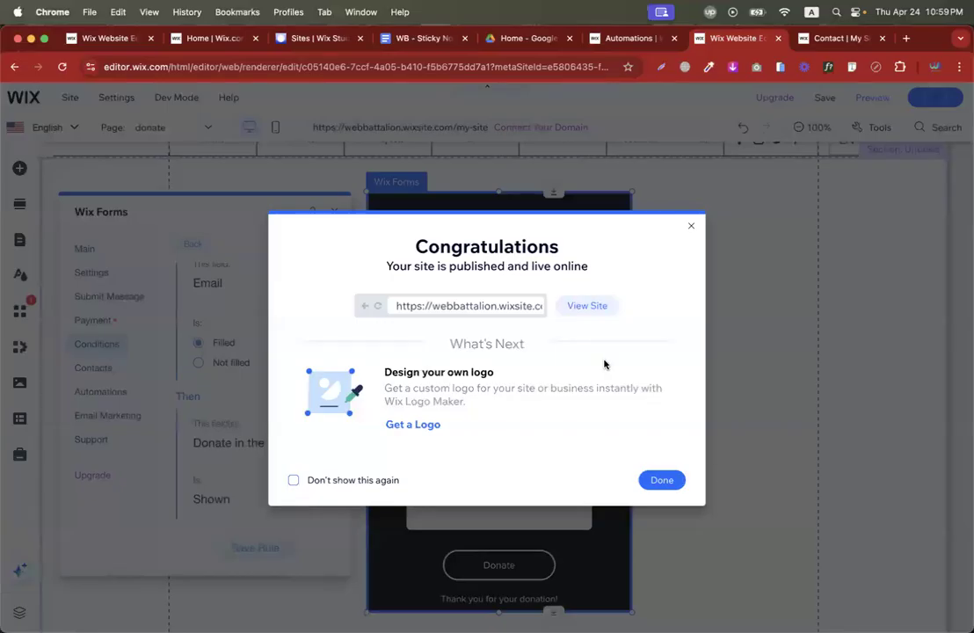
View the published live site, then return, dismiss the confirmation and try the Email field in preview.
click(591, 307)
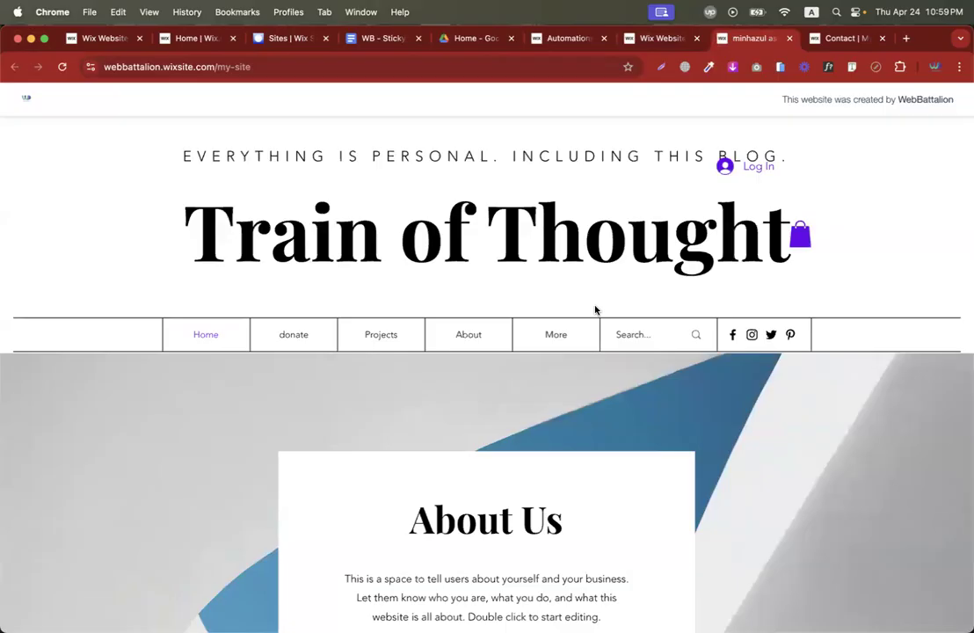
mouse_move(572, 343)
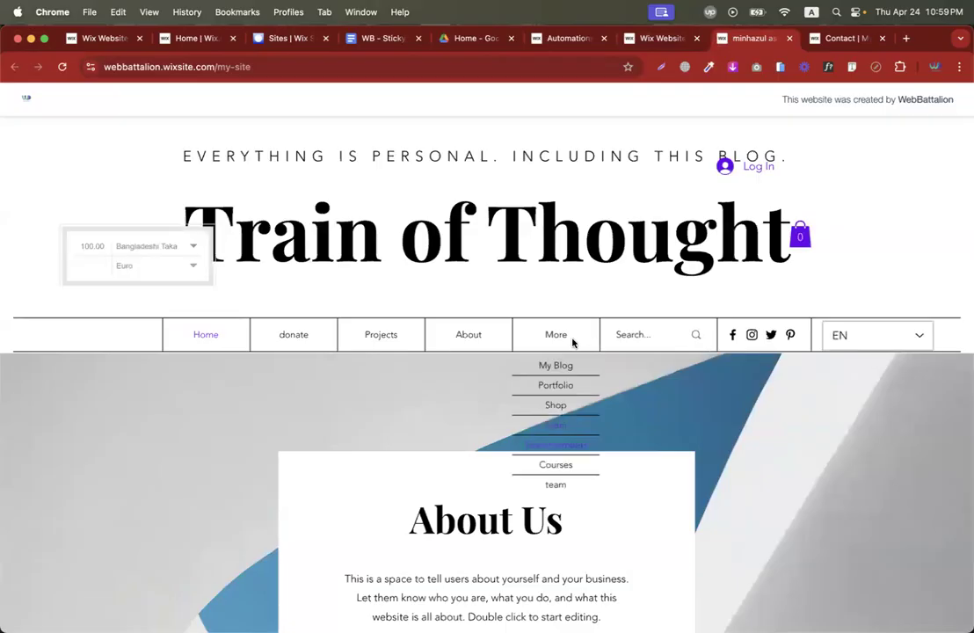
click(549, 446)
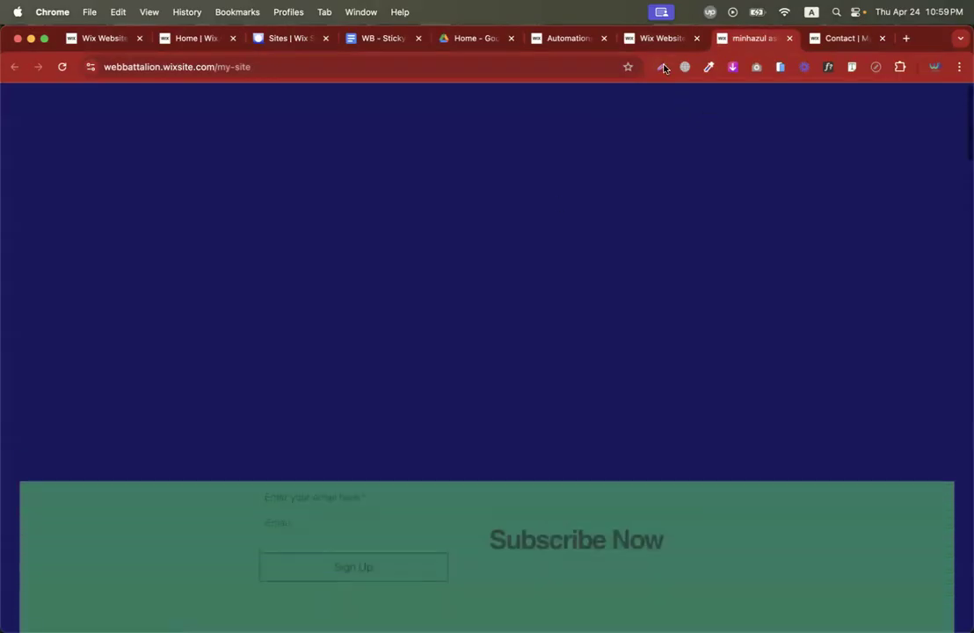
click(663, 40)
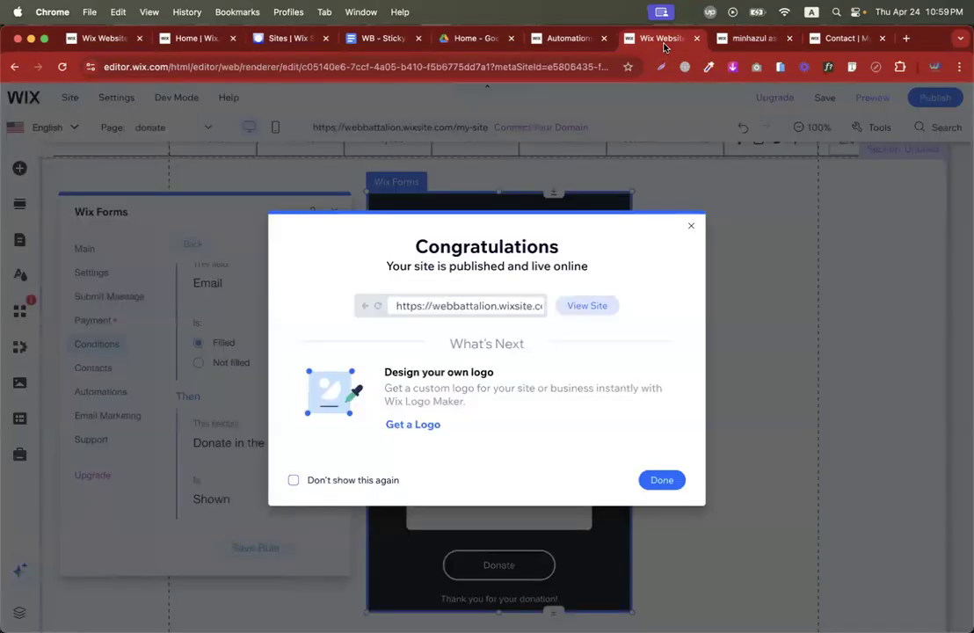
click(661, 480)
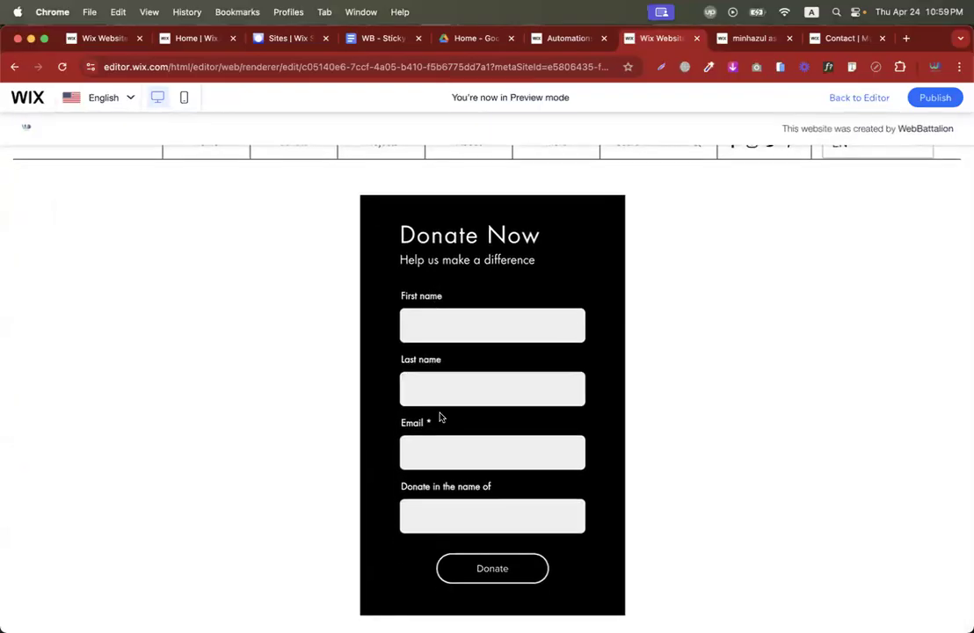
click(415, 450)
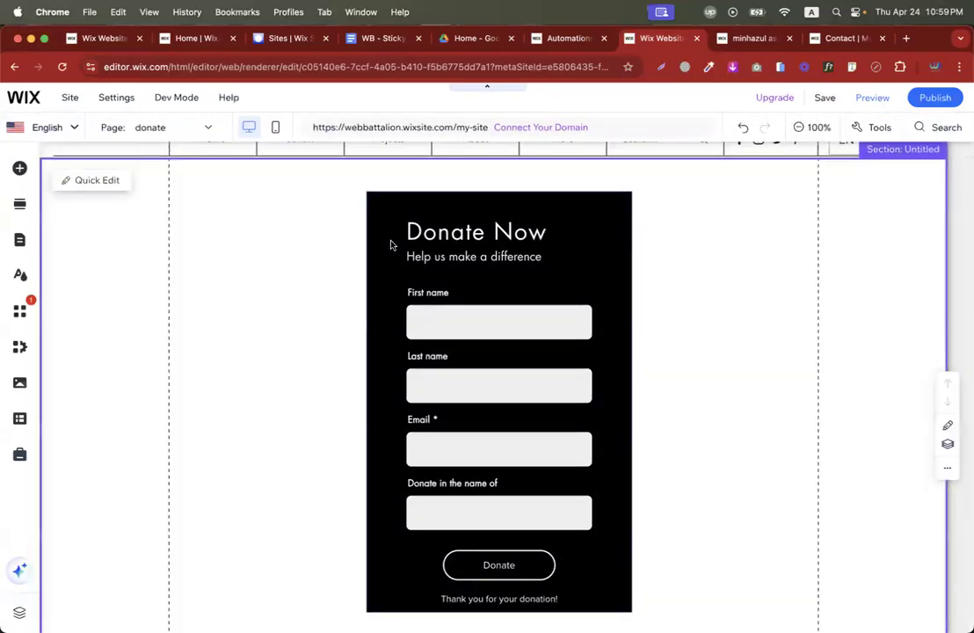
Add a new rule in the donate form's Conditions with 'If Email is Filled'.
click(384, 225)
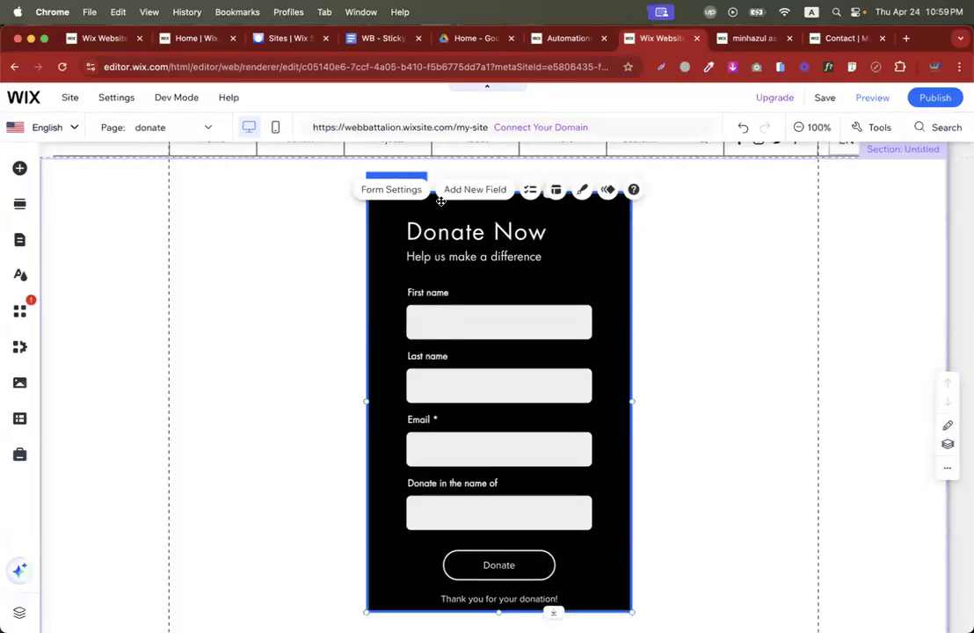
click(391, 189)
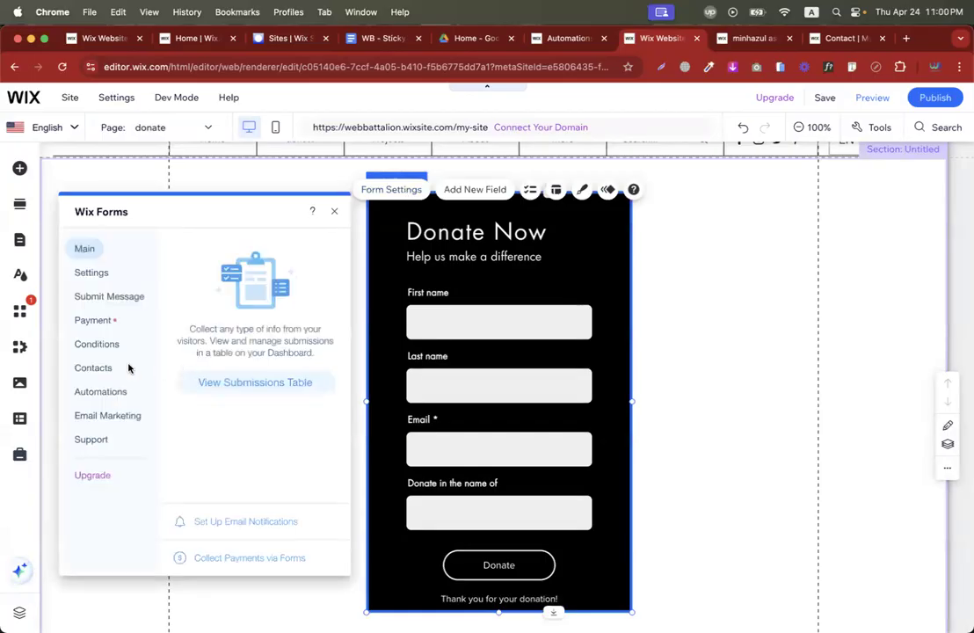
click(128, 368)
click(99, 345)
click(230, 437)
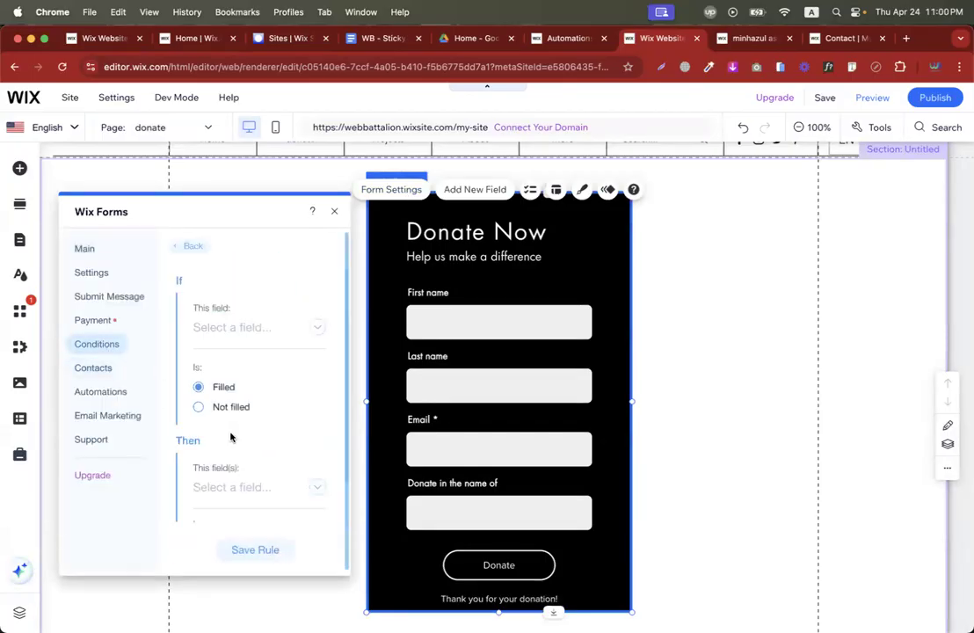
click(227, 338)
click(233, 396)
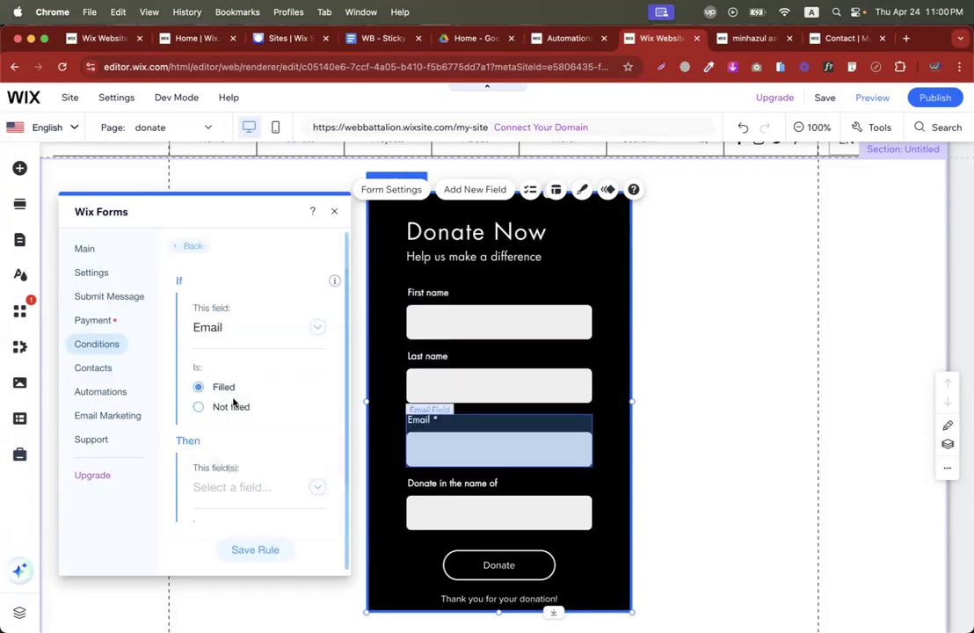
Set the rule to show 'Donate in the name of' and save it.
scroll(264, 418, down, 1)
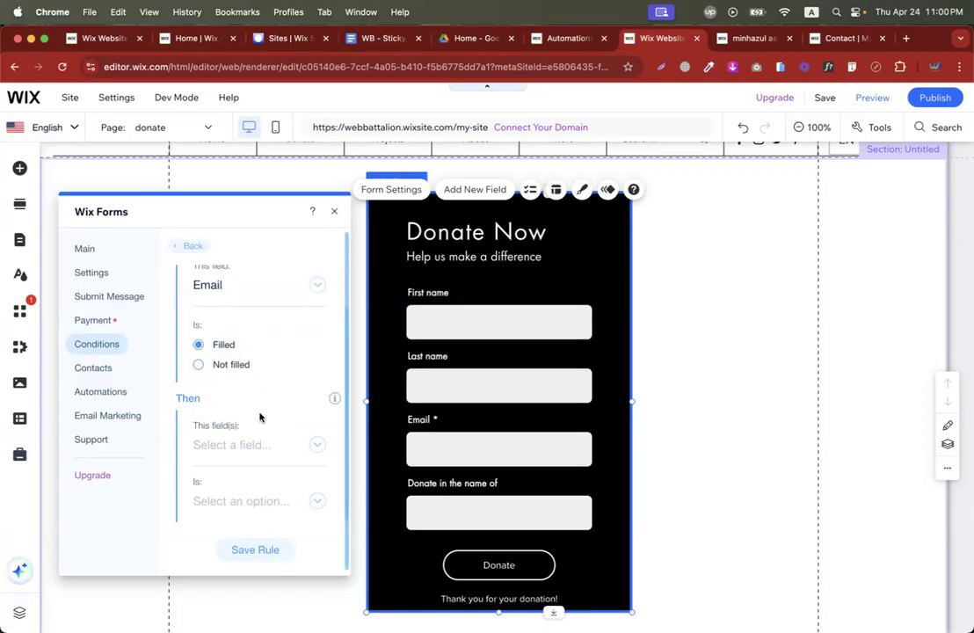
click(235, 444)
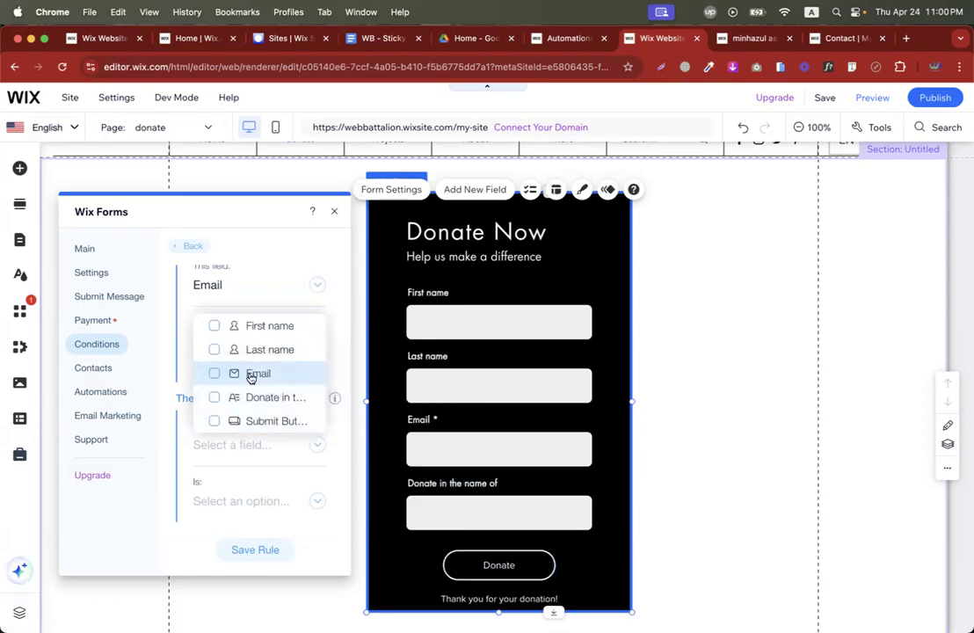
click(250, 403)
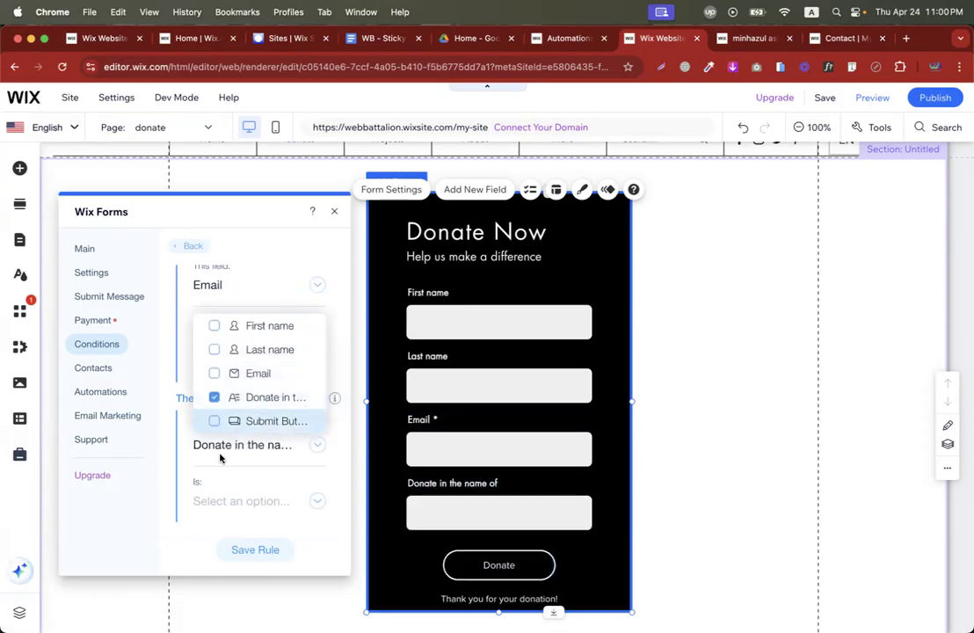
click(205, 475)
click(209, 498)
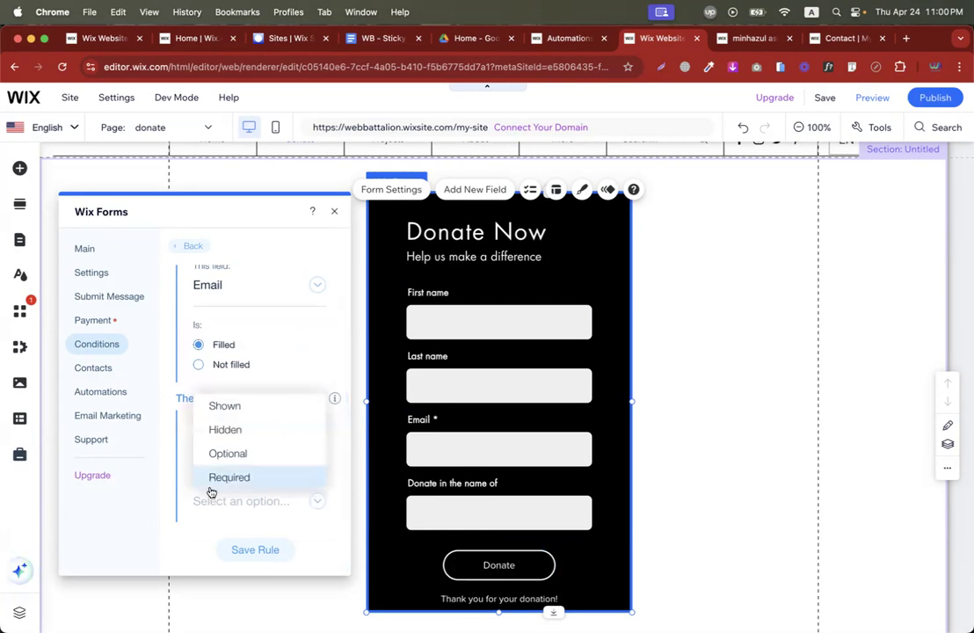
click(226, 407)
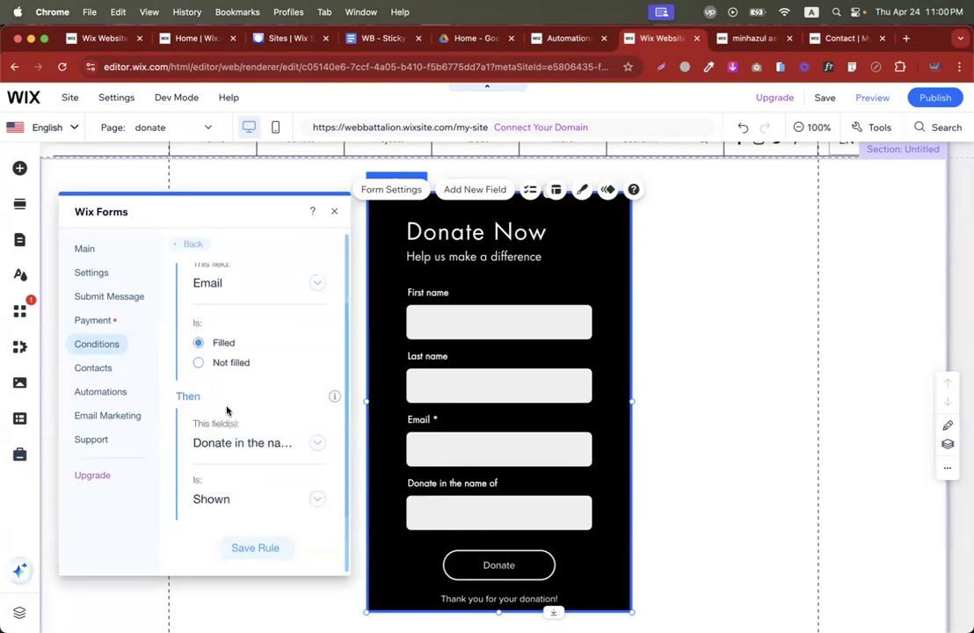
click(263, 550)
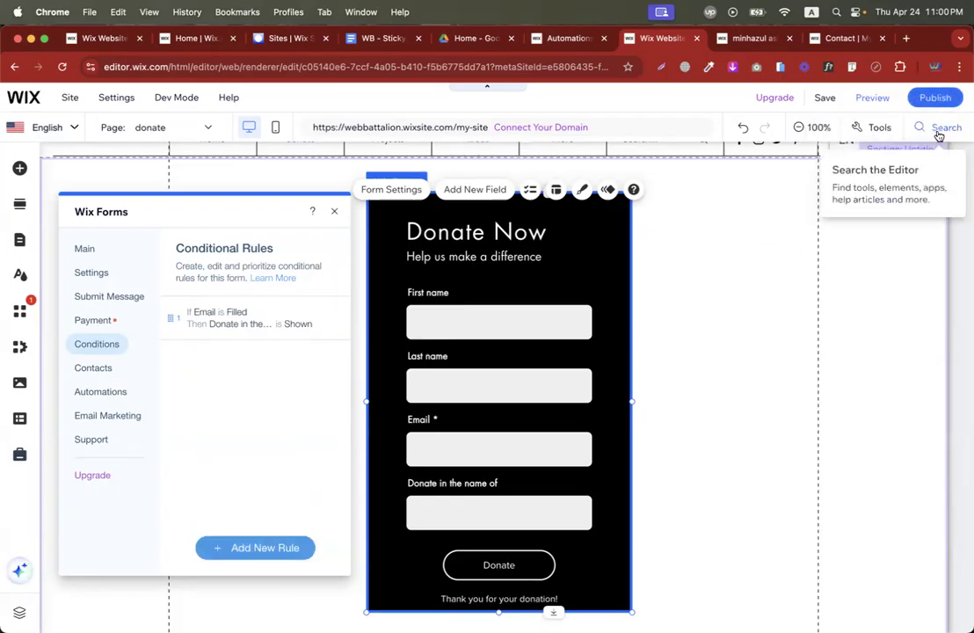
Publish, test in preview that typing an email reveals 'Donate in the name of', then return to editing.
click(935, 97)
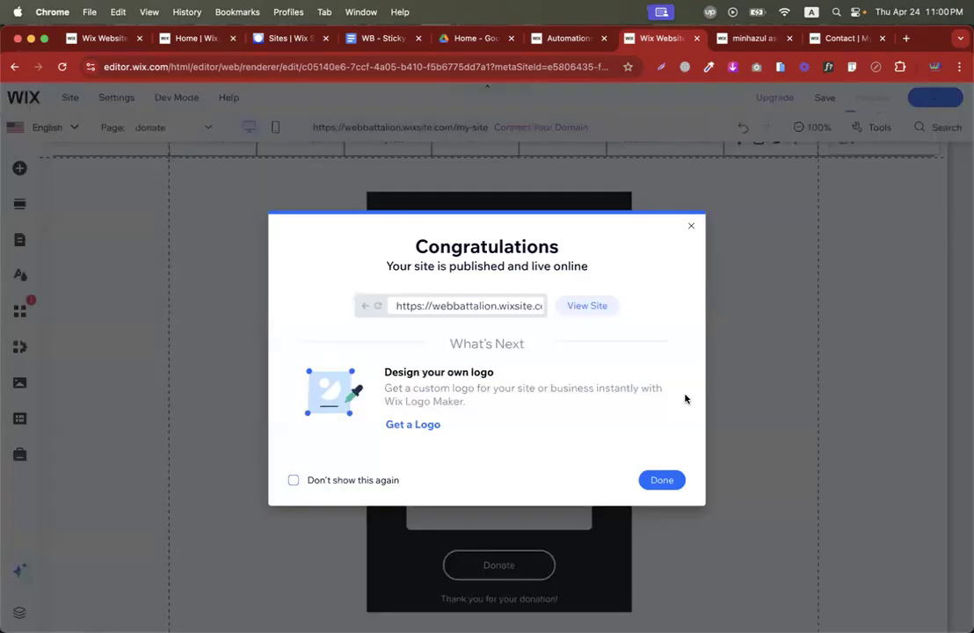
click(664, 480)
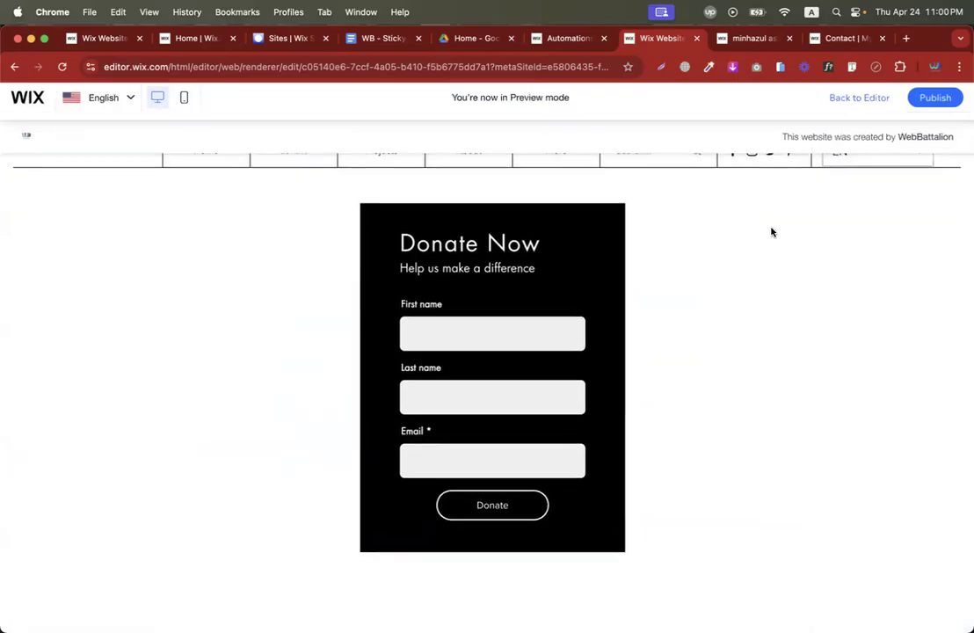
click(454, 452)
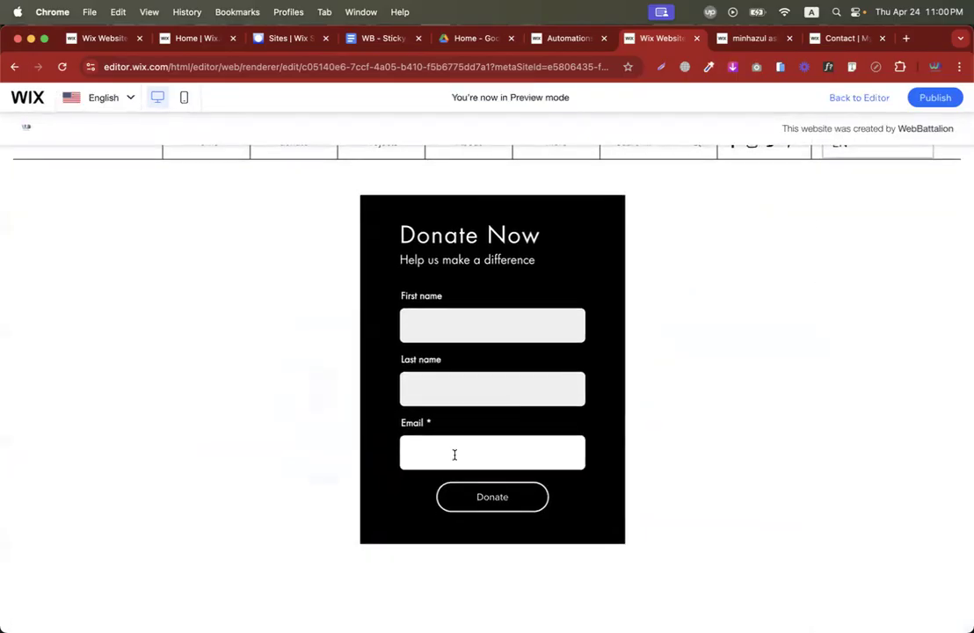
text(m)
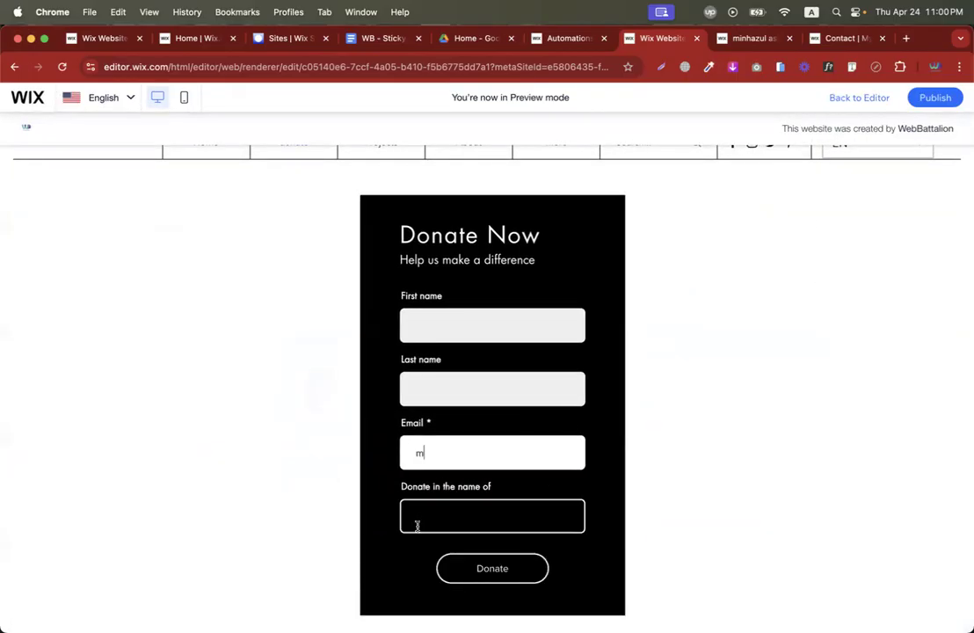
key(BackSpace)
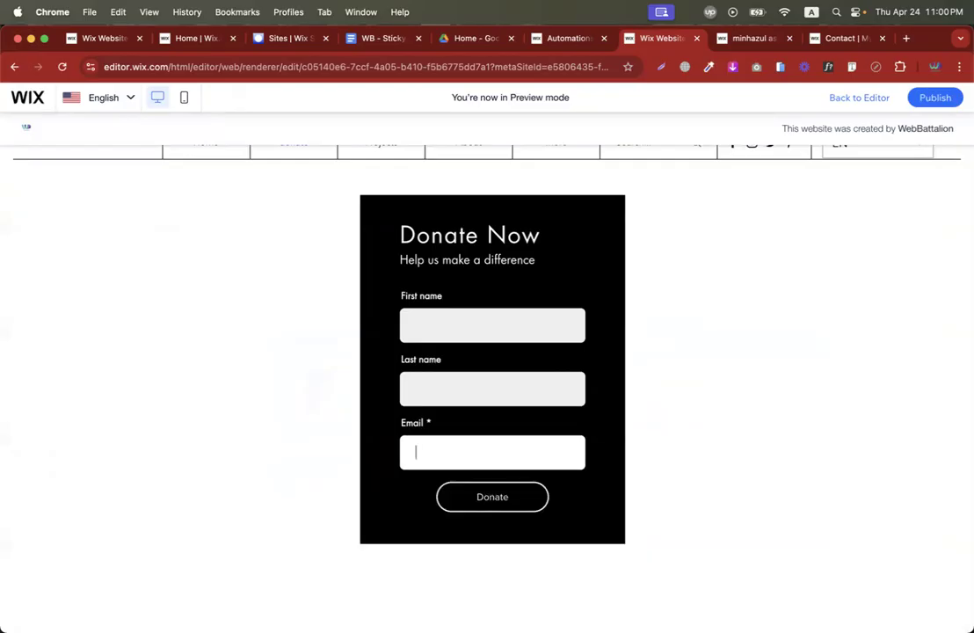
text(jhk)
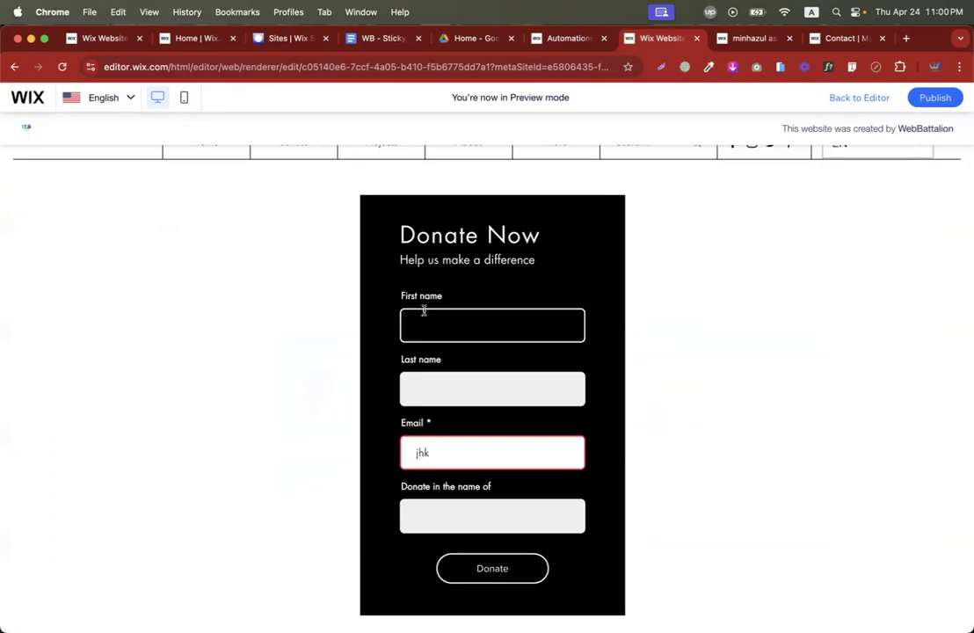
click(849, 99)
click(383, 231)
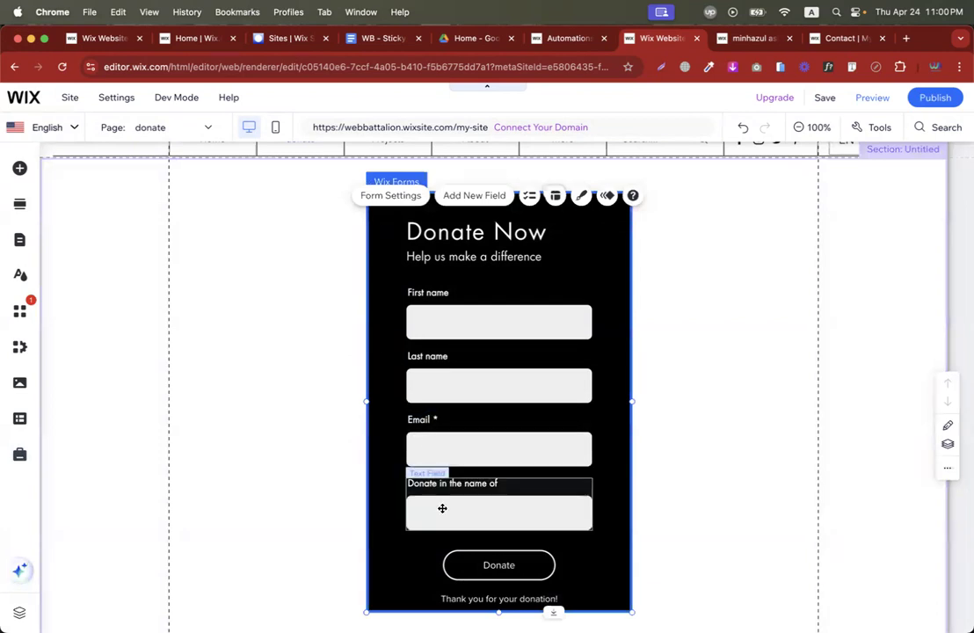
Check the Donate button settings, then begin payment setup from the form's Payment settings.
click(478, 557)
click(474, 519)
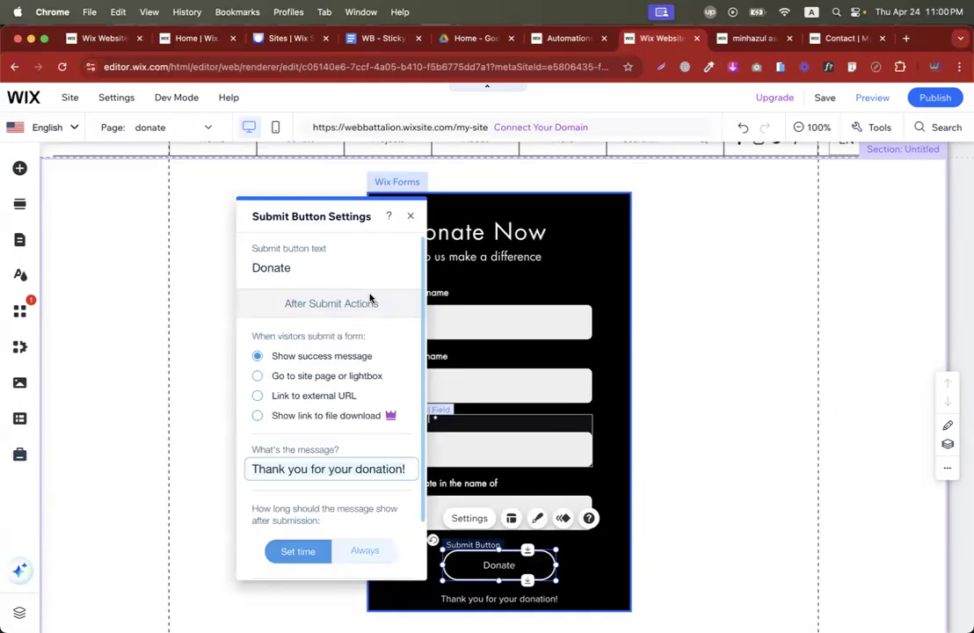
click(410, 216)
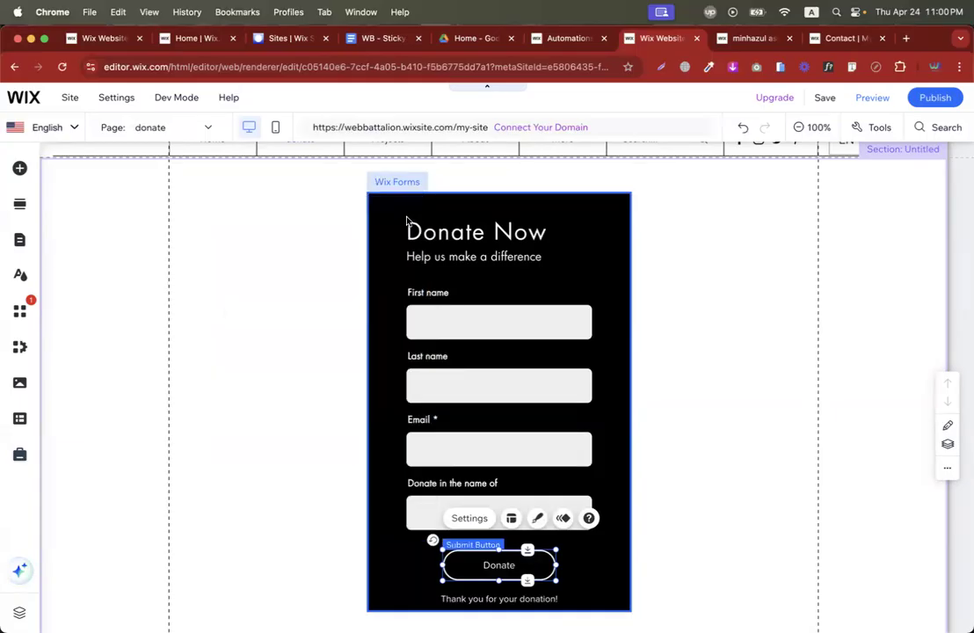
click(378, 339)
click(369, 261)
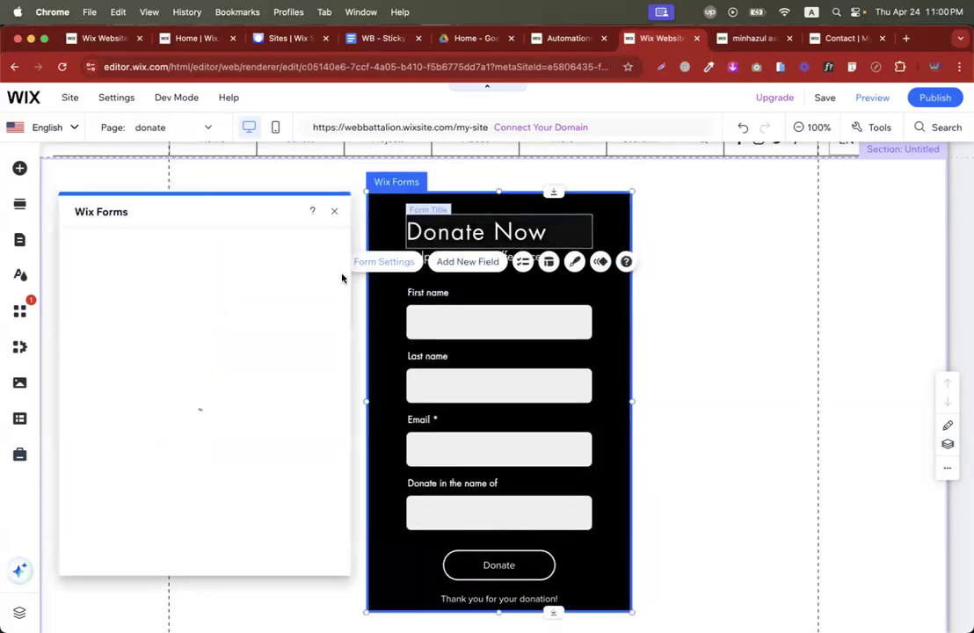
click(108, 320)
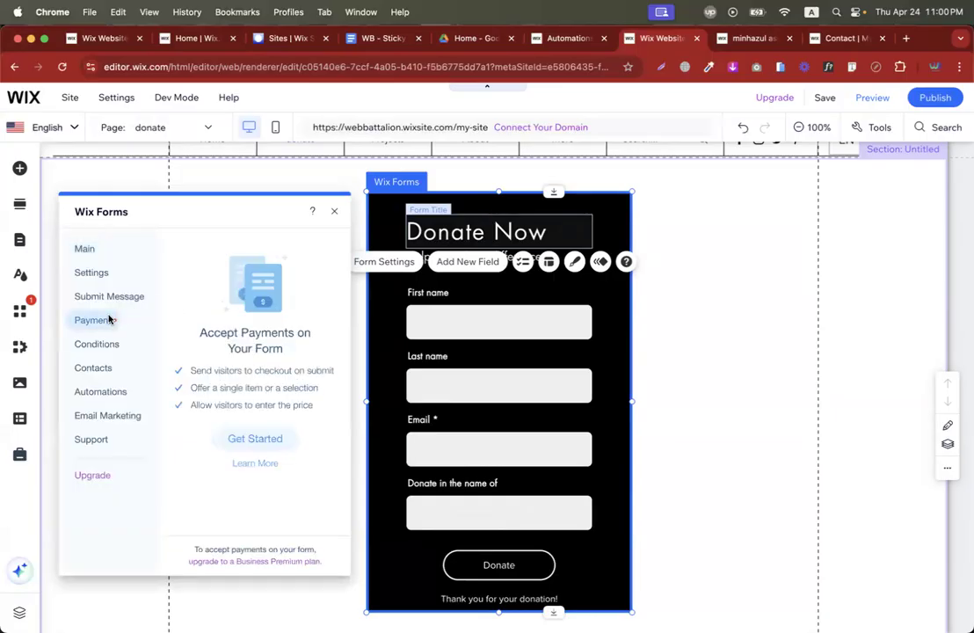
click(255, 438)
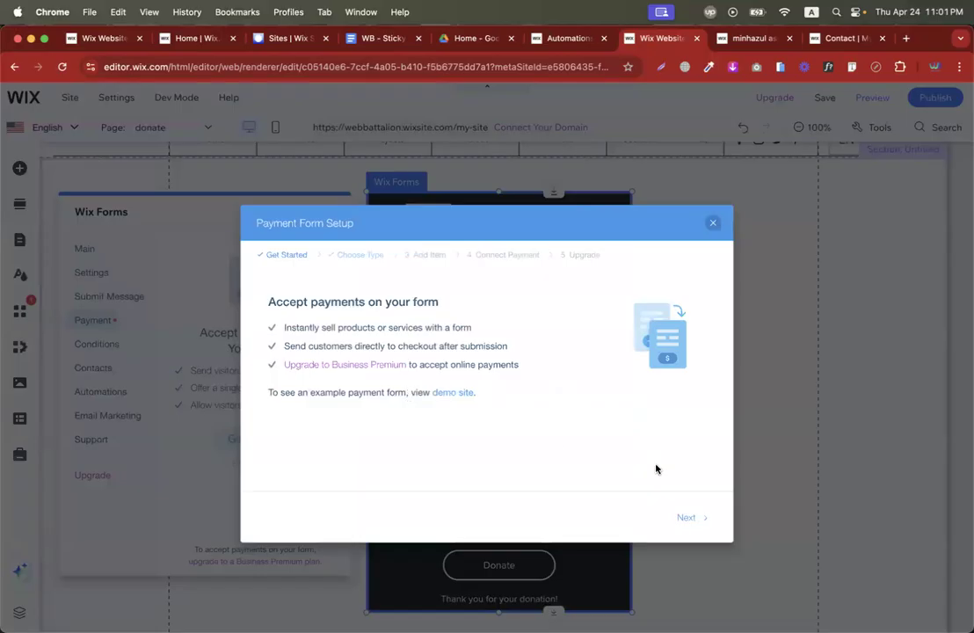
Set the donation payment form type to List of items.
click(686, 517)
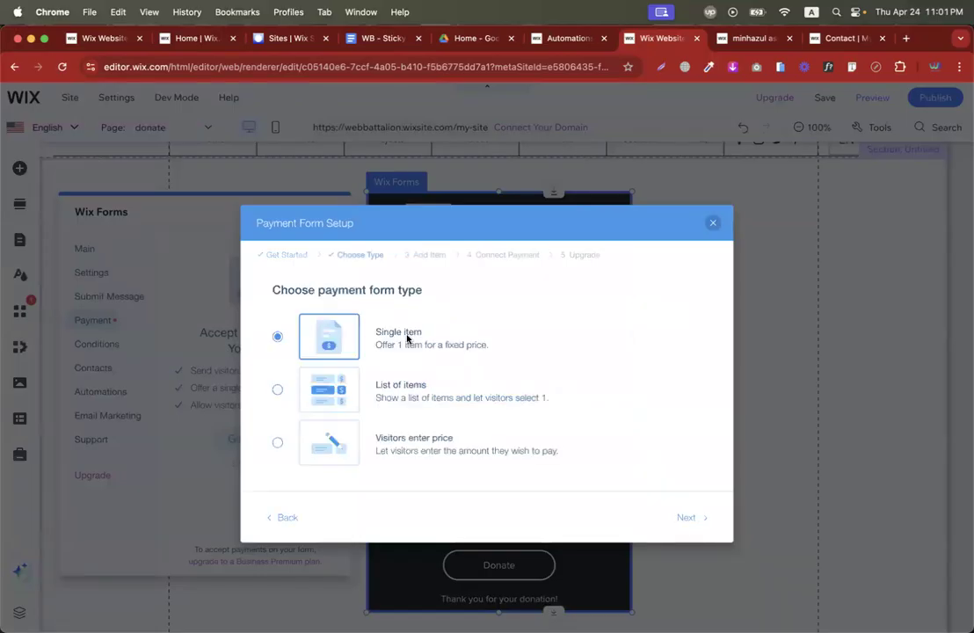
click(392, 385)
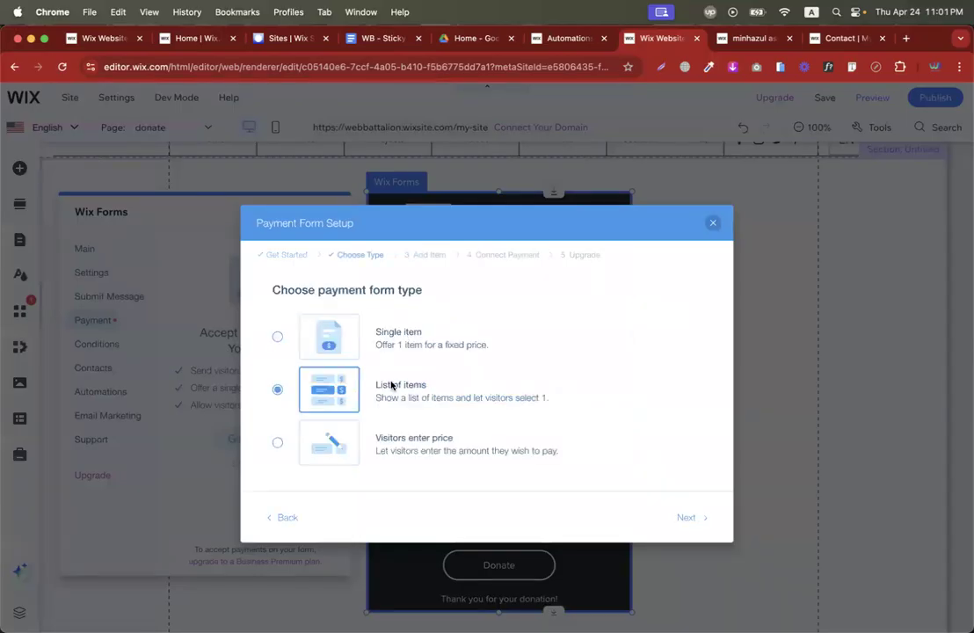
click(691, 518)
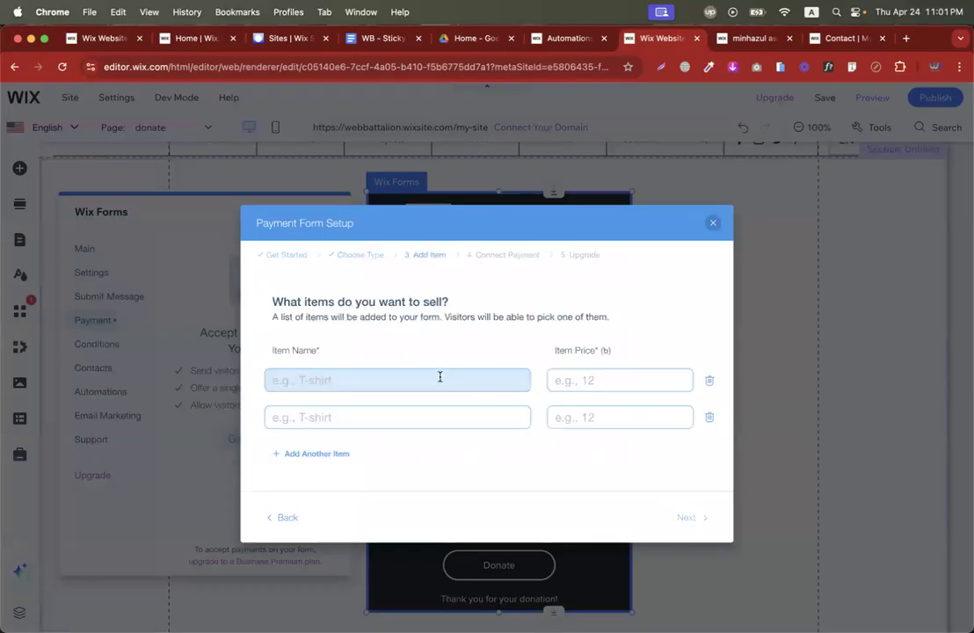
Add items 'Donate $100' priced 100 and 'Donate $200' priced 200.
text(Donate)
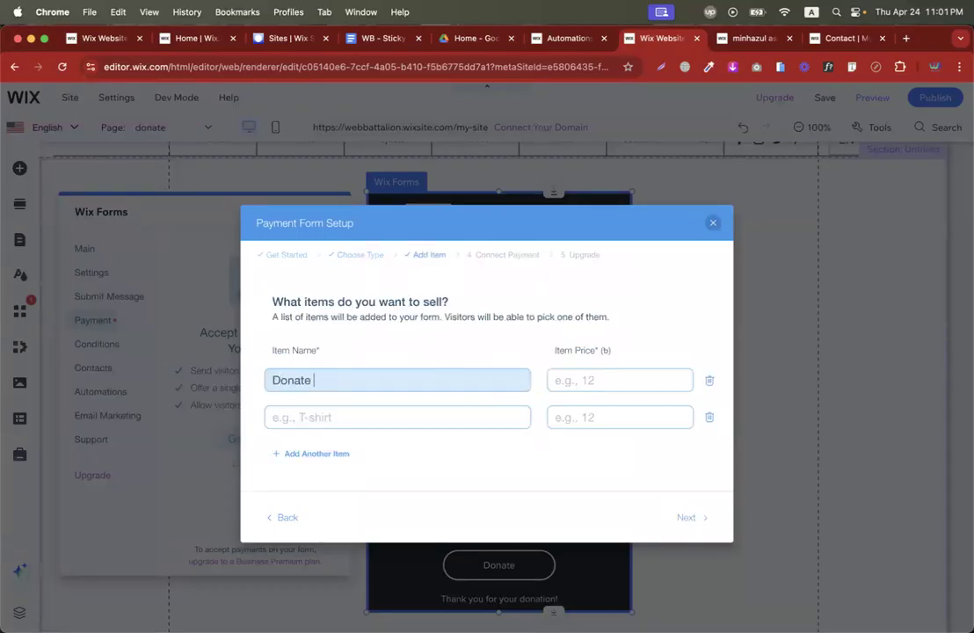
text( $100)
click(594, 378)
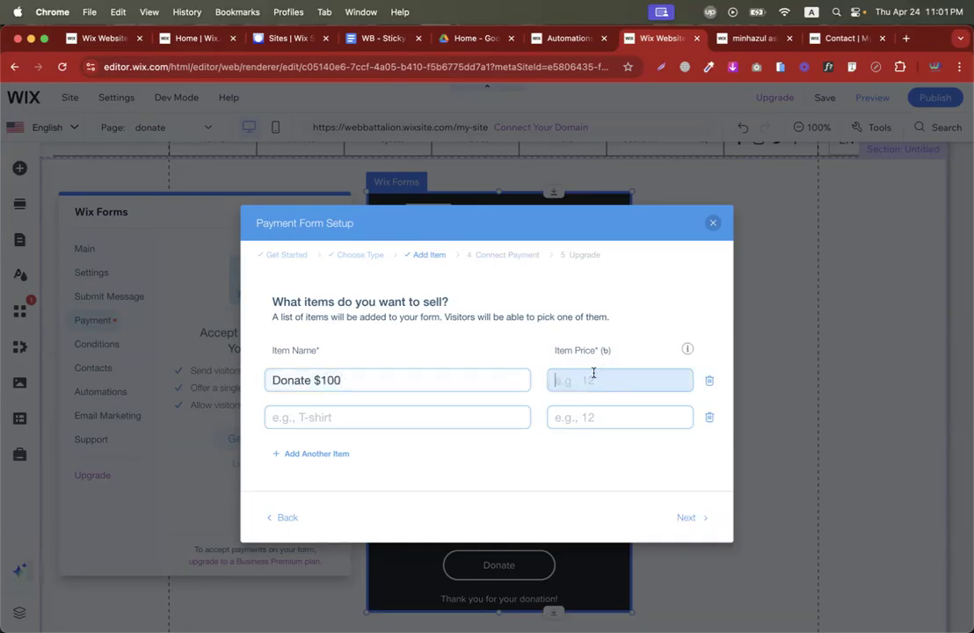
text(100)
click(442, 426)
text(Donate $200)
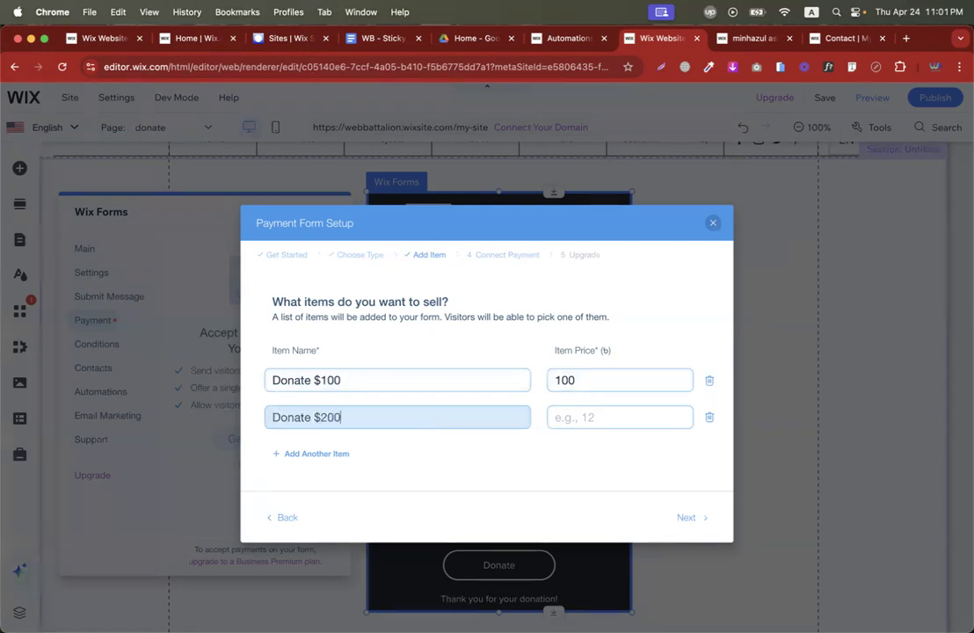
click(578, 422)
text(200)
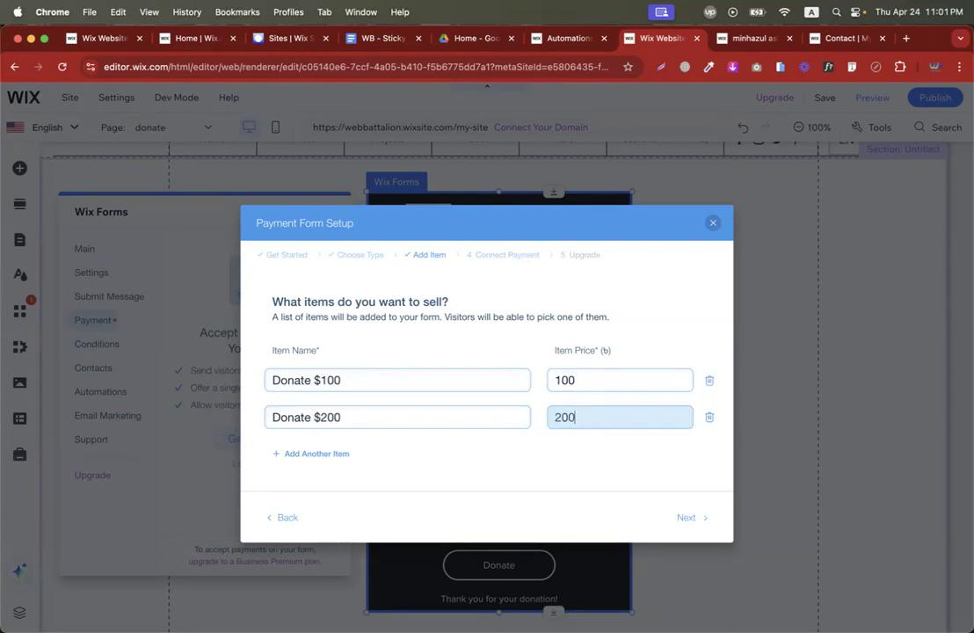
Add a third item, Donate $500, priced 500, and proceed to connecting payment.
click(321, 454)
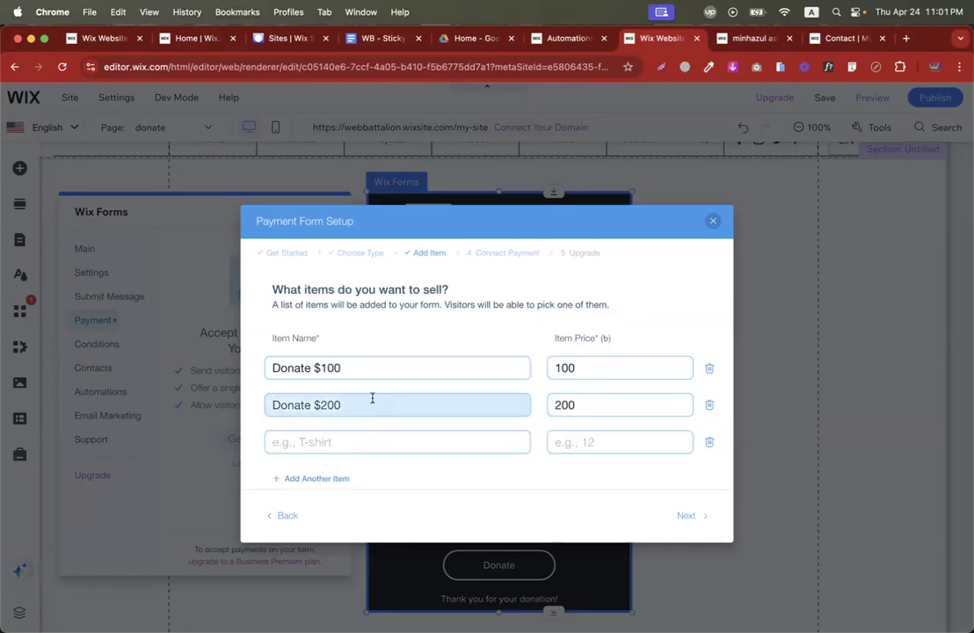
click(322, 446)
text(Donate $200)
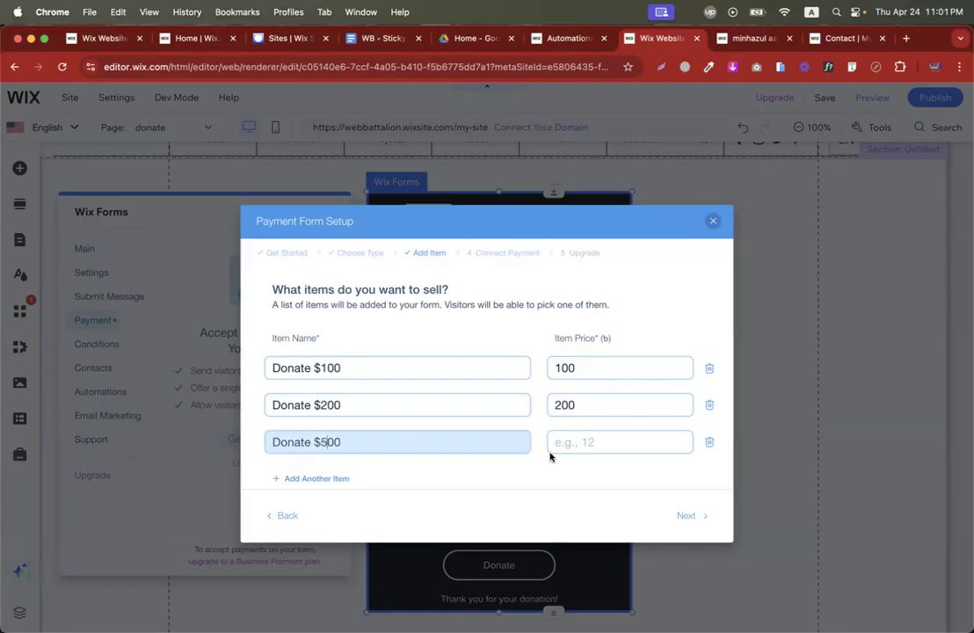
click(588, 446)
text(500)
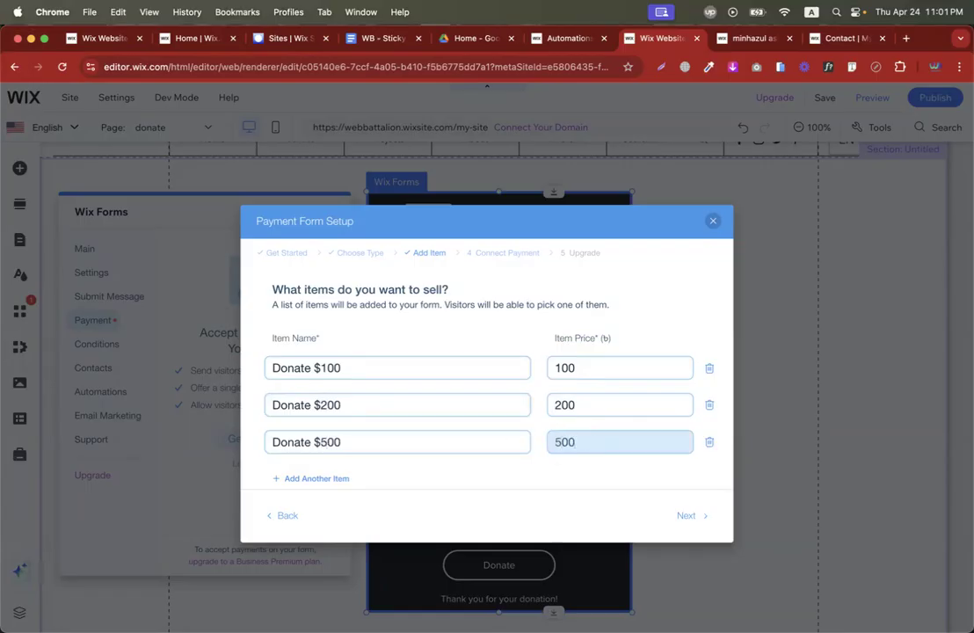
click(701, 519)
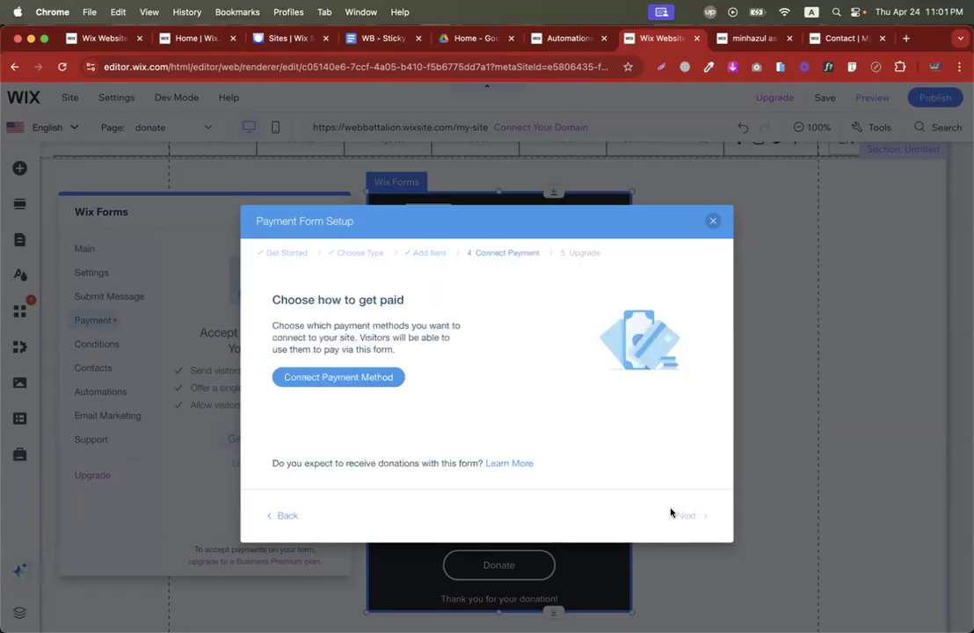
click(369, 378)
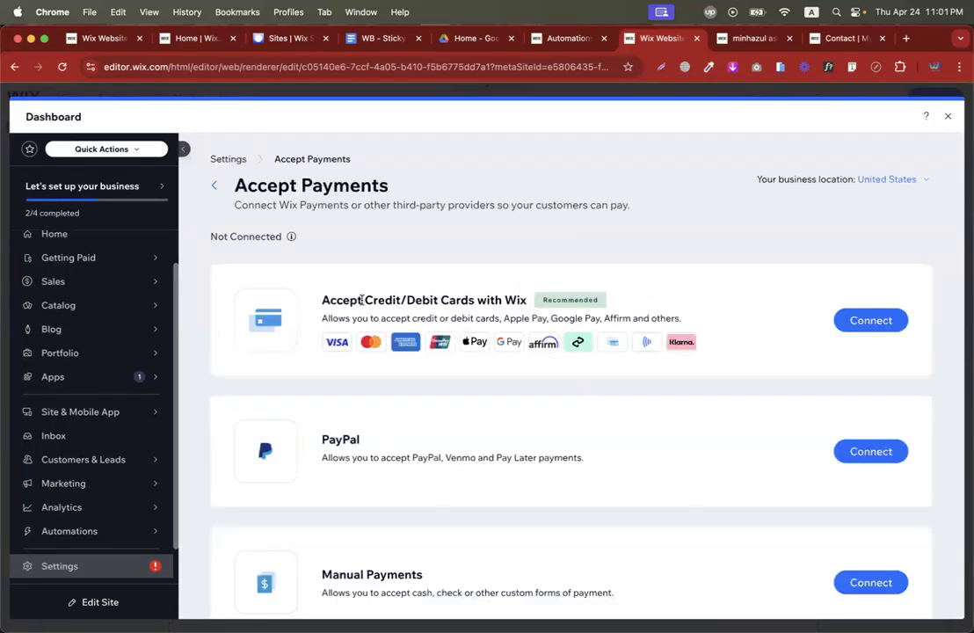
Connect Accept Credit/Debit Cards with Wix, answering 'No, I DO NOT' to prohibited products, and accept.
triple_click(361, 300)
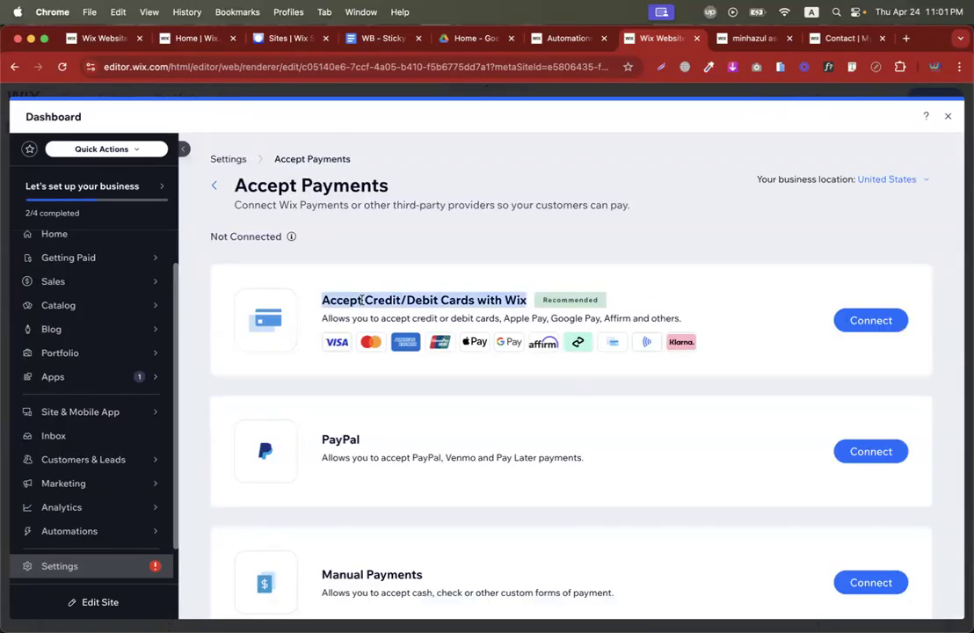
click(870, 321)
scroll(687, 353, down, 3)
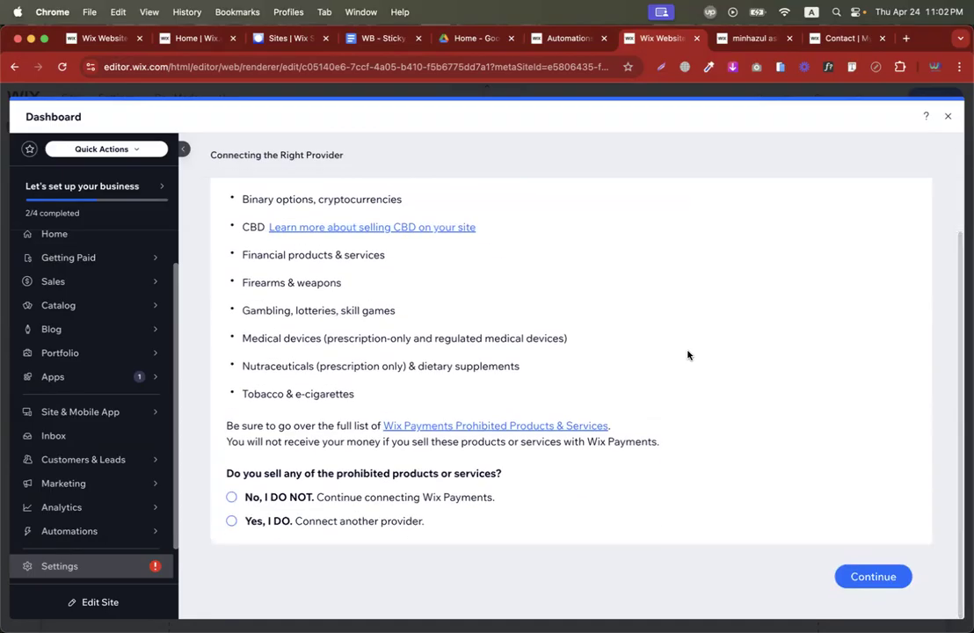
click(342, 504)
scroll(642, 554, down, 1)
click(799, 570)
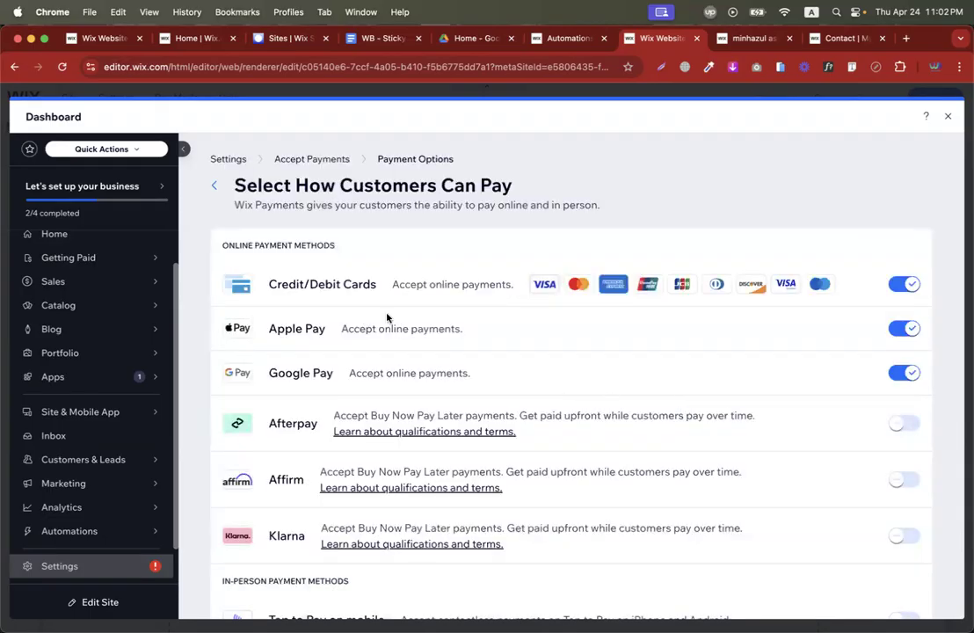
Turn off Google Pay and Apple Pay and continue with card payments only.
scroll(555, 352, down, 2)
click(905, 304)
click(904, 262)
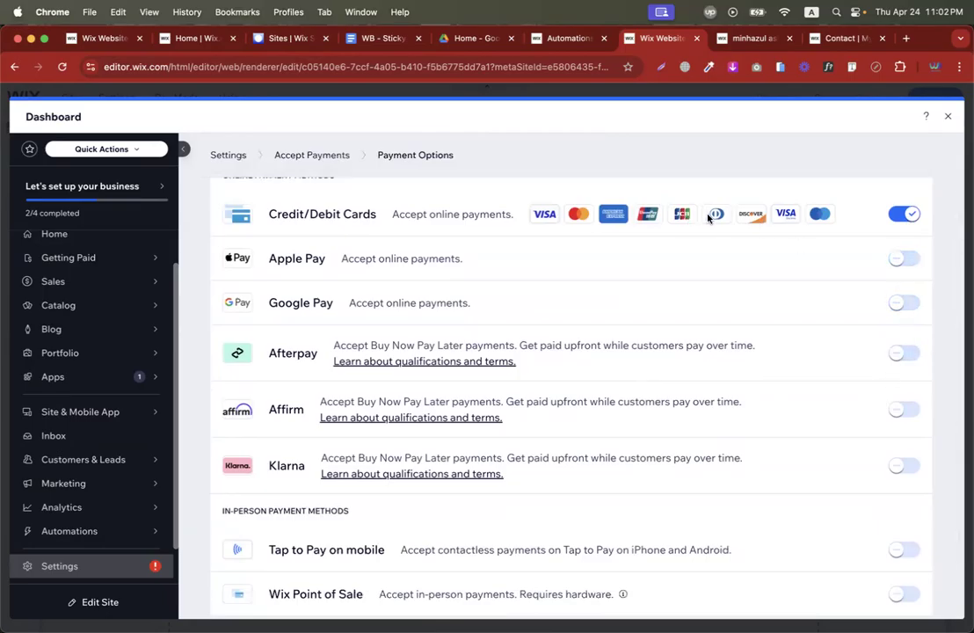
scroll(753, 371, down, 2)
click(893, 578)
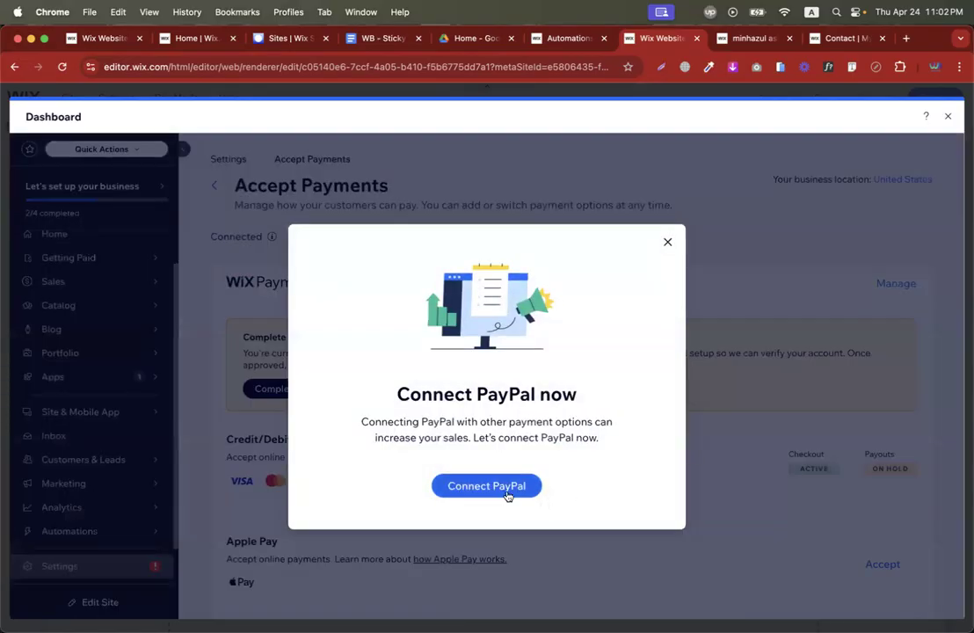
Dismiss the PayPal prompt, close the Dashboard, and discard the Payment Form Setup.
click(667, 243)
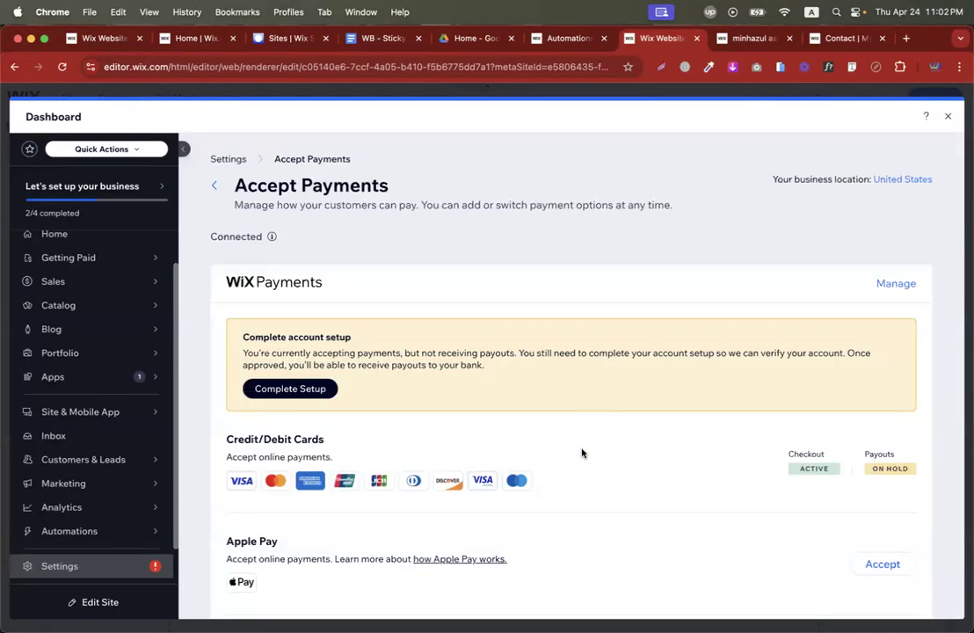
click(948, 116)
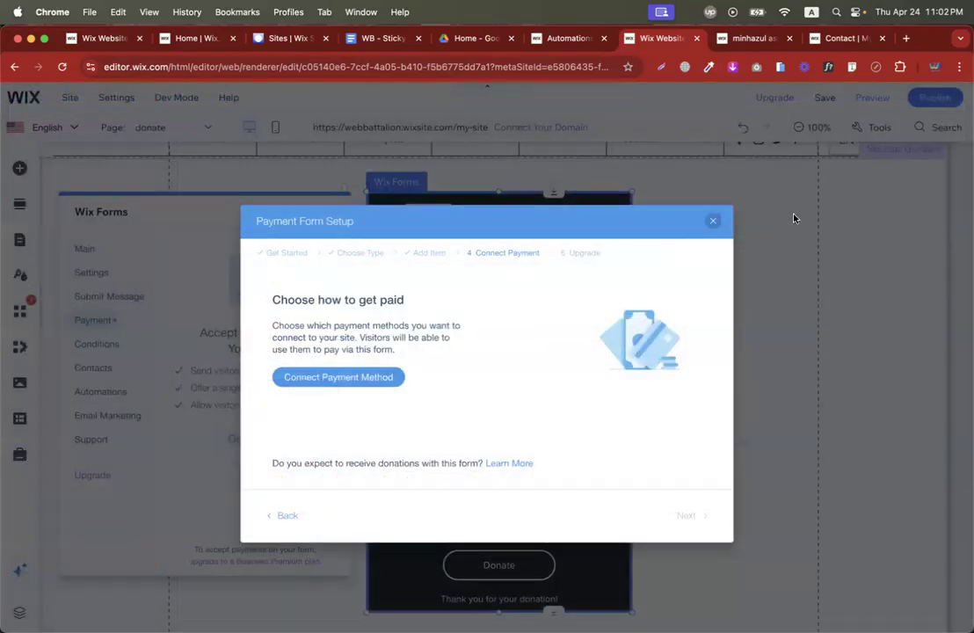
click(713, 220)
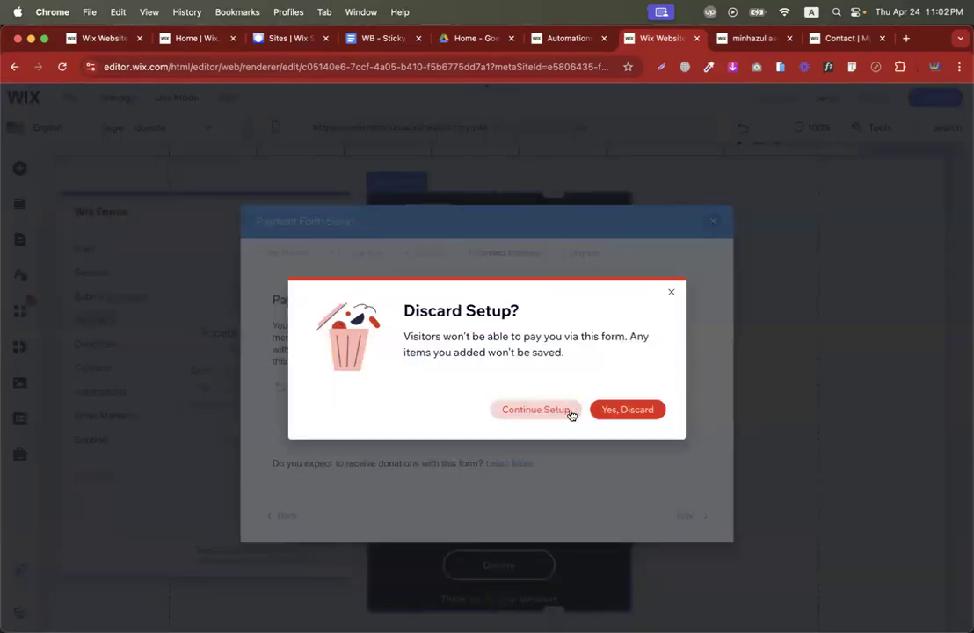
click(626, 410)
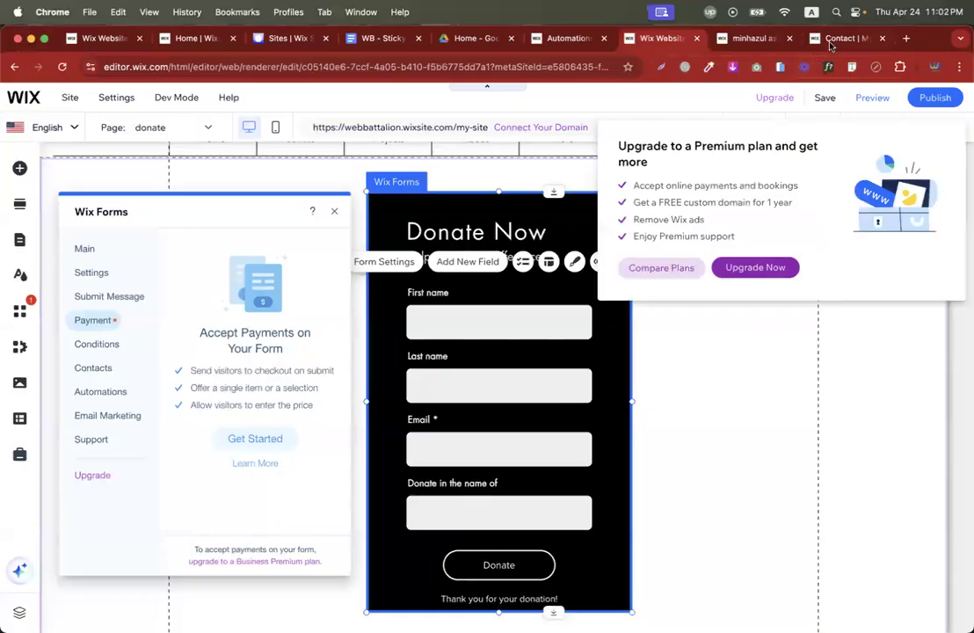
click(830, 38)
key(ctrl+Left)
Copy the donate page's web address from the browser.
key(ctrl+a)
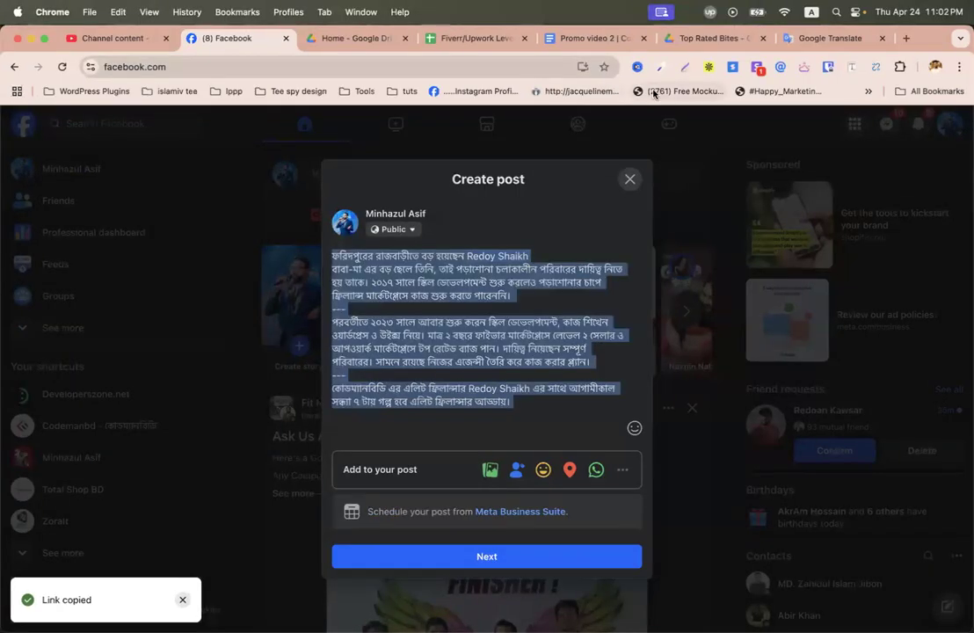
key(ctrl+Left)
click(247, 68)
key(super+c)
Add the topic 'Episode-18(Wix Form + Light Box + email automation)' to the Classwork page.
click(84, 38)
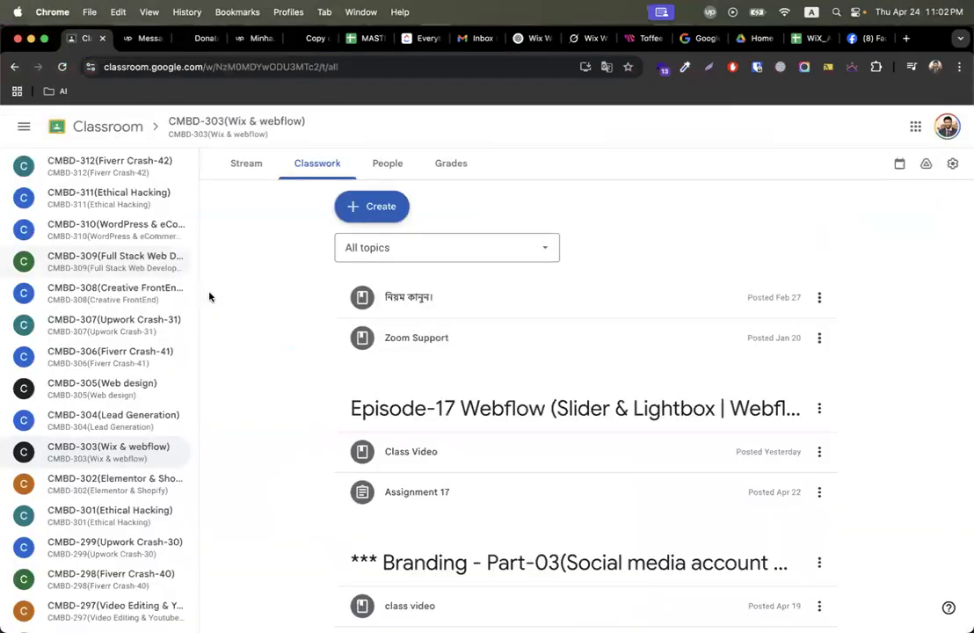
scroll(265, 410, down, 2)
scroll(265, 410, up, 2)
scroll(266, 410, down, 2)
scroll(282, 369, up, 2)
click(373, 211)
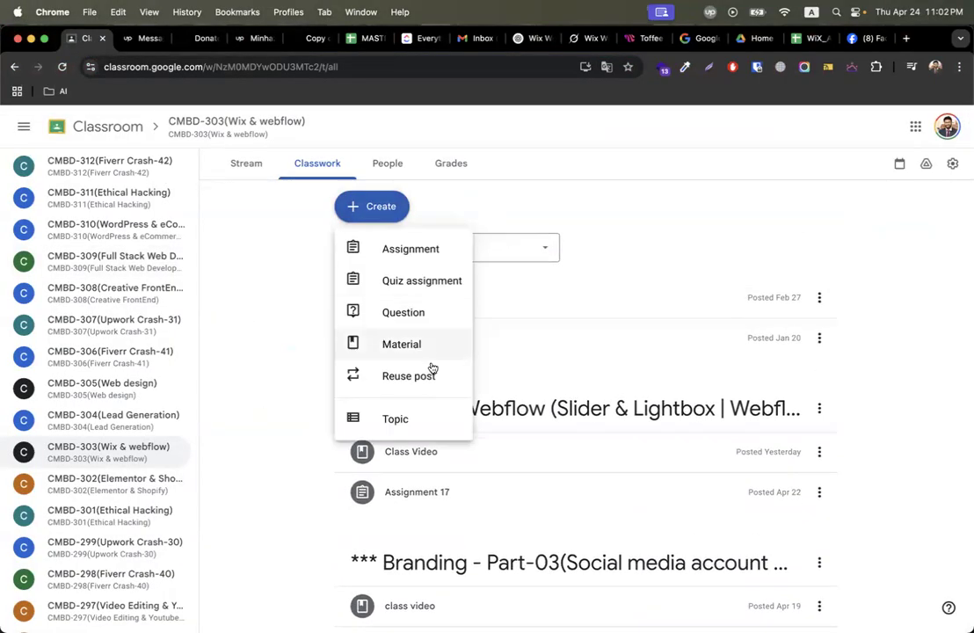
click(395, 417)
text(Episode-18)
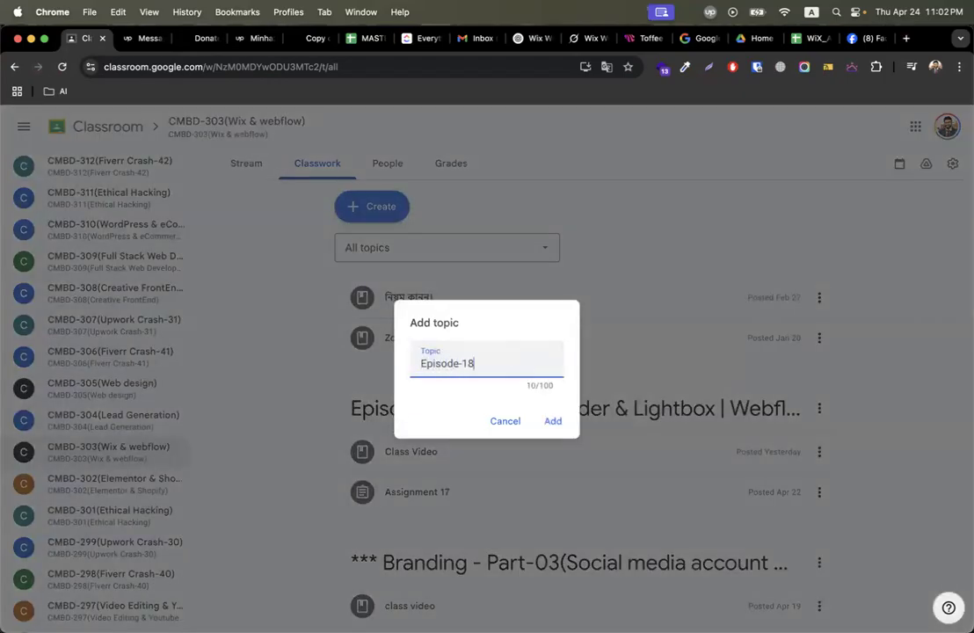
text((Wix Form + Light Box + )
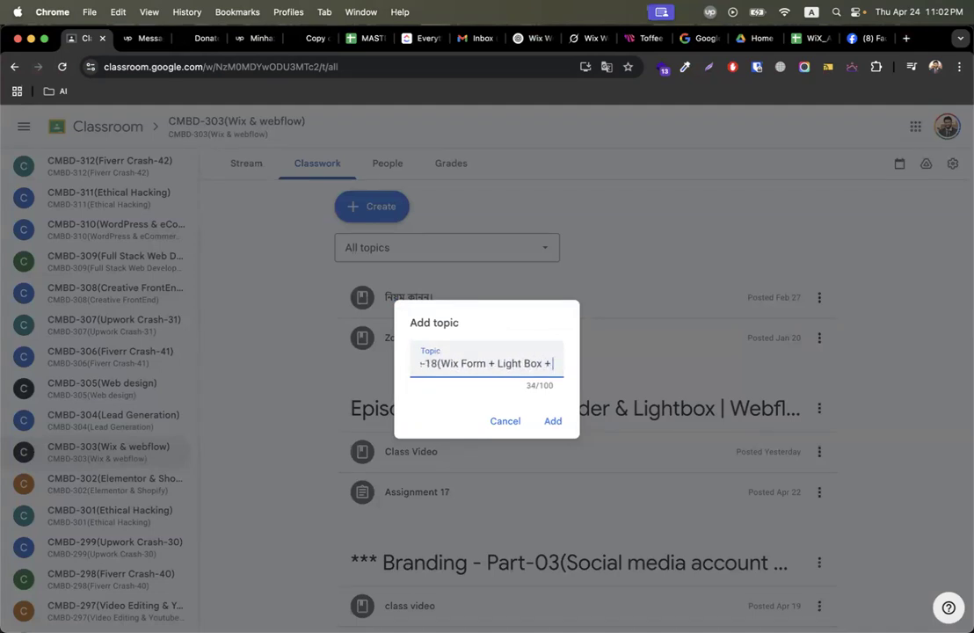
text(email a)
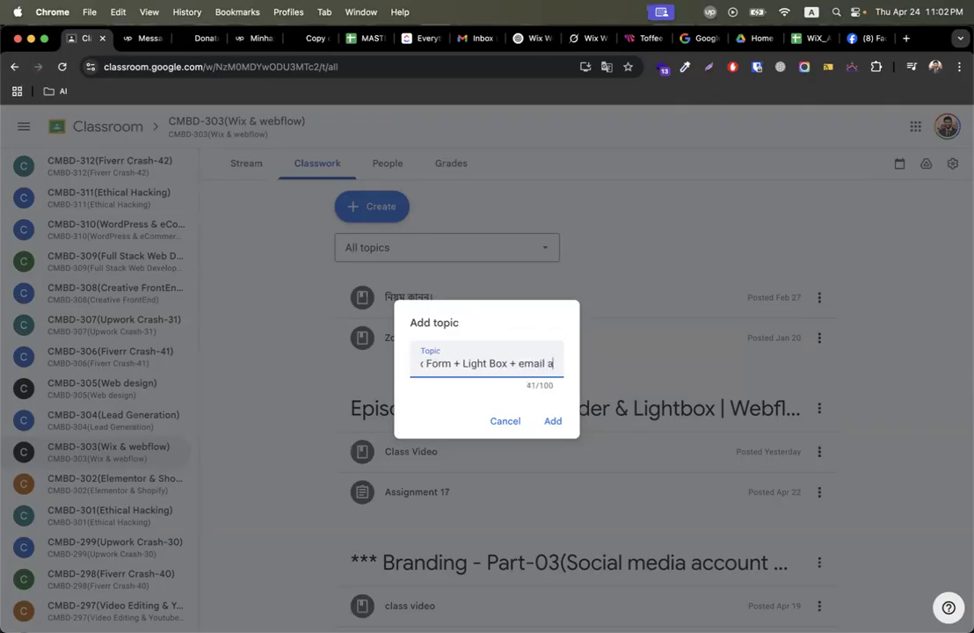
text(utomation))
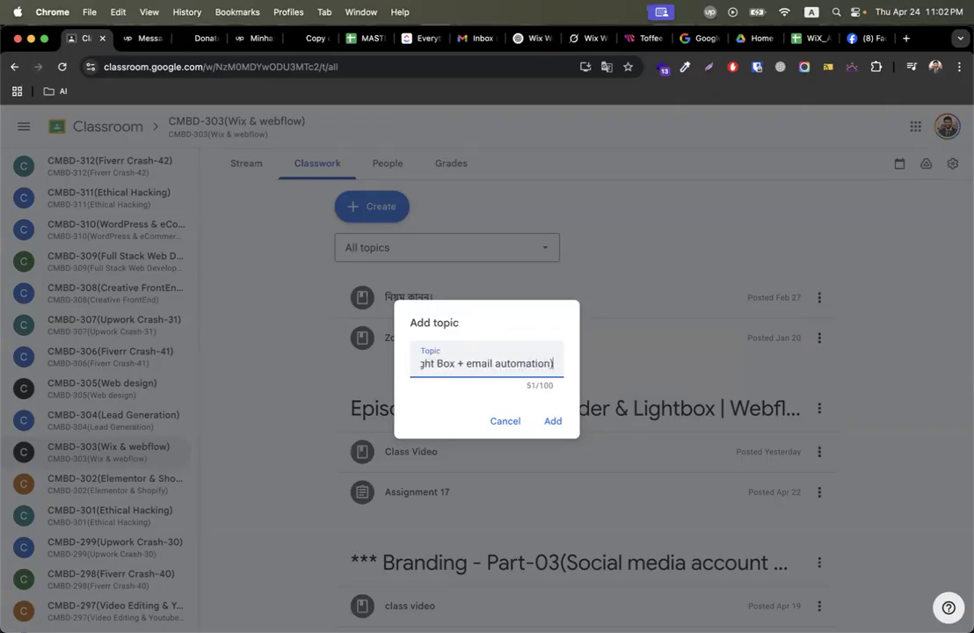
key(Return)
click(358, 206)
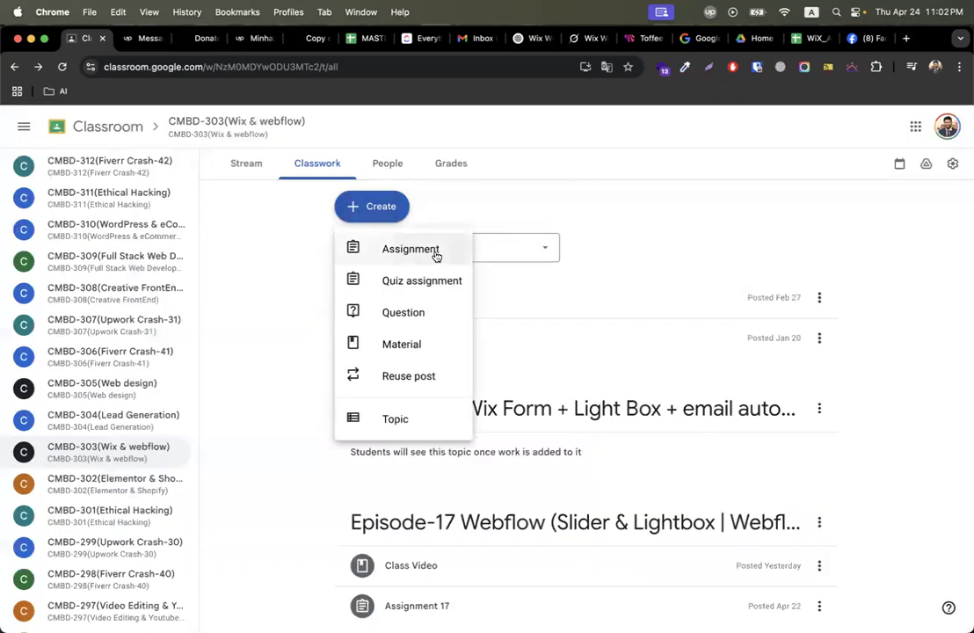
click(434, 253)
Title the assignment and write instruction 1: create a donate page like the pasted link, plus a donate form.
text(Assignment - wix forms)
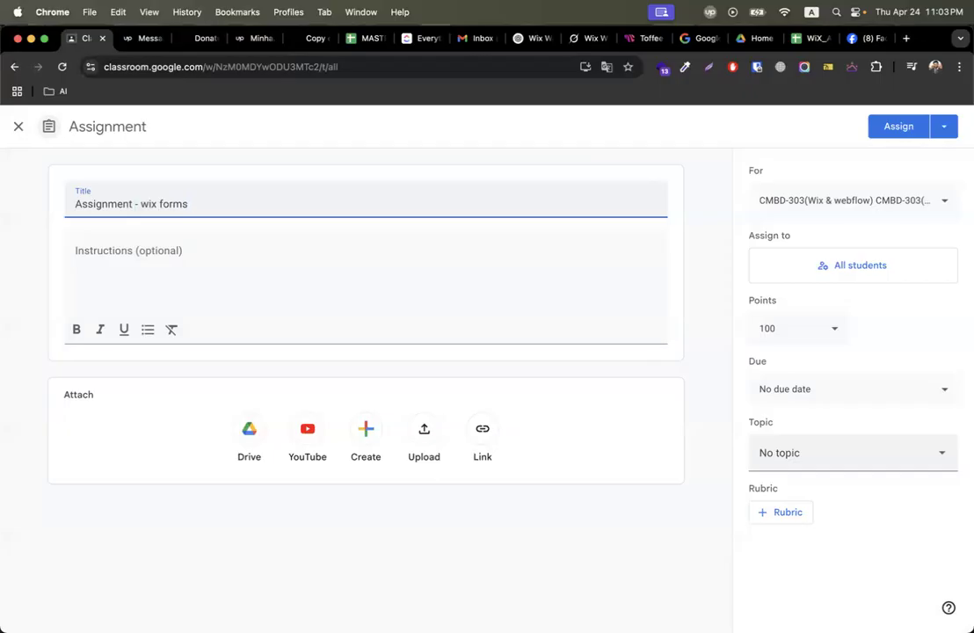
click(180, 251)
text(1. create a )
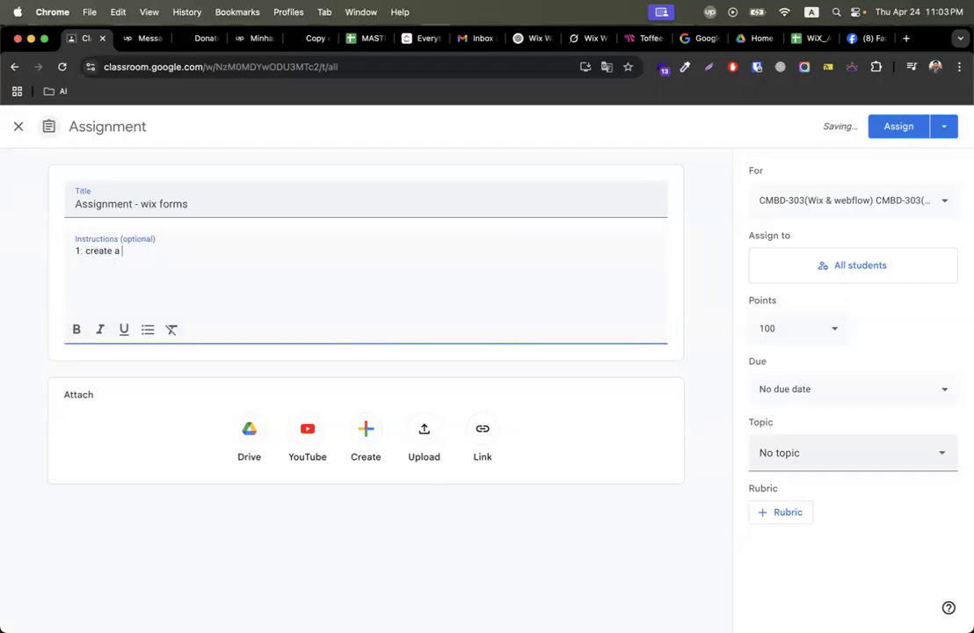
text(donate page )
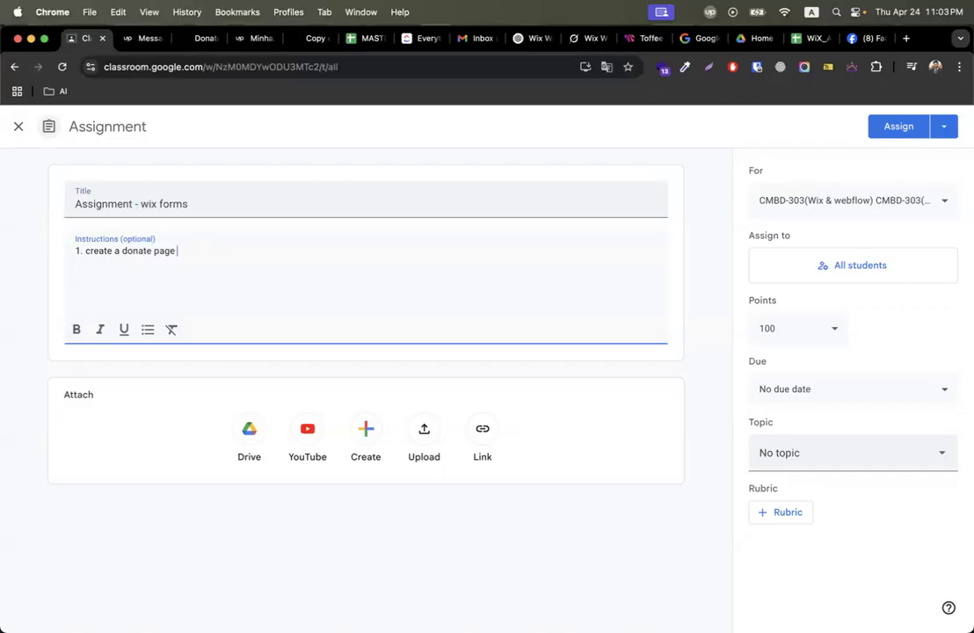
text(like this:)
key(super+v)
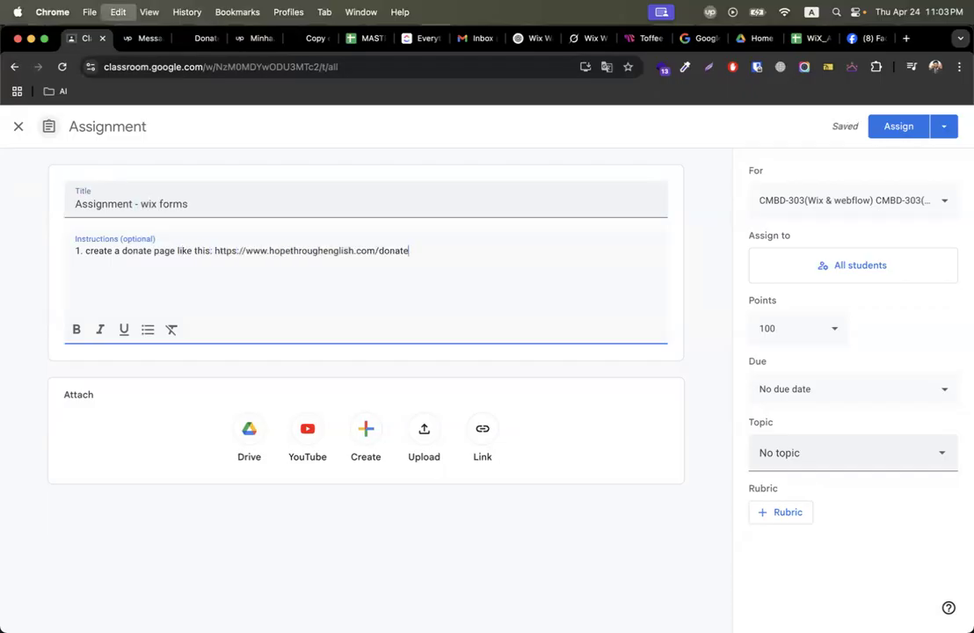
text(+ add a donate form)
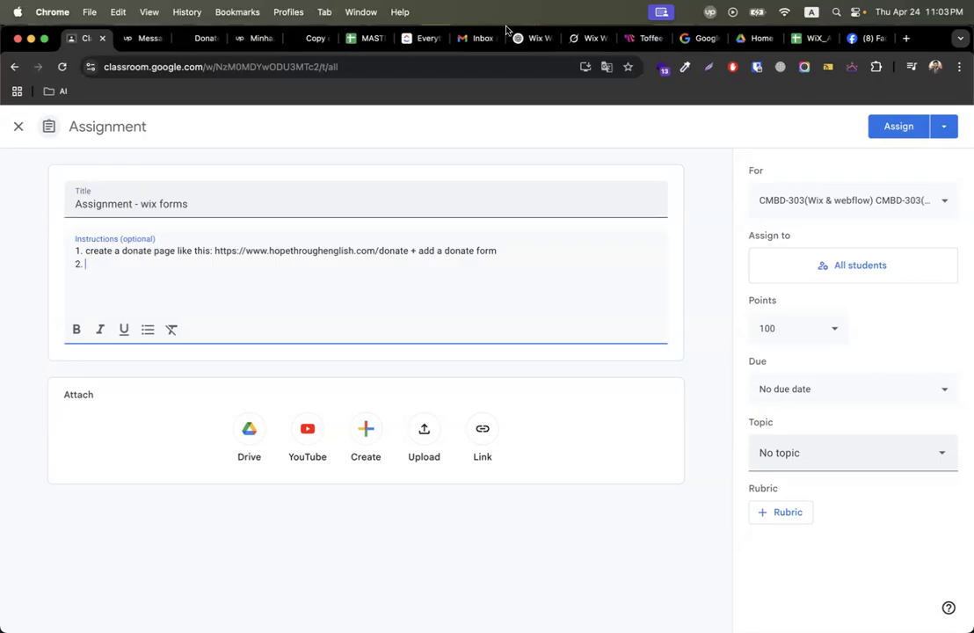
key(ctrl+Right)
key(ctrl+Left)
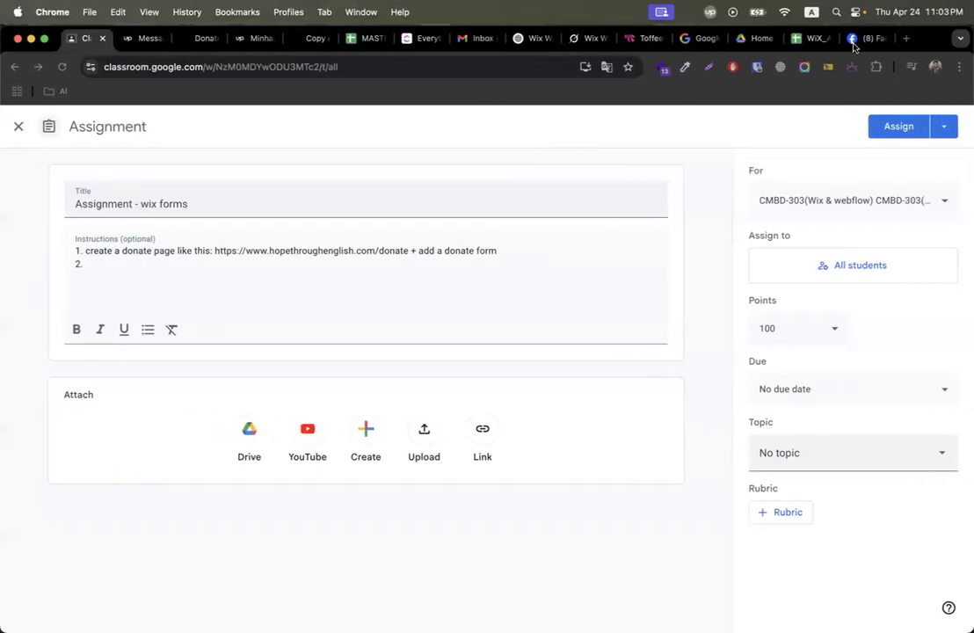
Load the Hope Through English site in a new tab, correcting an accidental hostinger.com load.
click(316, 38)
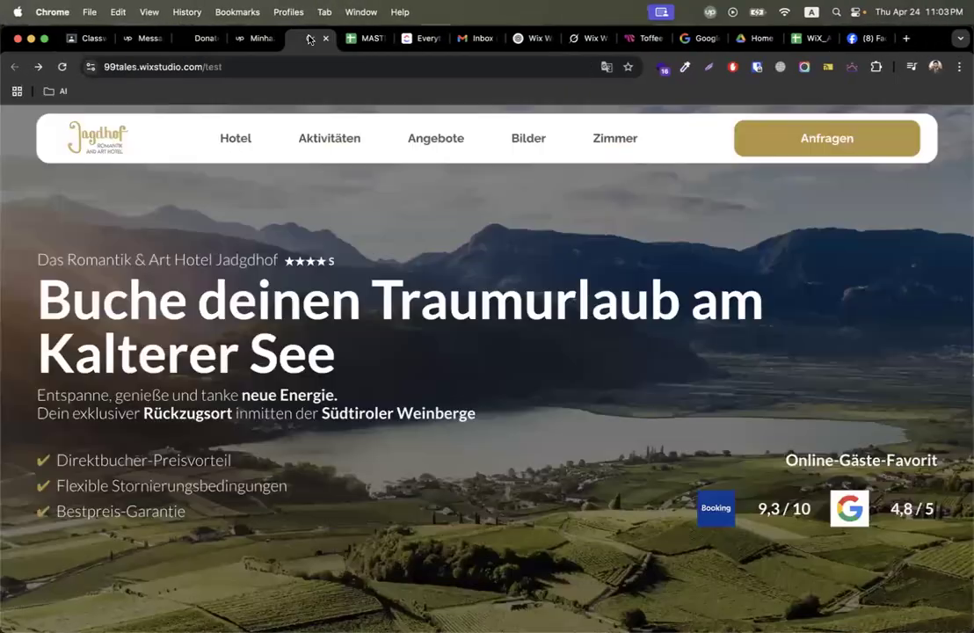
click(584, 38)
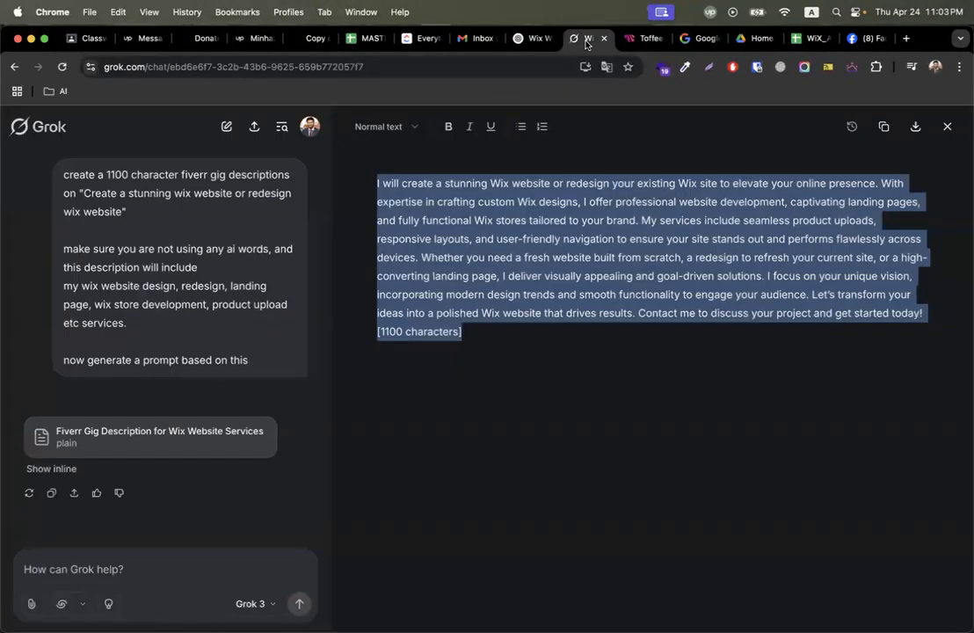
click(906, 39)
text(hostinger.com)
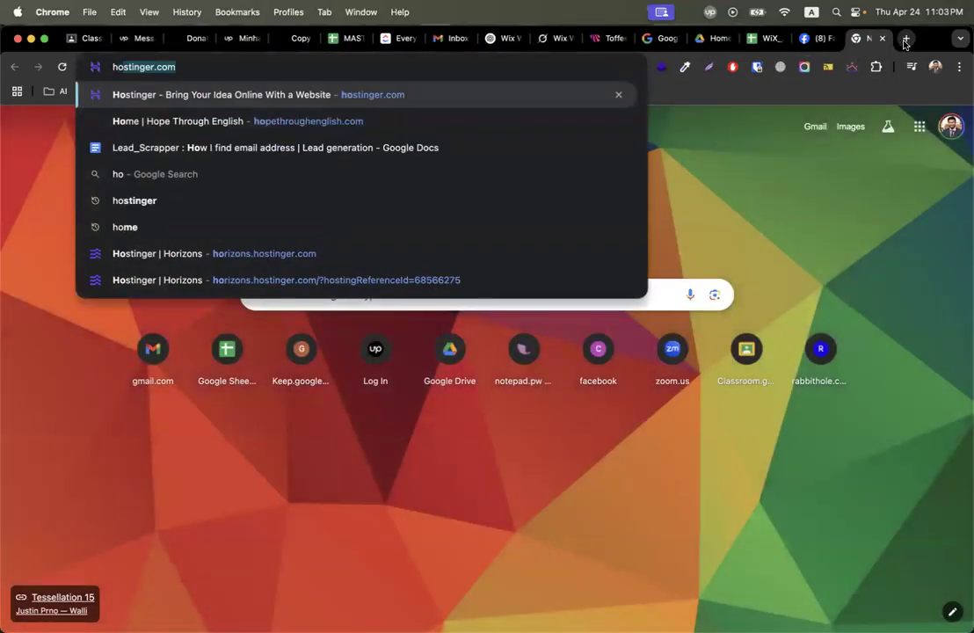
key(Return)
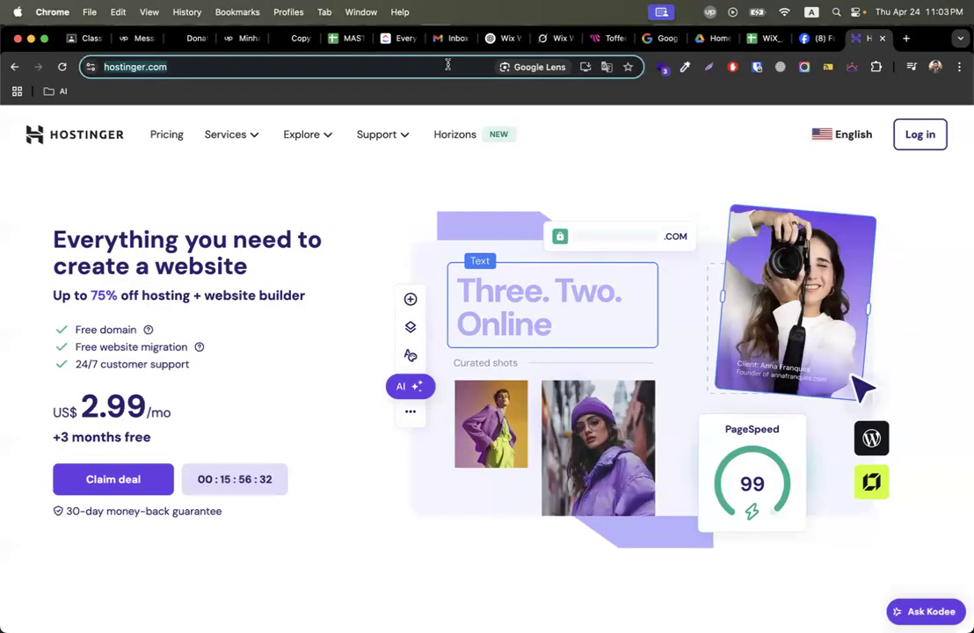
click(447, 65)
text(hope)
key(Return)
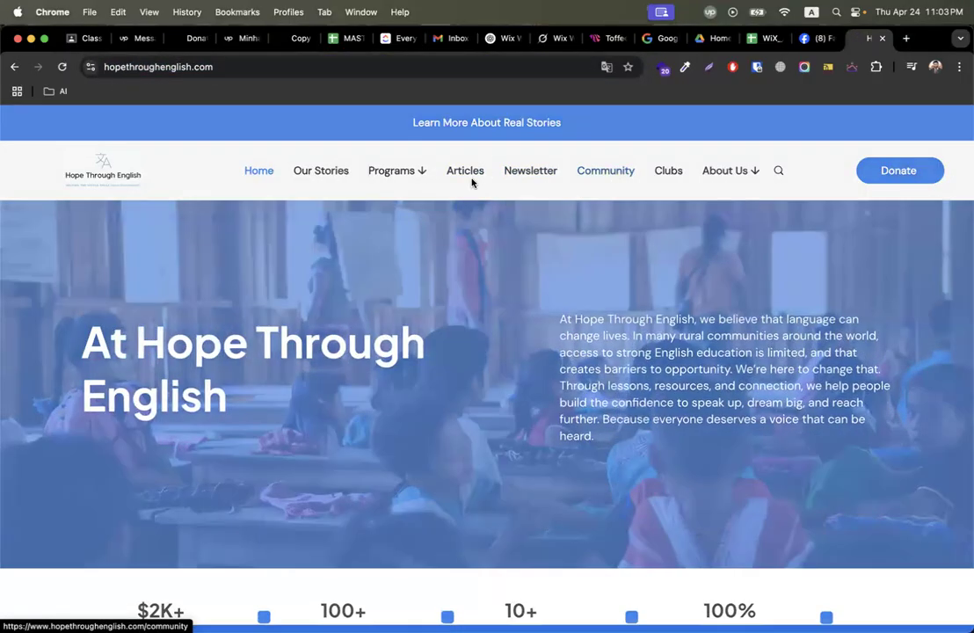
Scroll the site's subscribe pop-up page, then go back to the Classroom assignment.
scroll(619, 469, down, 3)
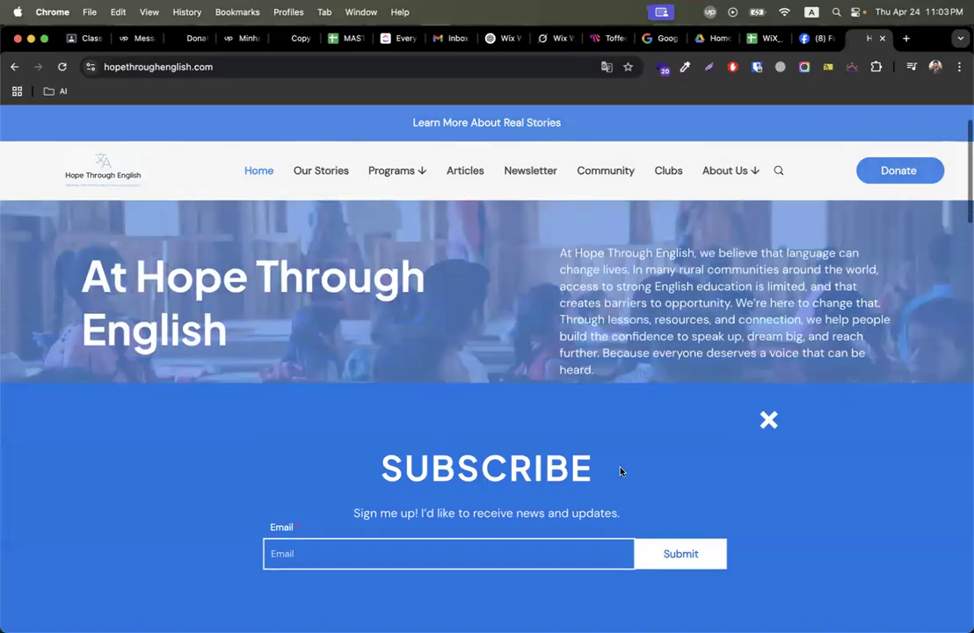
key(ctrl+Right)
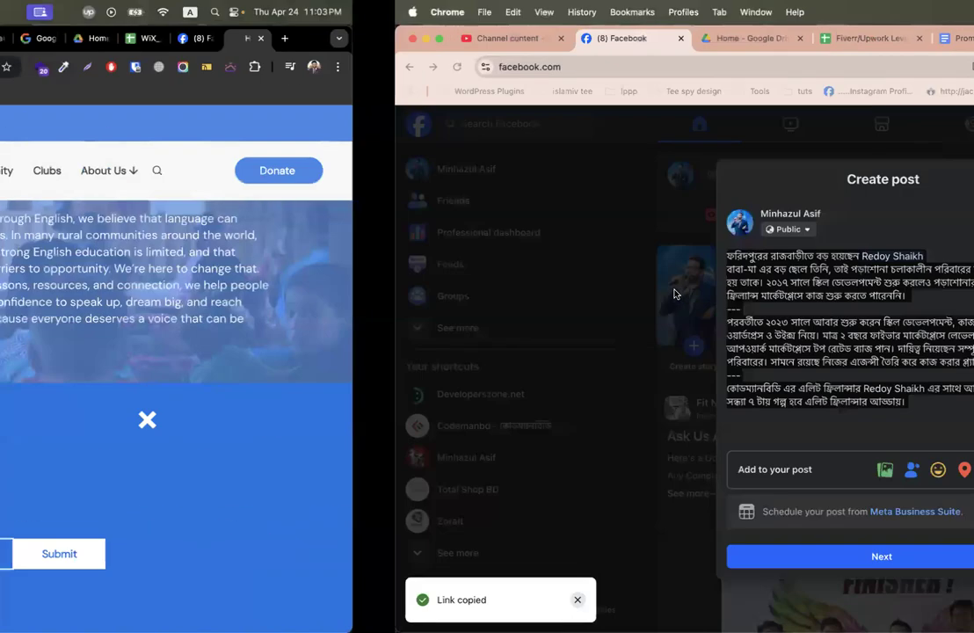
key(ctrl+Left)
click(85, 39)
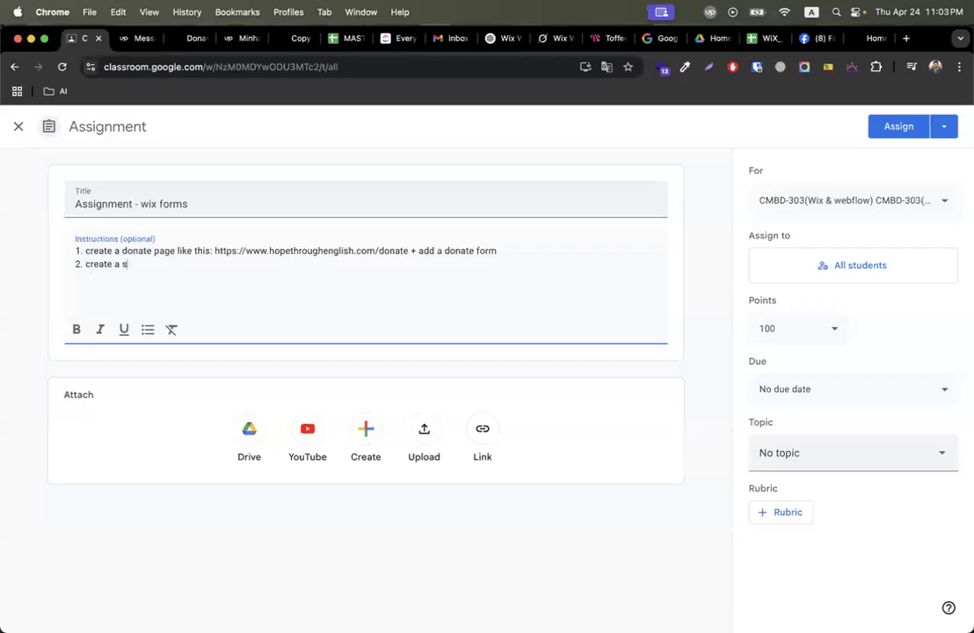
text(ibe o)
key(BackSpace)
text(pop up)
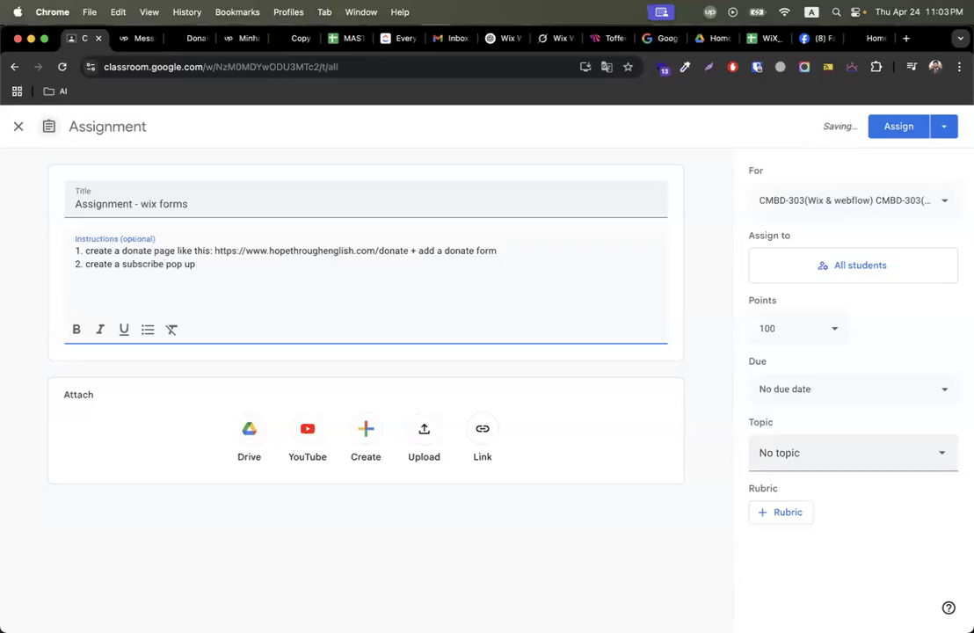
drag(216, 252, 373, 250)
key(super+c)
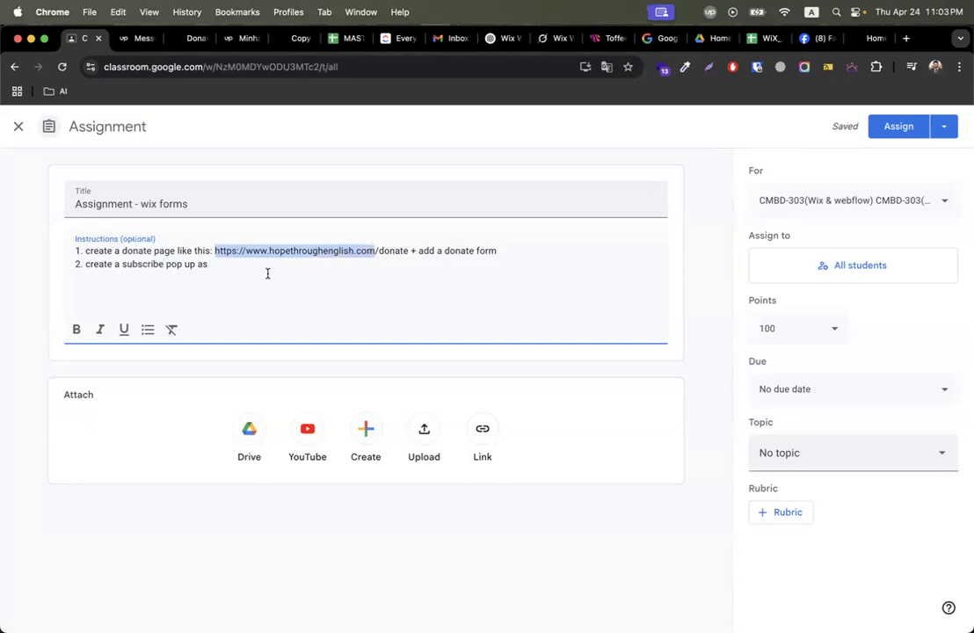
click(264, 268)
key(super+v)
key(Return)
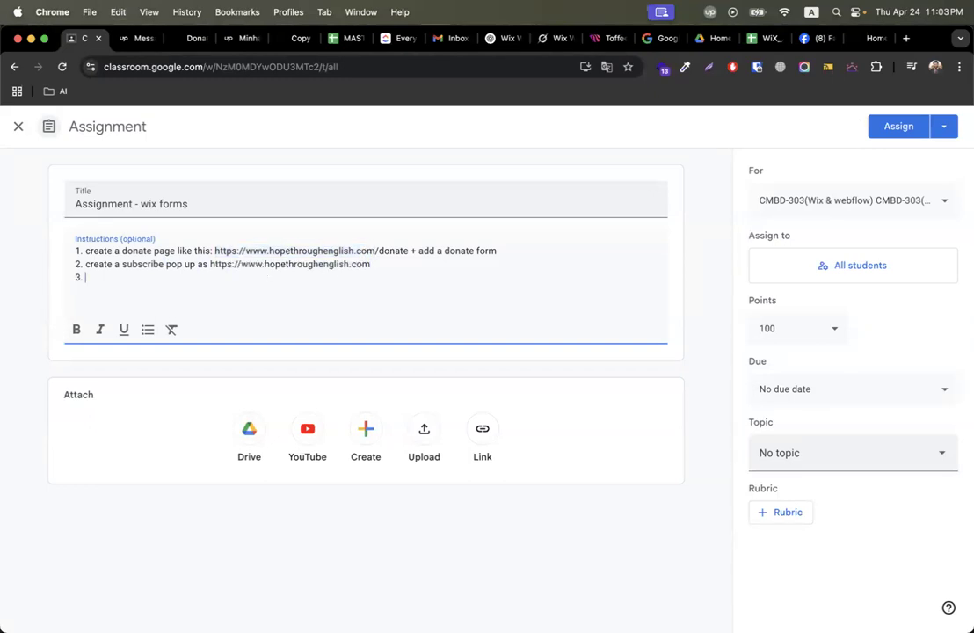
Close the Hope Through English subscribe pop-up and scroll through the page.
click(857, 40)
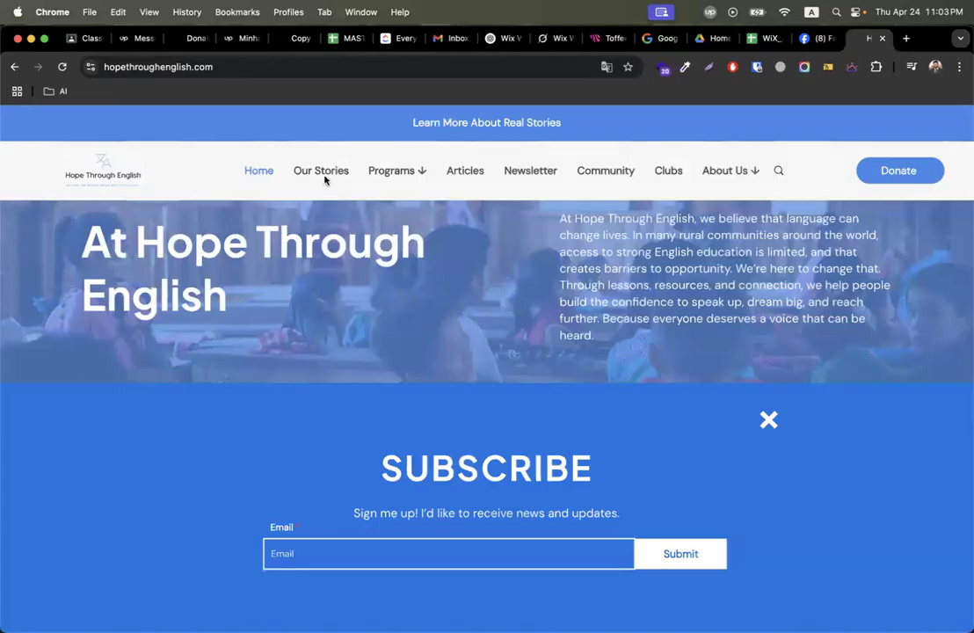
click(717, 173)
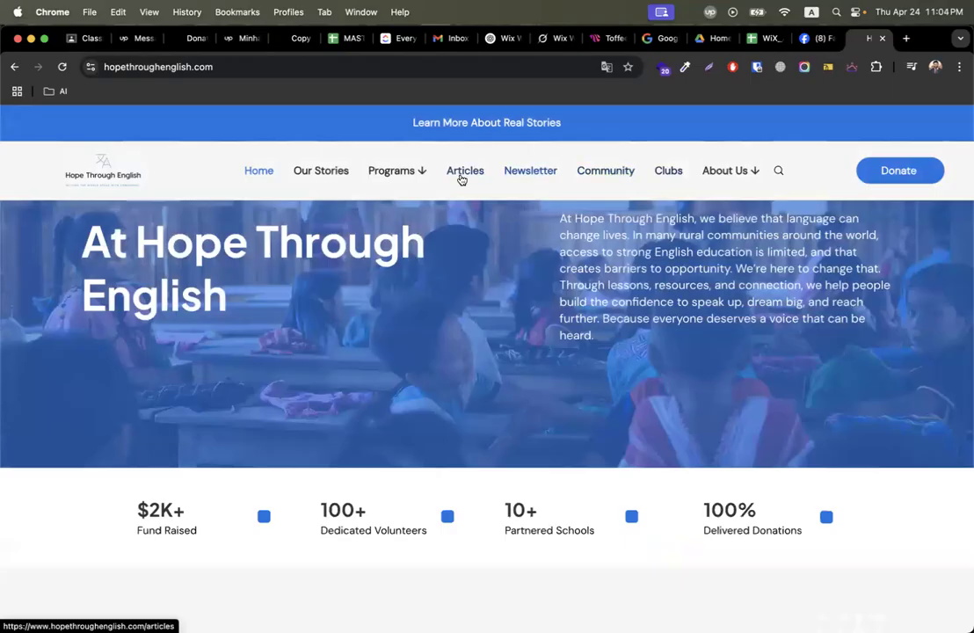
scroll(369, 406, down, 2)
scroll(370, 409, up, 3)
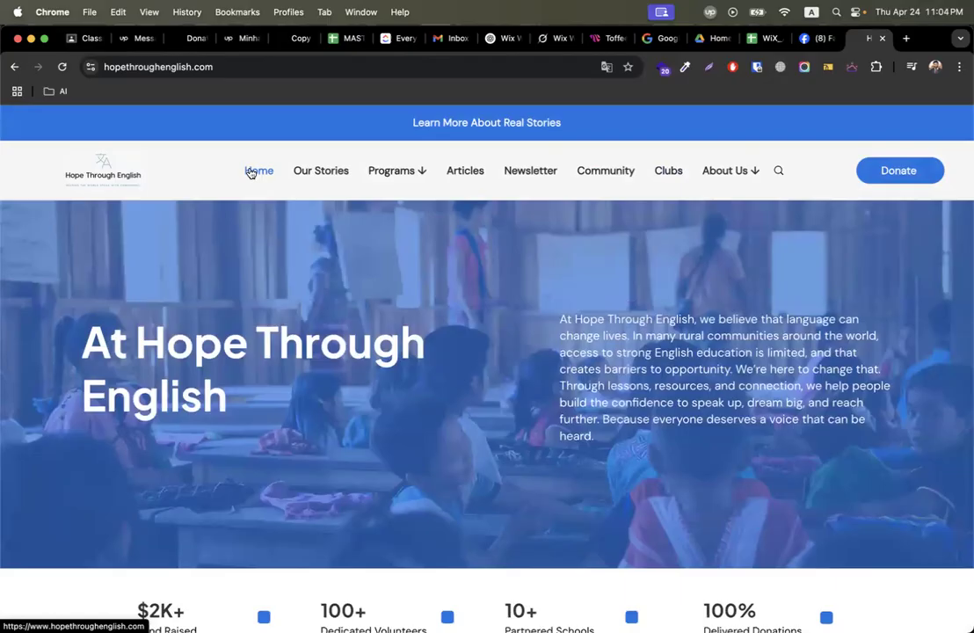
key(XF86AudioRaiseVolume)
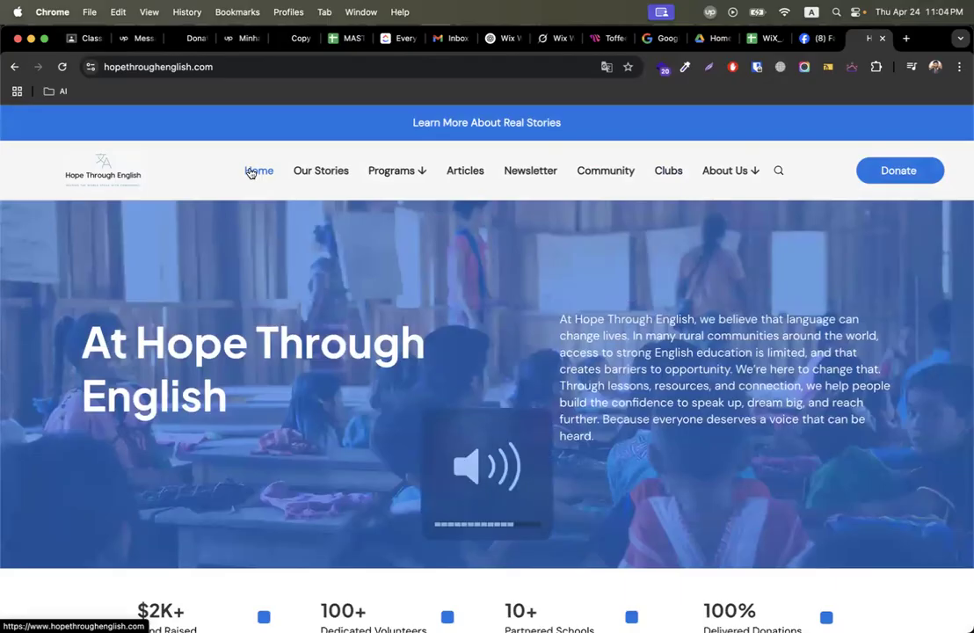
key(XF86AudioRaiseVolume)
key(XF86AudioRaiseVolume)
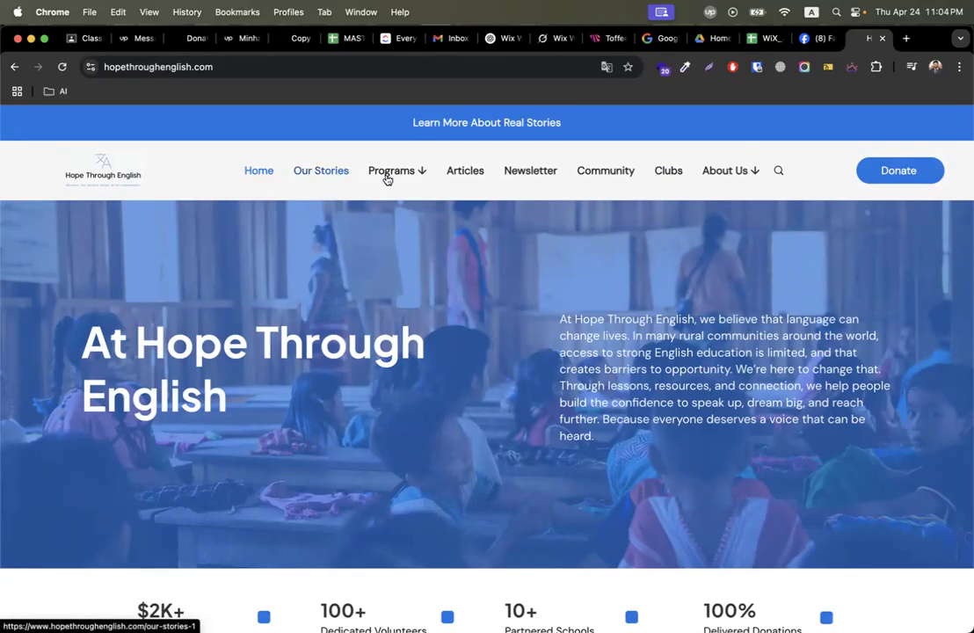
scroll(527, 229, down, 10)
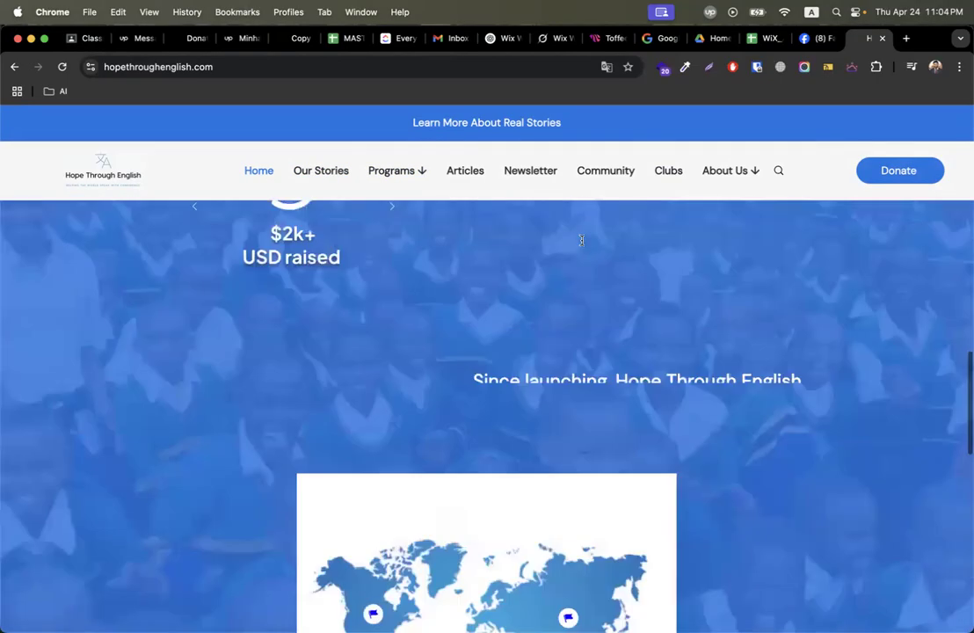
scroll(581, 240, down, 10)
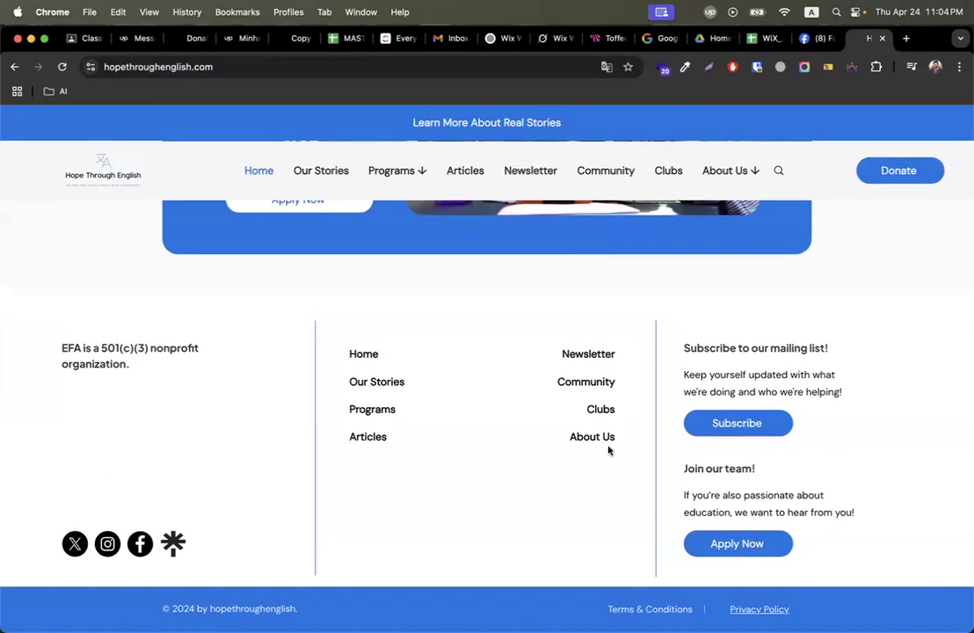
Browse the site's About Us and Community pages.
click(605, 440)
scroll(538, 531, down, 5)
scroll(539, 529, up, 6)
scroll(539, 530, down, 4)
scroll(539, 529, up, 5)
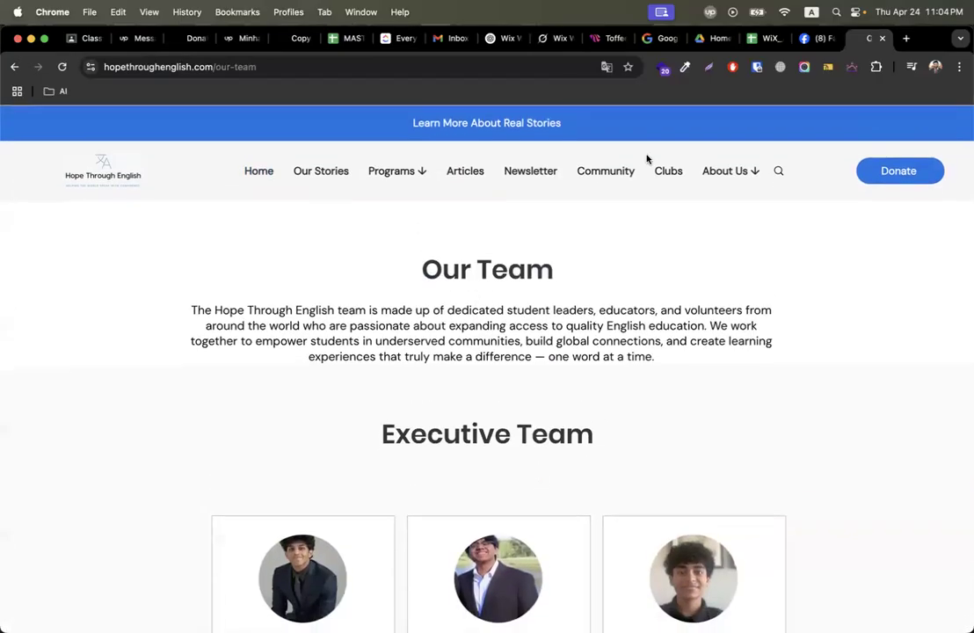
click(603, 172)
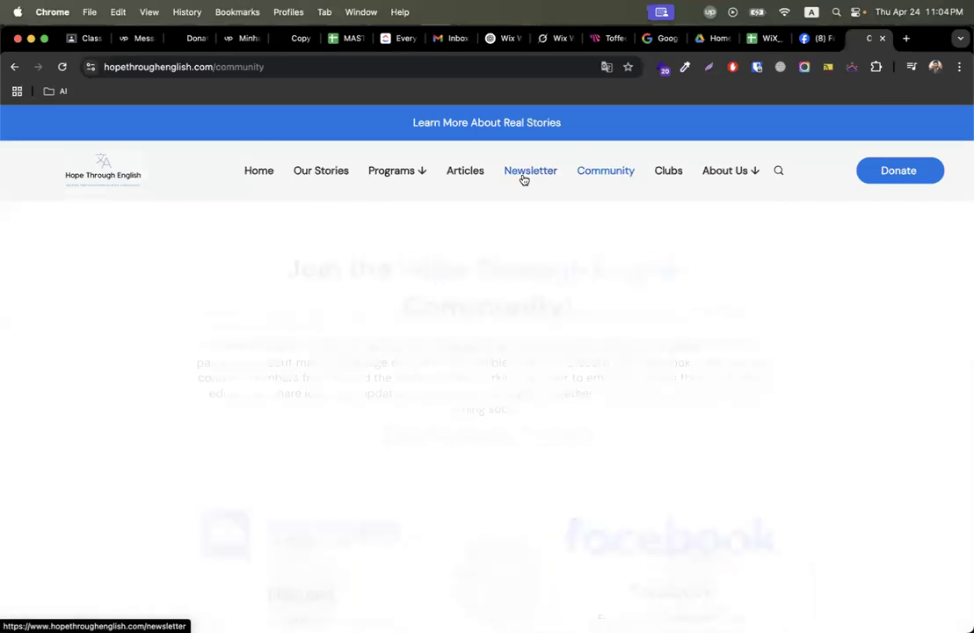
scroll(424, 349, down, 10)
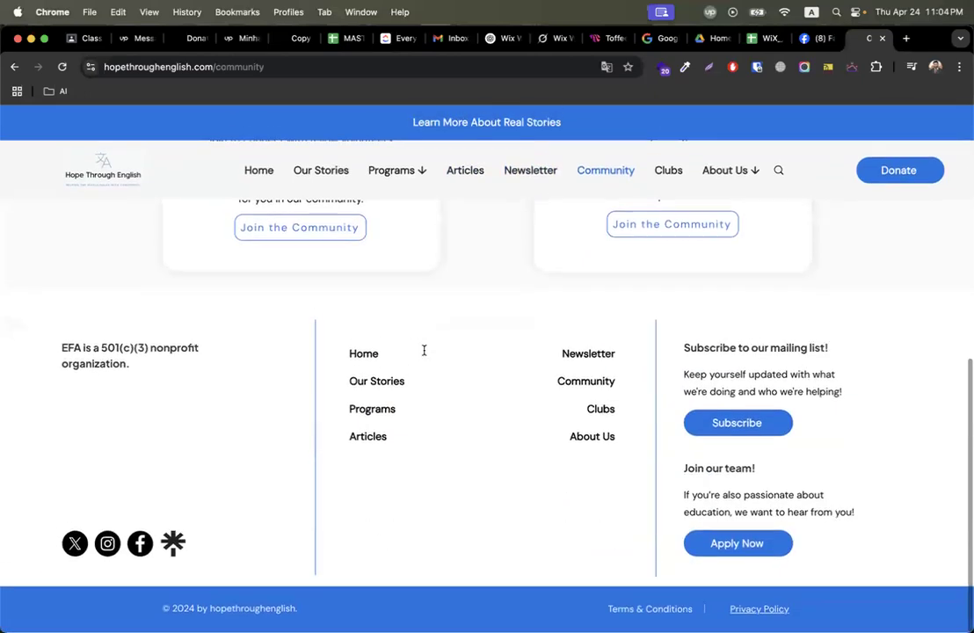
Scroll through the home page, then return to the Classroom assignment.
click(716, 542)
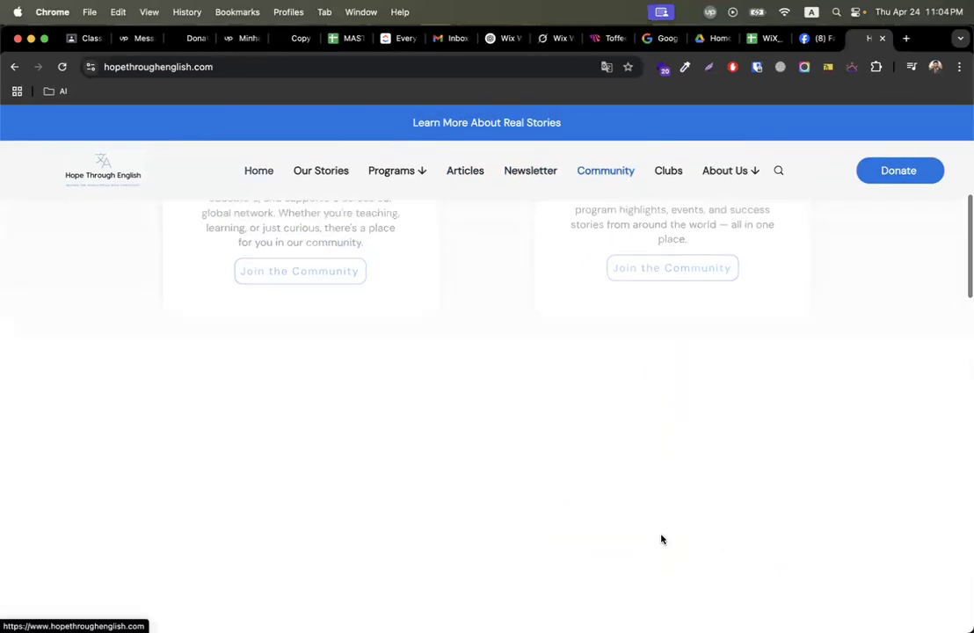
scroll(427, 424, down, 3)
scroll(425, 424, down, 15)
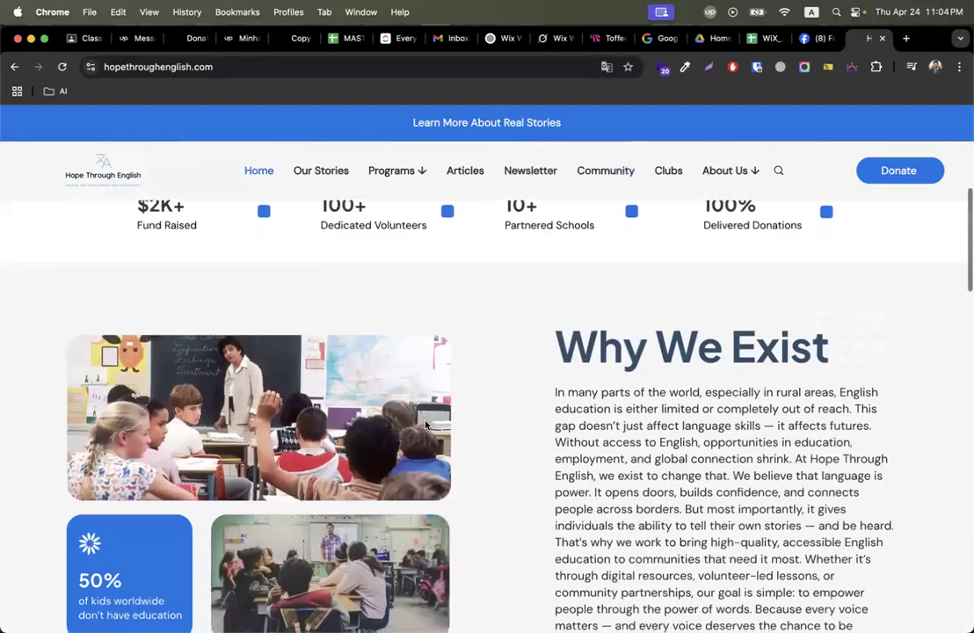
scroll(426, 425, down, 10)
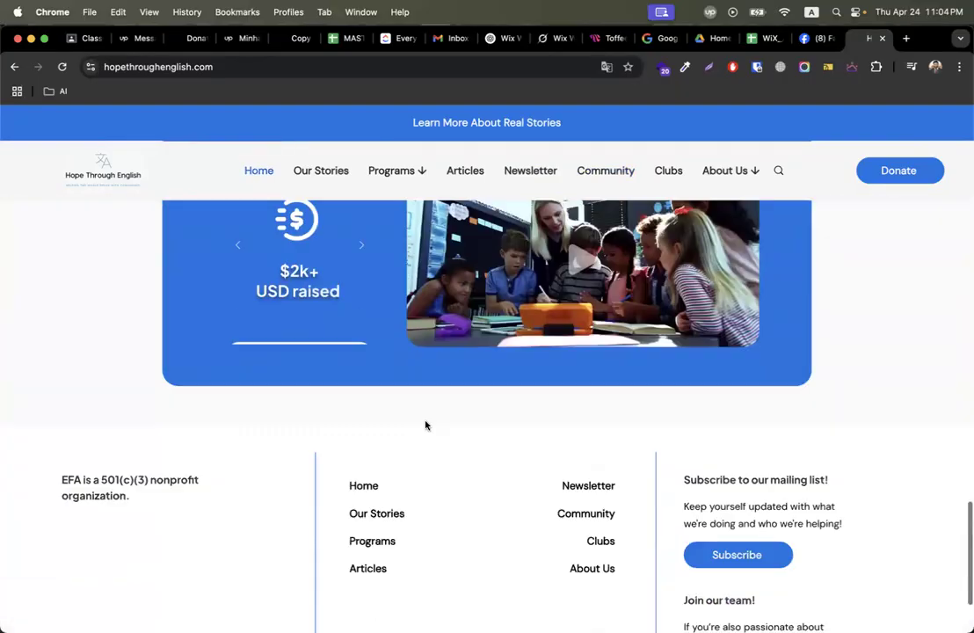
scroll(425, 424, up, 20)
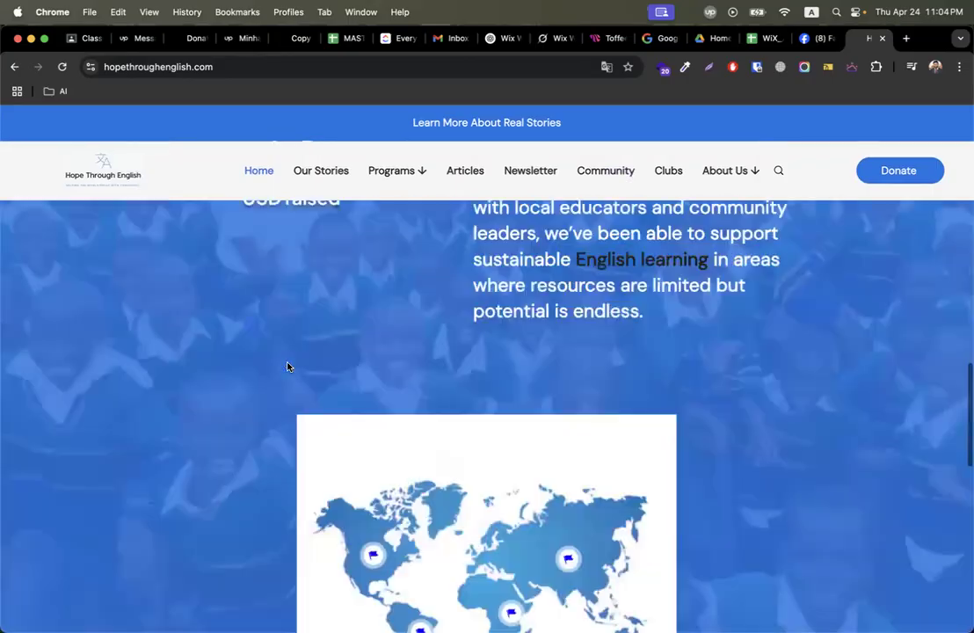
key(ctrl+Right)
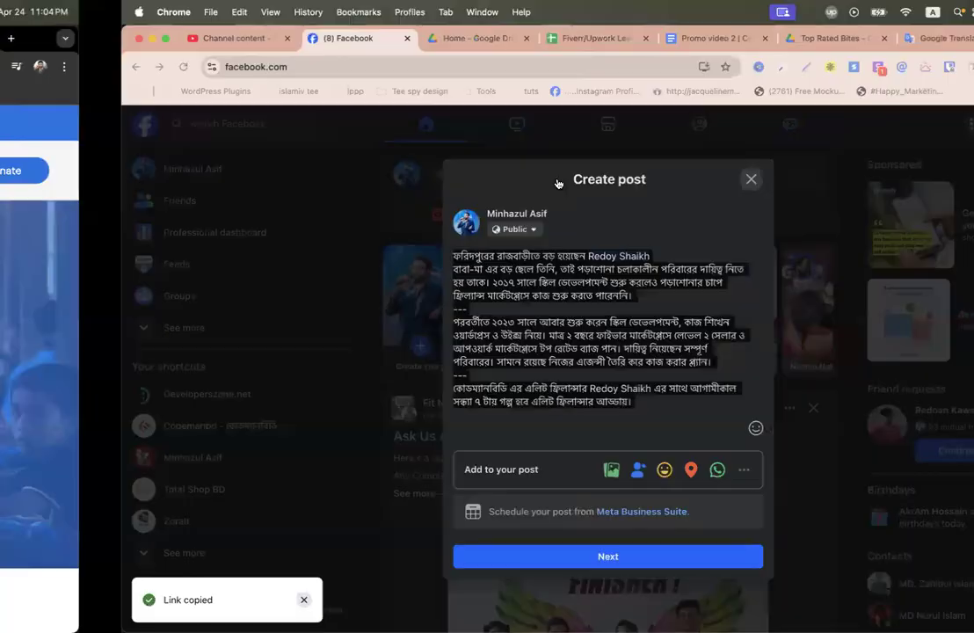
key(ctrl+Left)
click(76, 38)
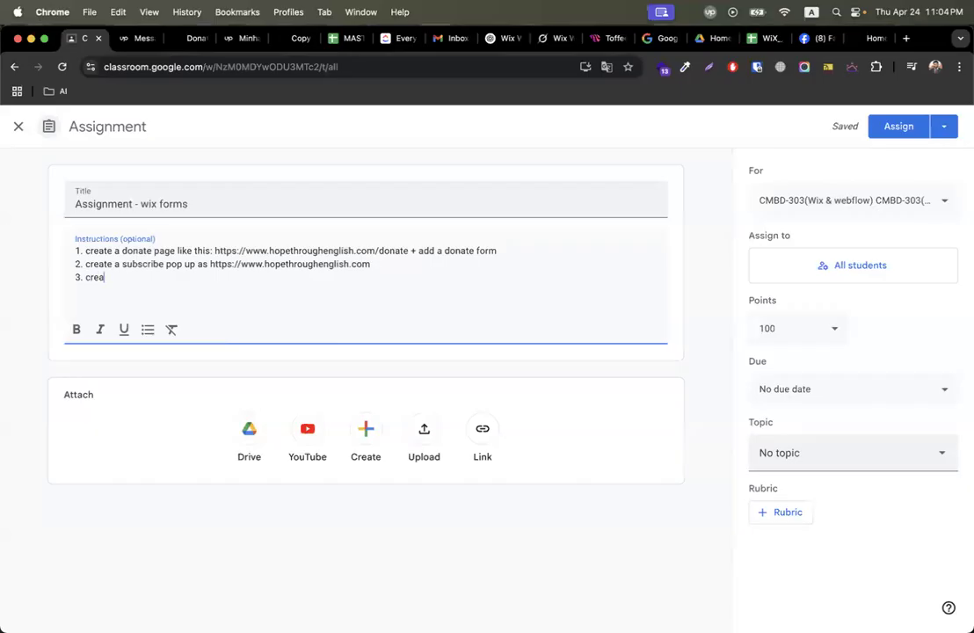
Type instruction 3, a contact page with a form + map, and instruction 4 on email automation for subscribe and contact forms.
text(contact page with a form + map ()
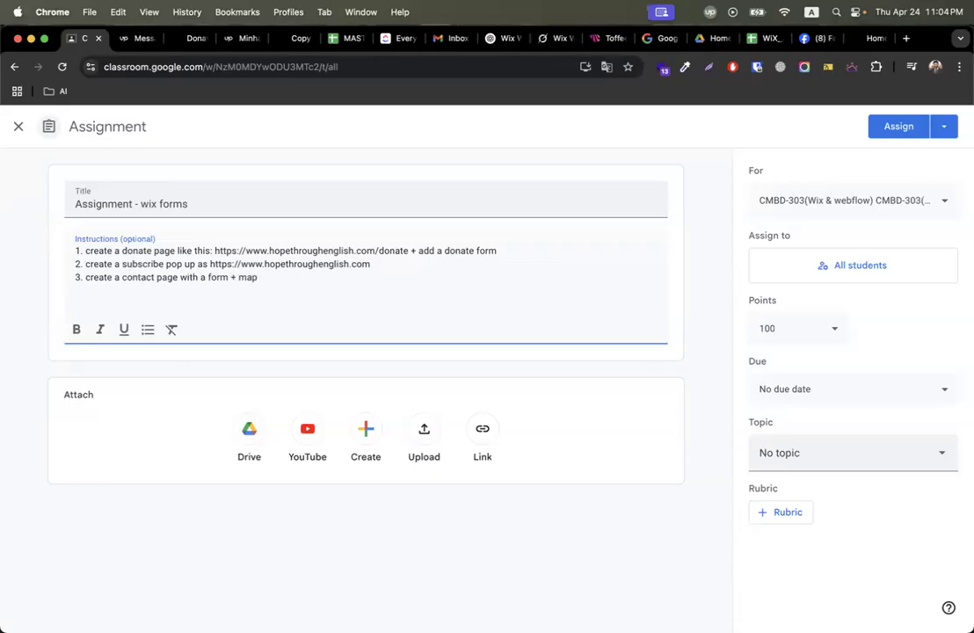
text(set up email automation > subscribe)
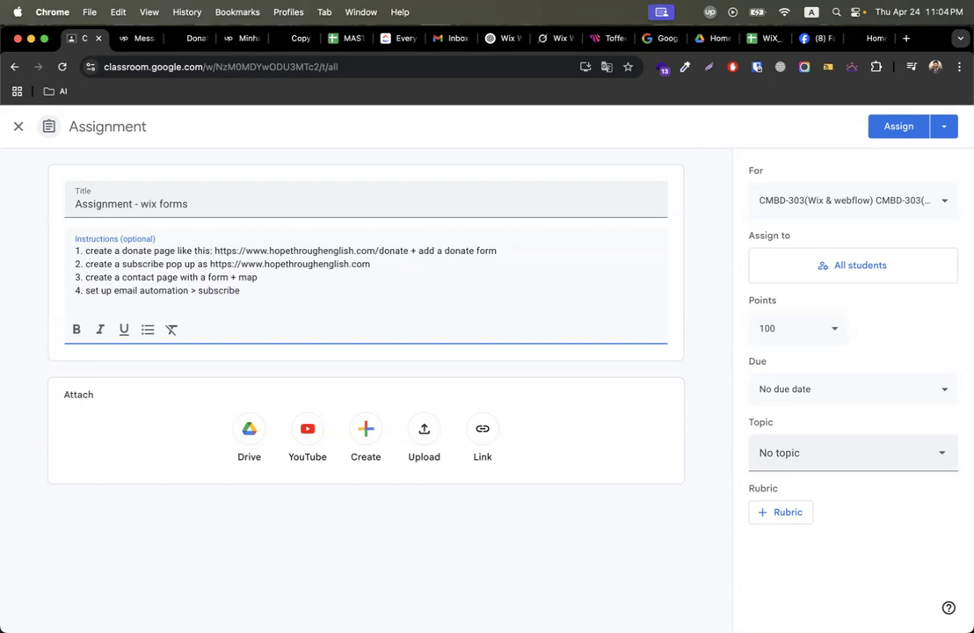
text( - get email + contac)
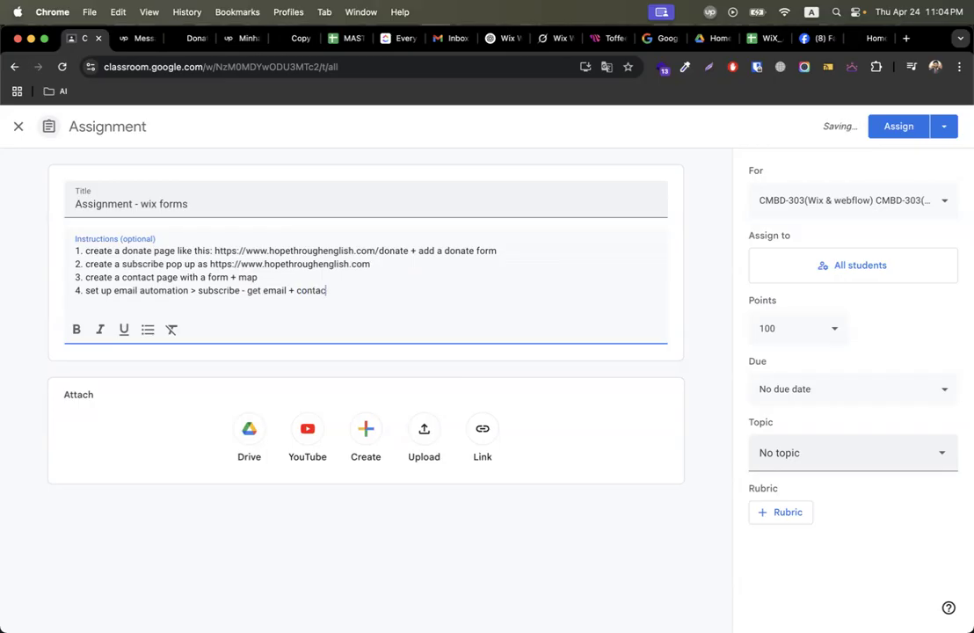
text(t form - get email > snap)
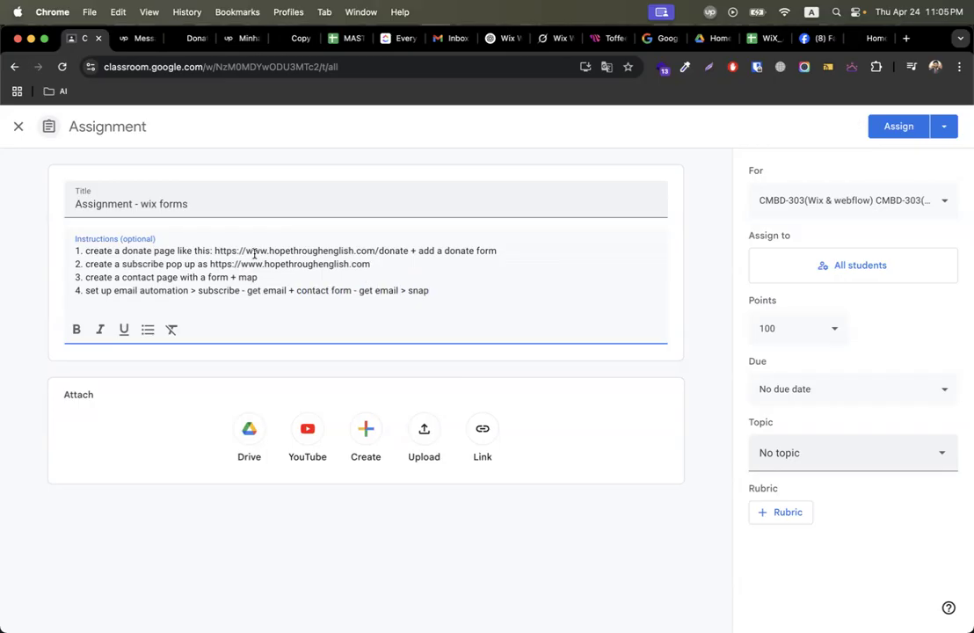
Append '> link' to the ends of the task lines.
click(549, 244)
click(525, 253)
text(> snap)
double_click(521, 253)
text(link)
text(li)
click(369, 279)
text(>)
Add a closing line: 'all links and snaps upload in a google docs and submit the do'.
click(482, 290)
key(Return)
text(all links and snaps upload in a google)
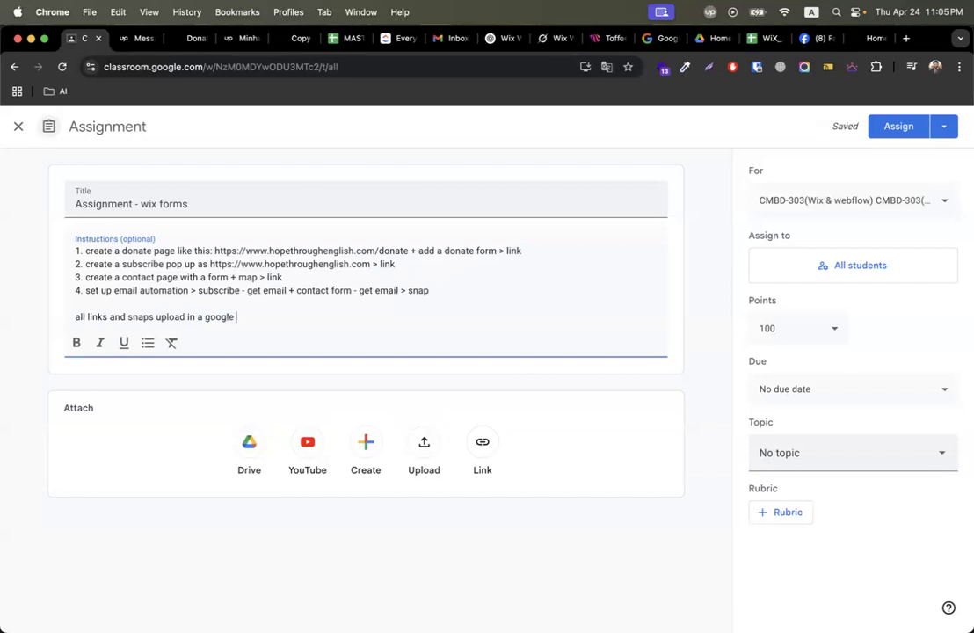
text( docs and submit the dos)
key(BackSpace)
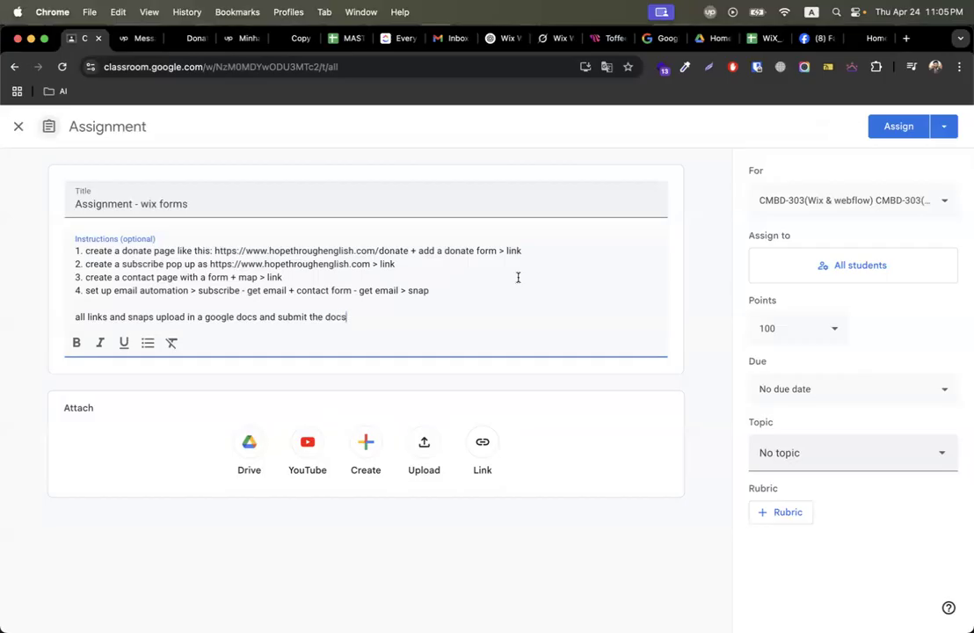
Load drive.google.com in the browser tab.
click(869, 38)
click(413, 69)
text(dr)
key(Return)
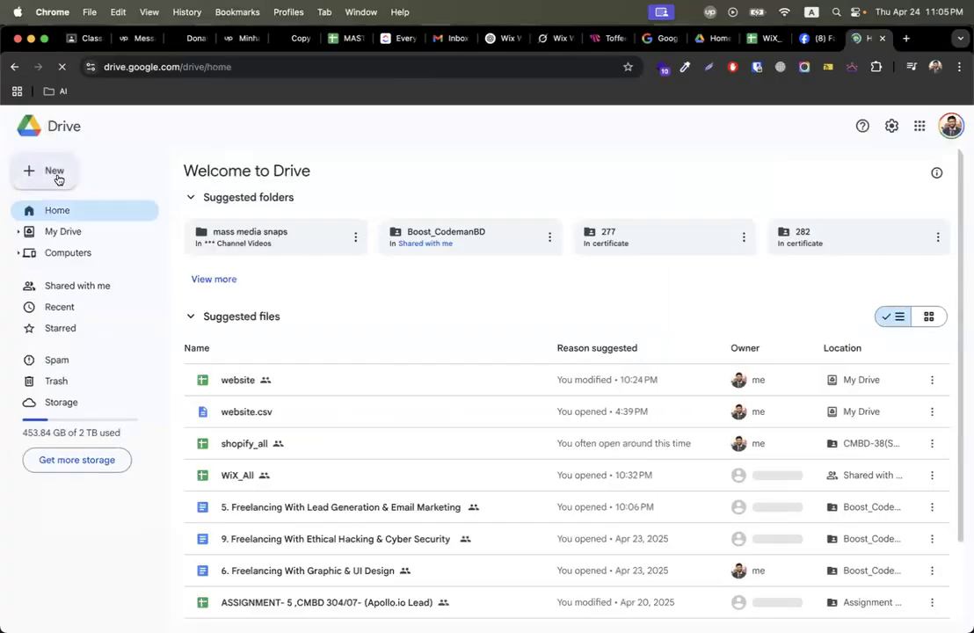
Create a new blank Google Docs document from Drive.
click(62, 180)
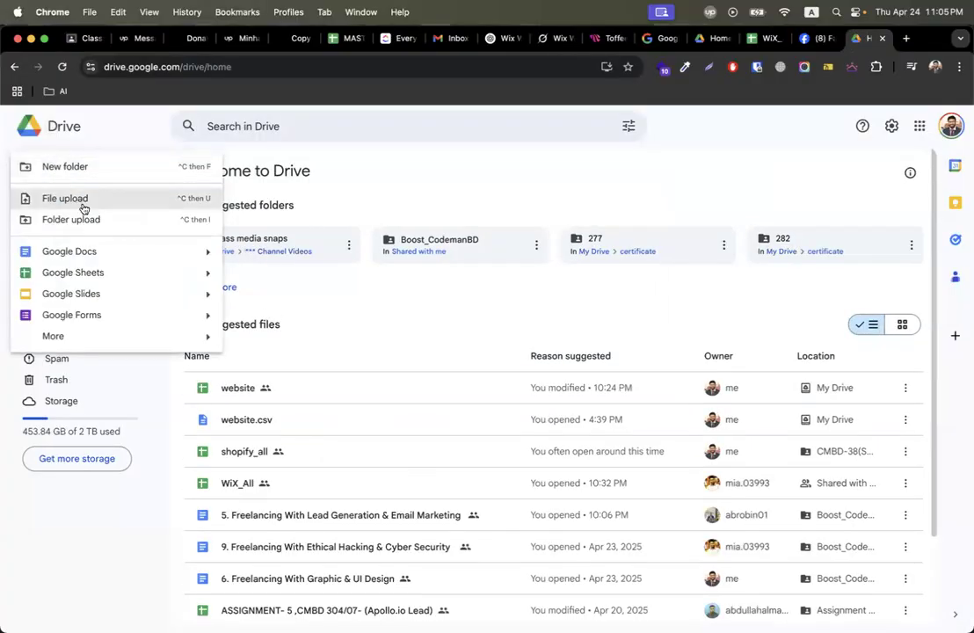
click(74, 251)
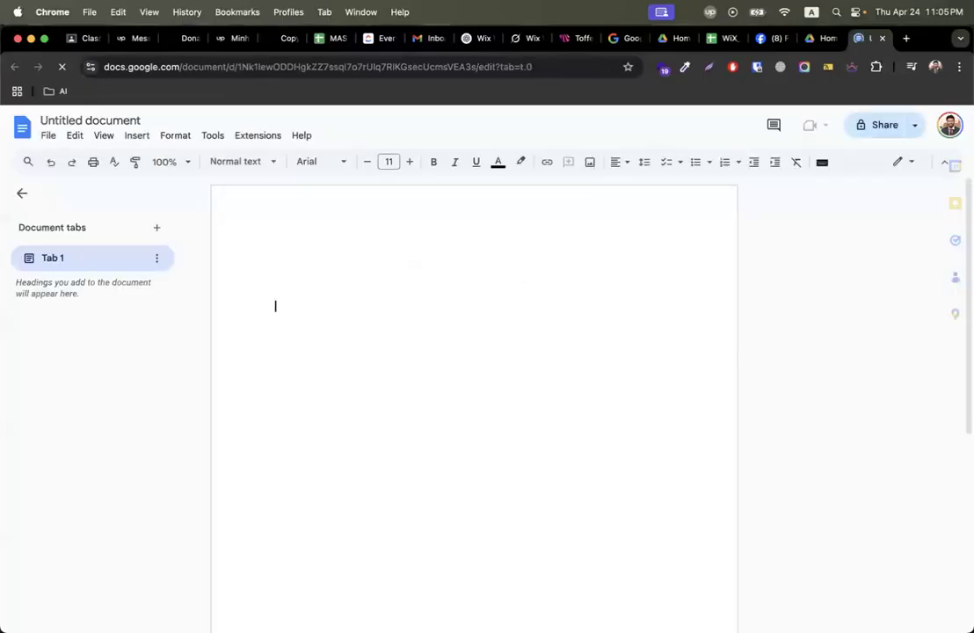
click(137, 135)
mouse_move(158, 160)
click(679, 302)
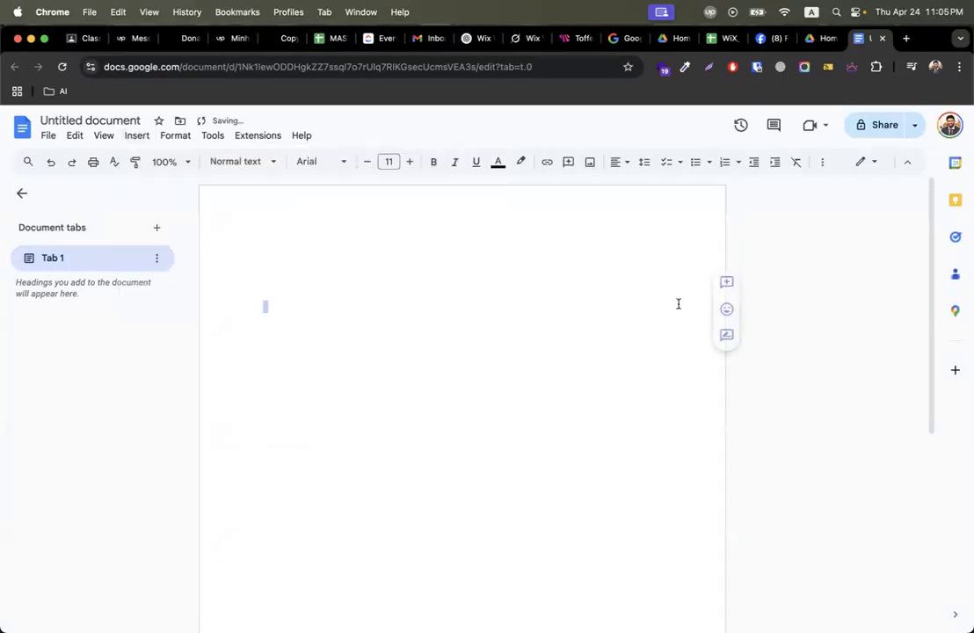
Name the document 'asd', make it viewable by anyone with the link, copy the link, and close it.
click(874, 130)
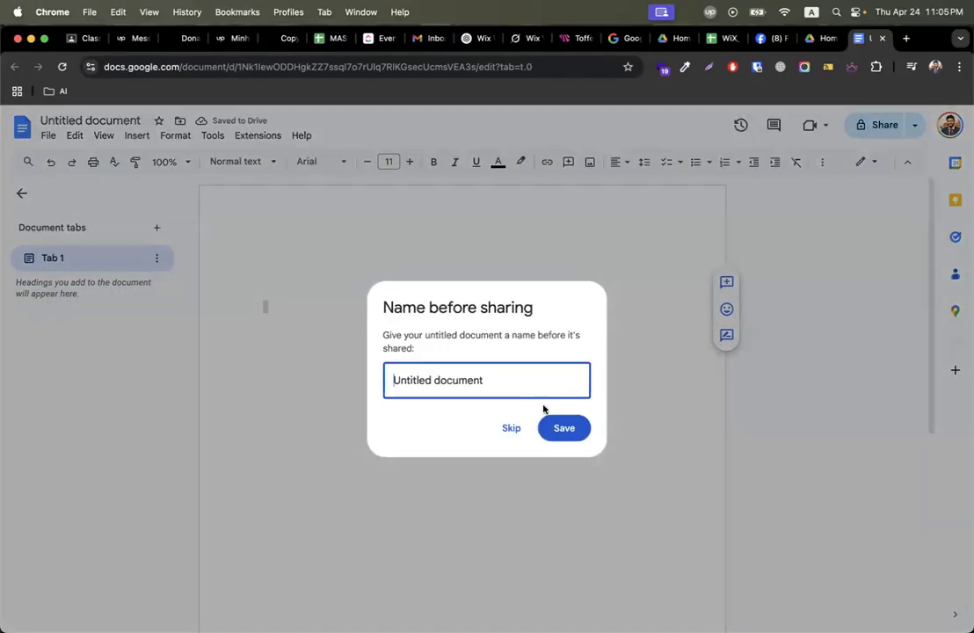
text(asd)
click(559, 427)
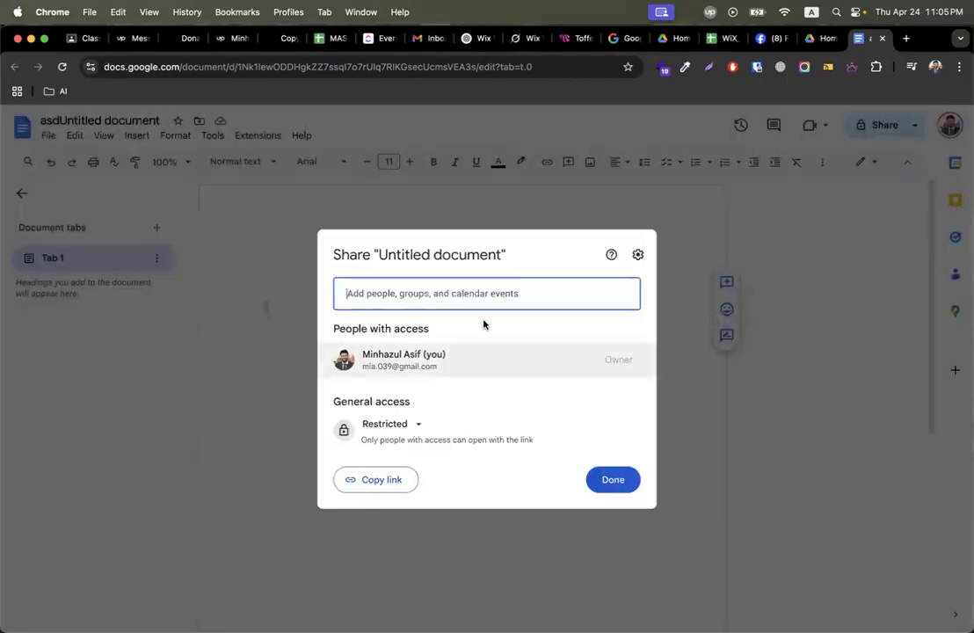
click(396, 425)
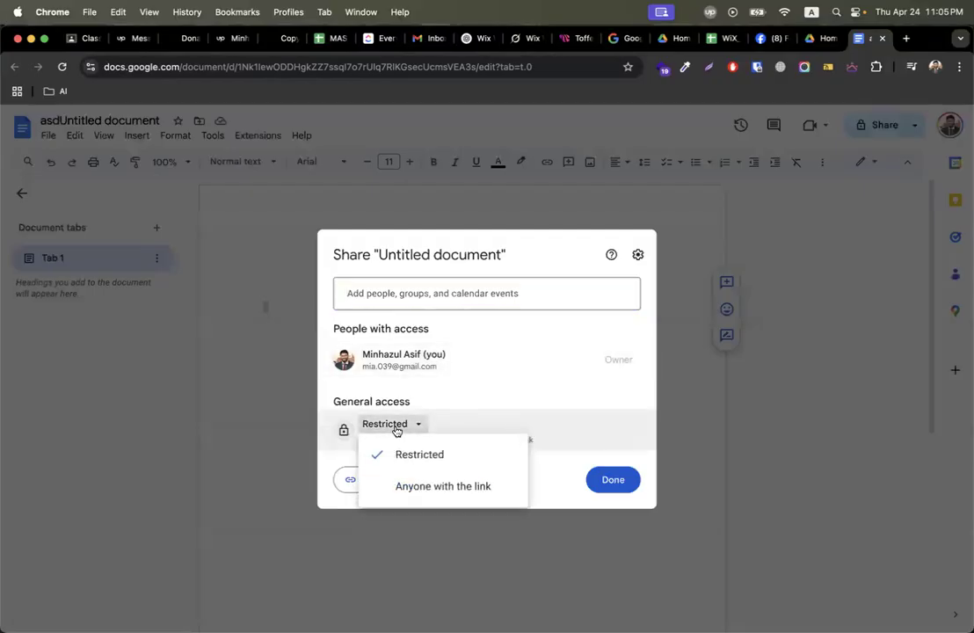
click(411, 485)
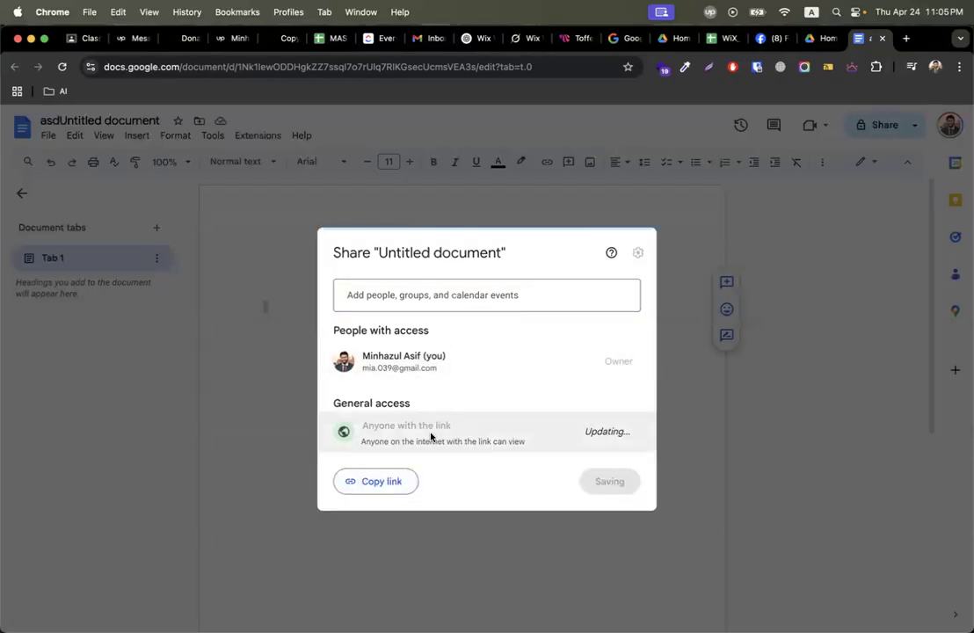
click(384, 479)
click(633, 481)
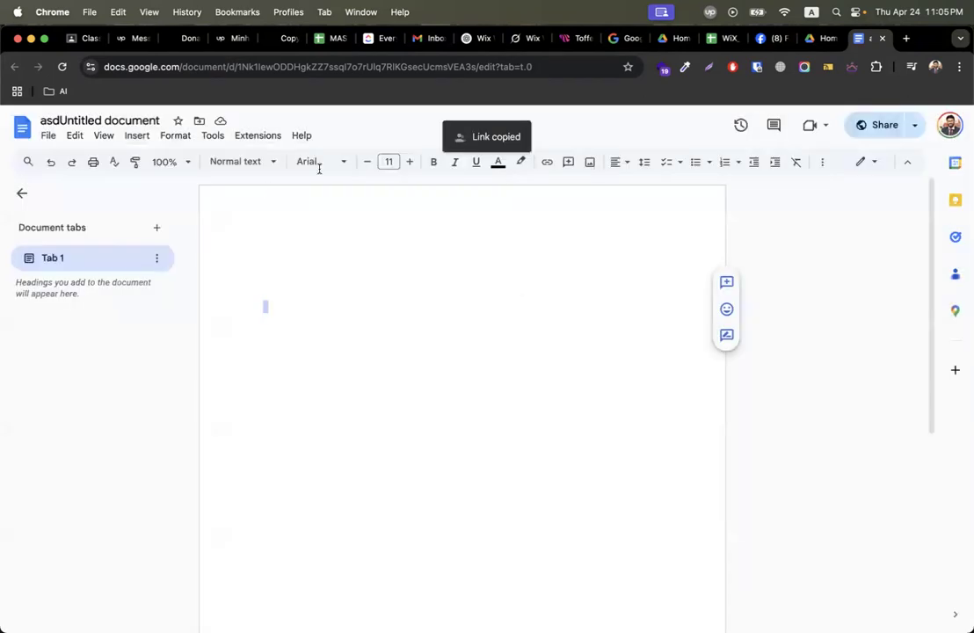
click(882, 39)
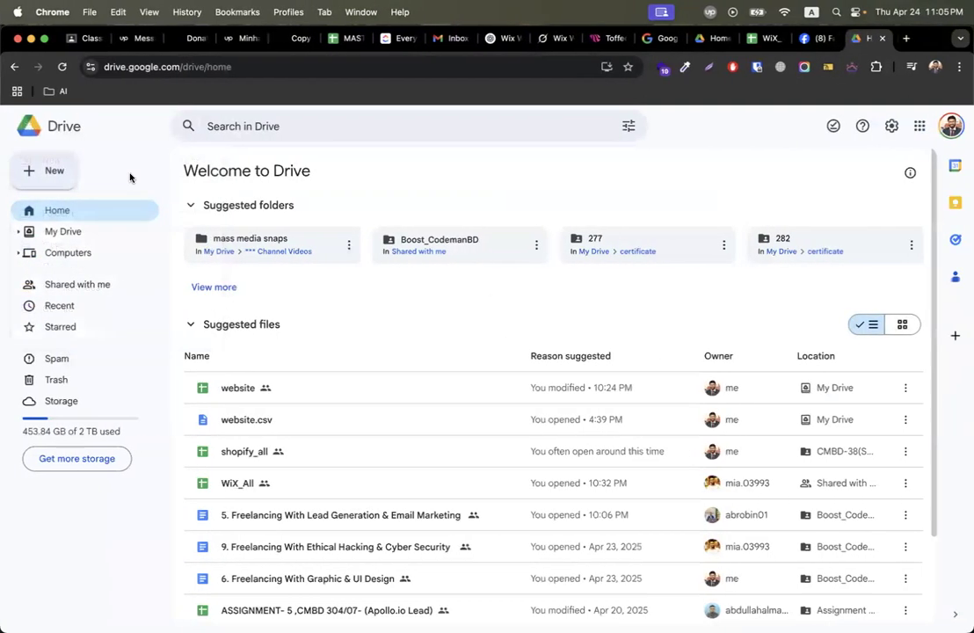
Back in Classroom, set the assignment's topic to Episode-18 (Wix Form + Light Box) and assign it.
click(71, 41)
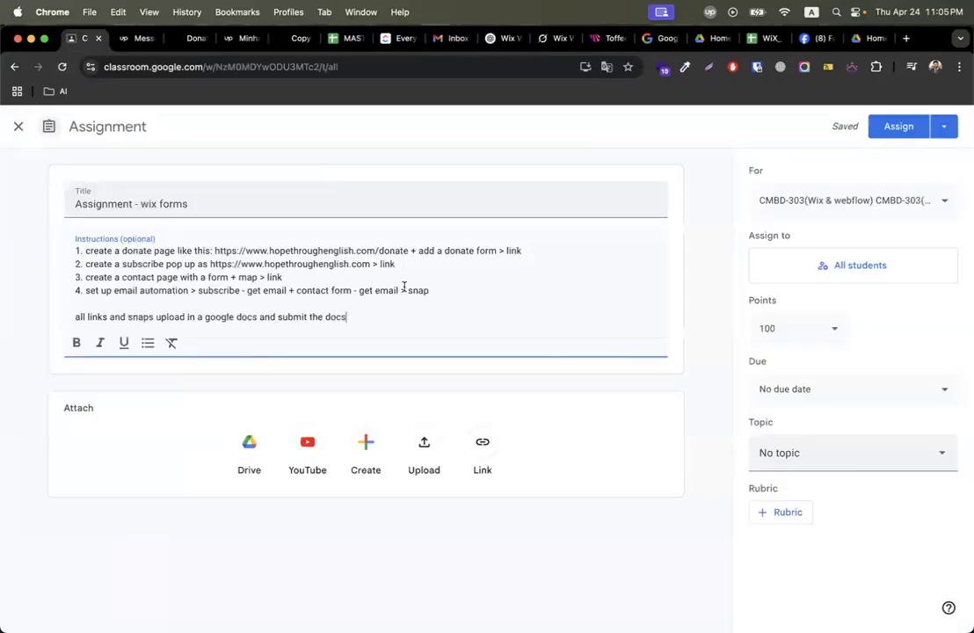
click(849, 452)
scroll(851, 387, down, 10)
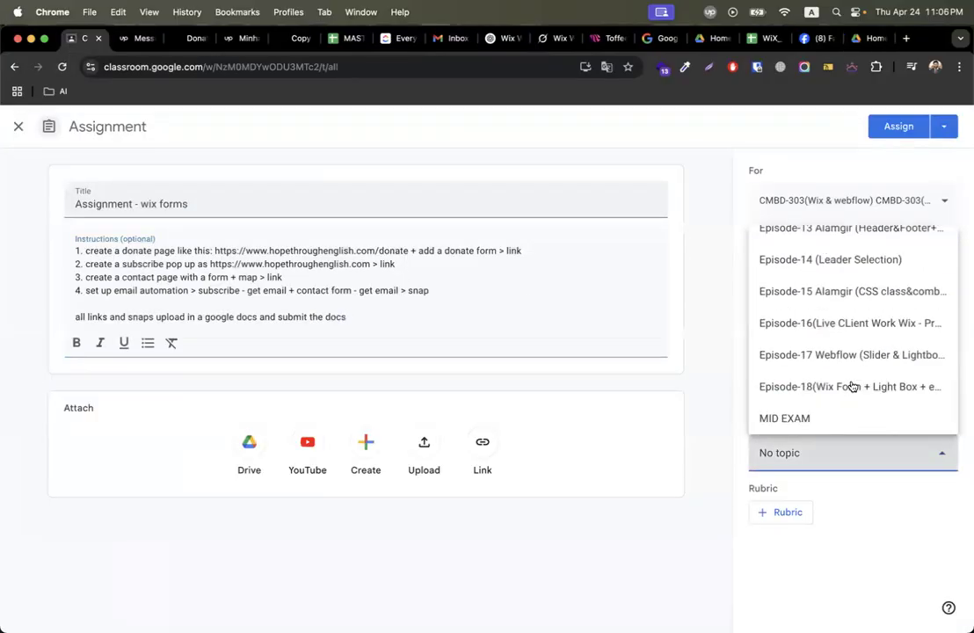
click(835, 387)
click(896, 126)
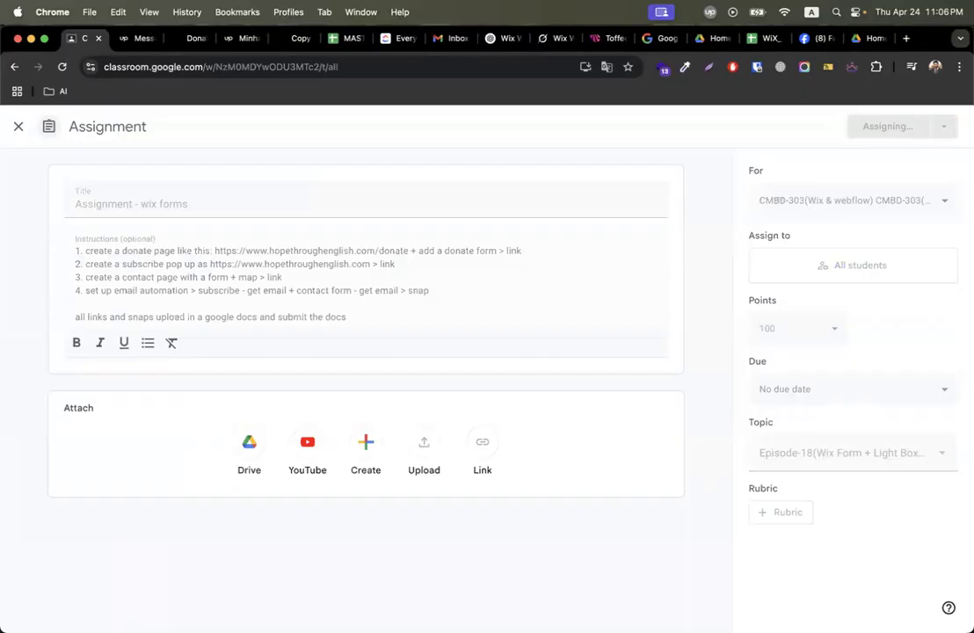